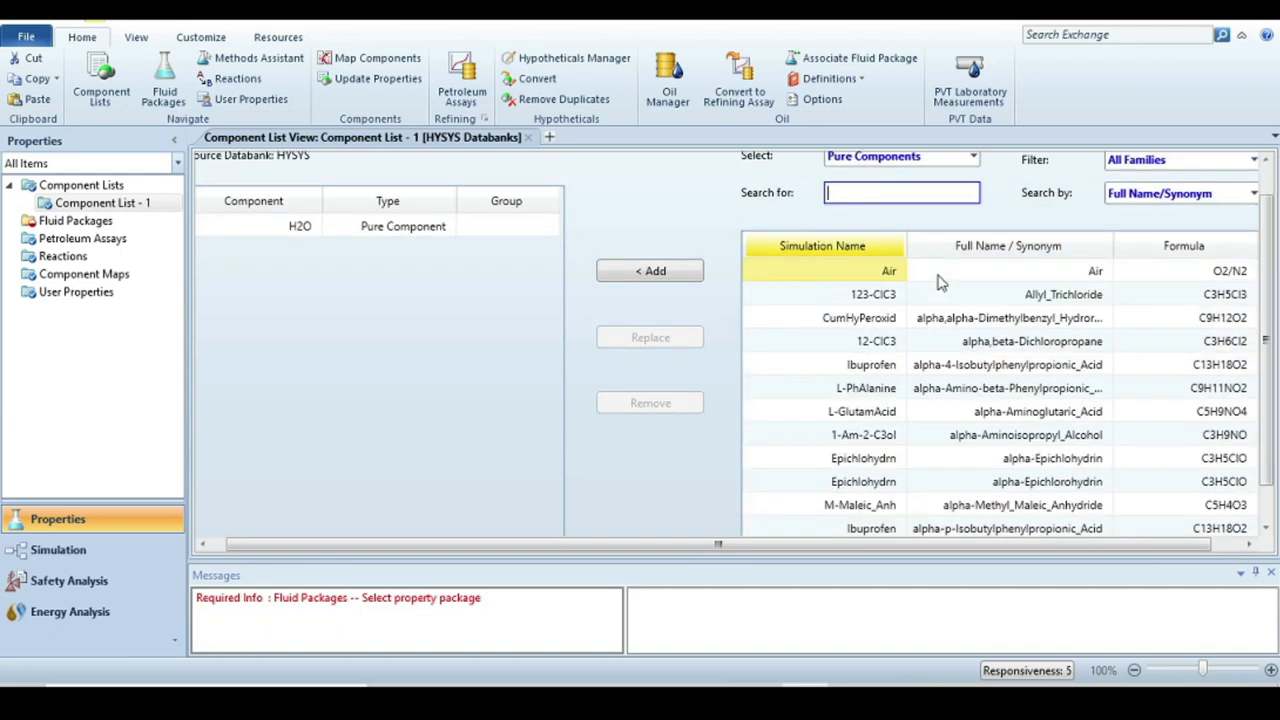
# Add Air to the component list and create a new fluid package
pyautogui.doubleClick(938, 278)
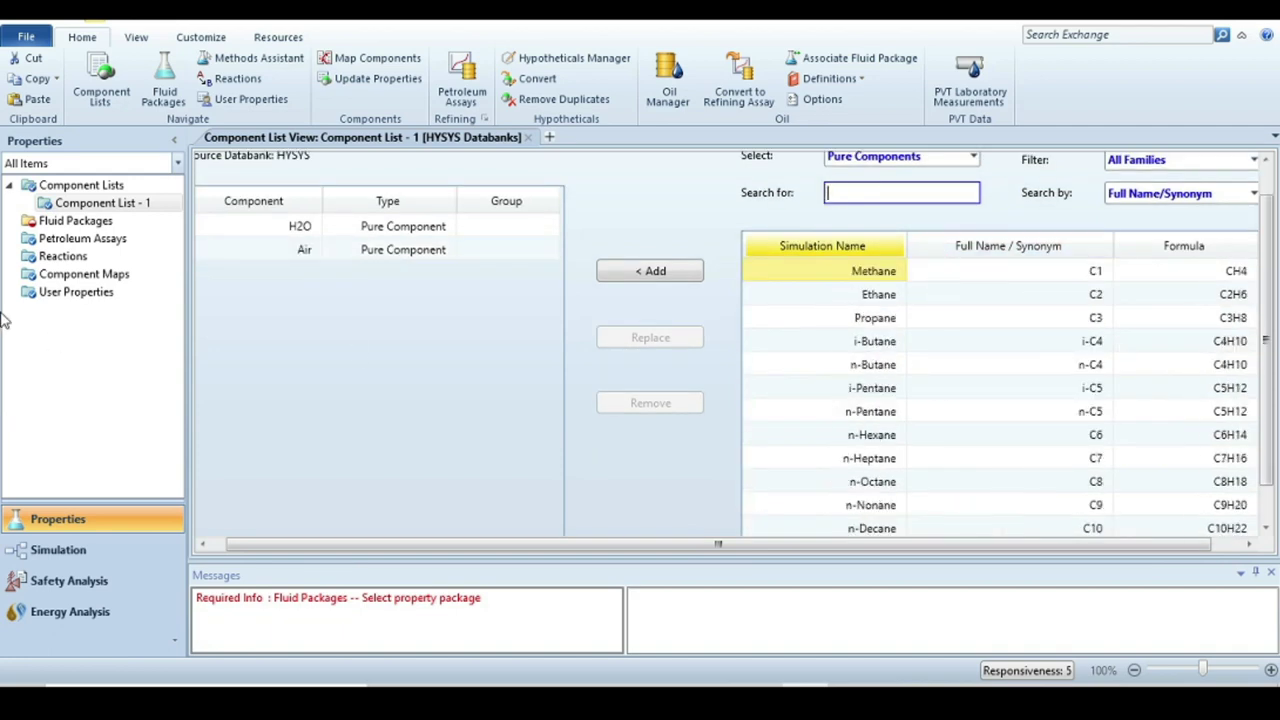
pyautogui.click(47, 224)
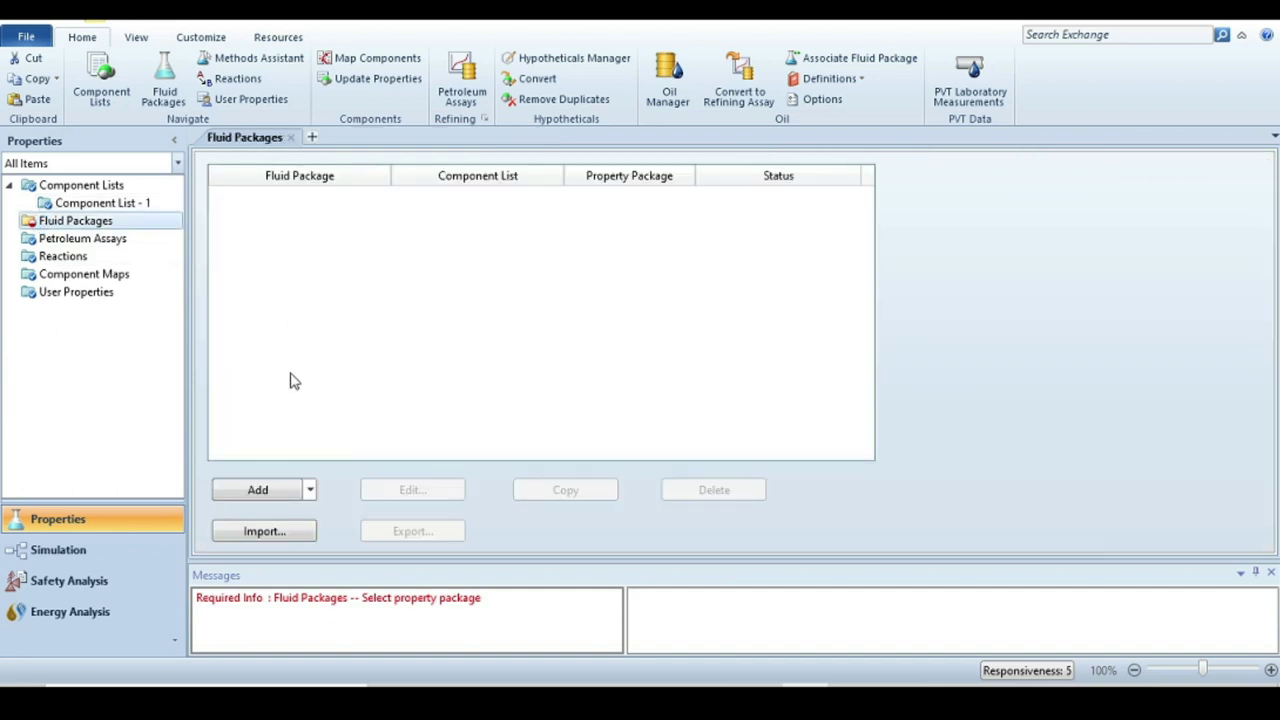
pyautogui.click(254, 492)
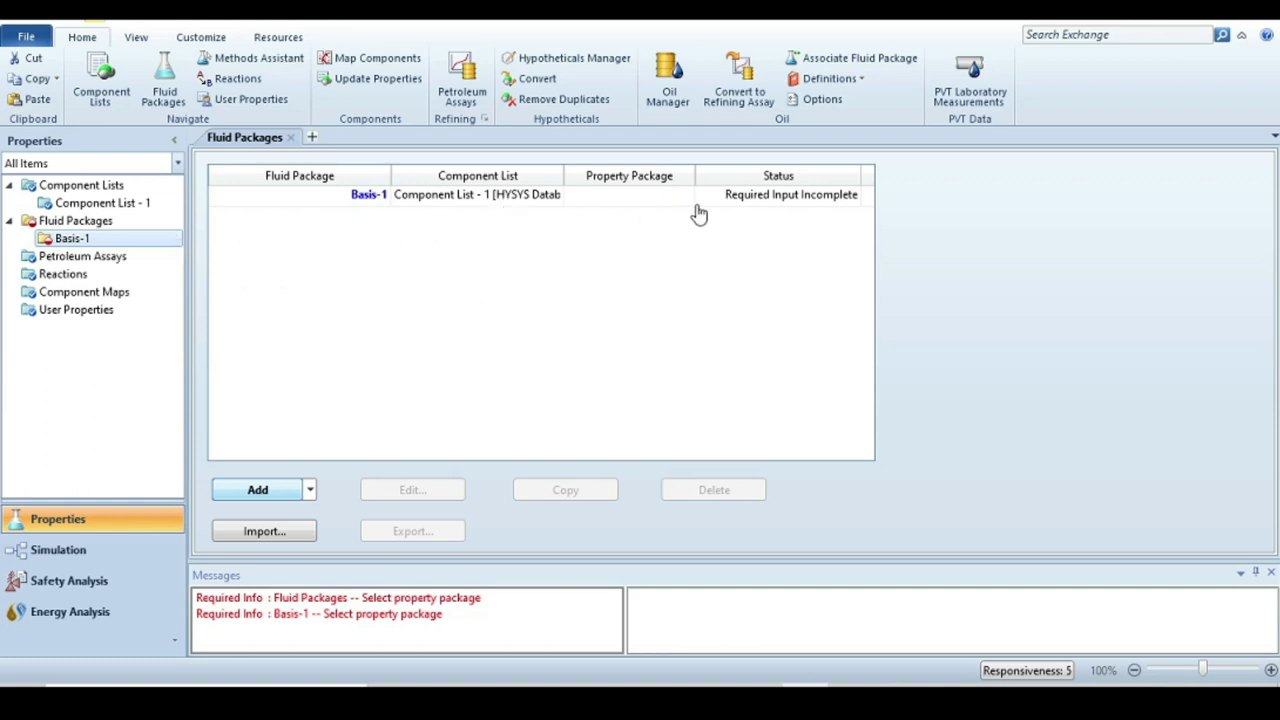
# Assign the Peng-Robinson property package to fluid package Basis-1
pyautogui.doubleClick(490, 215)
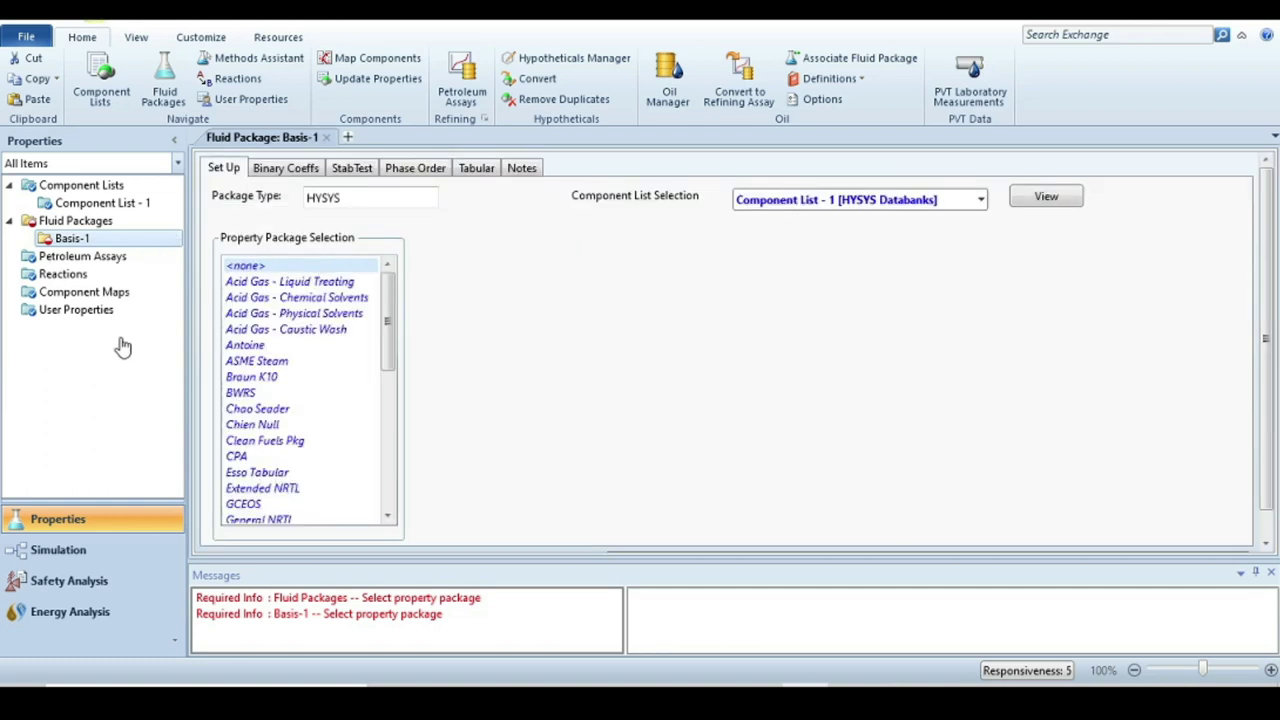
pyautogui.scroll(-5, 292, 373)
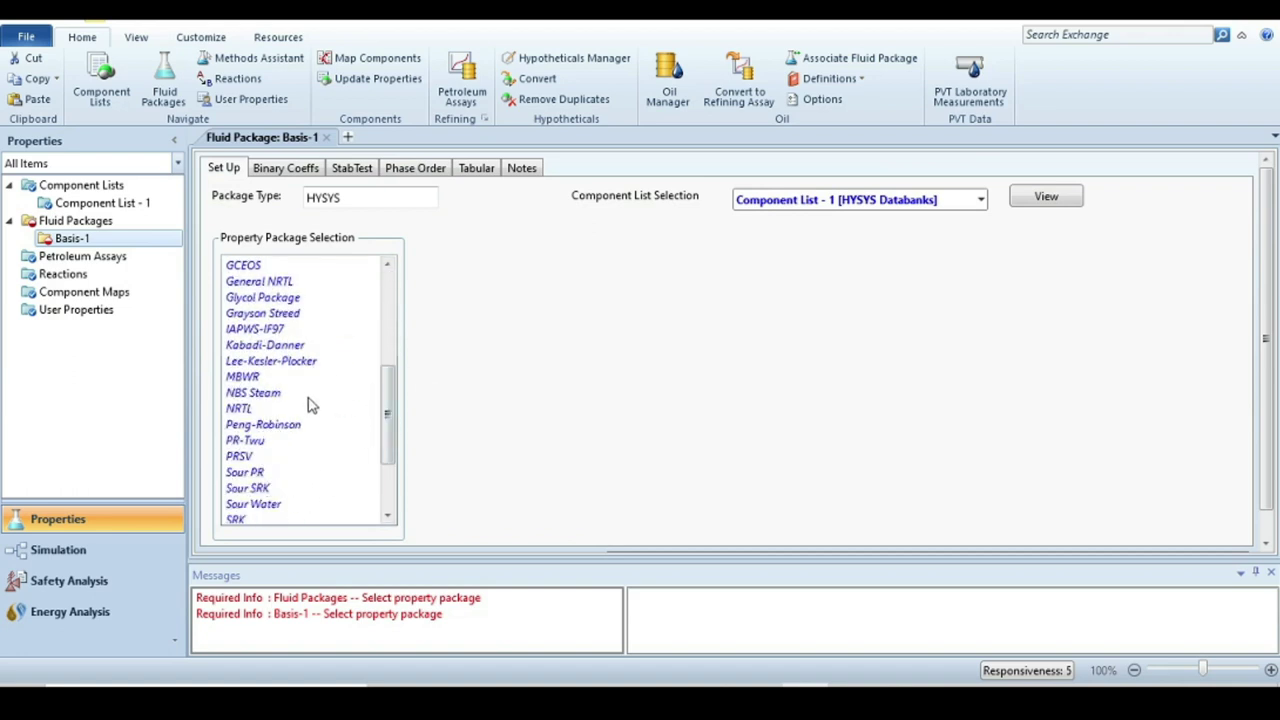
pyautogui.scroll(-3, 310, 390)
pyautogui.scroll(3, 307, 390)
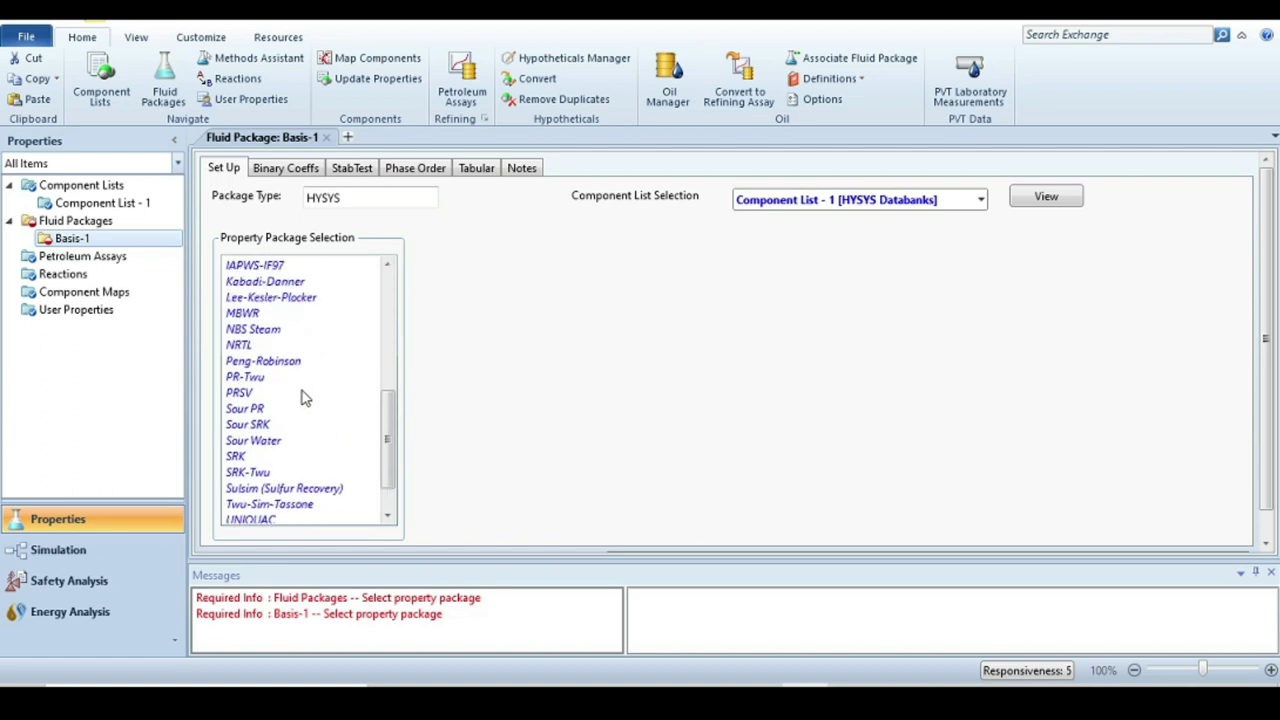
pyautogui.click(278, 361)
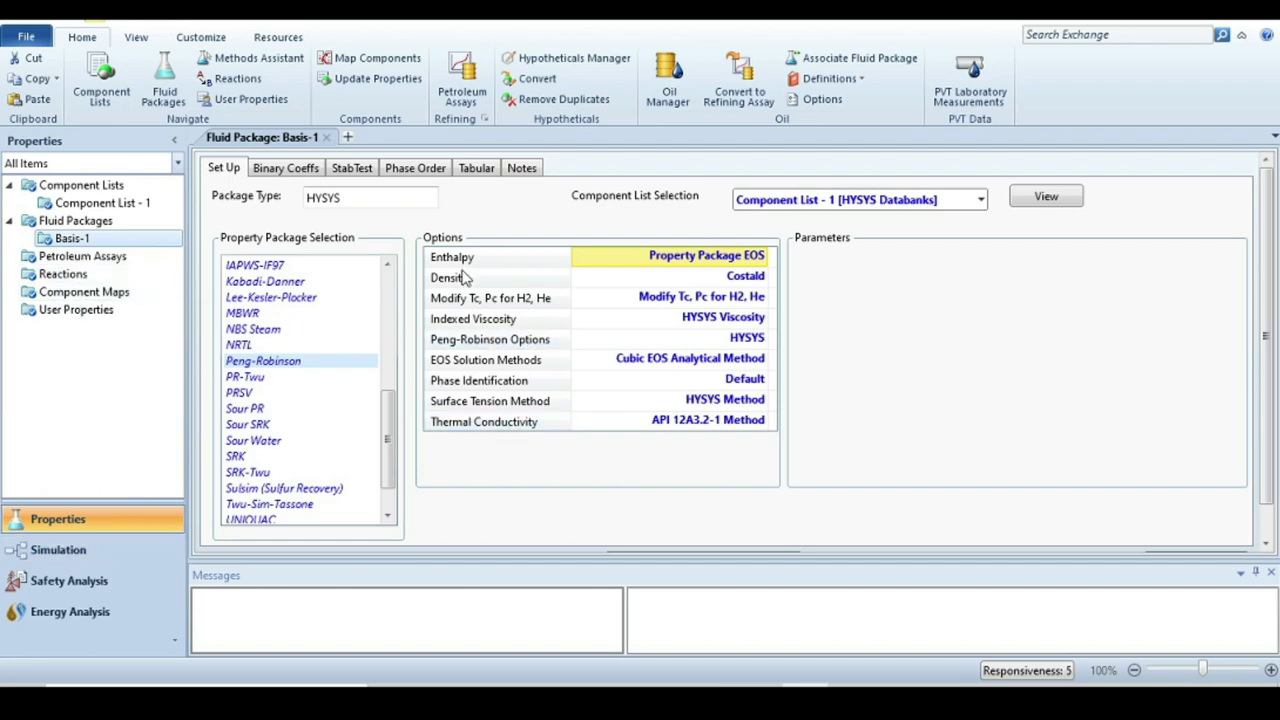
# Enter the simulation environment and place a tank from the separator models on the empty flowsheet
pyautogui.click(56, 549)
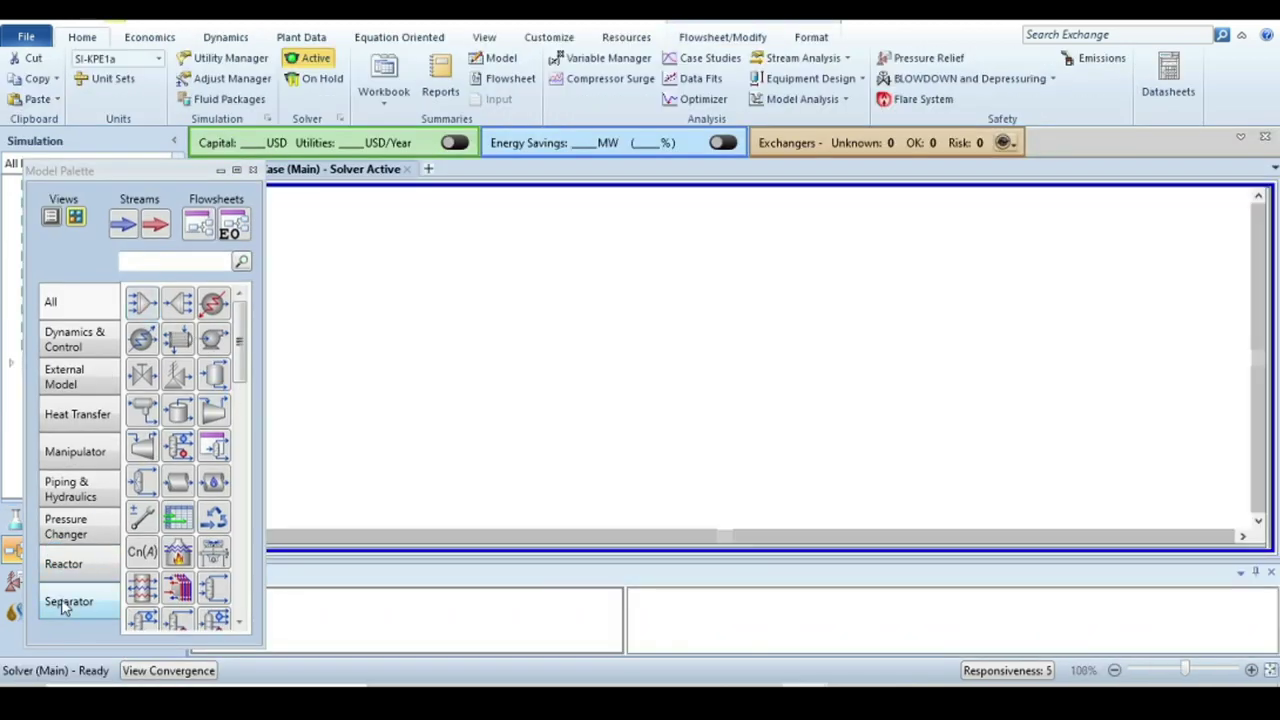
pyautogui.click(64, 604)
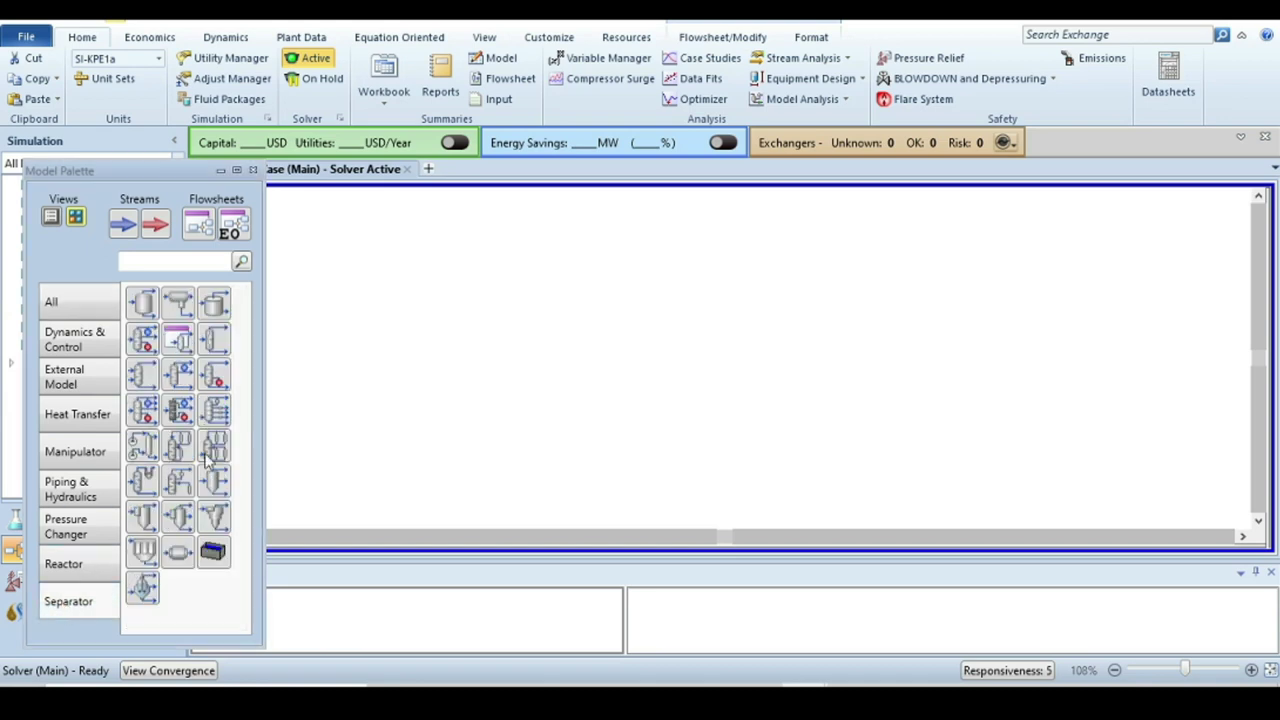
pyautogui.click(213, 303)
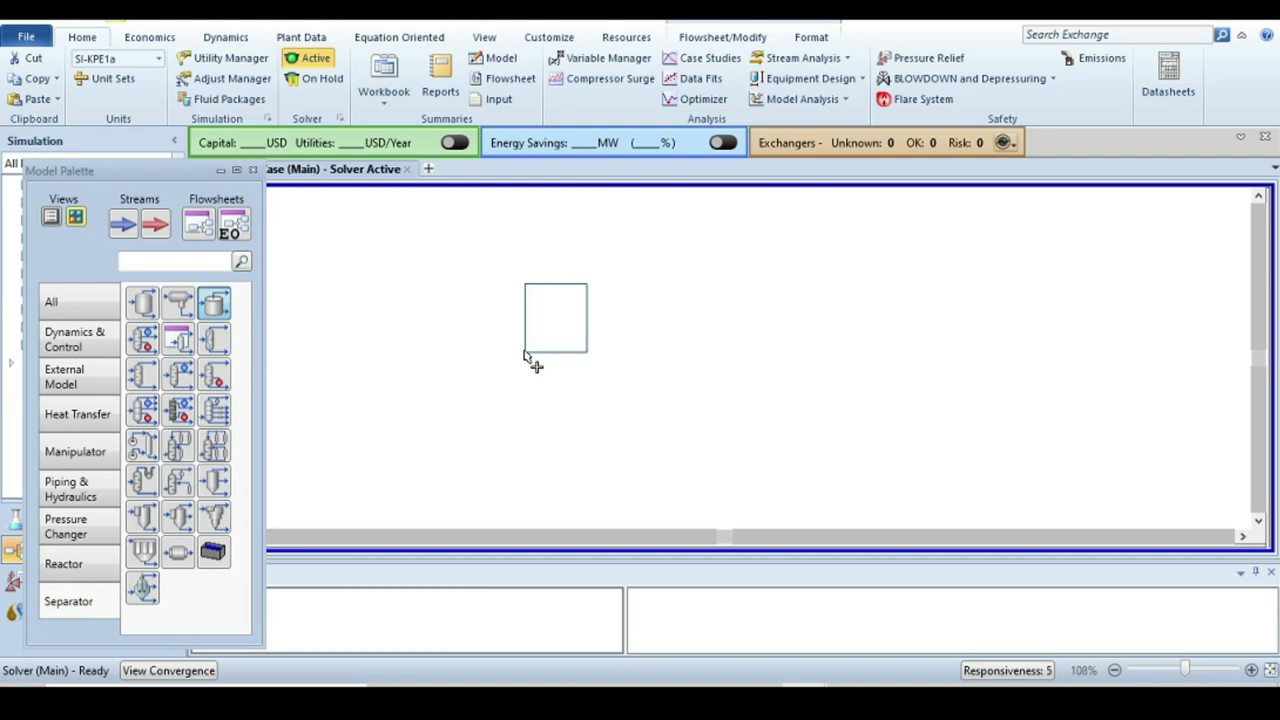
pyautogui.click(524, 356)
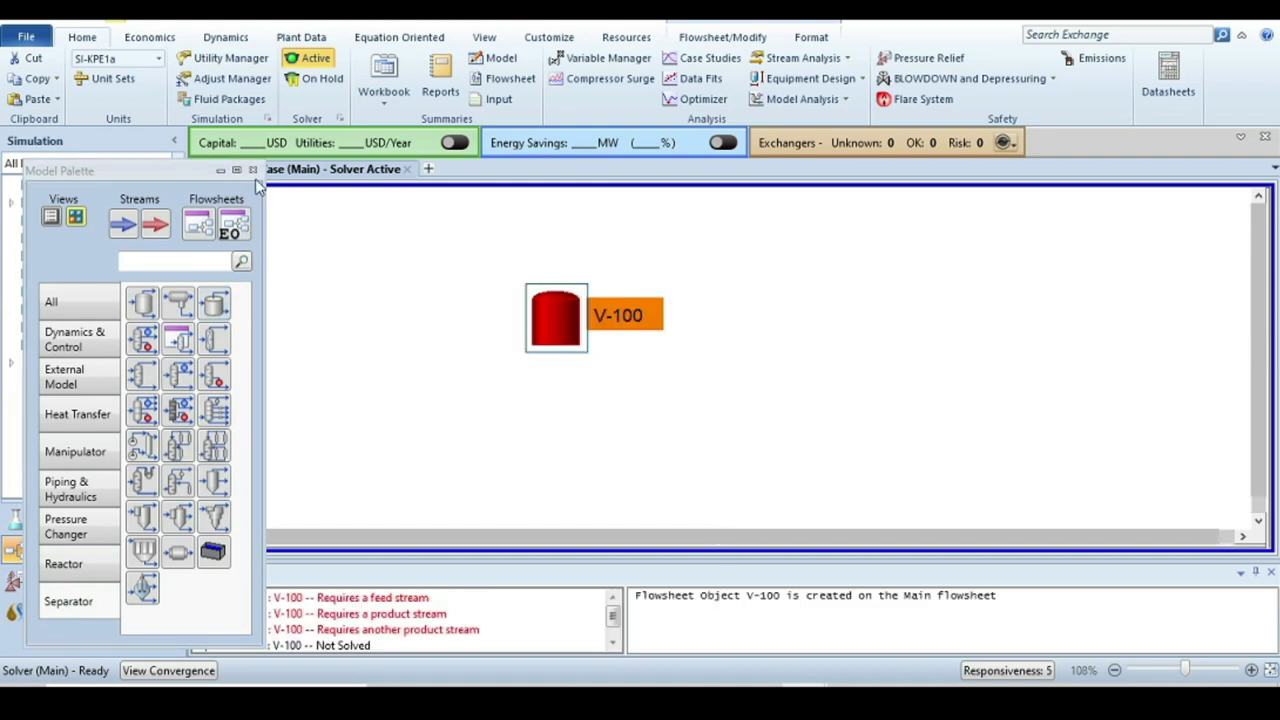
pyautogui.click(253, 170)
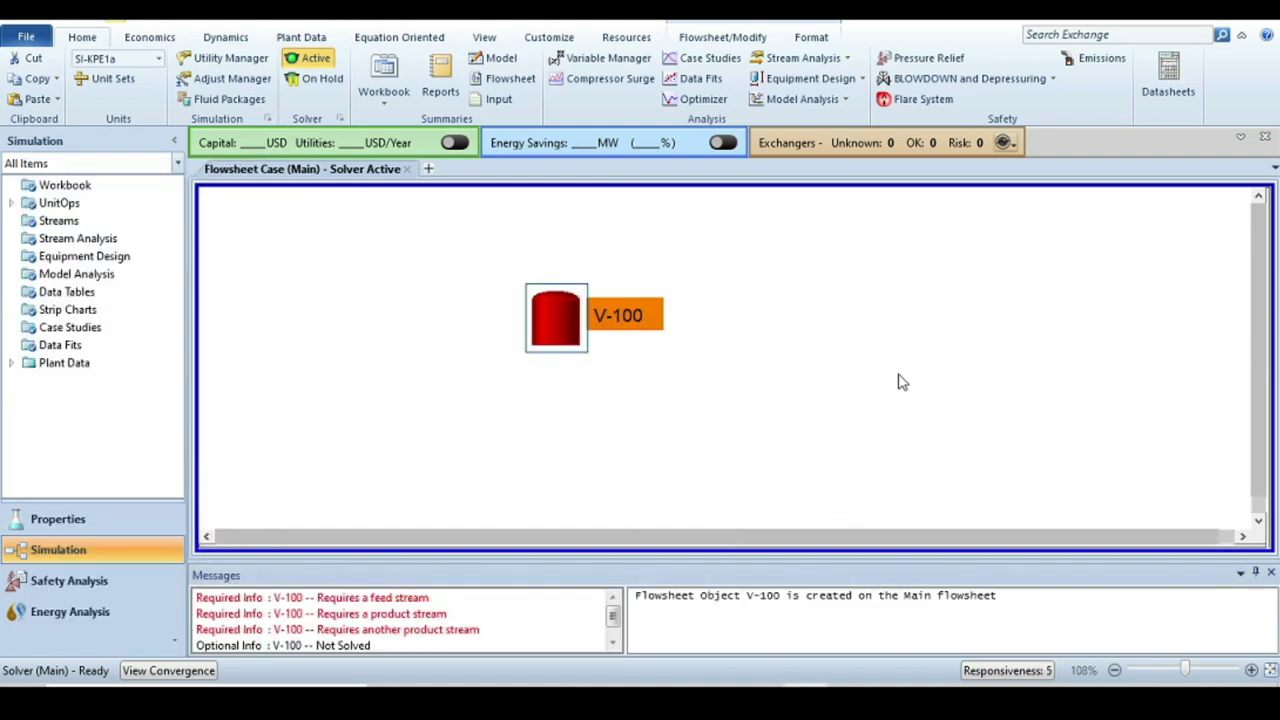
# Connect a new inlet stream named 1 to the tank V-100
pyautogui.doubleClick(561, 318)
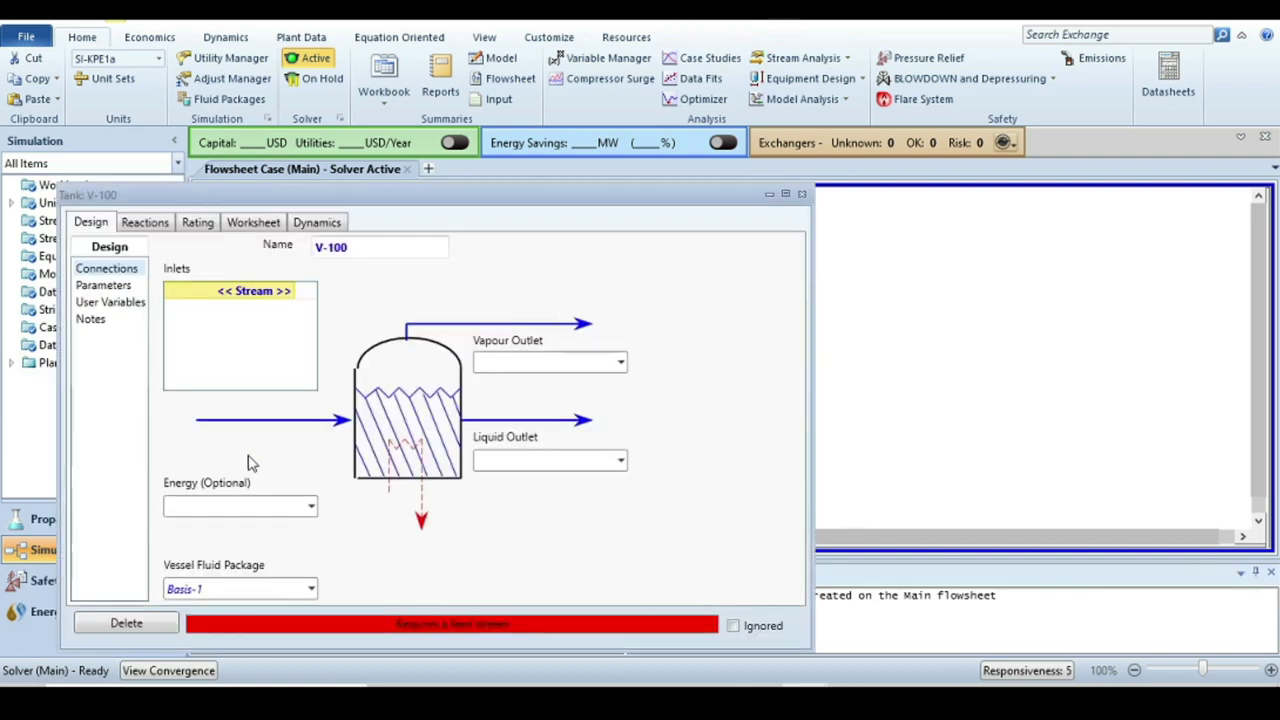
pyautogui.click(258, 296)
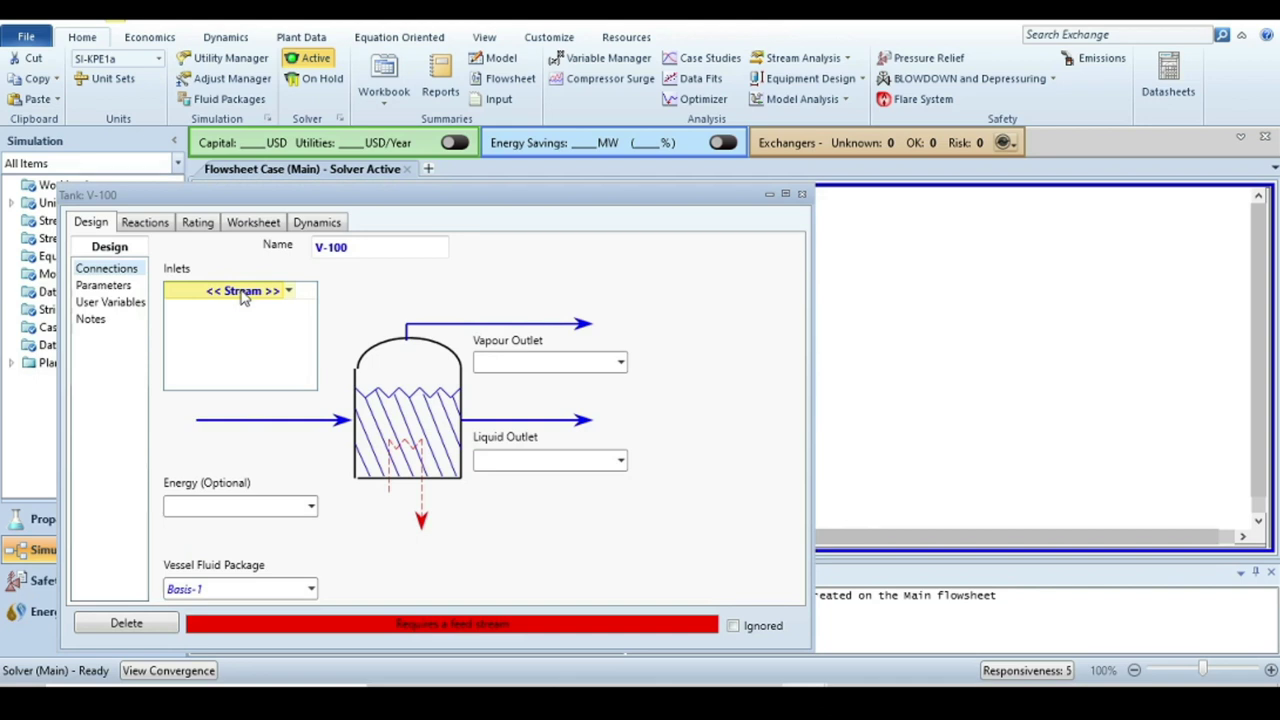
pyautogui.write('1')
pyautogui.press('Return')
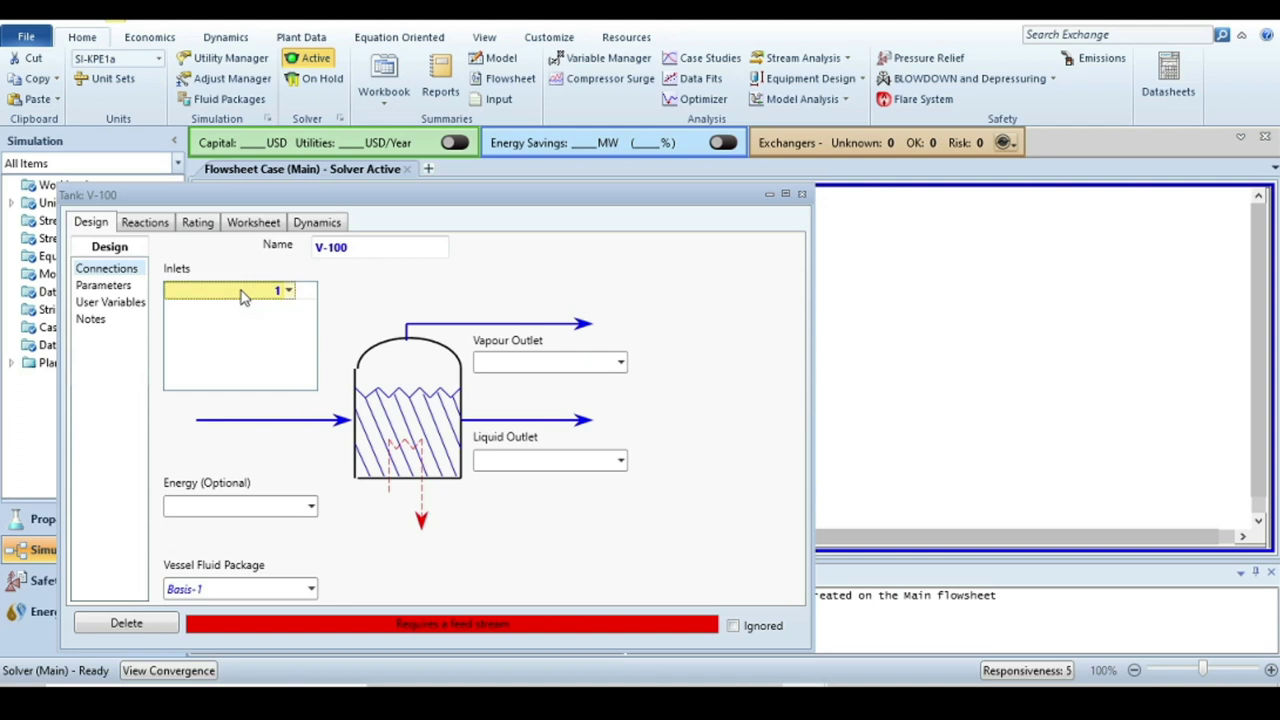
# Connect stream 2 as the tank's liquid outlet and stream 3 as its vapour outlet
pyautogui.click(541, 361)
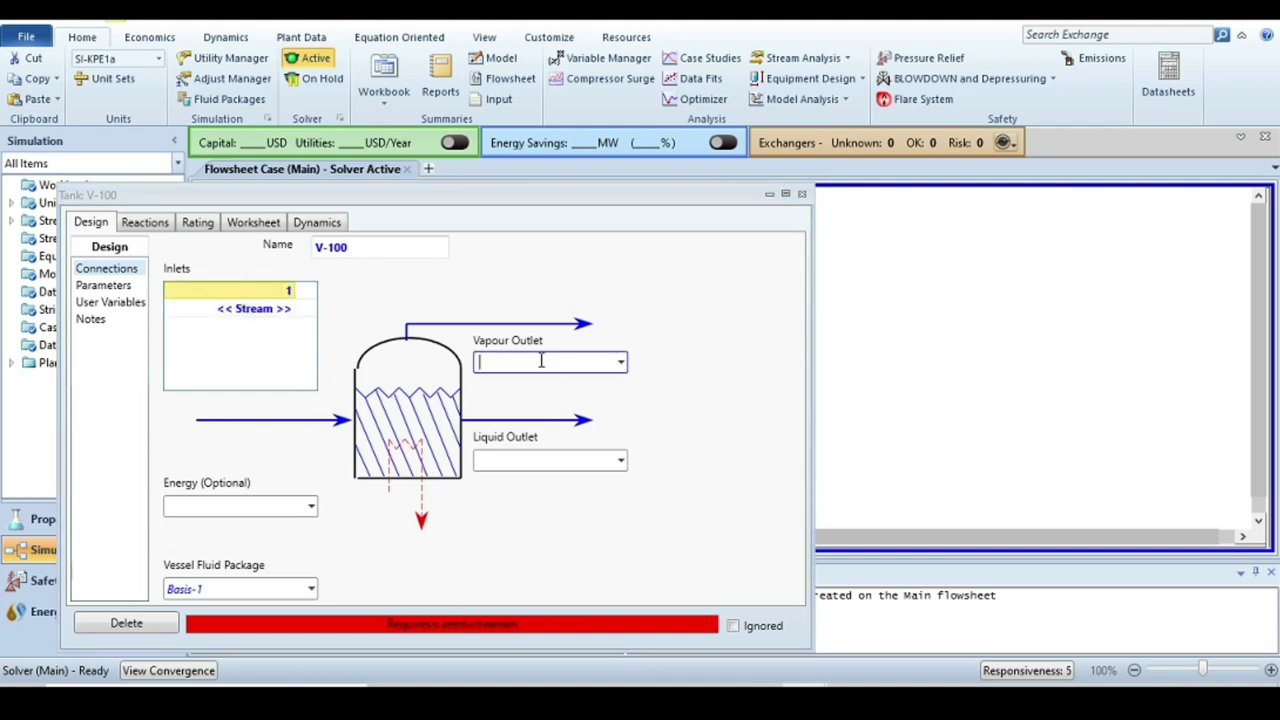
pyautogui.click(483, 460)
pyautogui.write('2')
pyautogui.press('Return')
pyautogui.click(515, 364)
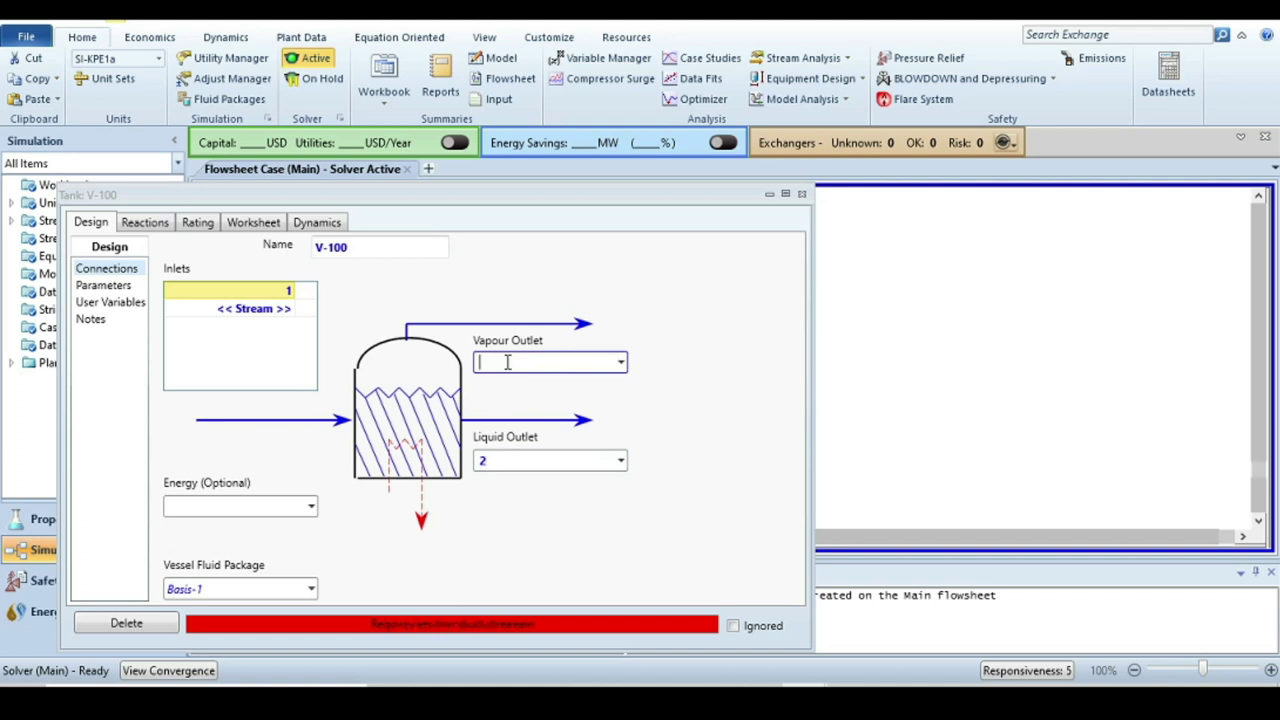
pyautogui.write('3')
pyautogui.press('Return')
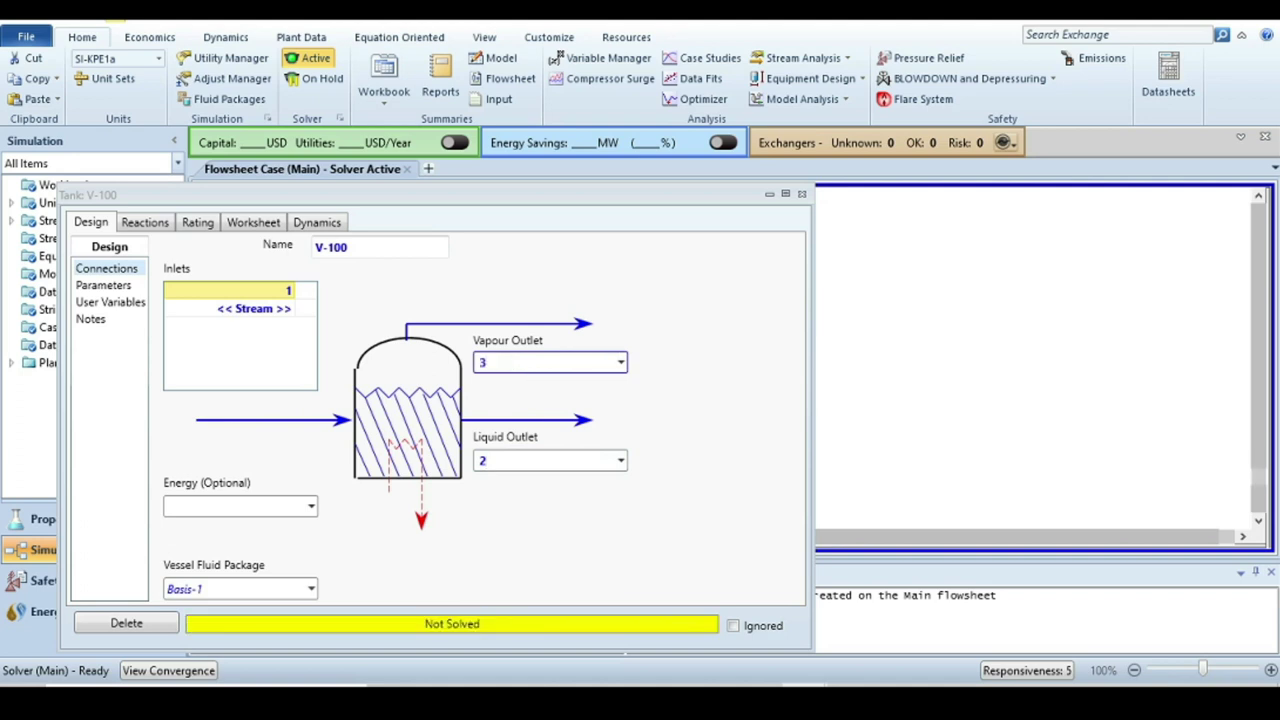
pyautogui.click(801, 193)
pyautogui.click(731, 421)
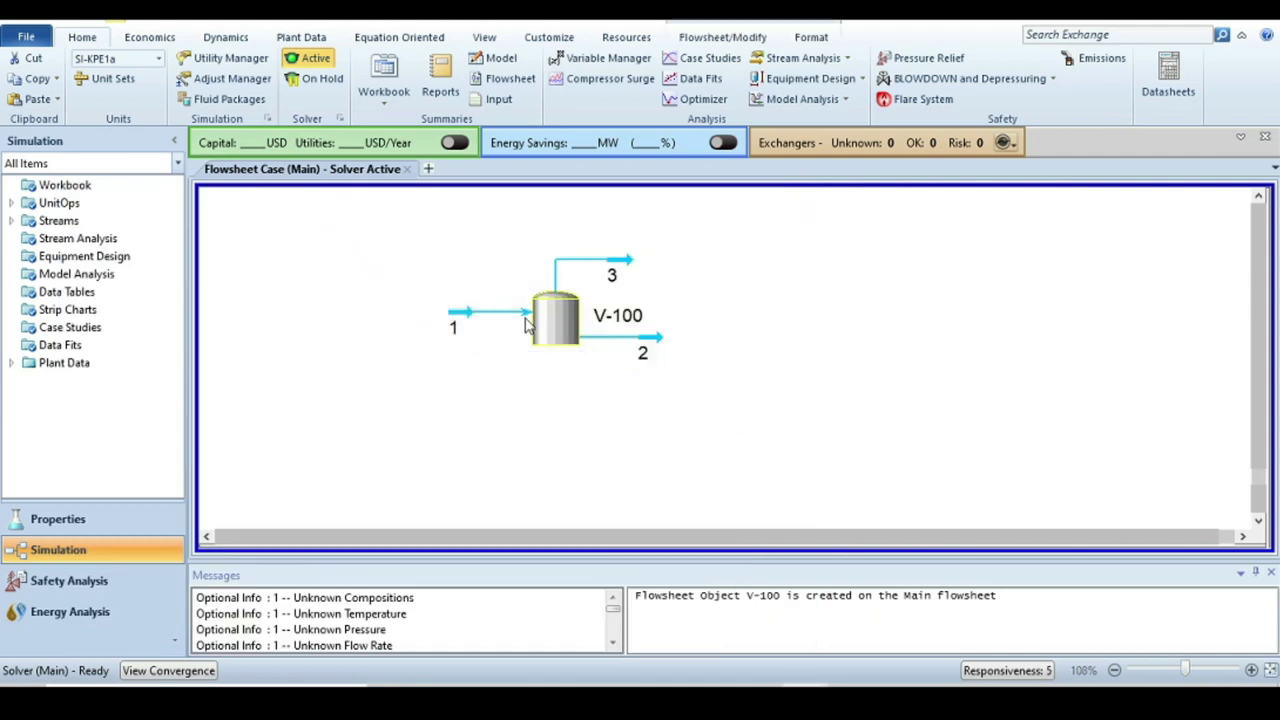
# Place three control valves on the flowsheet: before inlet stream 1, after liquid stream 2 and after vapour stream 3
pyautogui.click(706, 38)
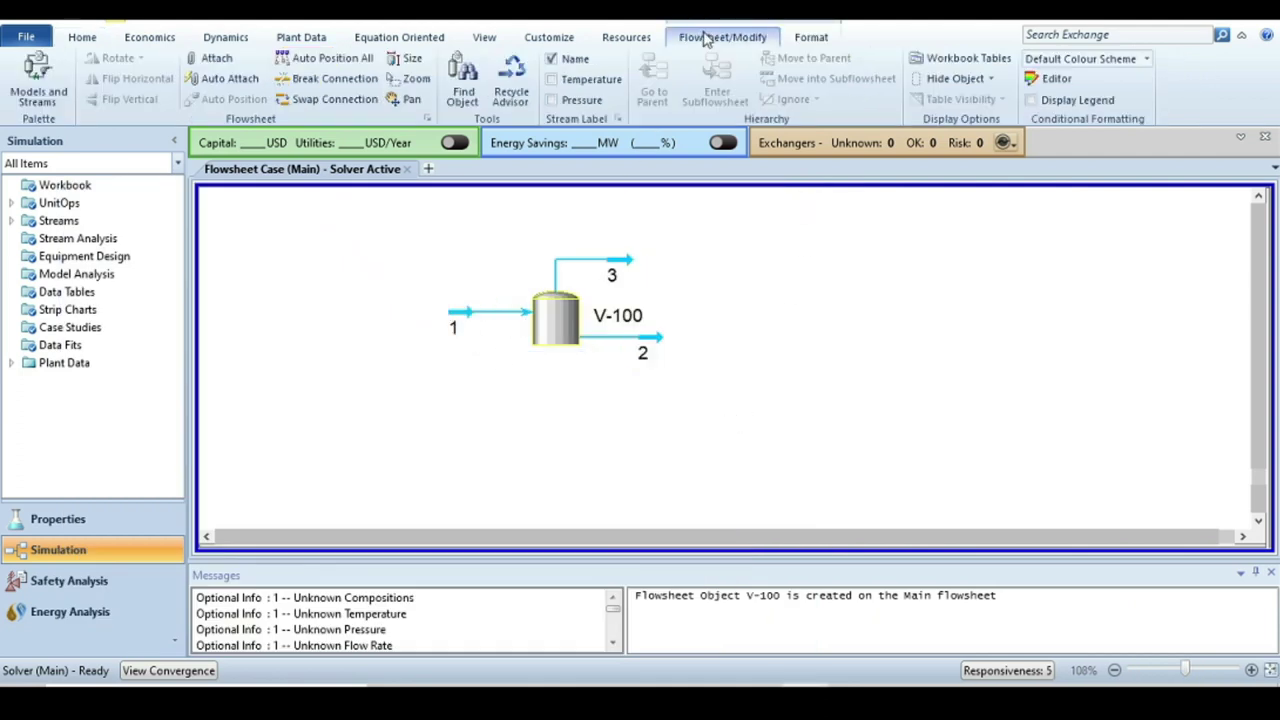
pyautogui.click(44, 80)
pyautogui.click(40, 80)
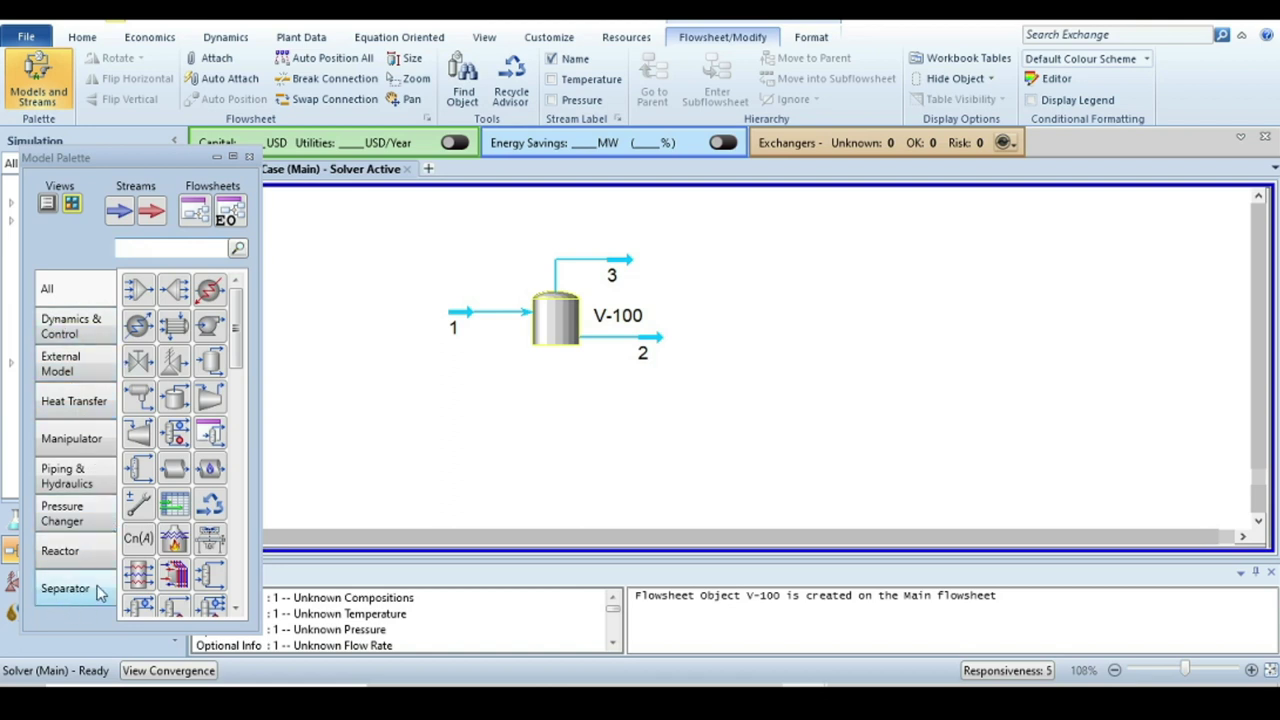
pyautogui.click(70, 522)
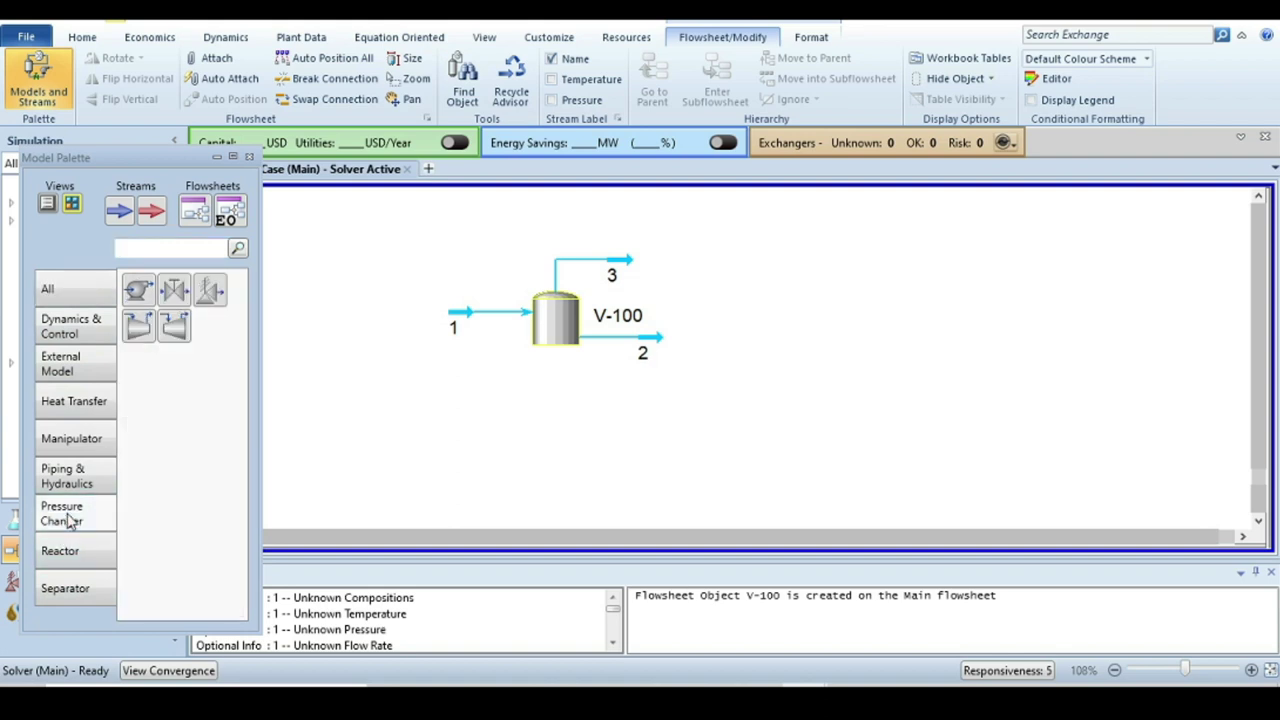
pyautogui.moveTo(174, 290); pyautogui.dragTo(386, 332)
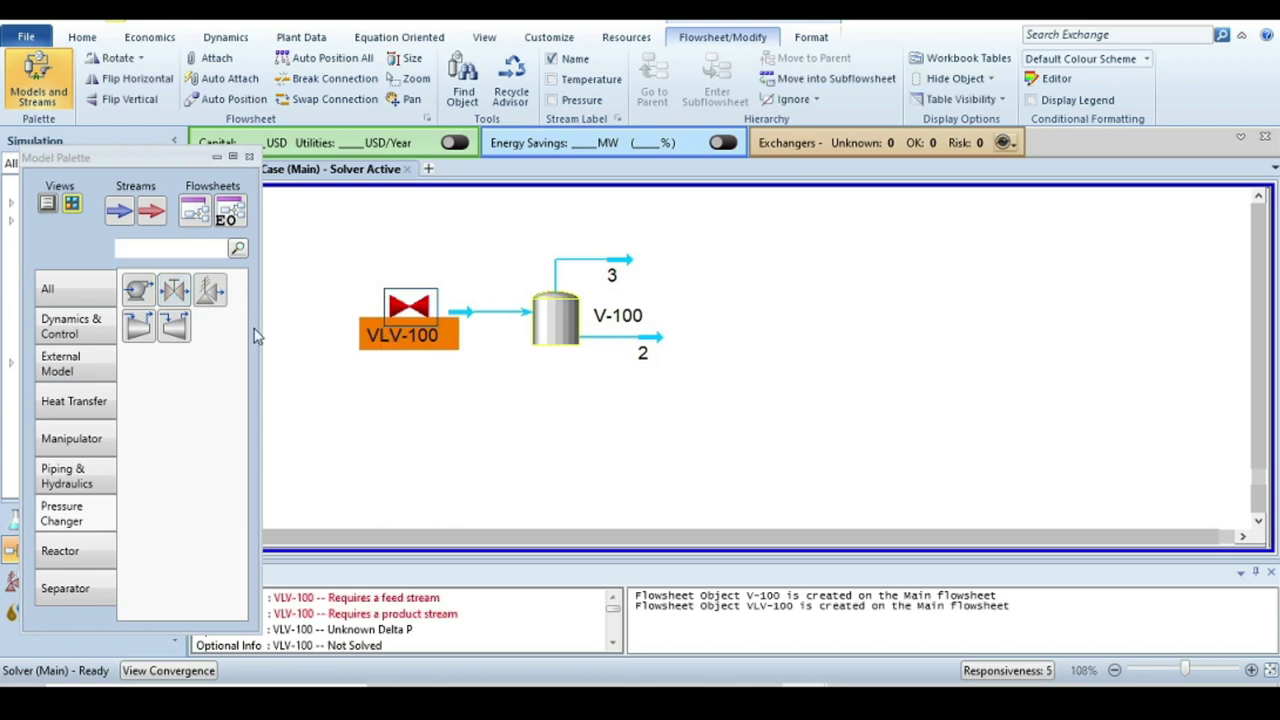
pyautogui.moveTo(172, 292); pyautogui.dragTo(680, 365)
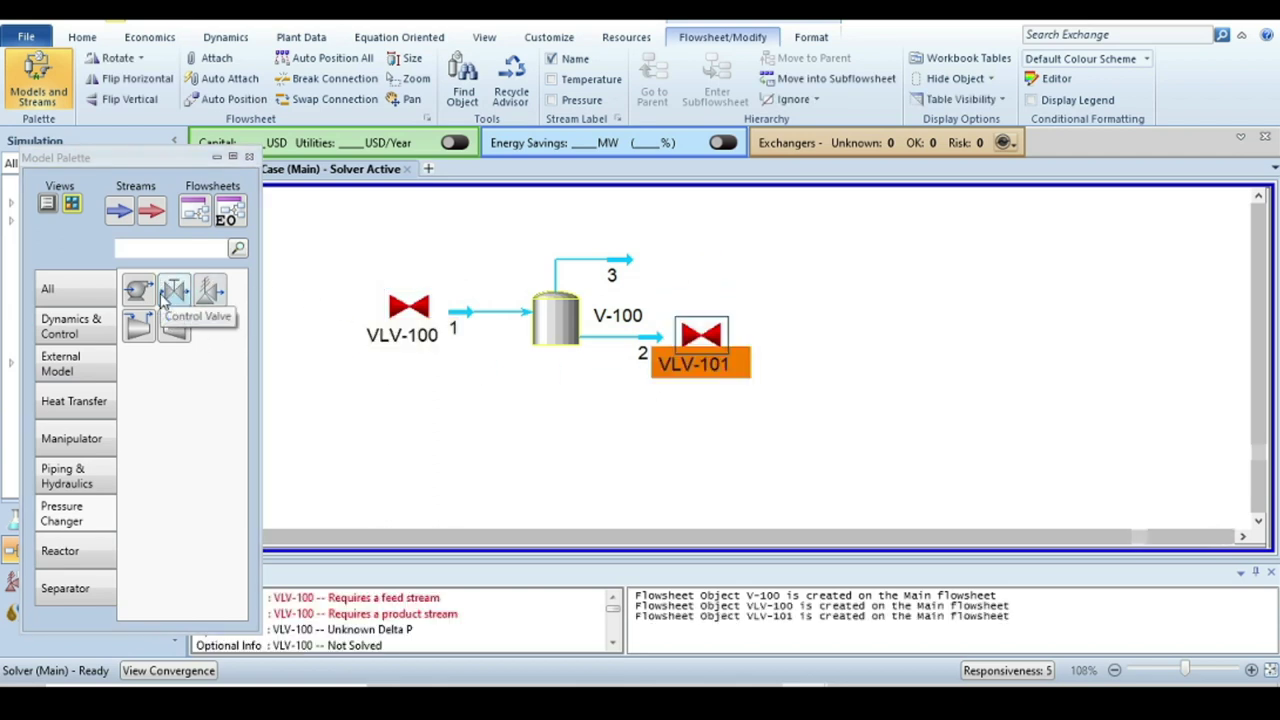
pyautogui.moveTo(548, 300); pyautogui.dragTo(702, 262)
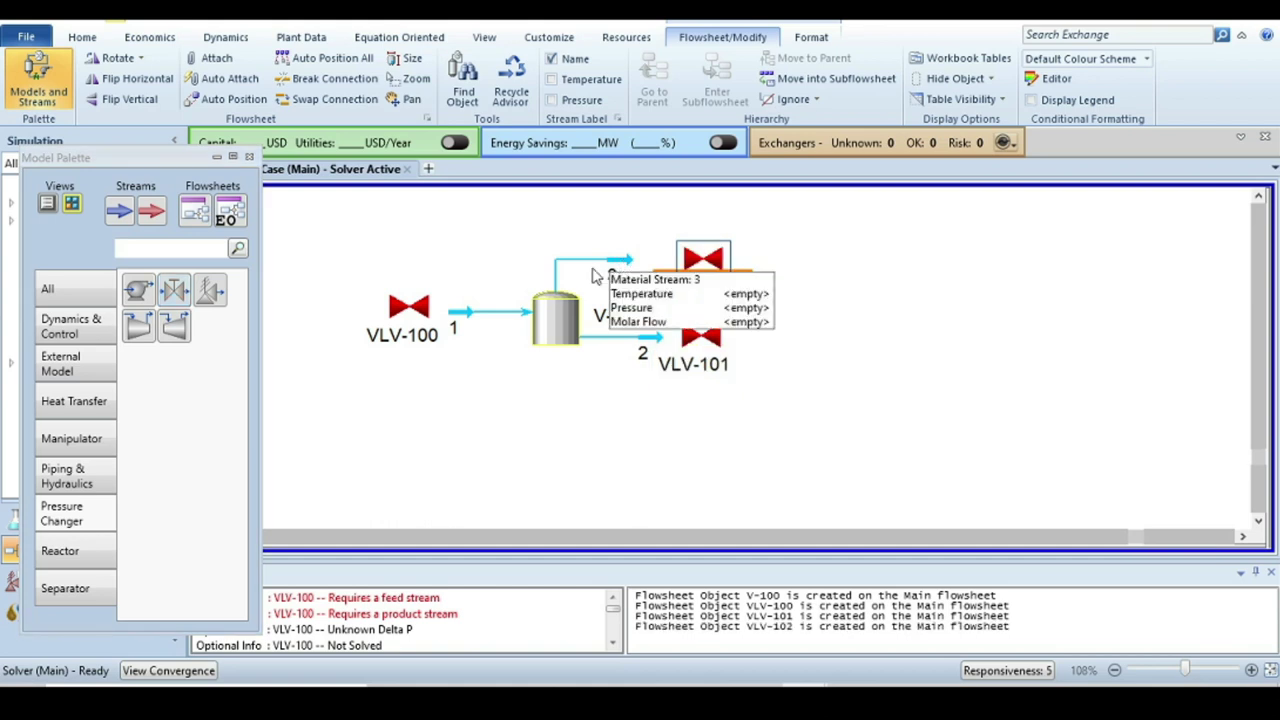
pyautogui.click(249, 157)
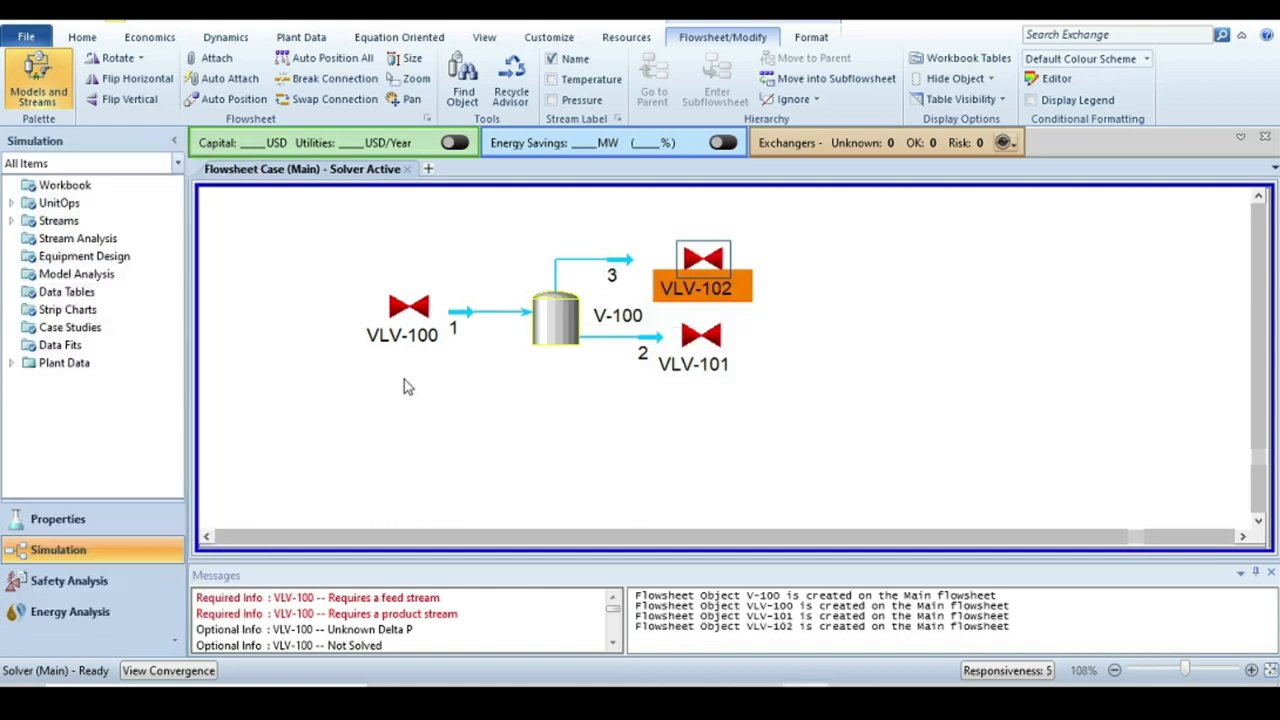
# Rename the control valve before the tank's inlet stream as valve-1
pyautogui.doubleClick(410, 314)
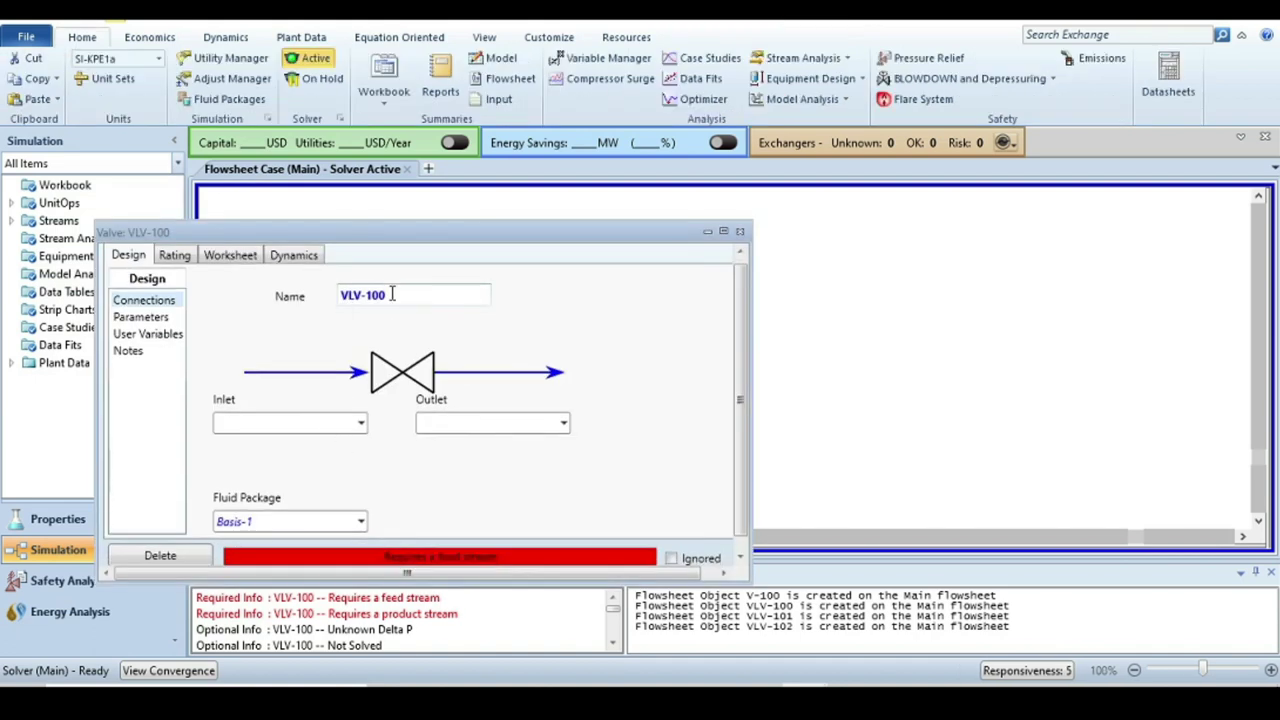
pyautogui.click(390, 294)
pyautogui.write('valve-1')
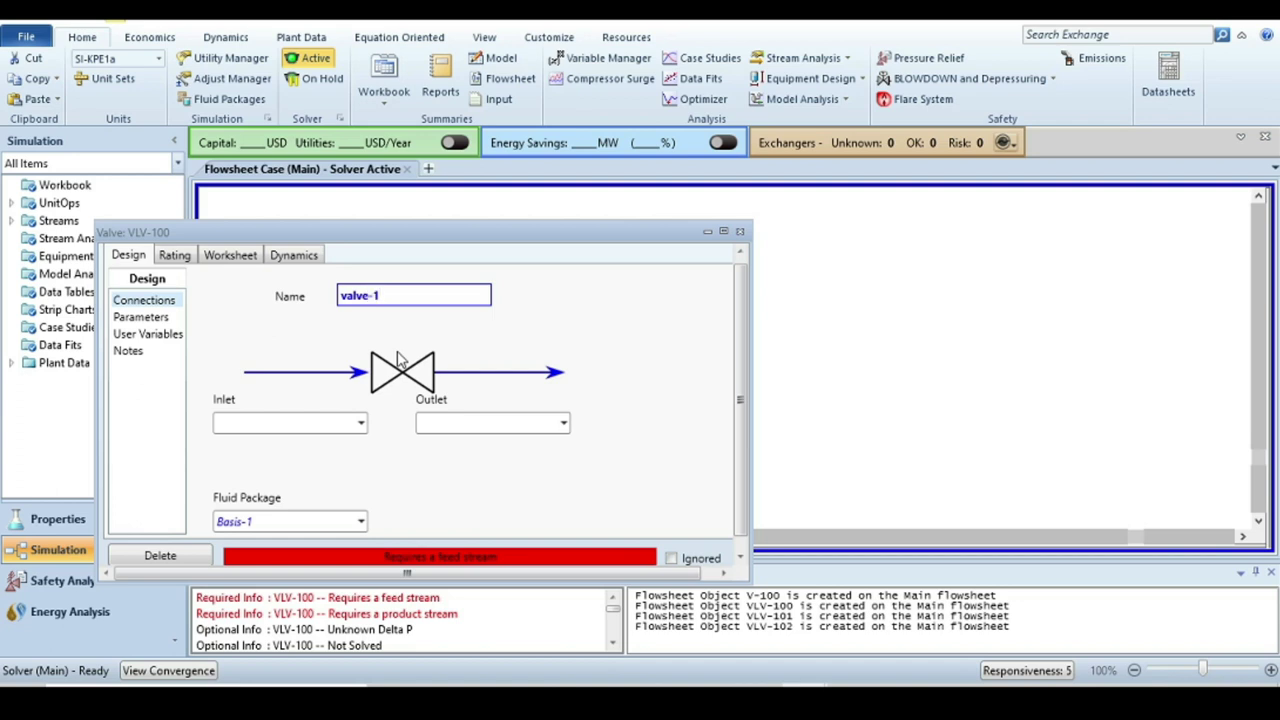
pyautogui.press('Return')
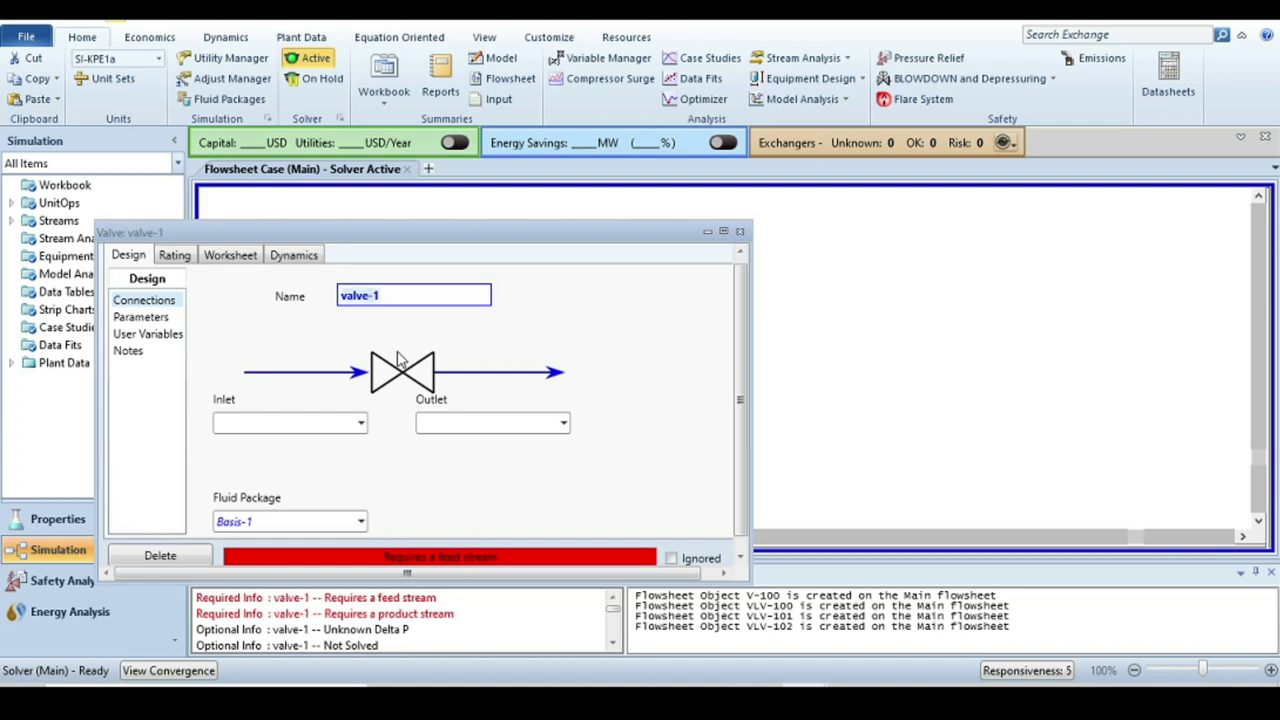
# Connect valve-1 with a new inlet stream named Feed and the existing stream 1 as its outlet
pyautogui.click(315, 421)
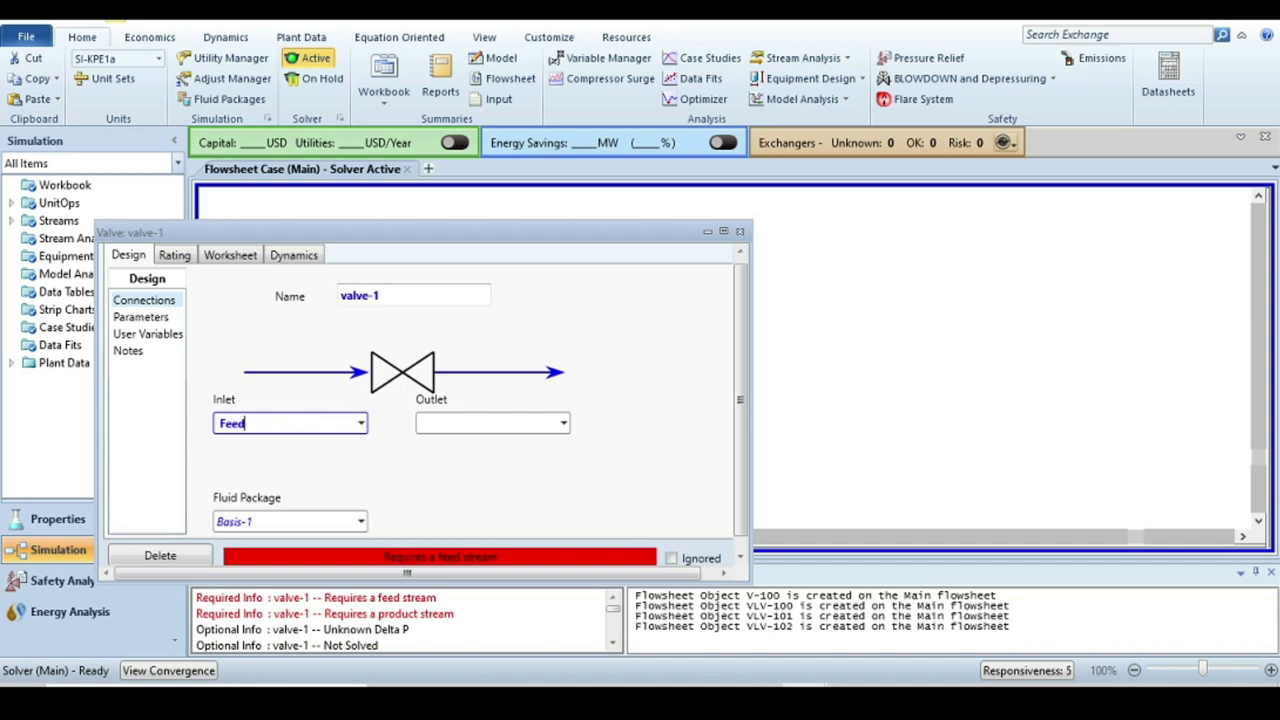
pyautogui.click(505, 421)
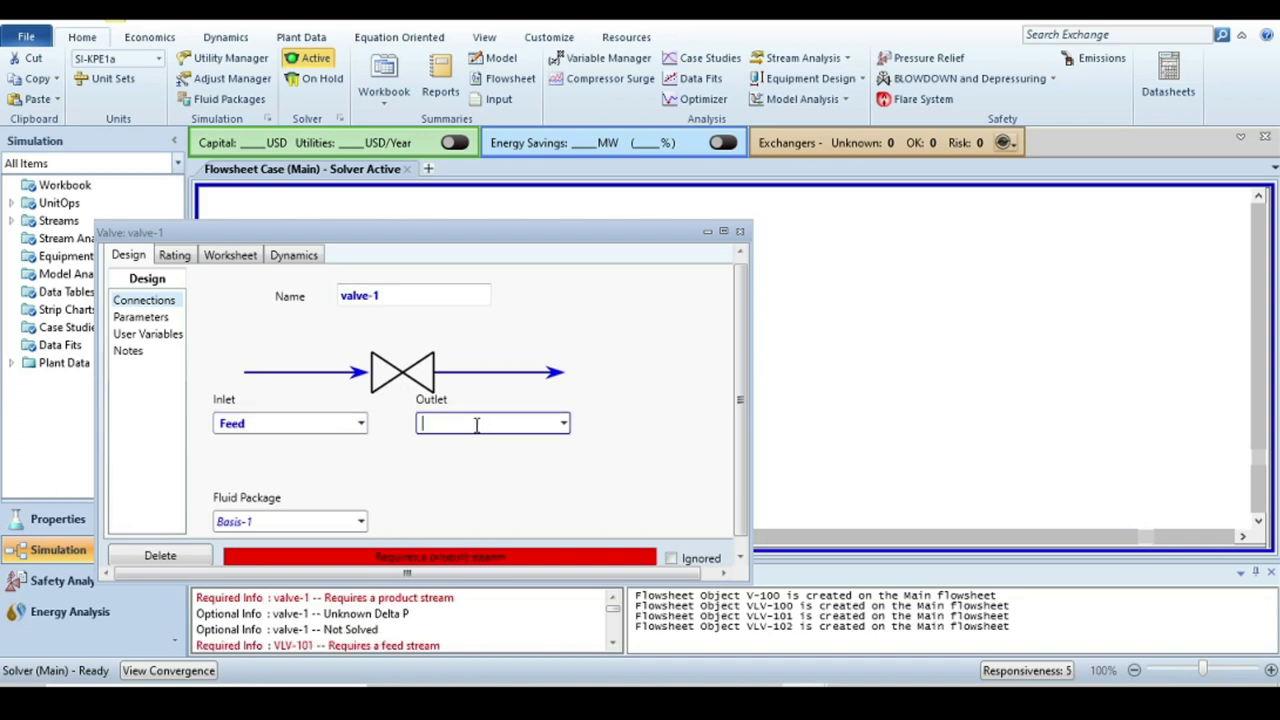
pyautogui.click(563, 423)
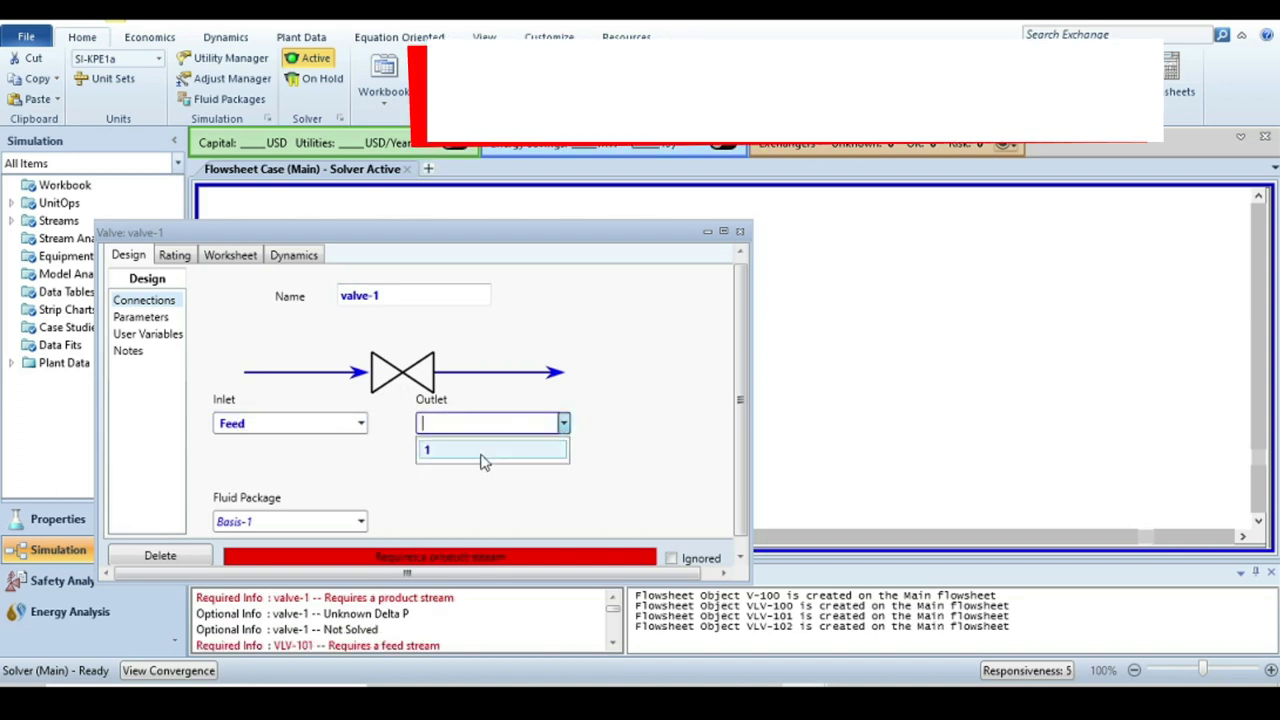
pyautogui.click(482, 451)
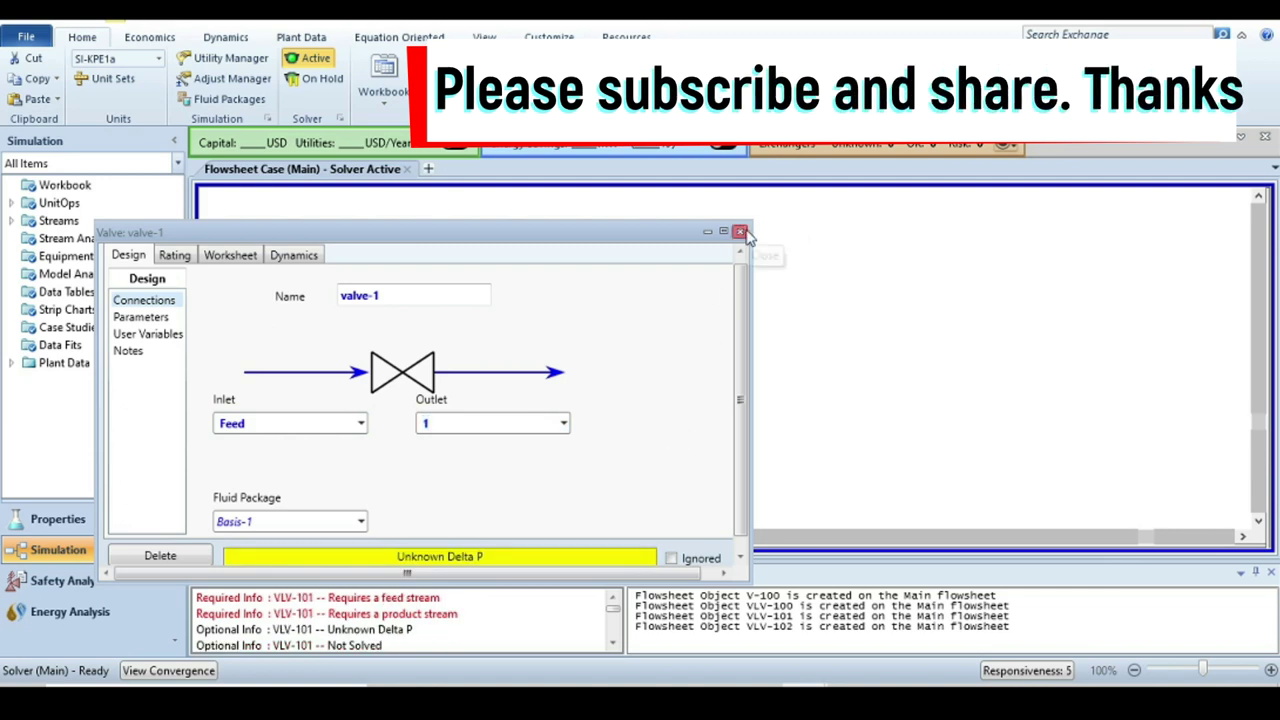
pyautogui.click(741, 233)
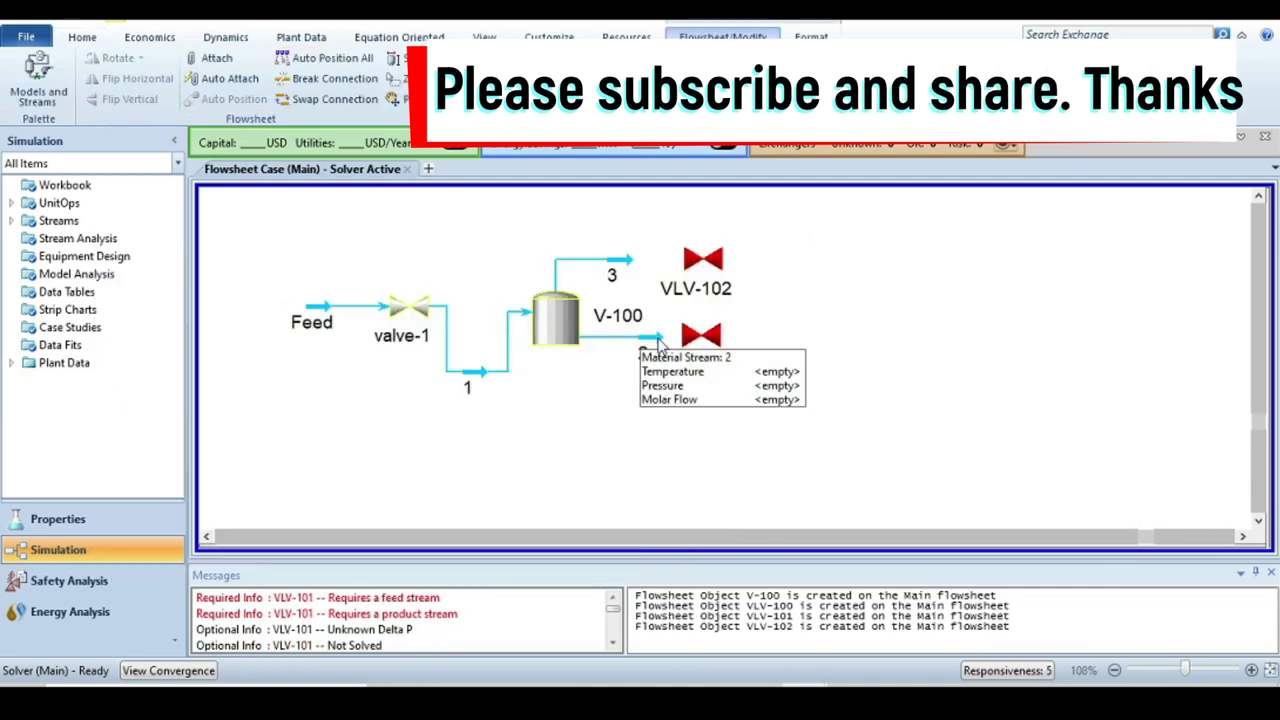
# Rename the valve after liquid stream 2 as valve 2 and connect stream 2 as its inlet and a new stream Water as its outlet
pyautogui.click(700, 335)
pyautogui.doubleClick(700, 336)
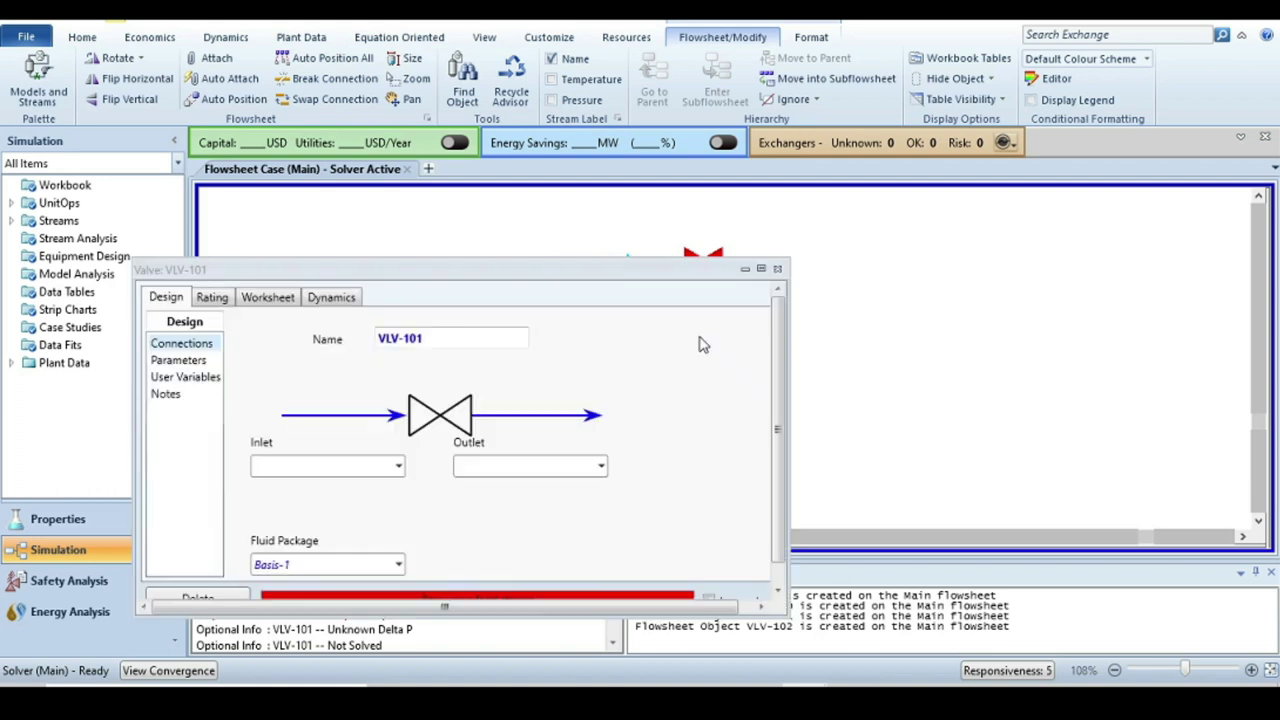
pyautogui.click(432, 328)
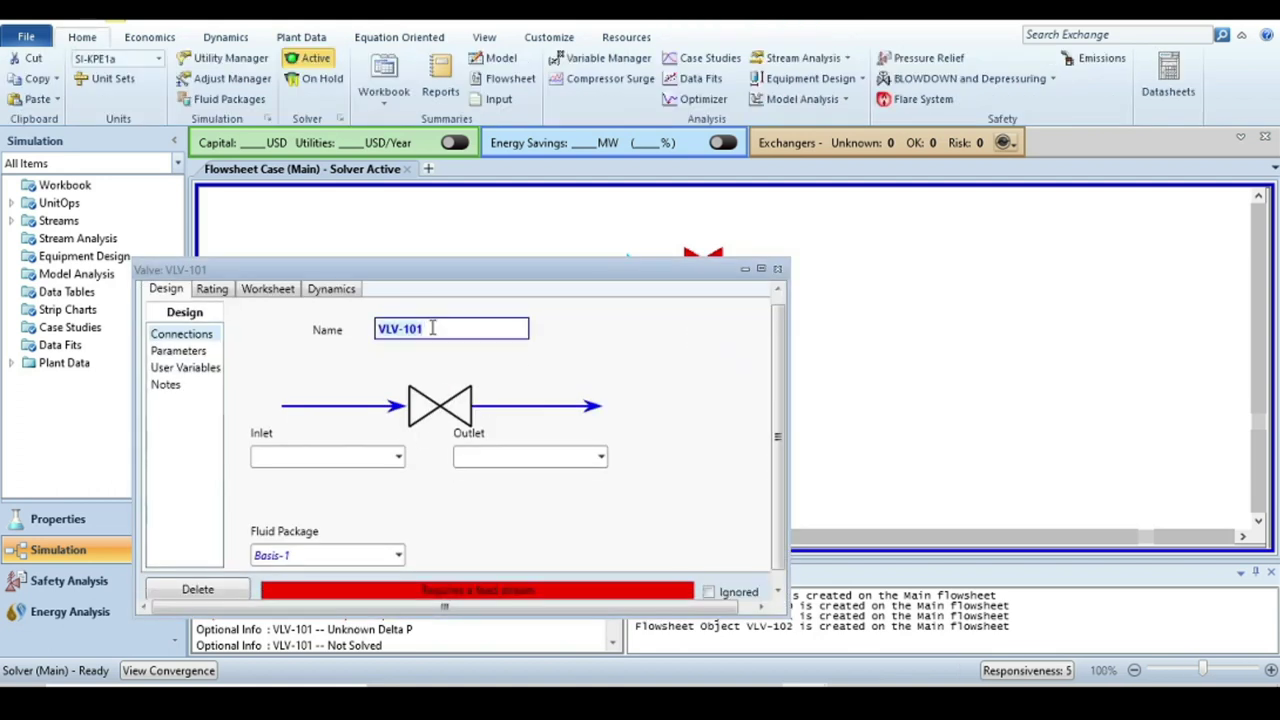
pyautogui.write('V')
pyautogui.click(398, 457)
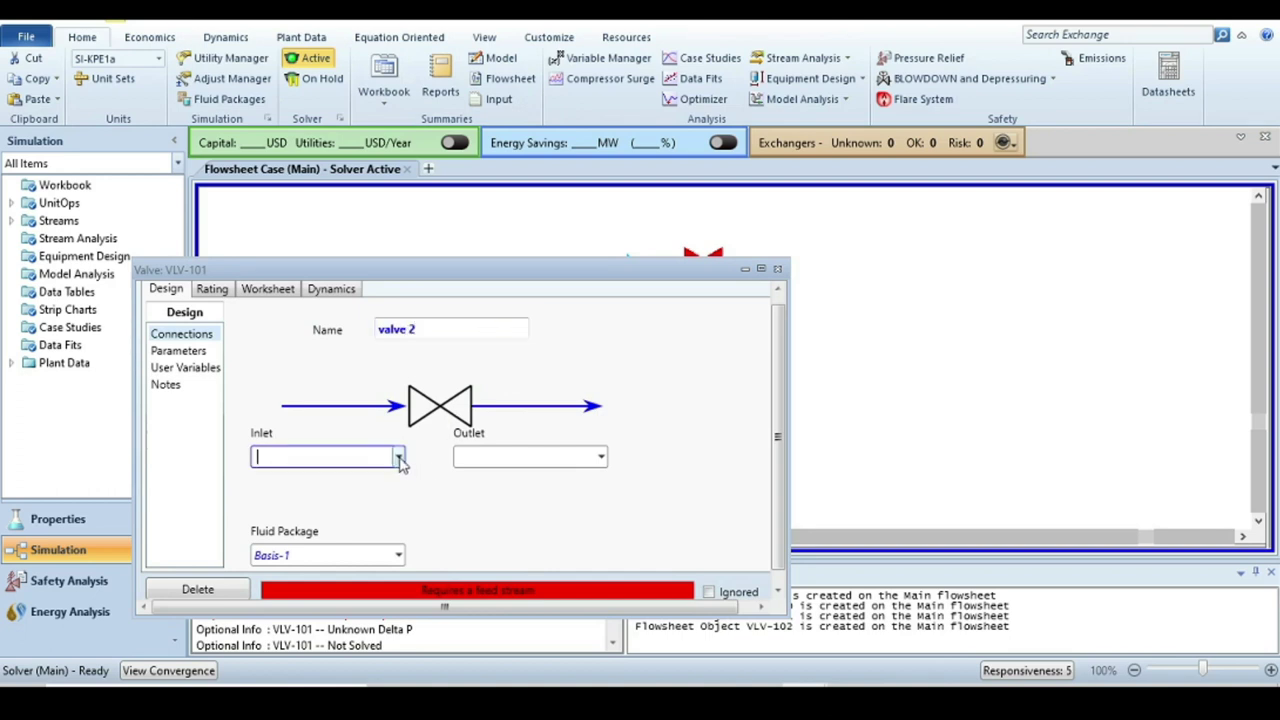
pyautogui.click(263, 480)
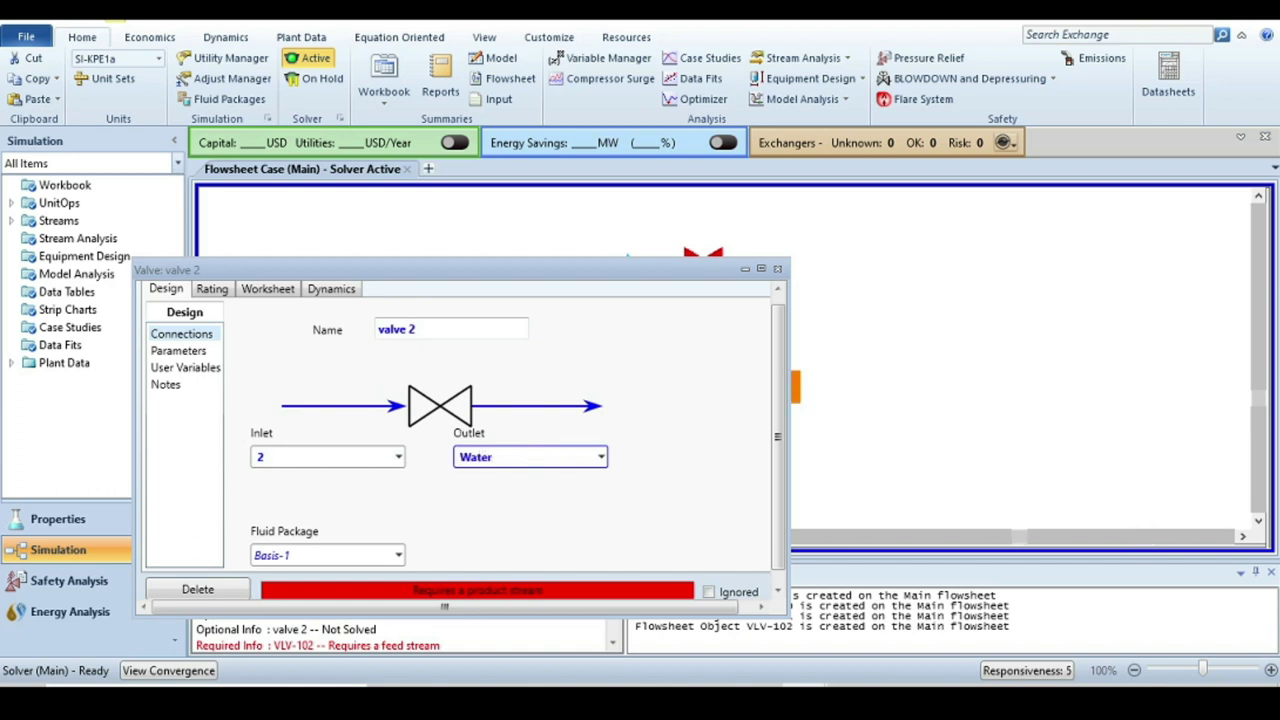
pyautogui.press('Return')
pyautogui.click(778, 270)
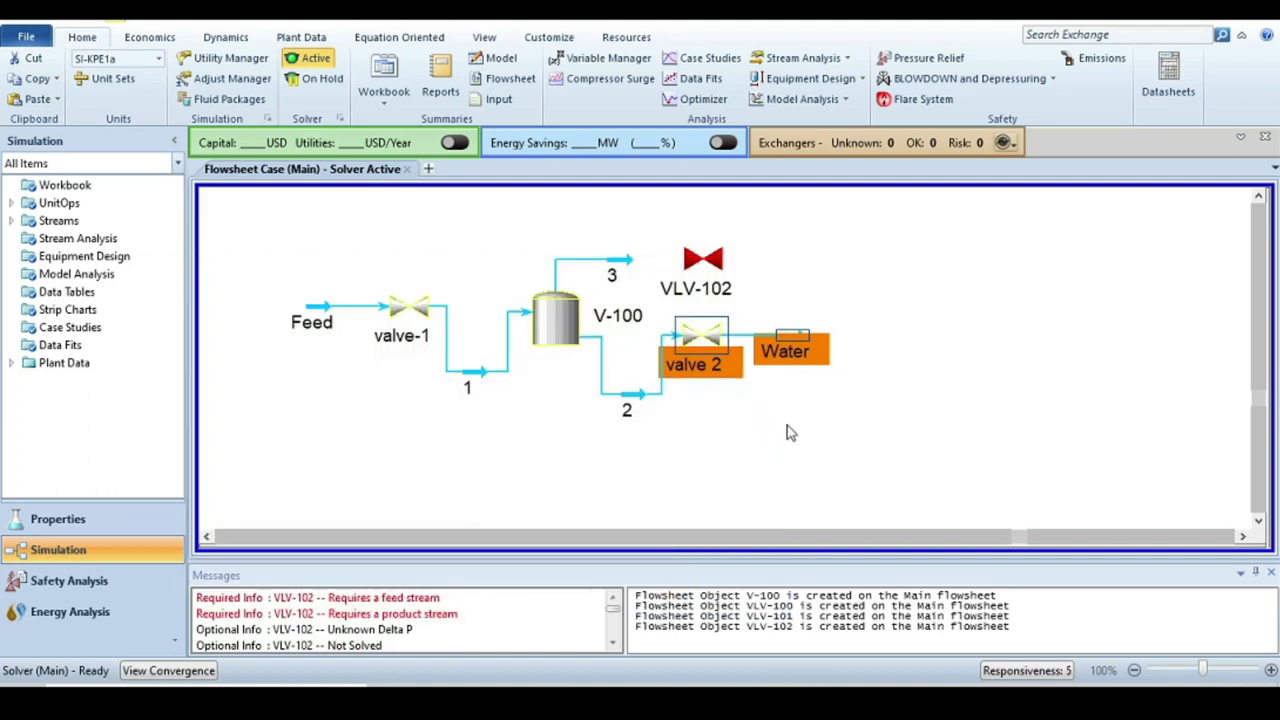
# Rename the valve after vapour stream 3 as valve 3 and connect stream 3 as its inlet and a new stream air as its outlet
pyautogui.doubleClick(704, 262)
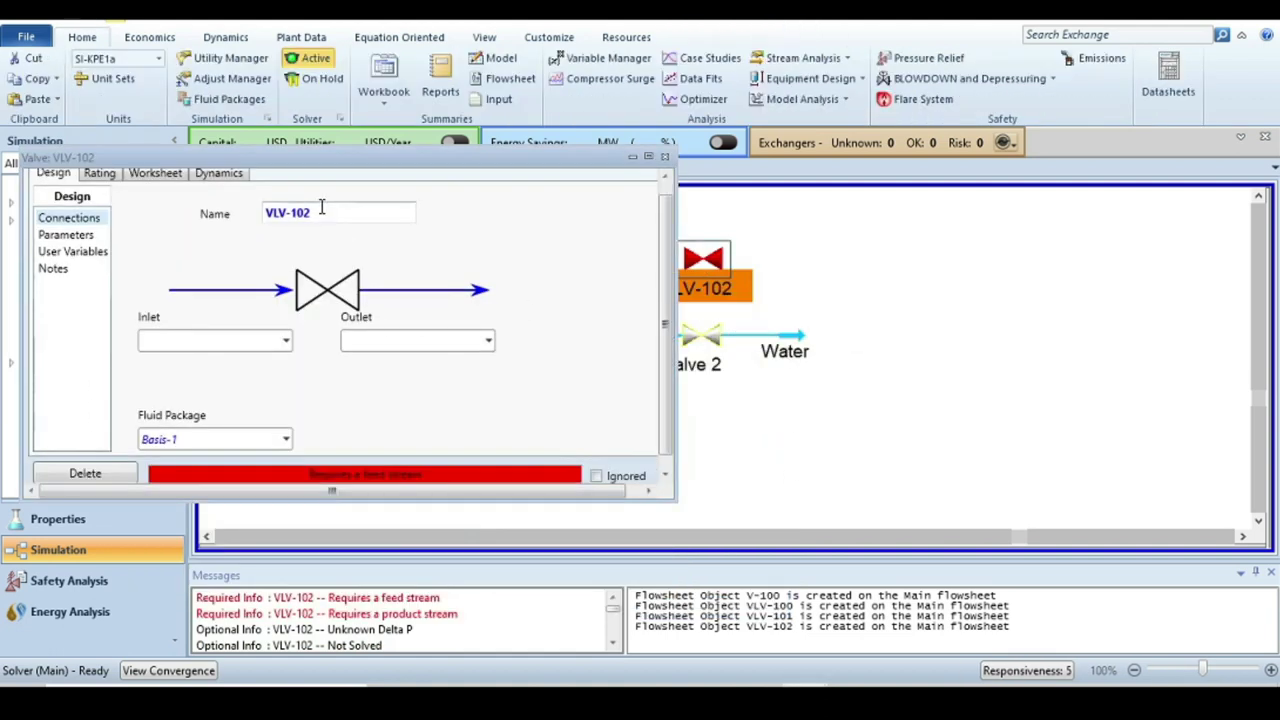
pyautogui.click(318, 213)
pyautogui.press('BackSpace')
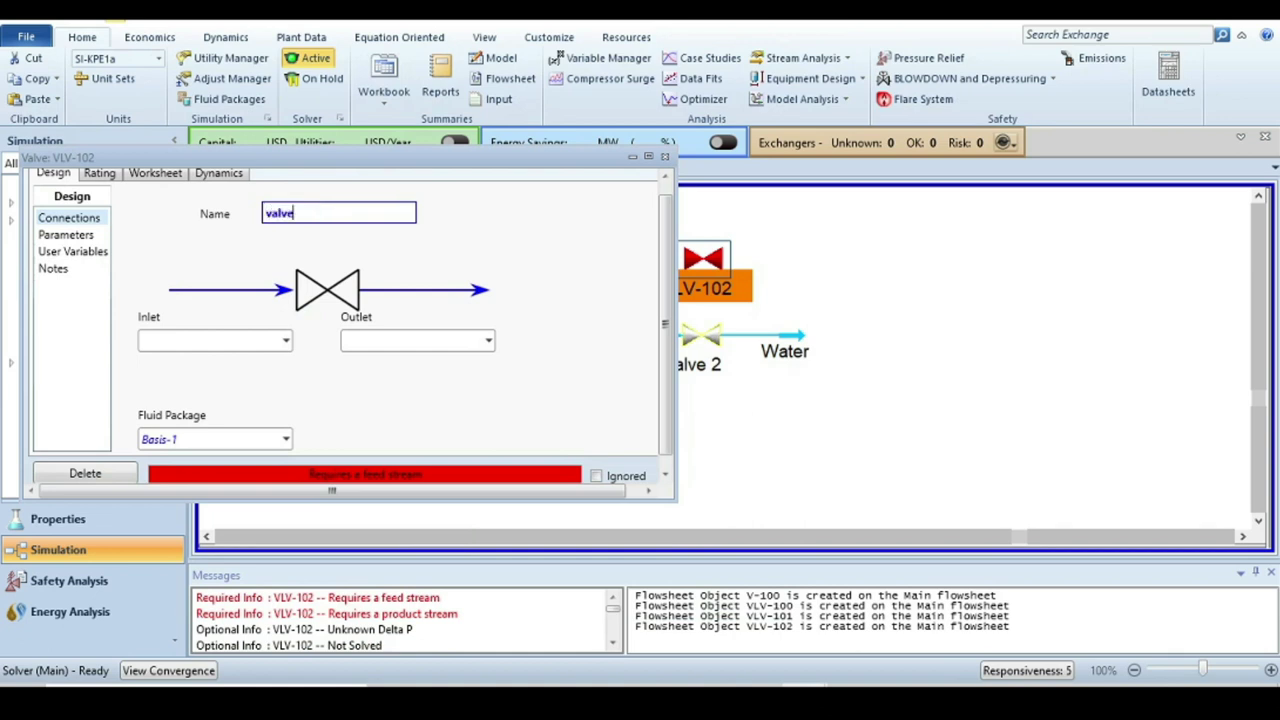
pyautogui.write('valve 3')
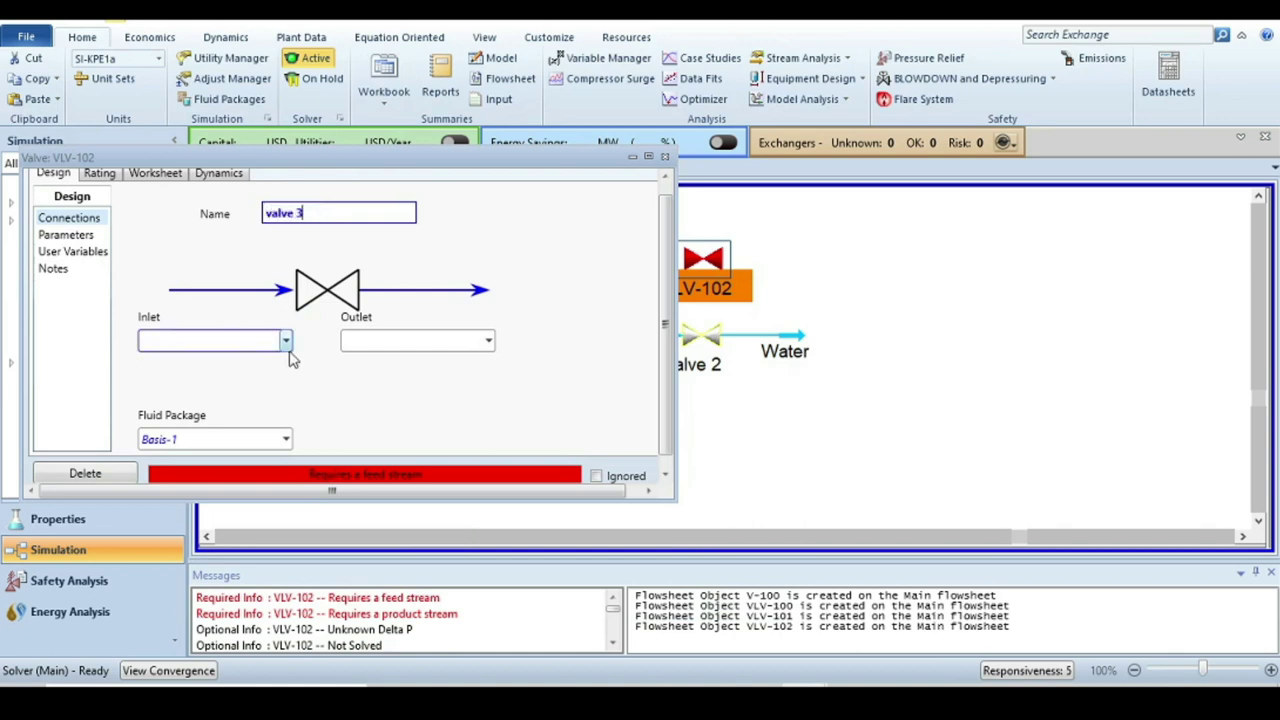
pyautogui.click(286, 341)
pyautogui.click(160, 363)
pyautogui.click(486, 340)
pyautogui.click(417, 336)
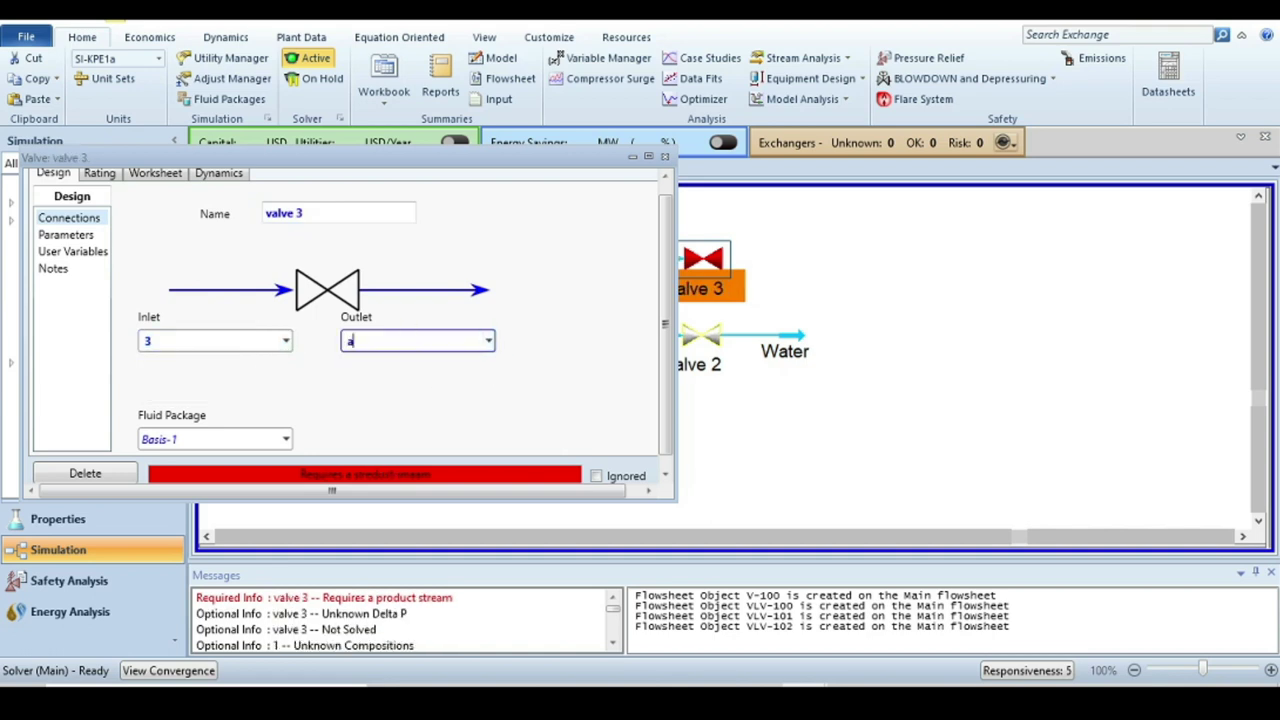
pyautogui.press('Return')
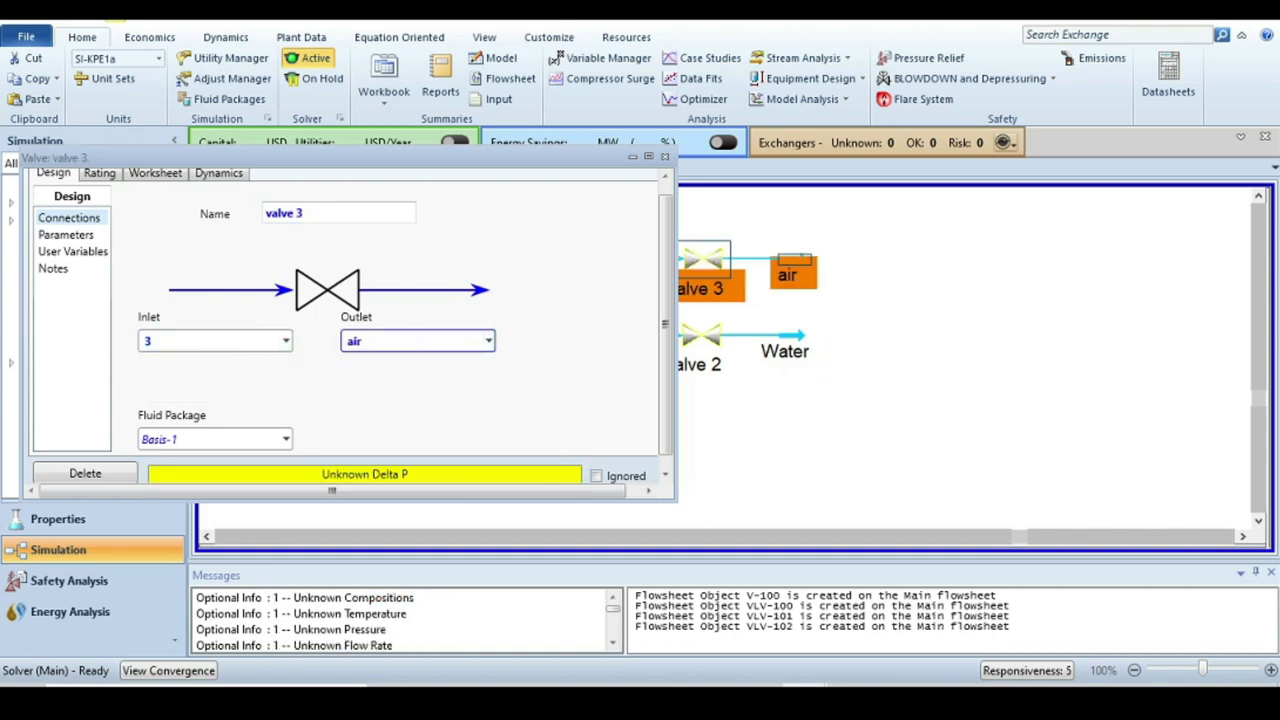
pyautogui.click(666, 158)
# Tidy the flowsheet by repositioning stream 1 and the three valves so the connecting lines run straight
pyautogui.moveTo(477, 385); pyautogui.dragTo(478, 325)
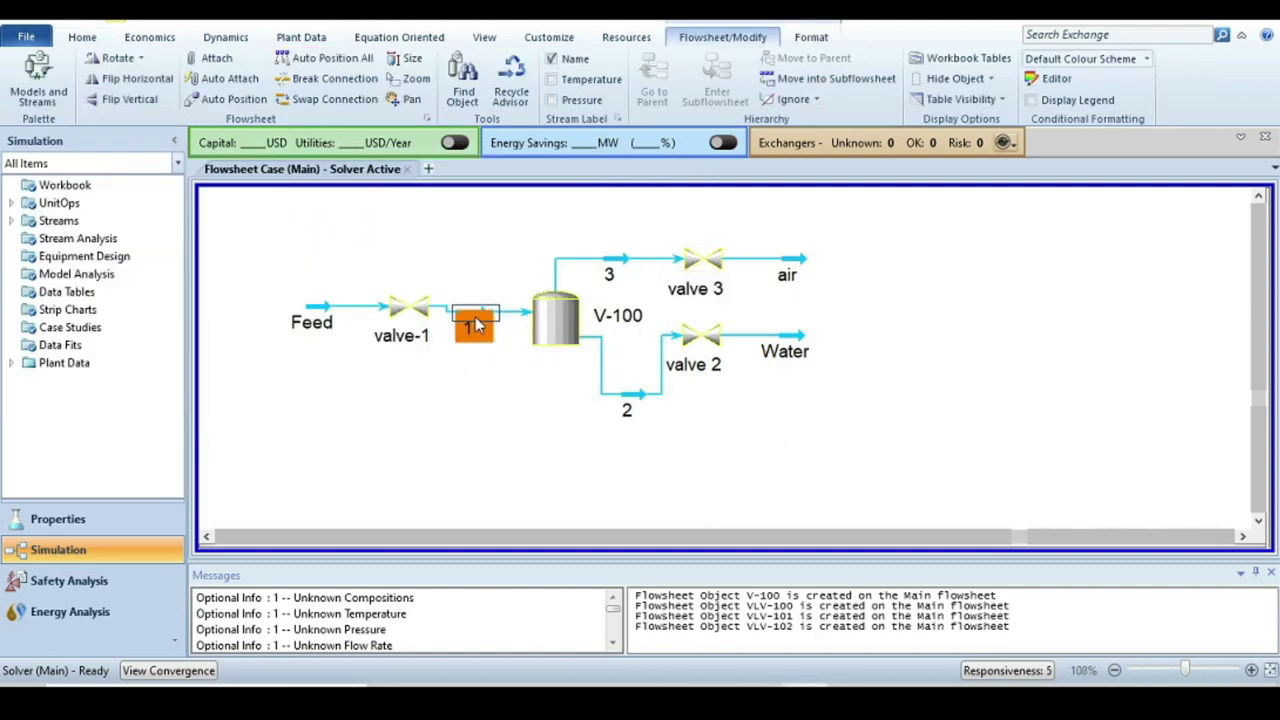
pyautogui.click(705, 338)
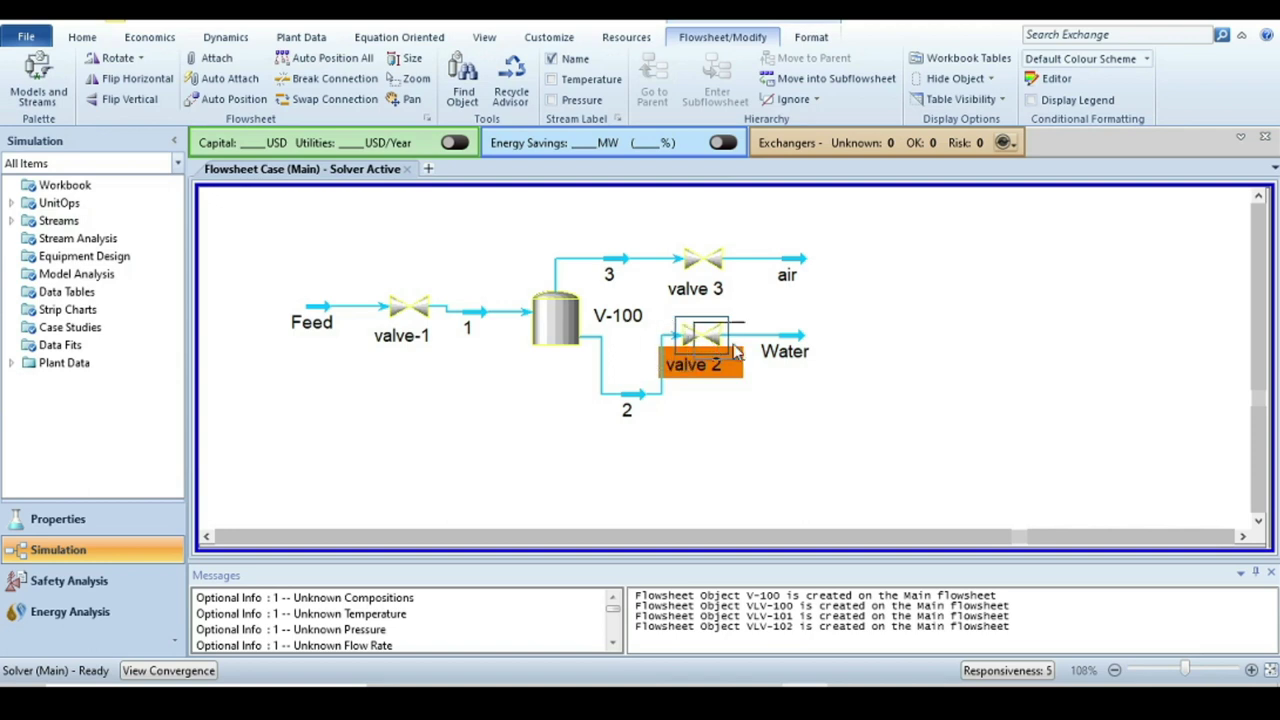
pyautogui.moveTo(735, 350); pyautogui.dragTo(755, 352)
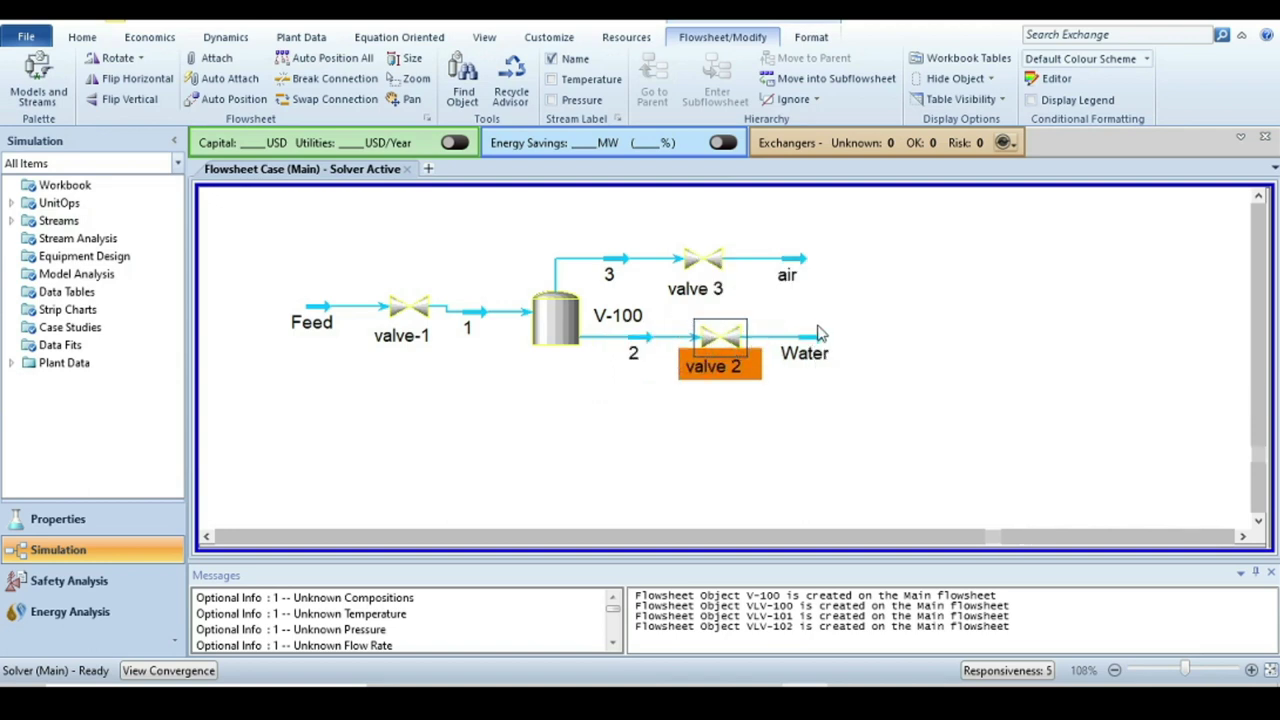
pyautogui.click(711, 261)
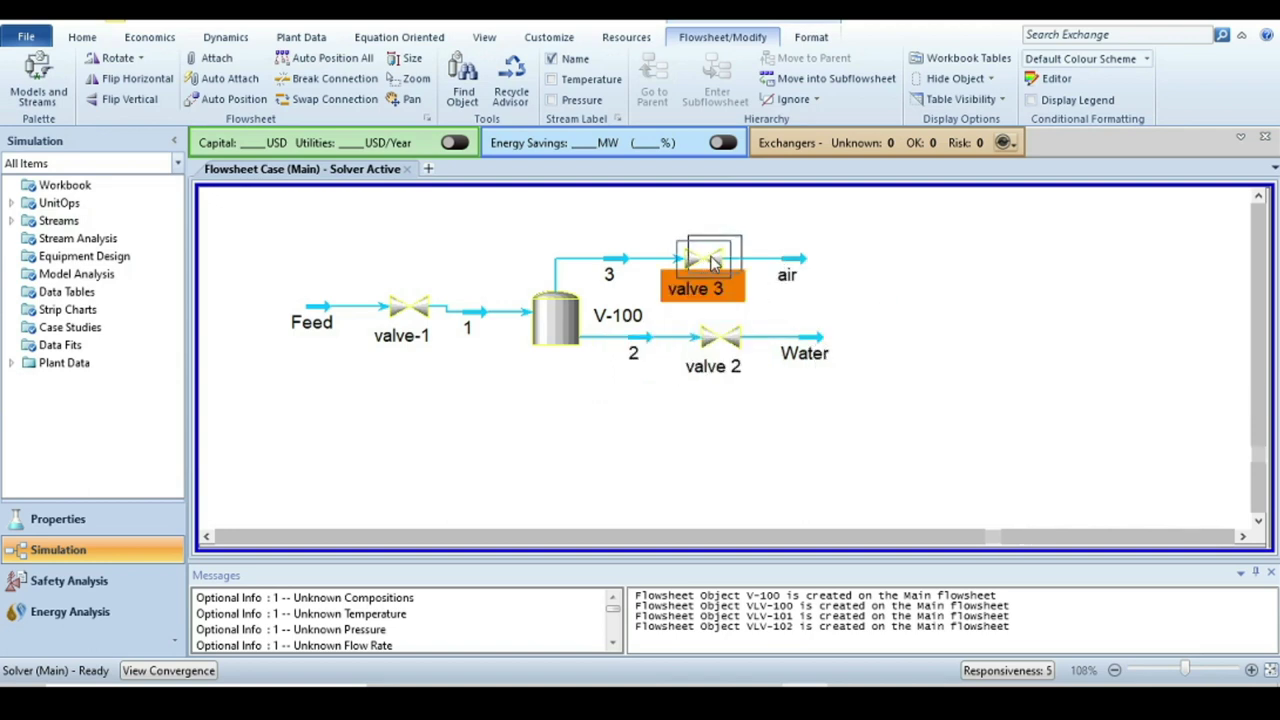
pyautogui.moveTo(711, 261); pyautogui.dragTo(724, 256)
pyautogui.click(408, 308)
pyautogui.moveTo(408, 308); pyautogui.dragTo(396, 314)
pyautogui.click(590, 460)
pyautogui.hotkey('alt', 'Tab')
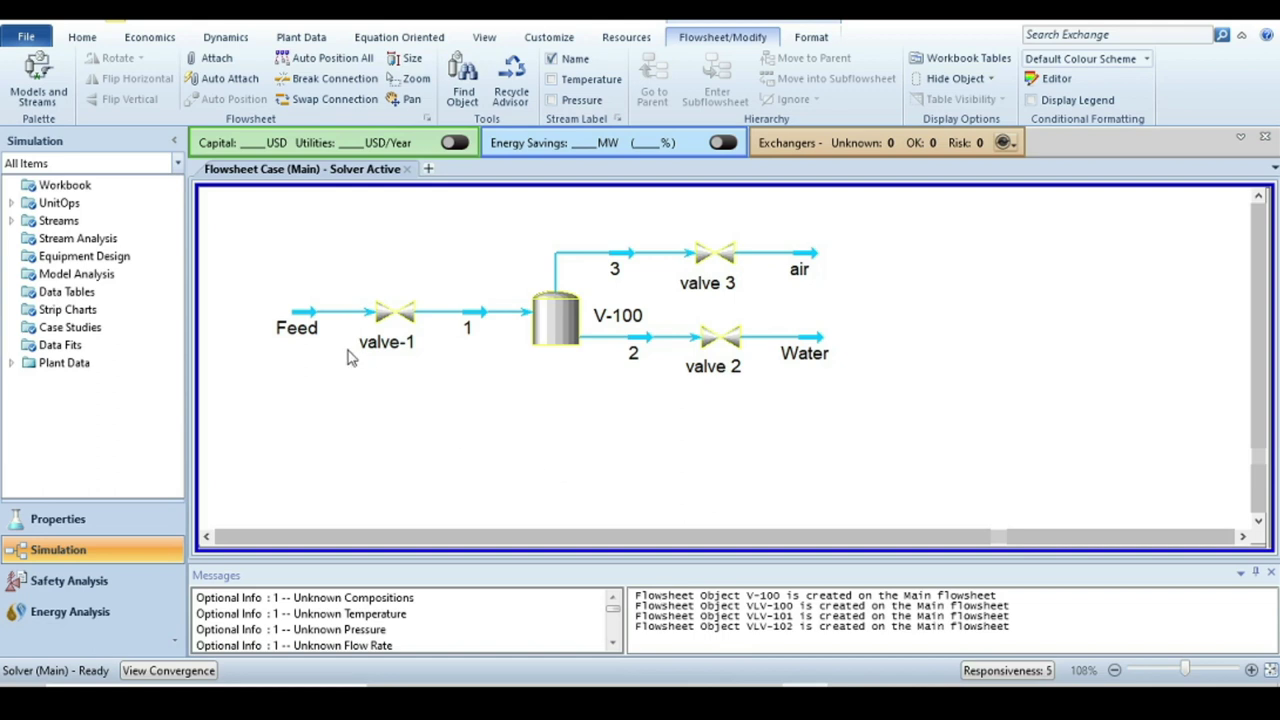
# Set the Feed stream's temperature to 25 °C, pressure to 5 bar_g and mass flow to 5000 kg/h
pyautogui.click(300, 316)
pyautogui.doubleClick(303, 320)
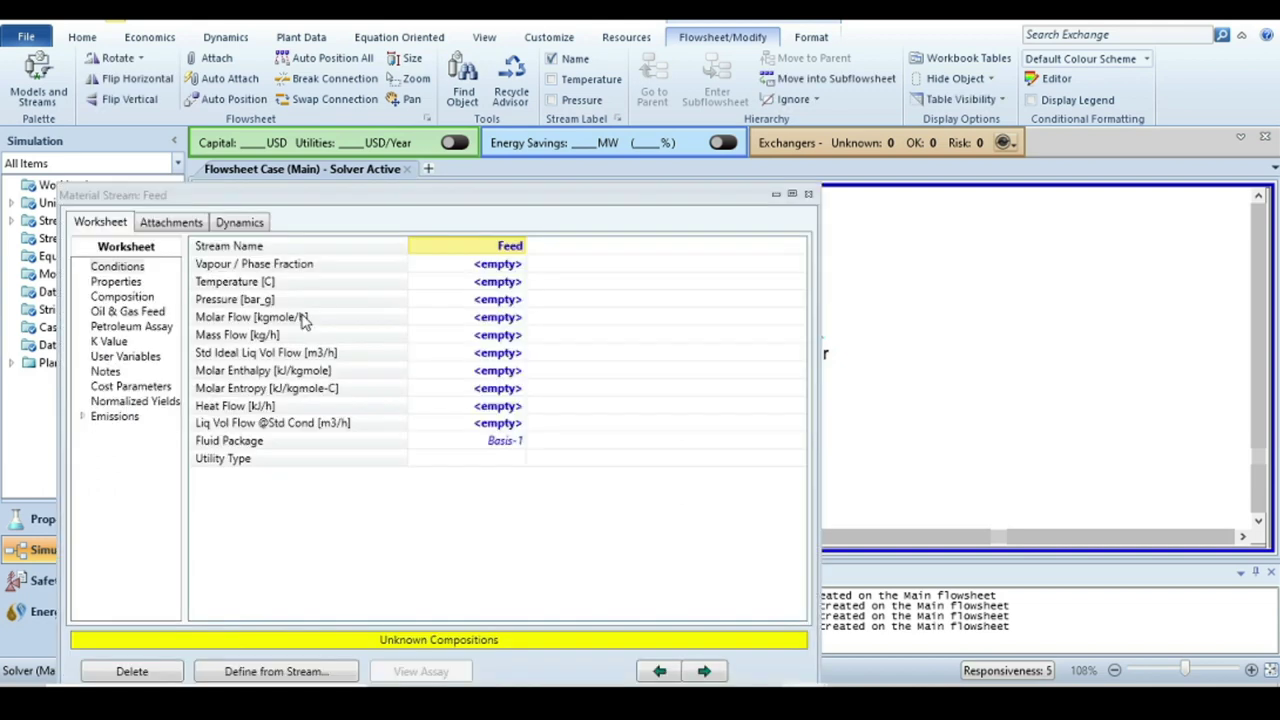
pyautogui.click(498, 283)
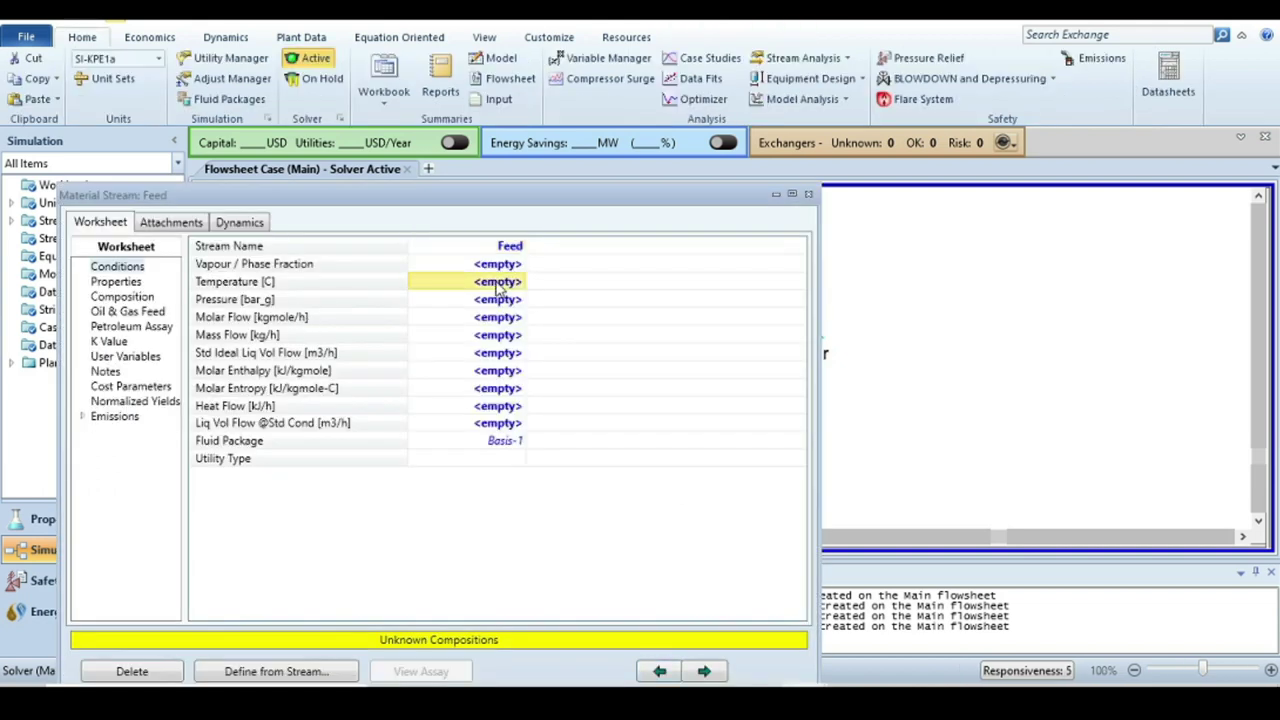
pyautogui.write('25')
pyautogui.press('Return')
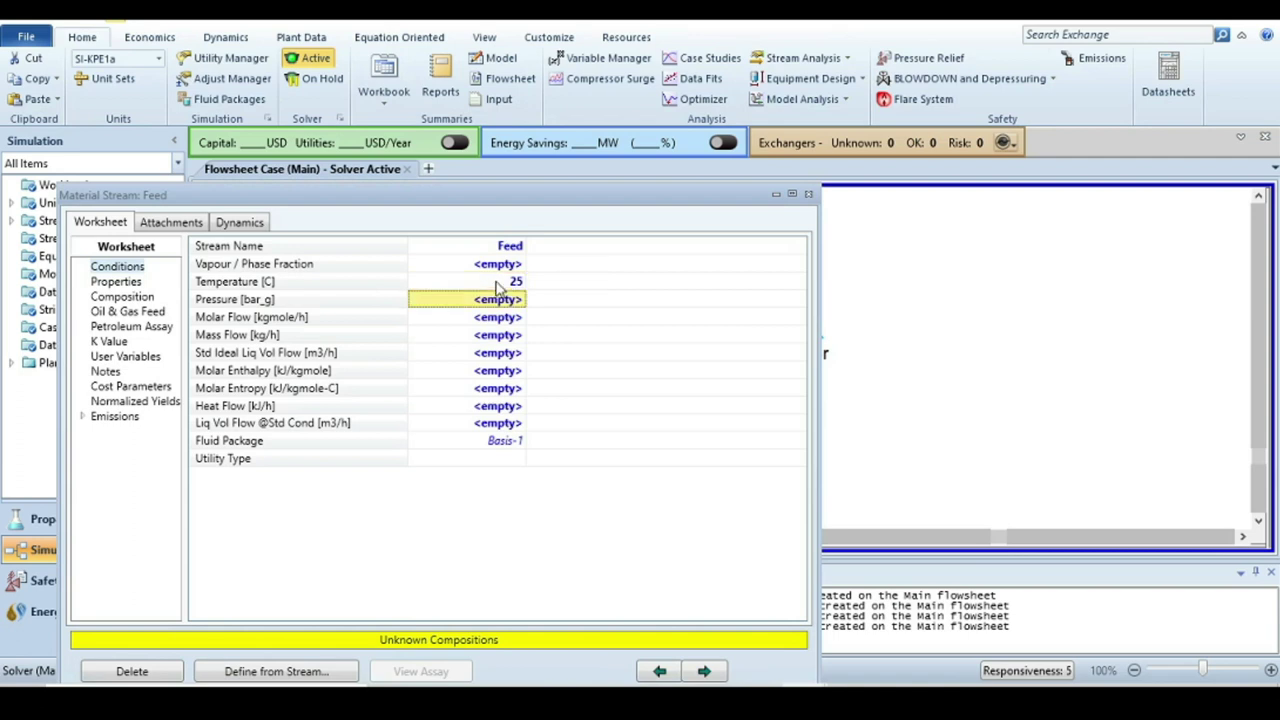
pyautogui.write('1')
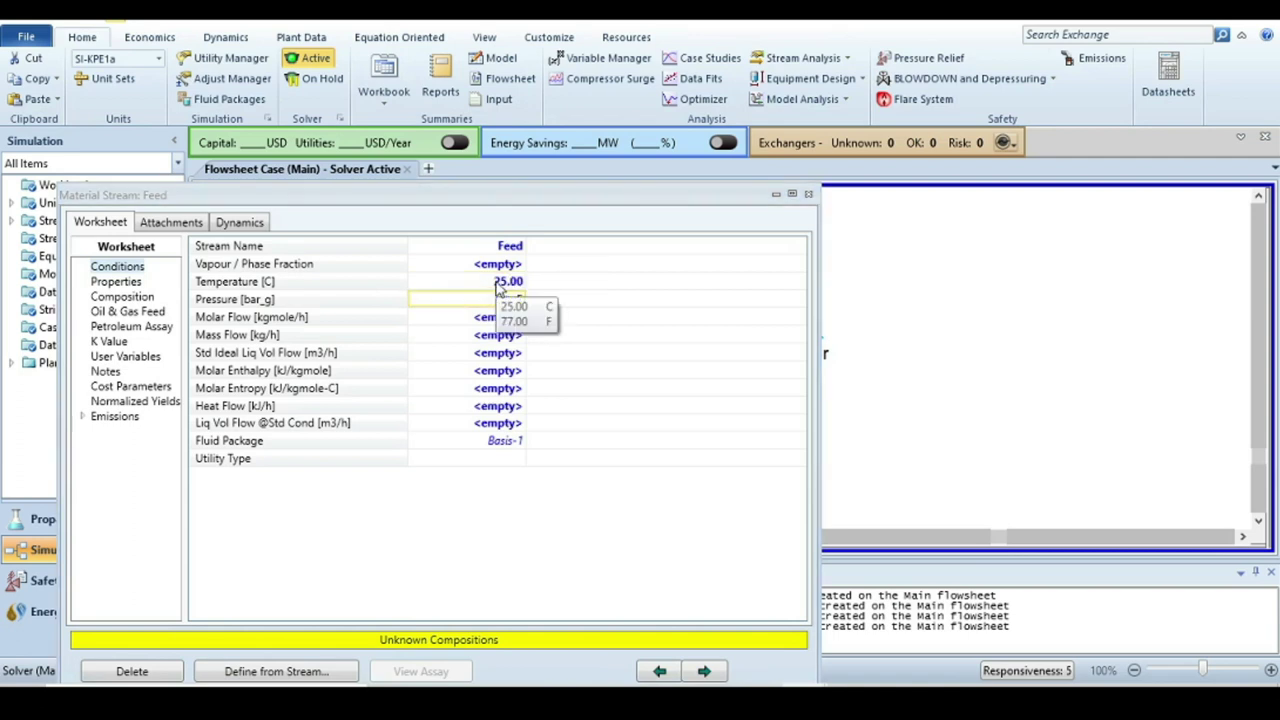
pyautogui.press('Return')
pyautogui.press('Down')
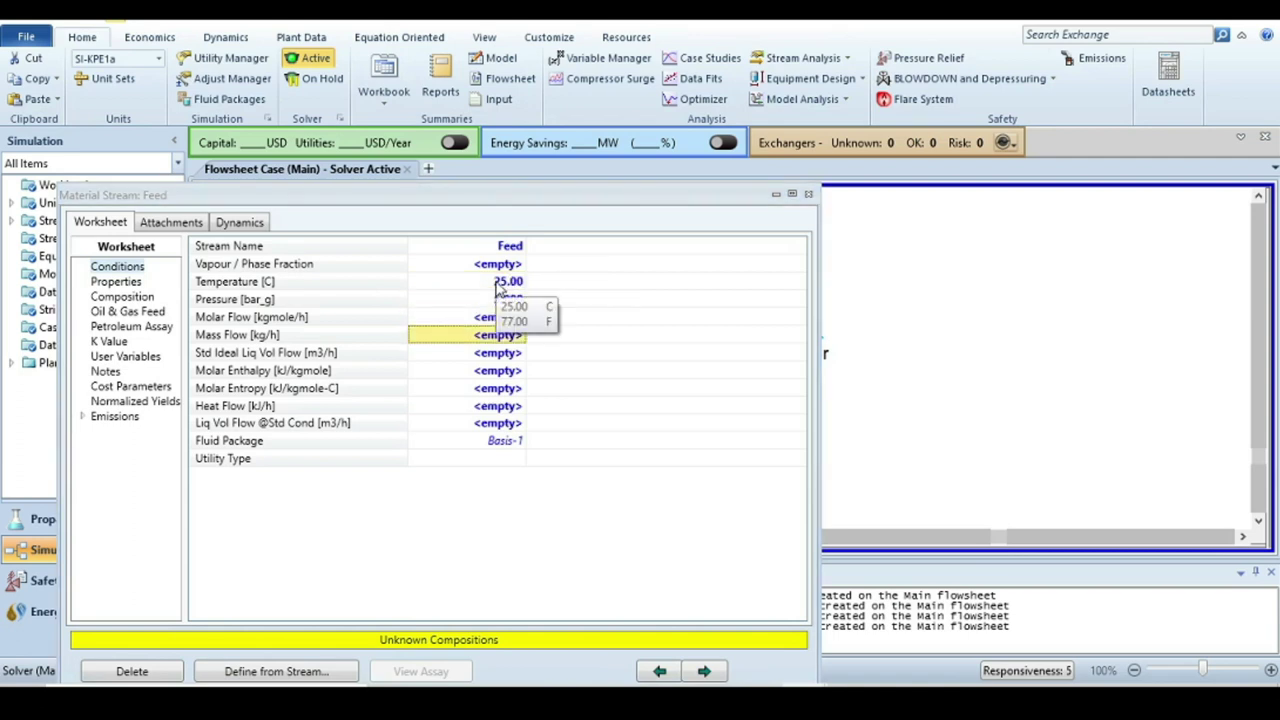
pyautogui.write('50')
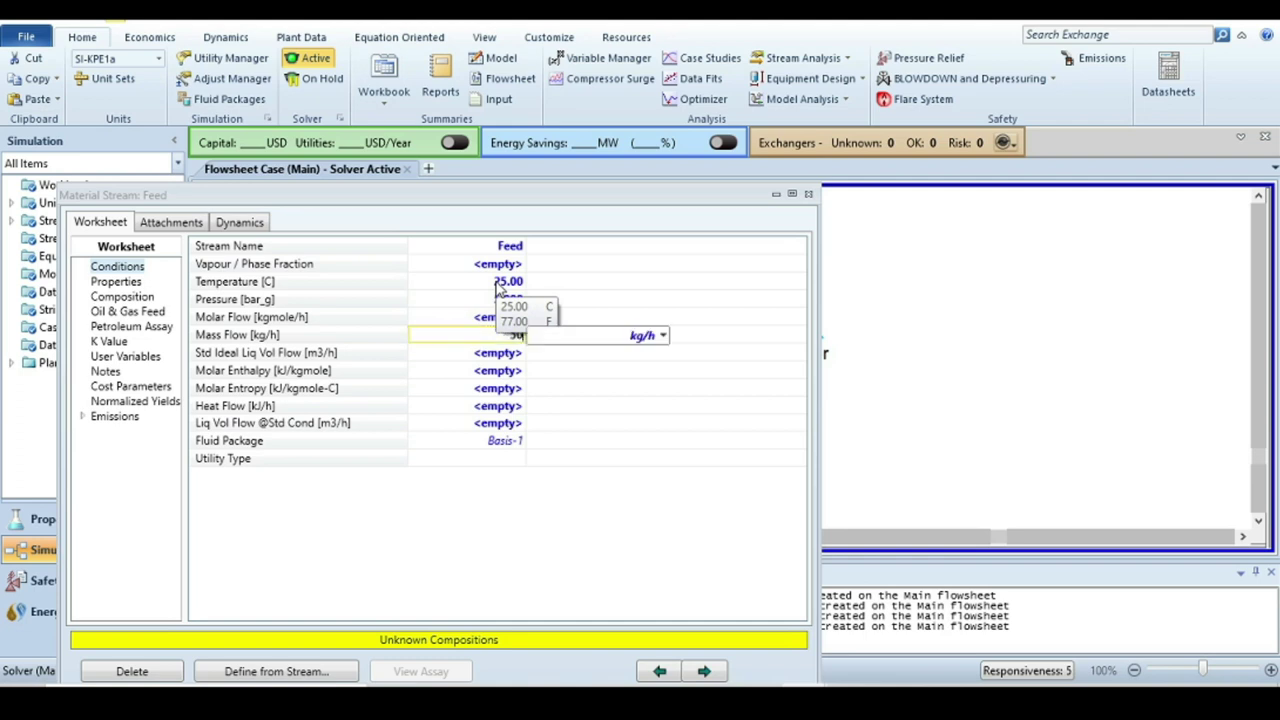
pyautogui.press('Return')
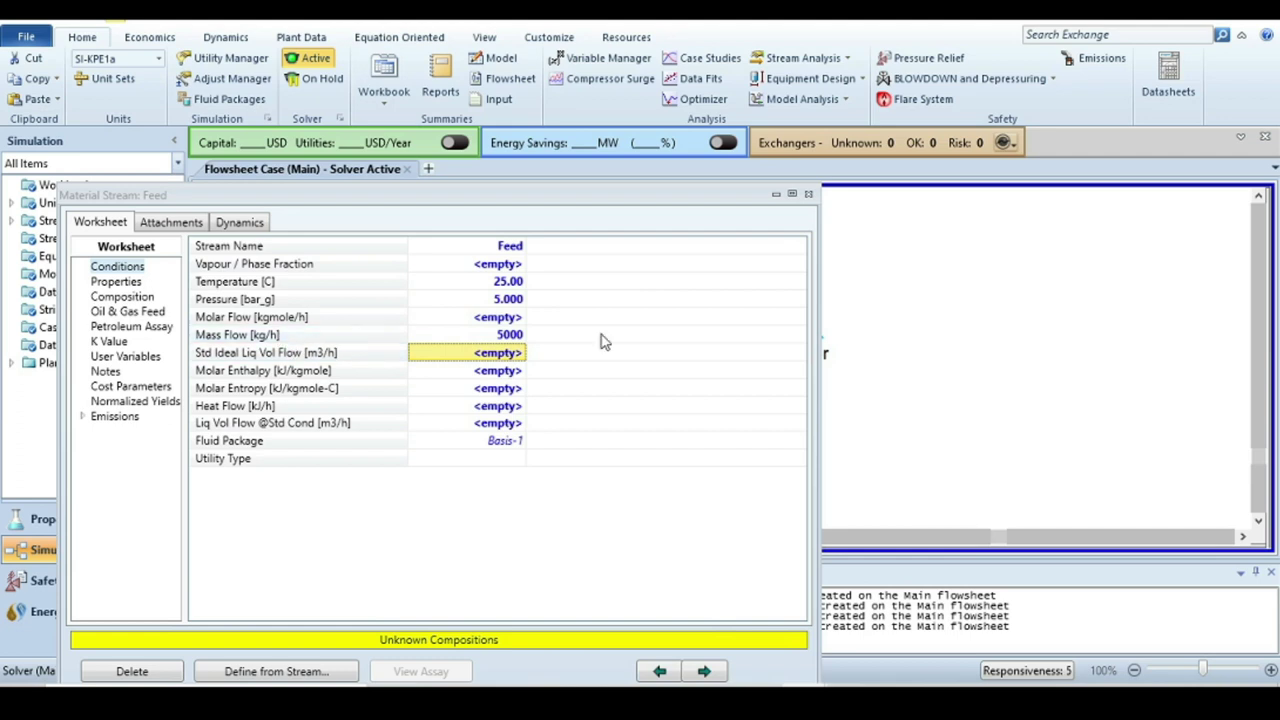
# Define the Feed composition as mole fractions of 0.9 H2O and 0.1 Air, and close the stream window
pyautogui.click(120, 297)
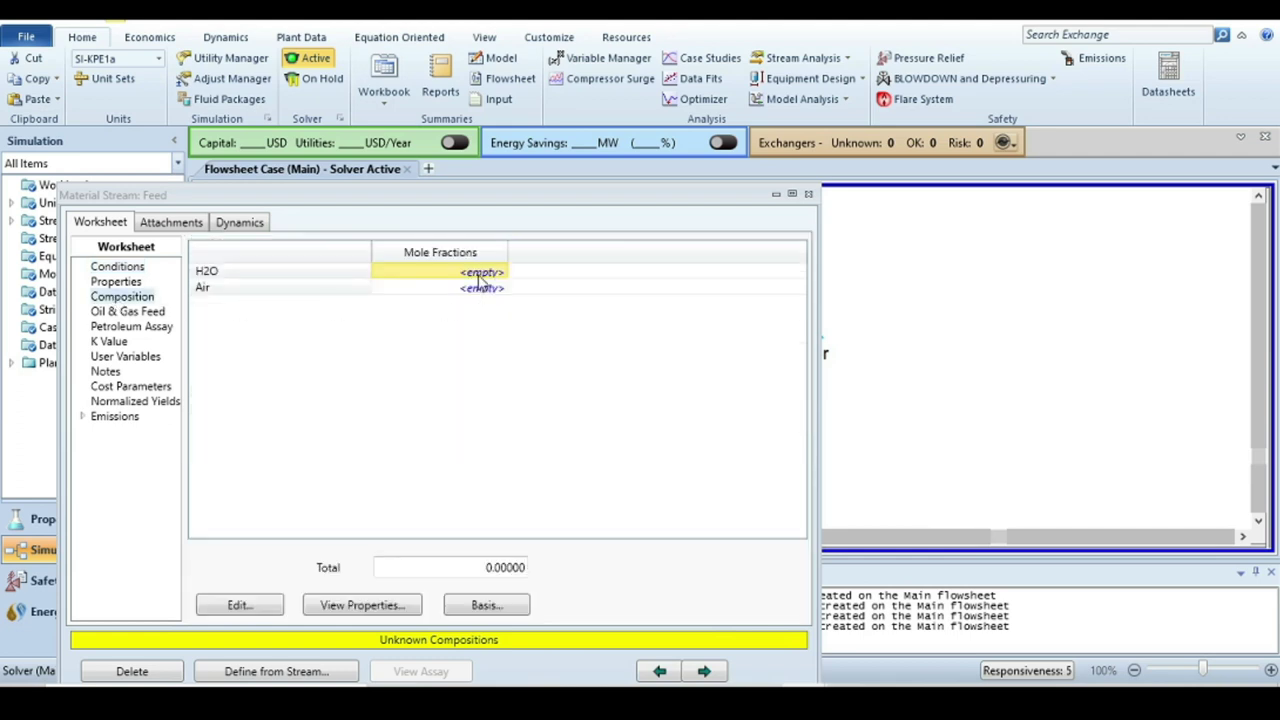
pyautogui.write('0.9')
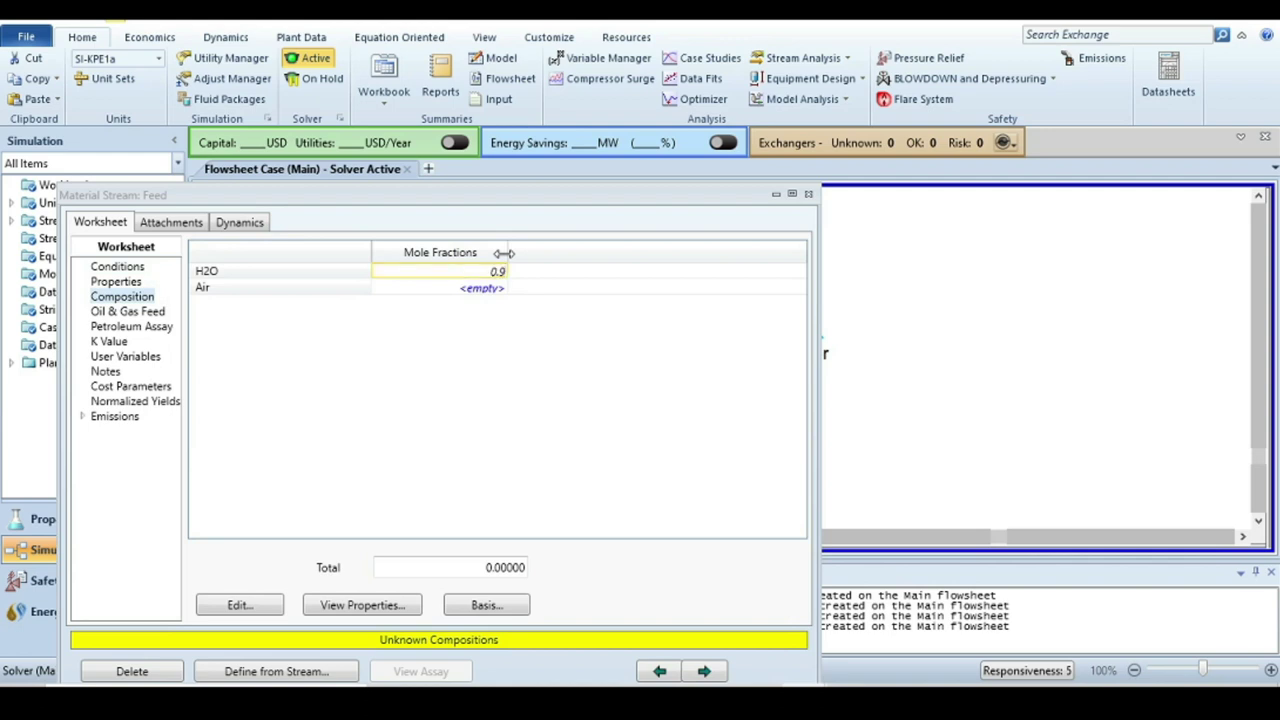
pyautogui.press('Return')
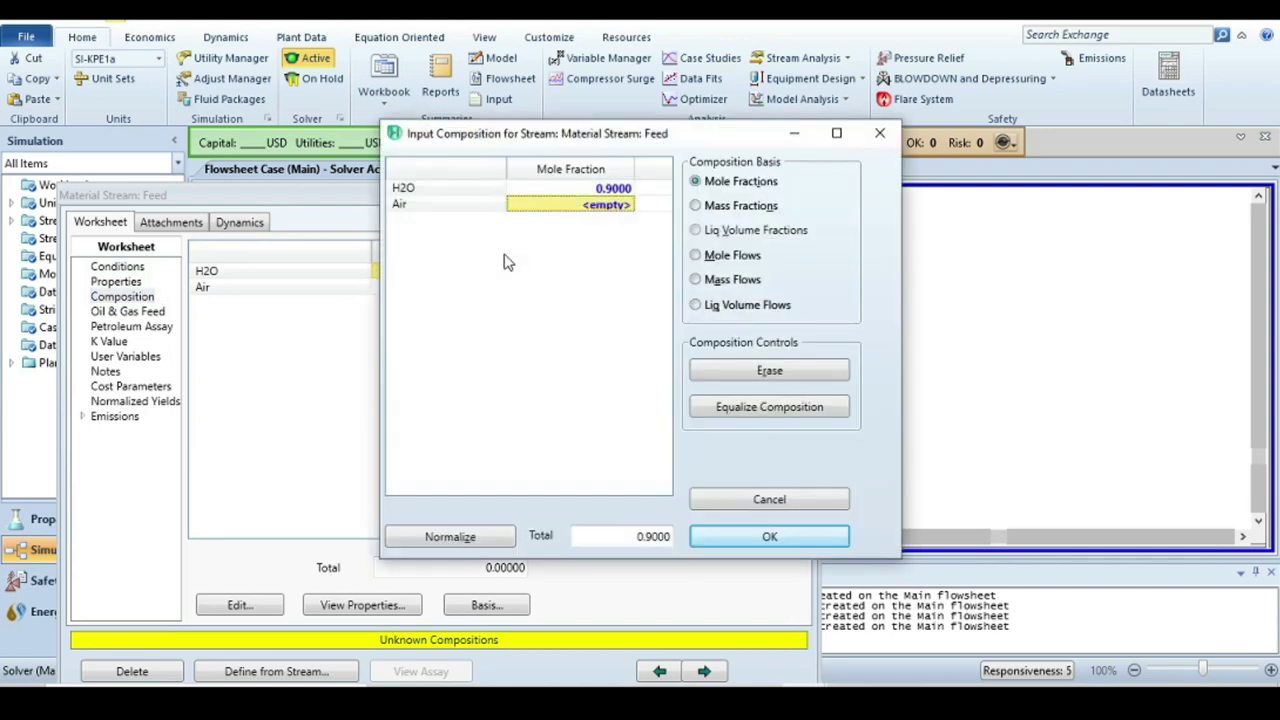
pyautogui.write('0.1')
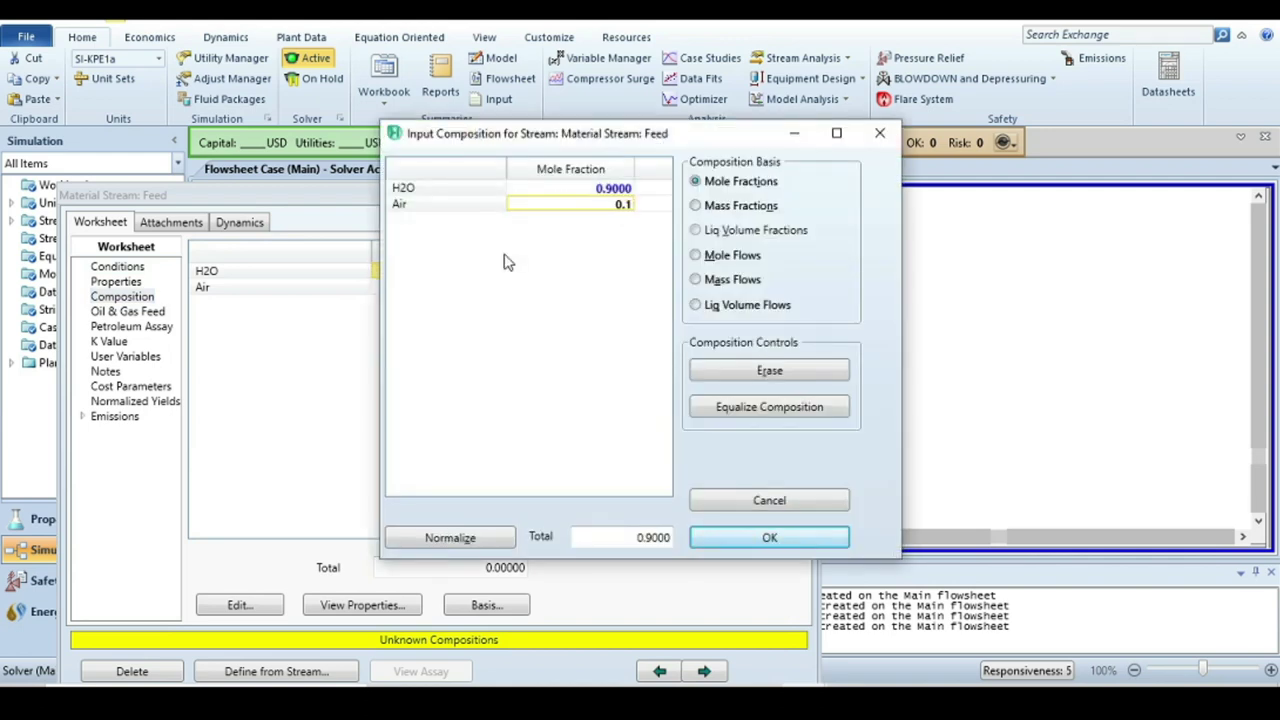
pyautogui.press('Return')
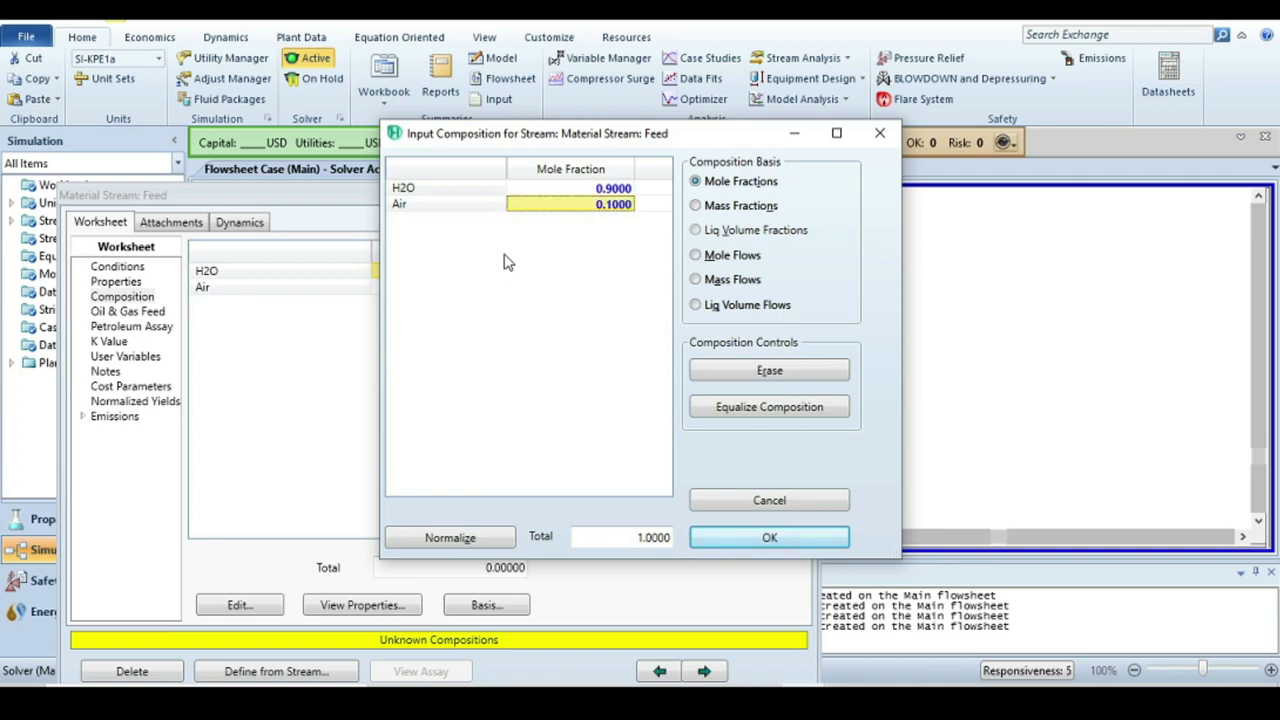
pyautogui.click(762, 538)
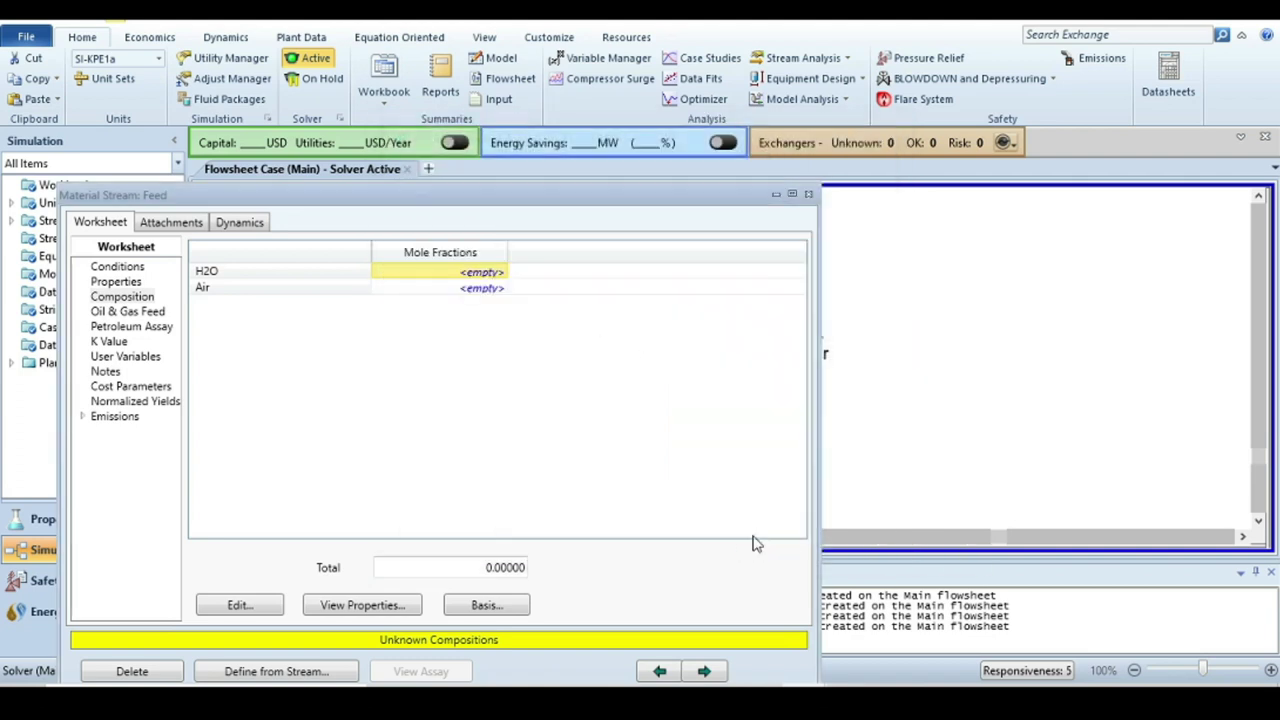
pyautogui.click(808, 195)
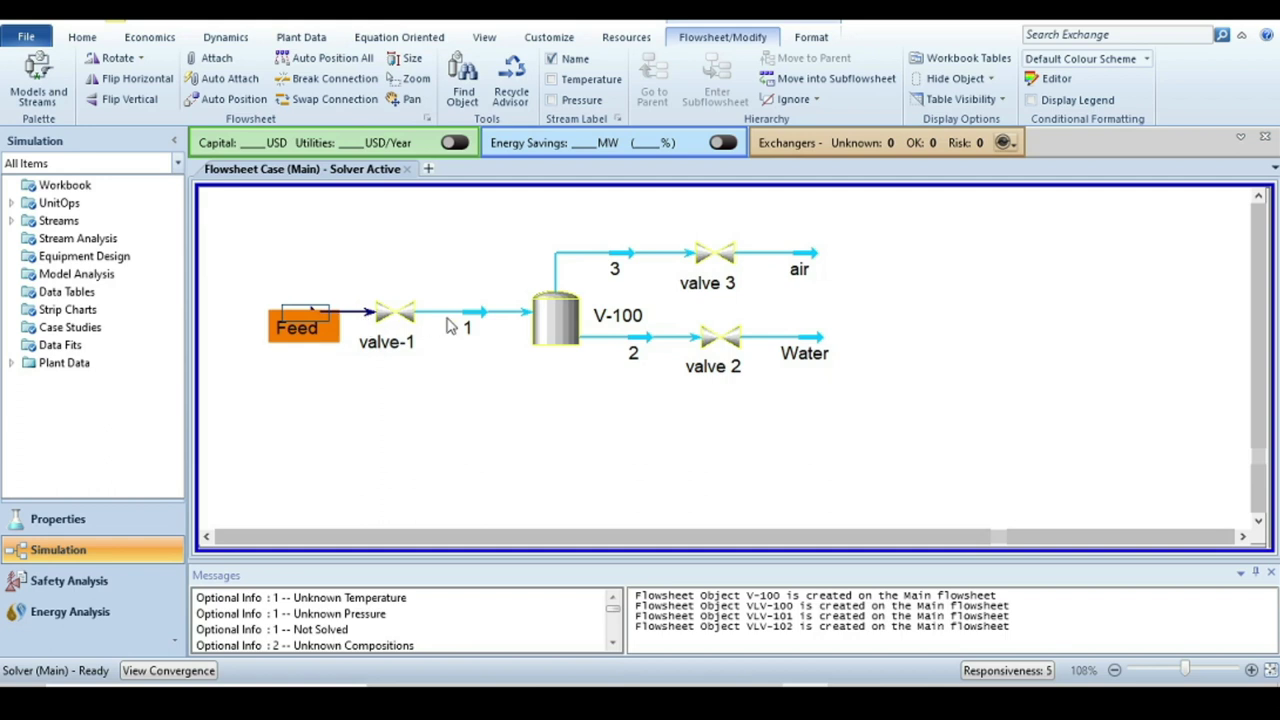
# Deactivate the mass flow specification in the Feed stream's dynamic specs, keeping the pressure specification active
pyautogui.moveTo(320, 330)
pyautogui.moveTo(792, 258)
pyautogui.moveTo(407, 331)
pyautogui.moveTo(727, 256)
pyautogui.moveTo(712, 342)
pyautogui.doubleClick(310, 320)
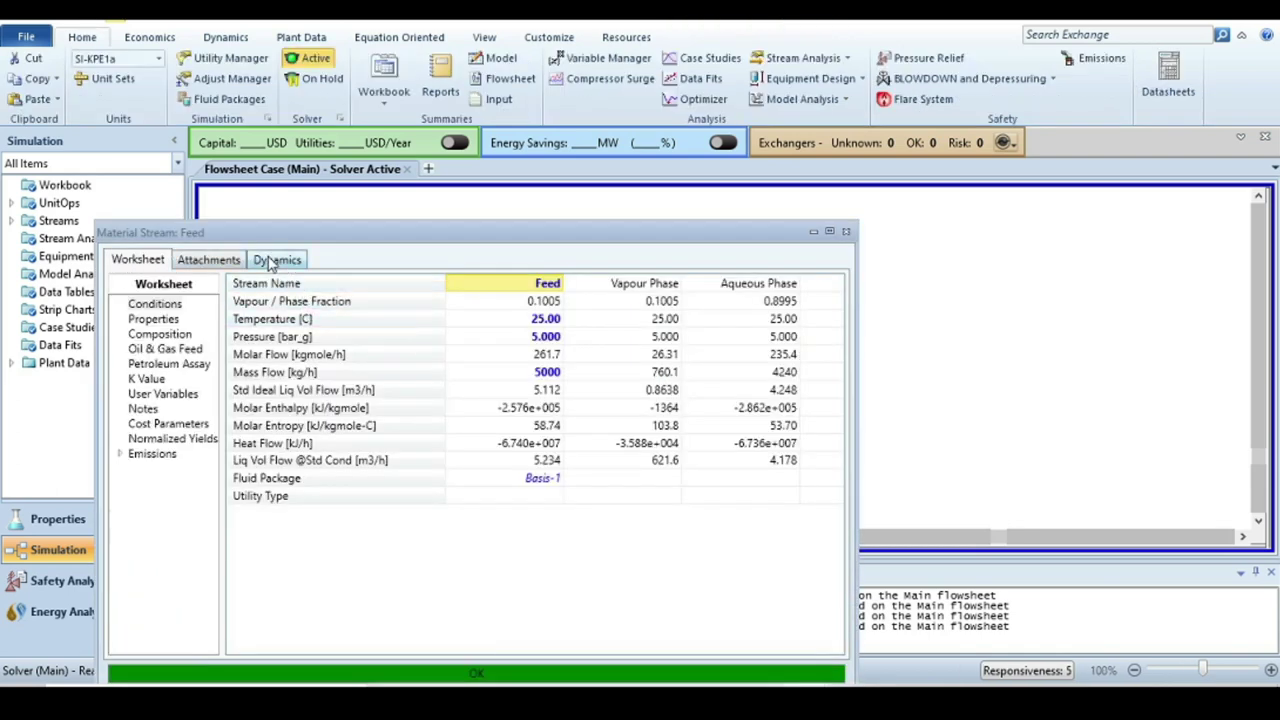
pyautogui.click(288, 262)
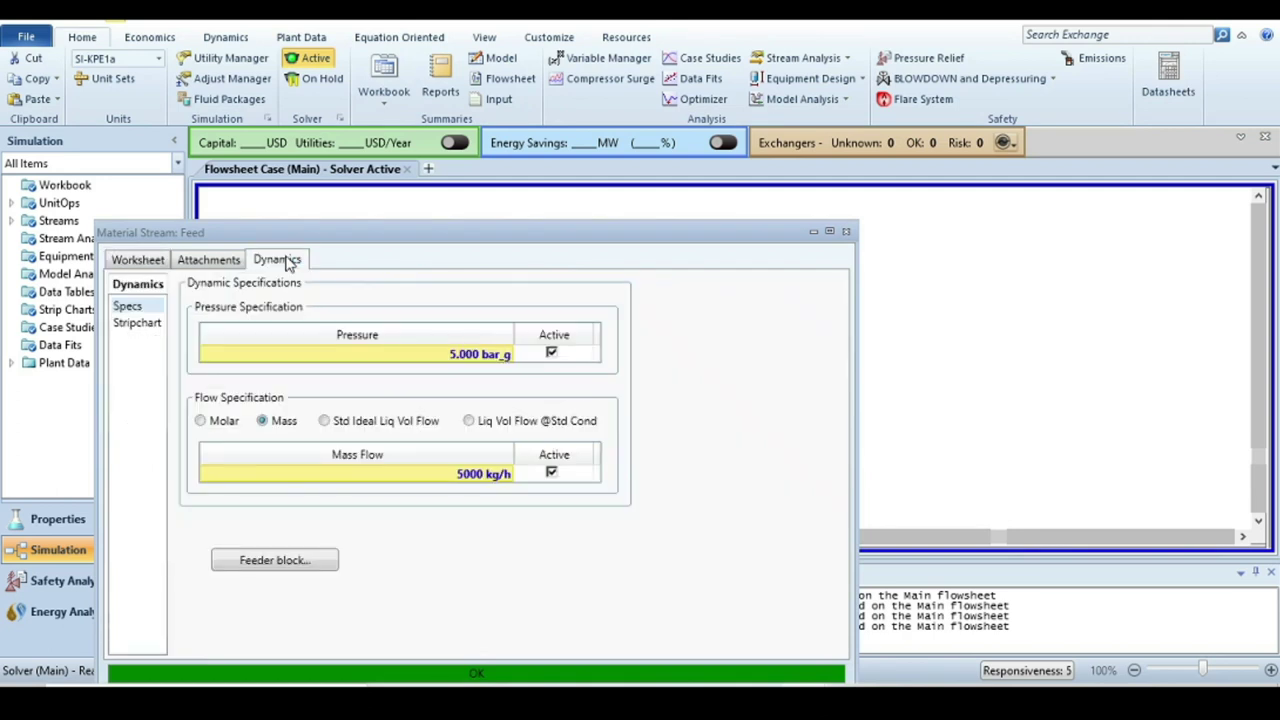
pyautogui.click(551, 473)
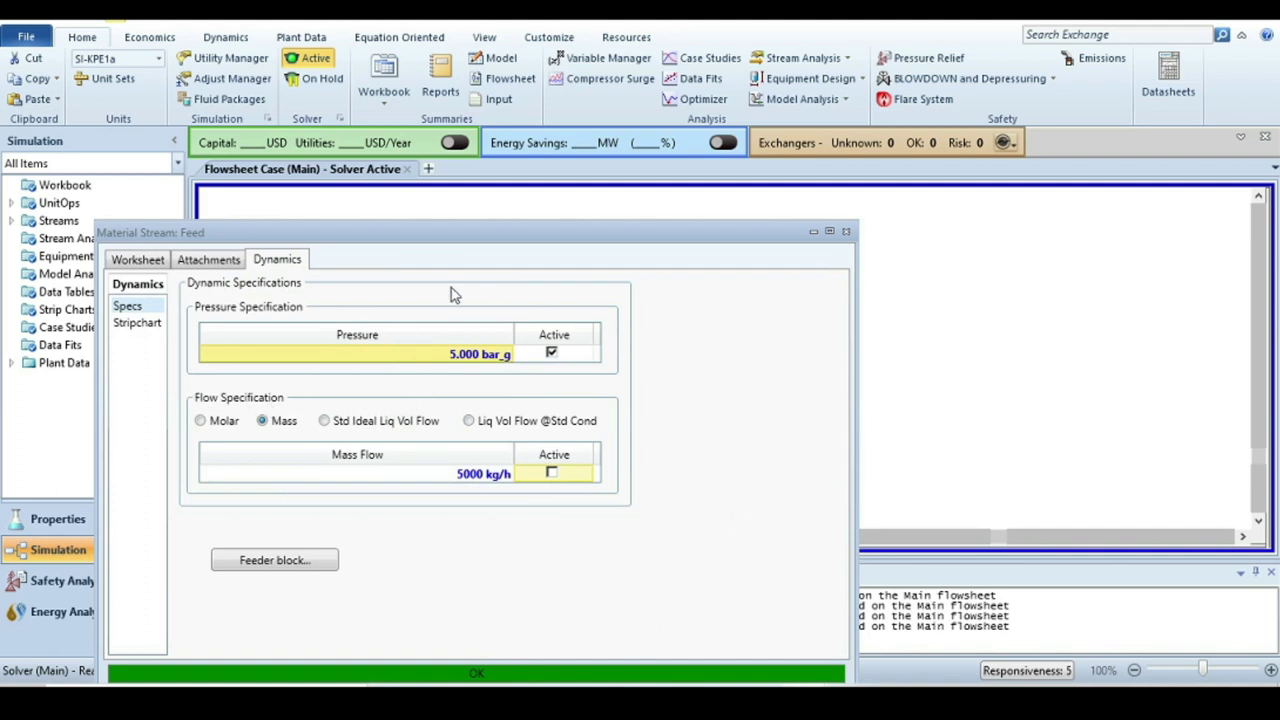
pyautogui.moveTo(452, 248); pyautogui.dragTo(443, 197)
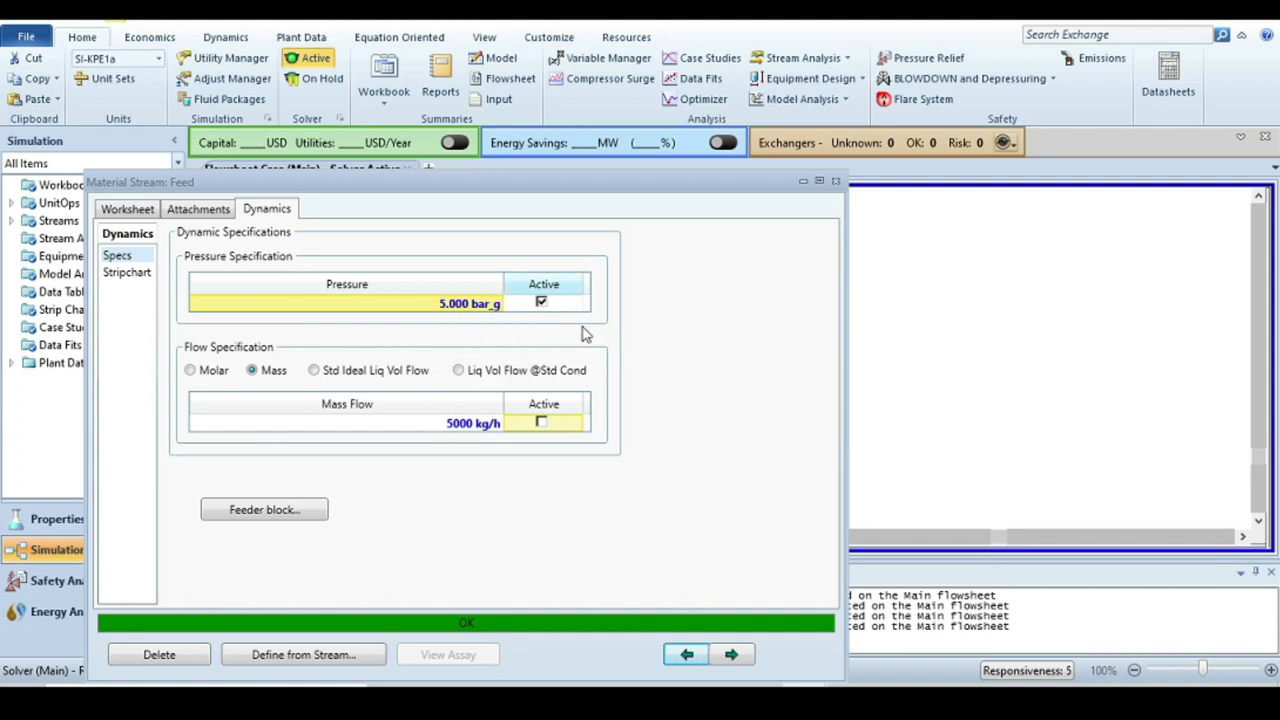
pyautogui.click(835, 182)
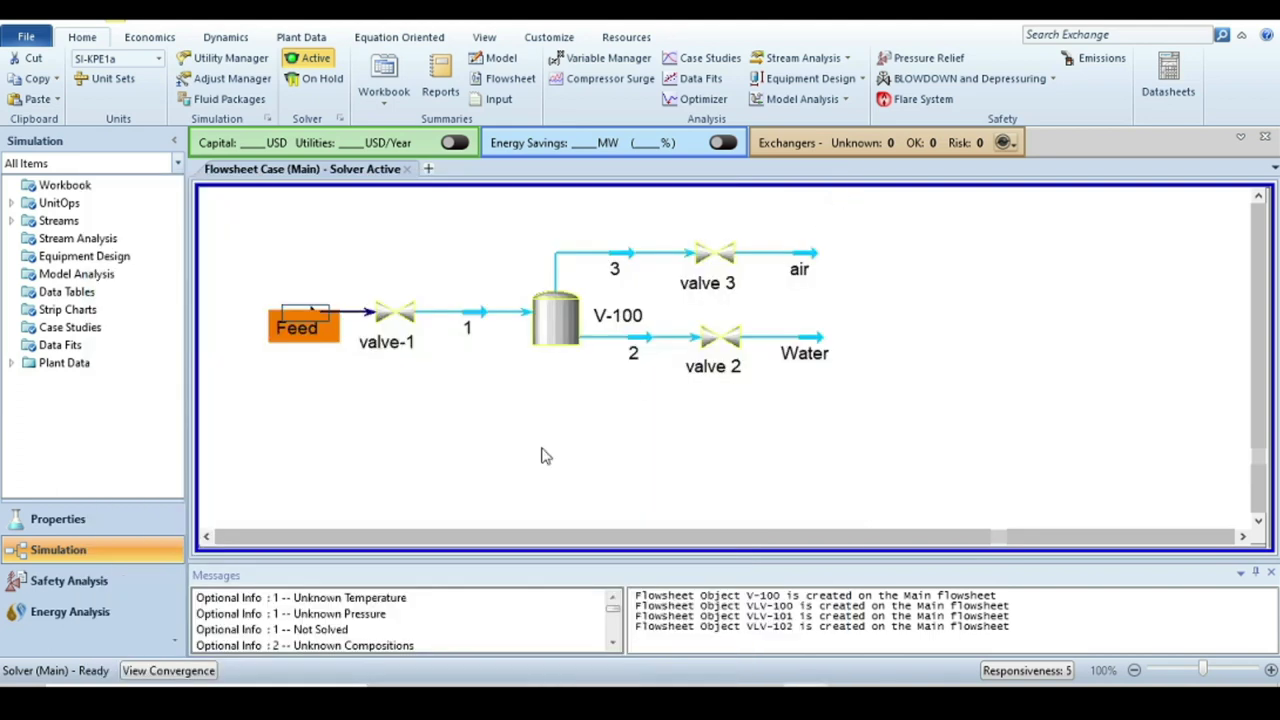
# Set an active dynamic pressure specification of 4 bar_g for stream 1 and close its window
pyautogui.click(543, 451)
pyautogui.click(471, 319)
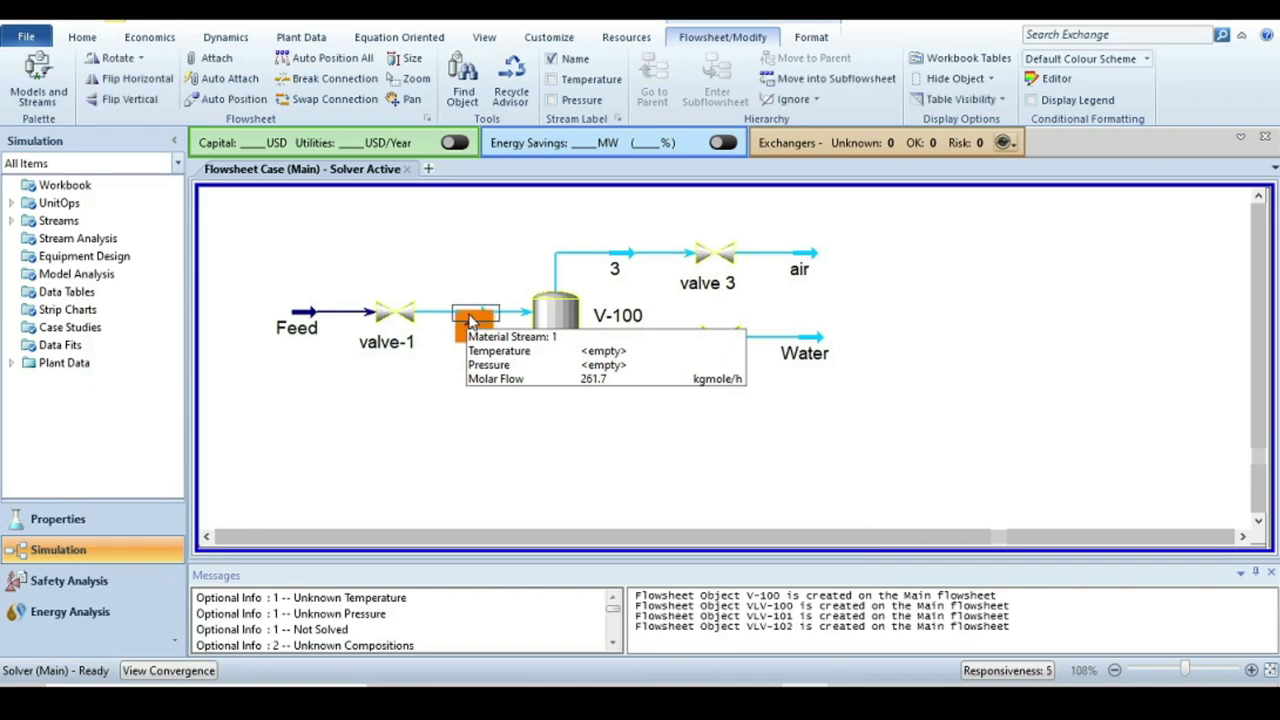
pyautogui.doubleClick(475, 317)
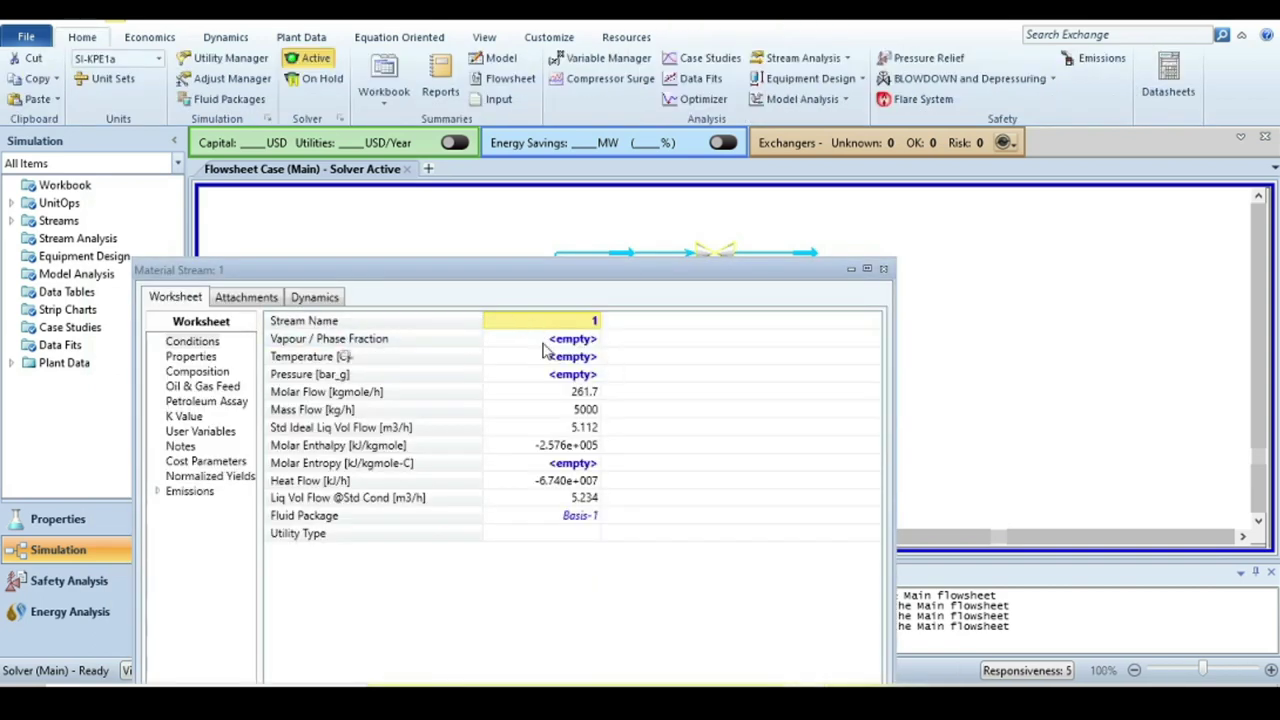
pyautogui.click(314, 298)
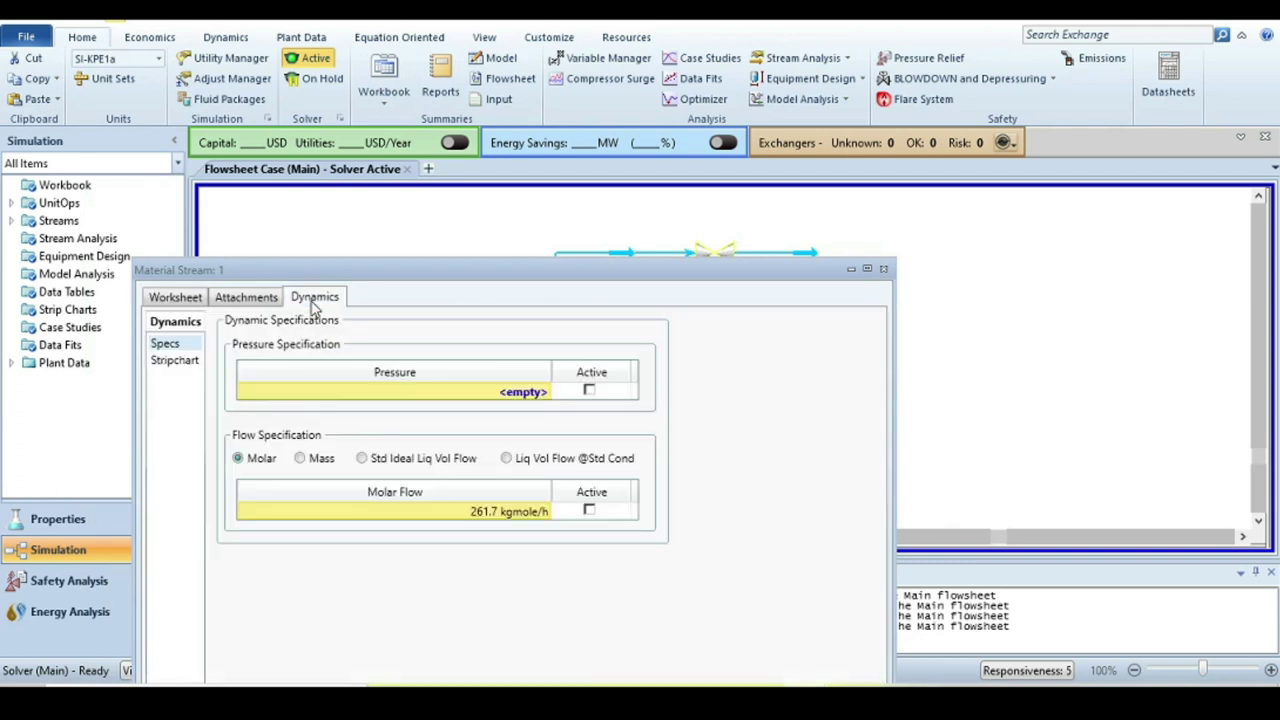
pyautogui.click(515, 397)
pyautogui.write('4')
pyautogui.press('Return')
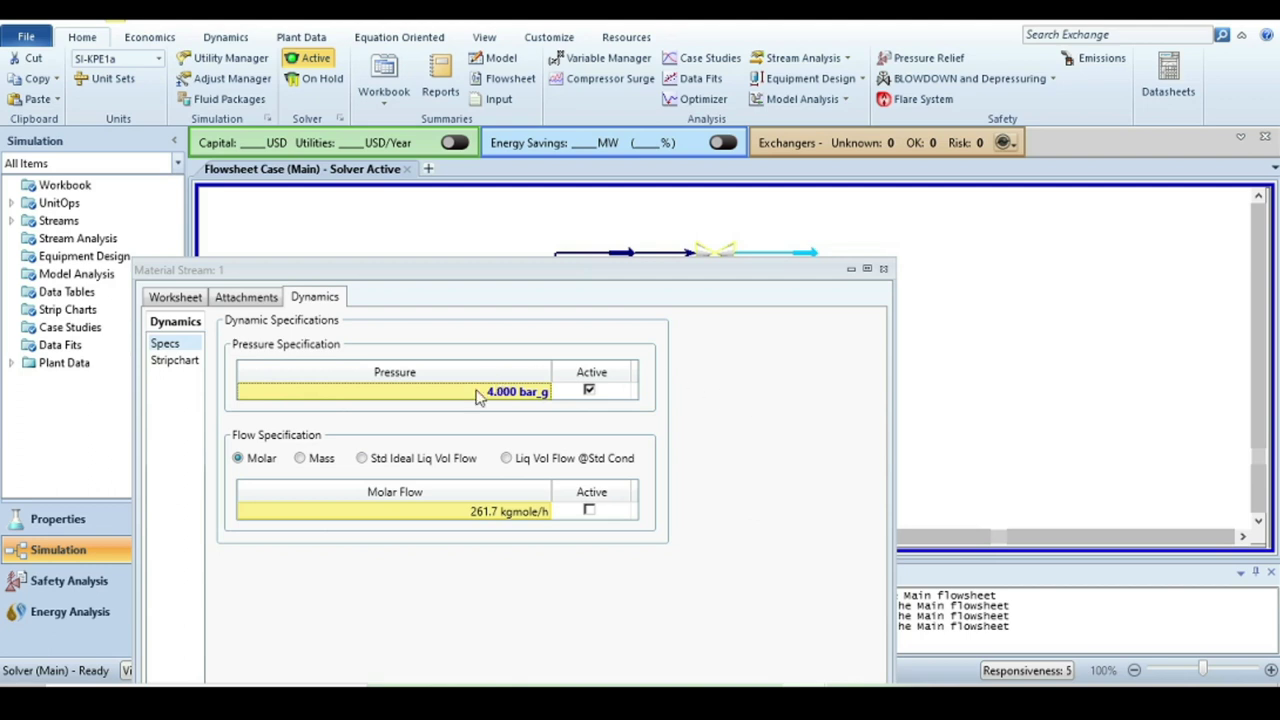
pyautogui.click(884, 270)
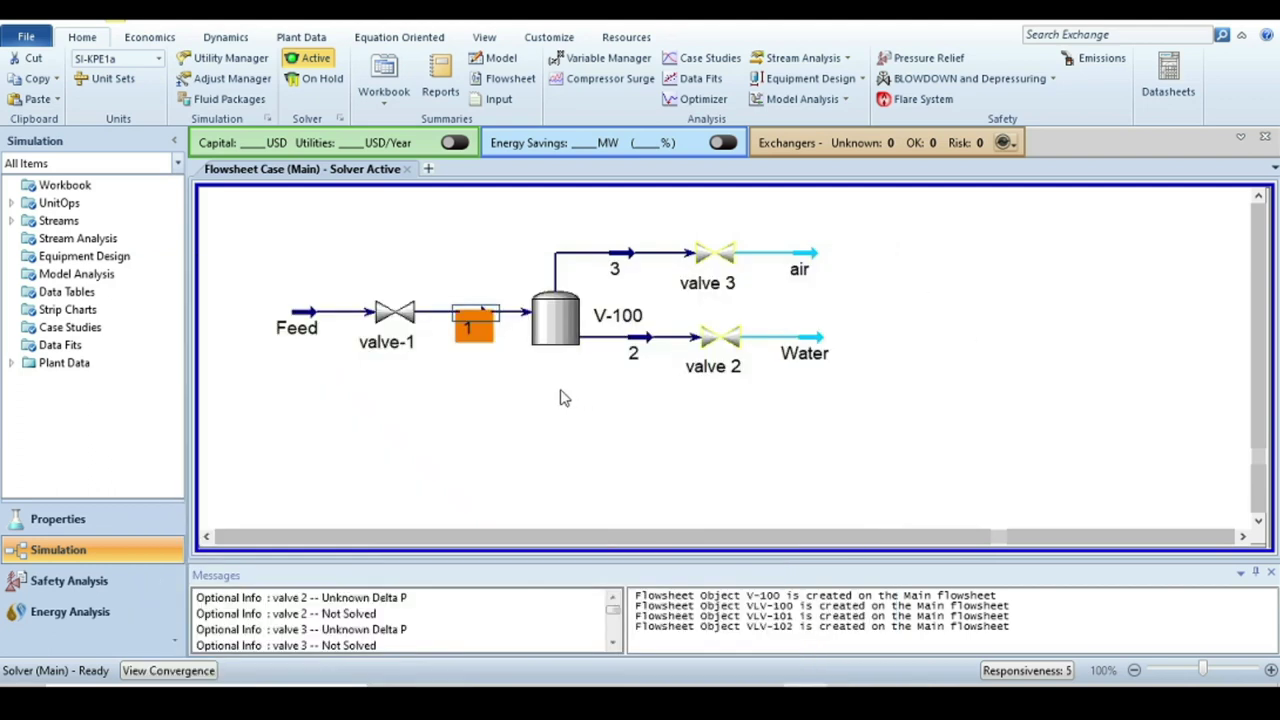
# Set an active dynamic pressure specification of 3 bar_g for the air stream and close its window
pyautogui.moveTo(424, 316)
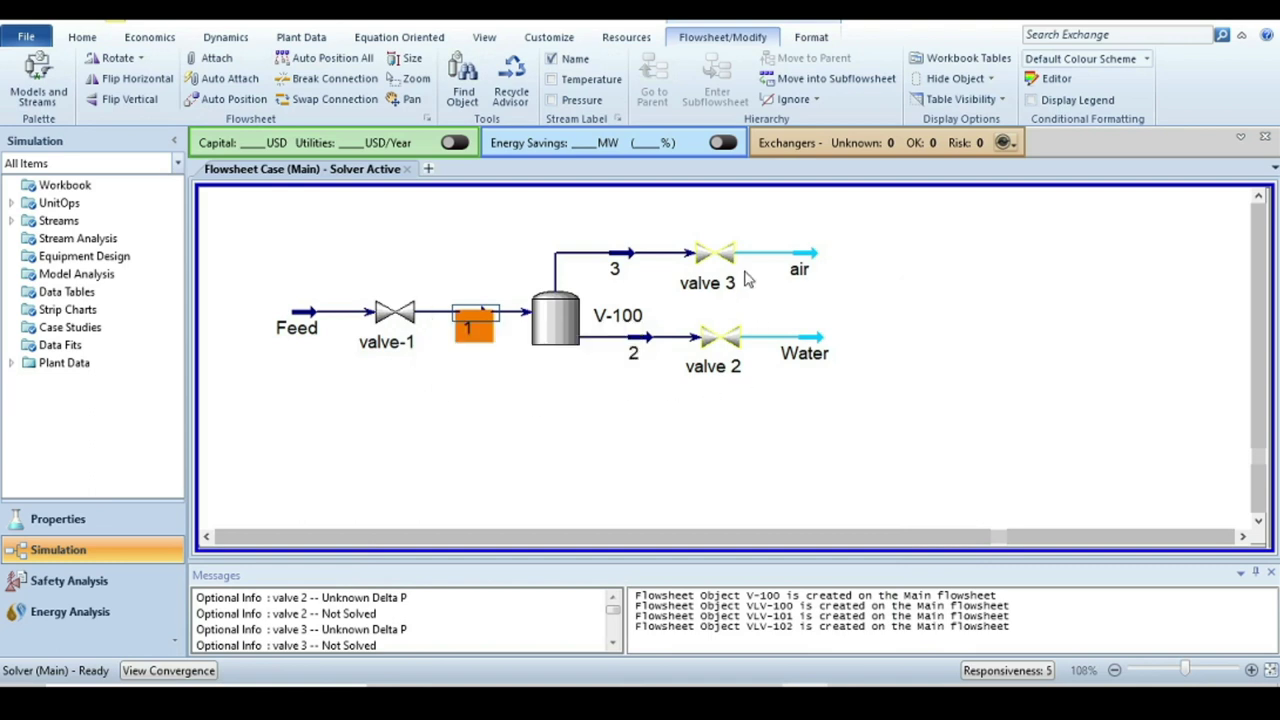
pyautogui.moveTo(775, 258)
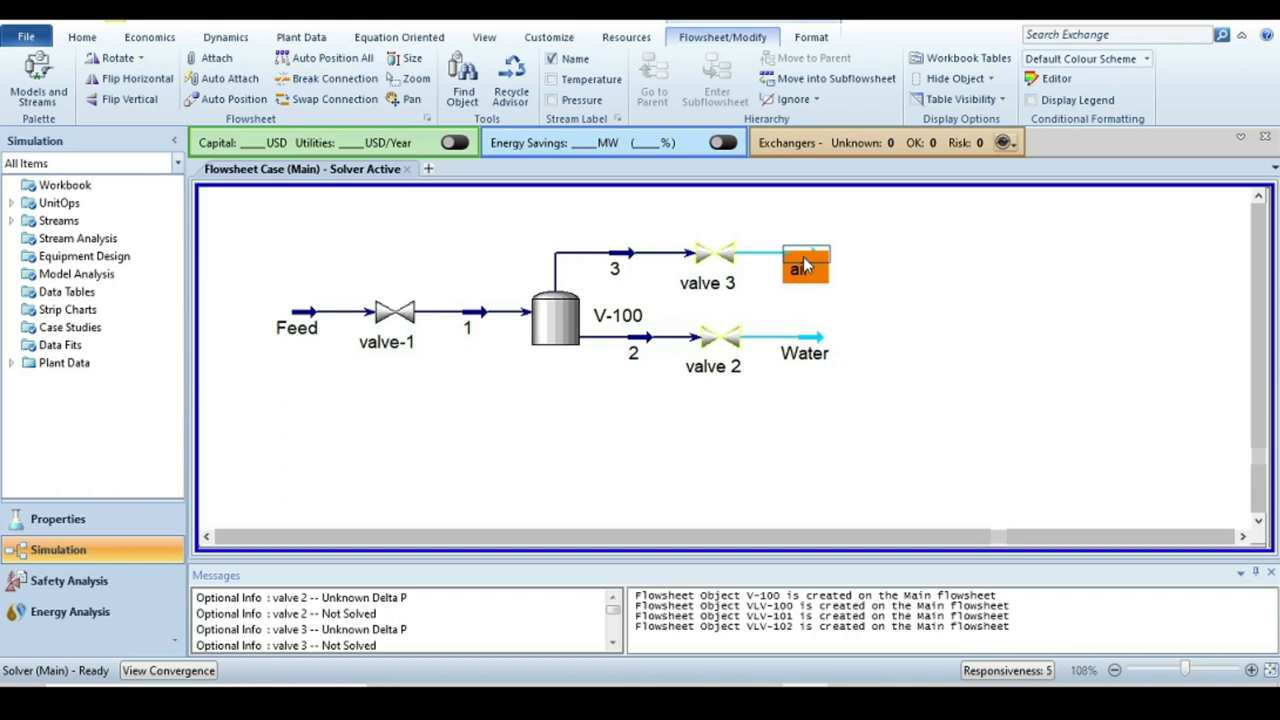
pyautogui.doubleClick(805, 266)
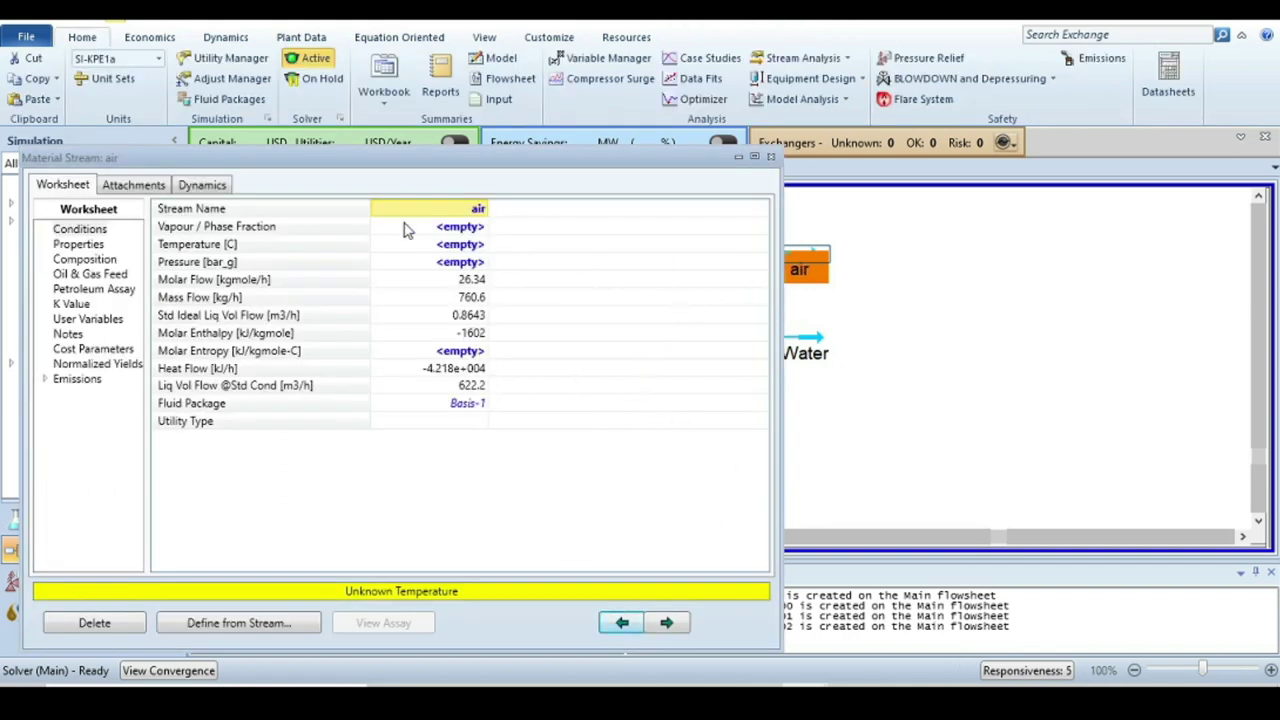
pyautogui.click(201, 185)
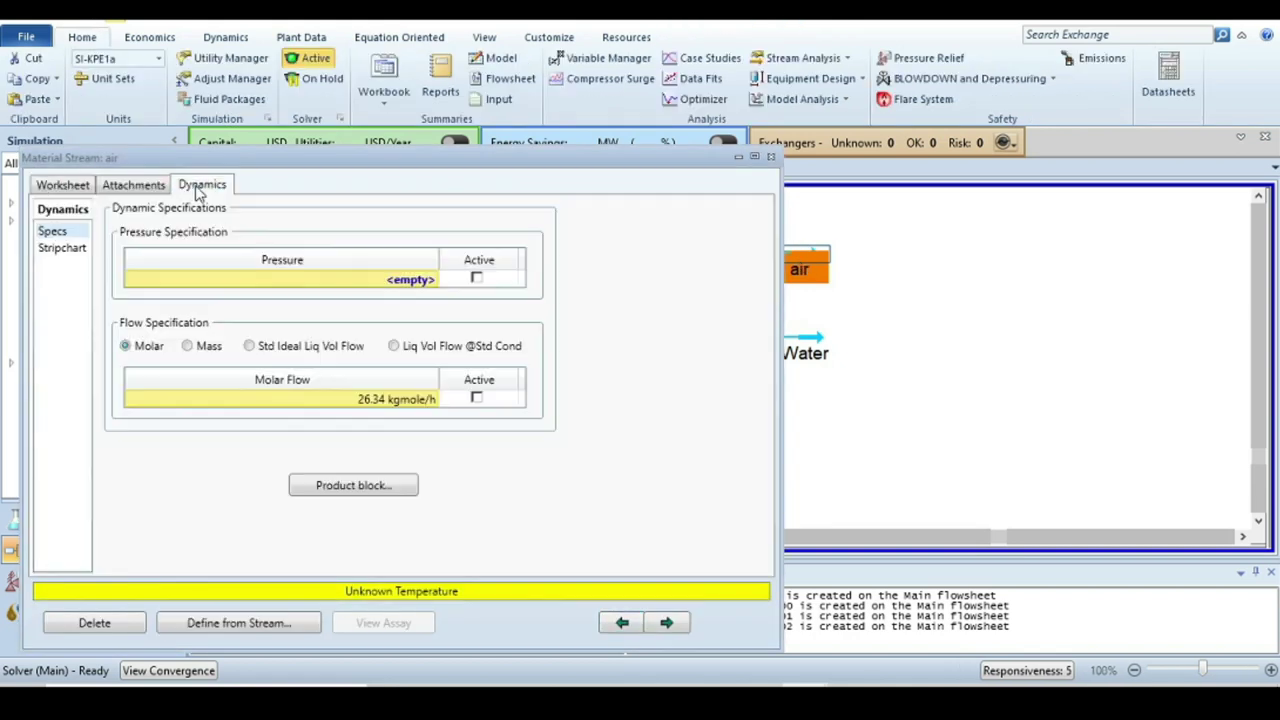
pyautogui.click(410, 281)
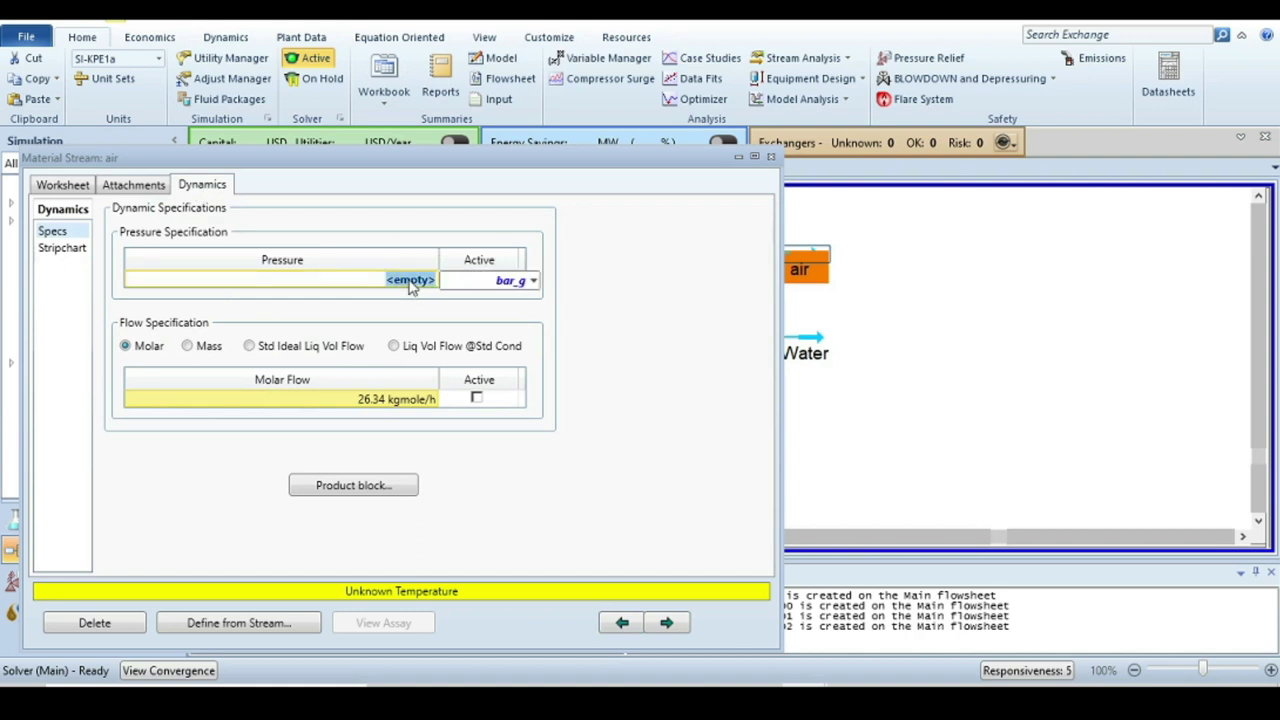
pyautogui.write('3')
pyautogui.press('Return')
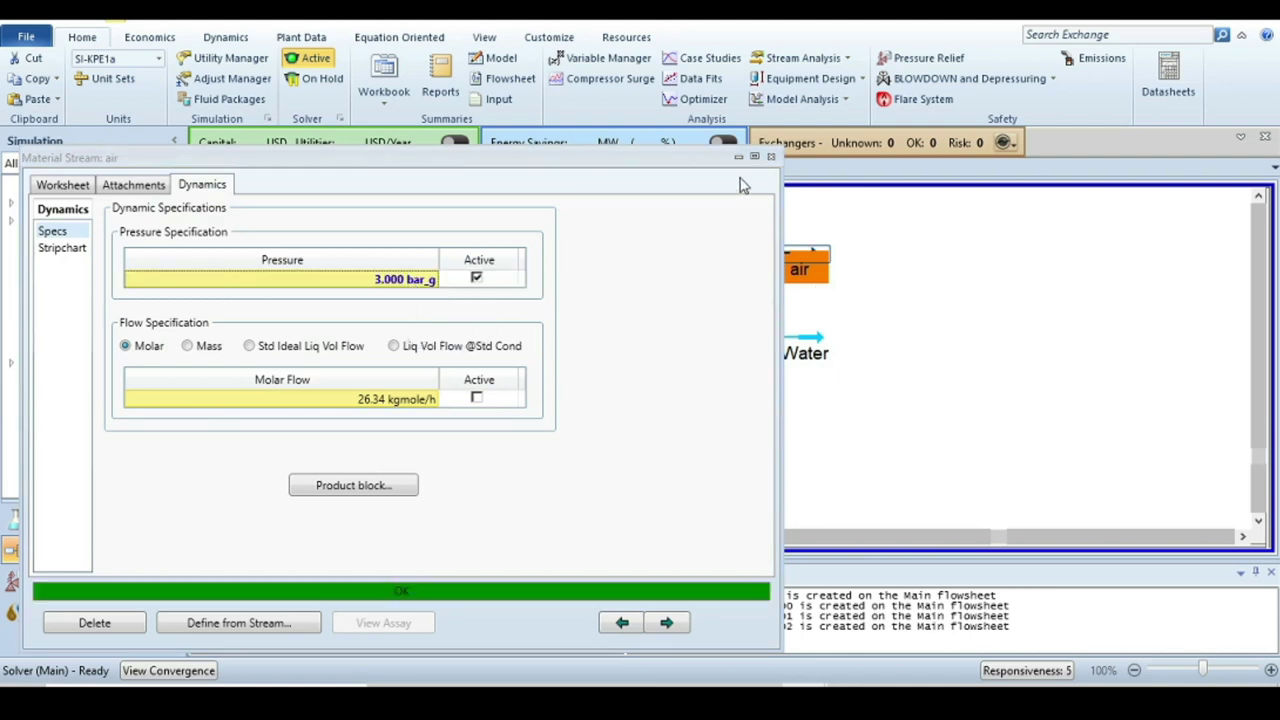
pyautogui.click(772, 157)
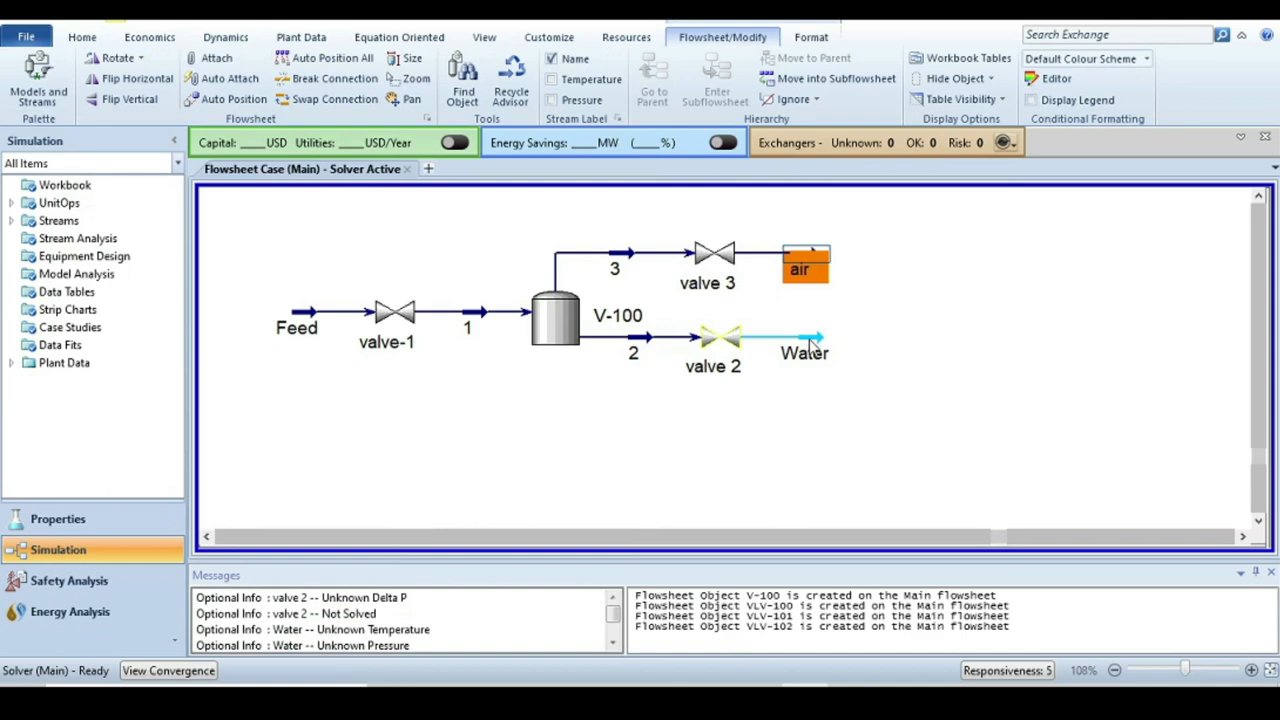
# Set an active dynamic pressure specification of 3 bar_g for the Water stream, close its window and clear the selection
pyautogui.doubleClick(812, 343)
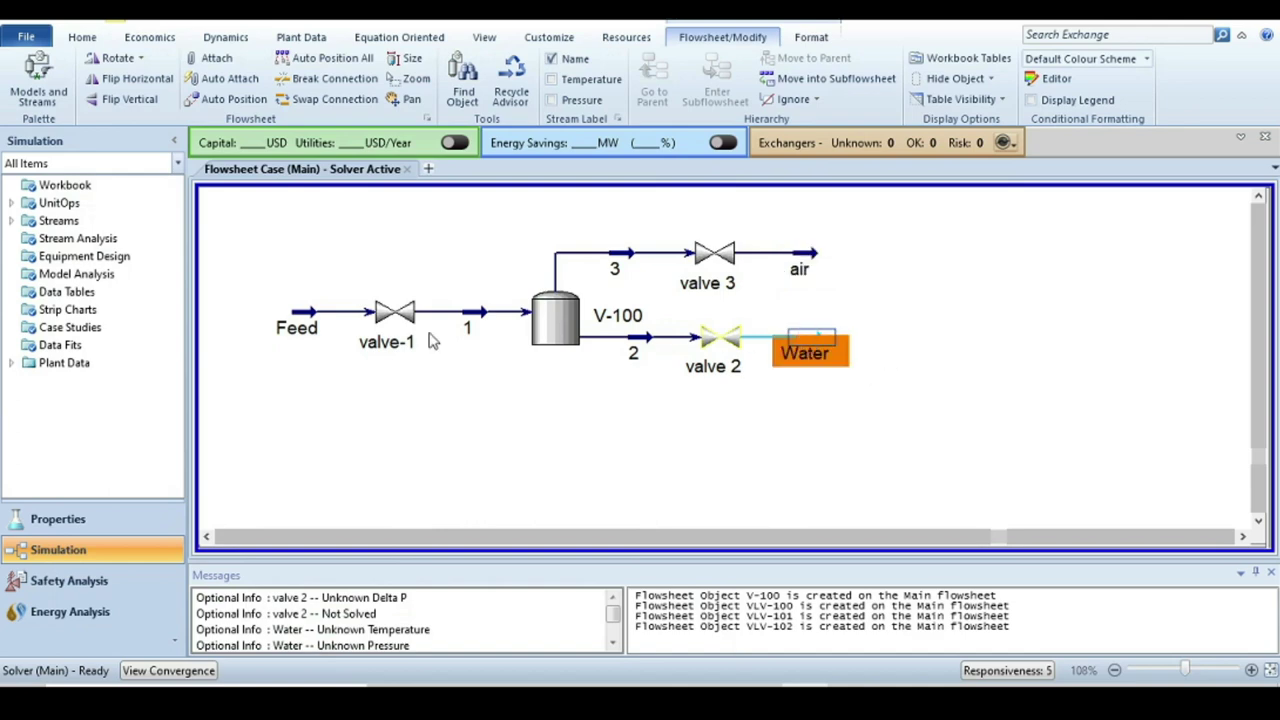
pyautogui.click(245, 222)
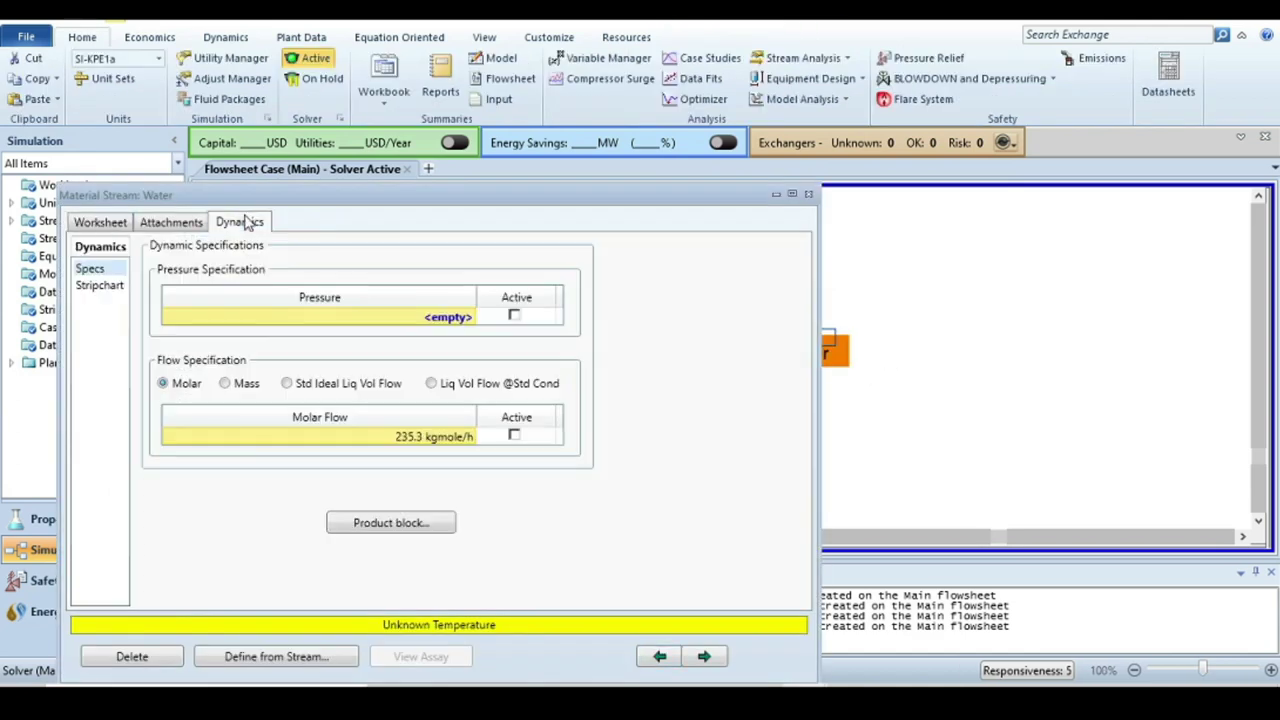
pyautogui.click(458, 317)
pyautogui.write('3')
pyautogui.press('Return')
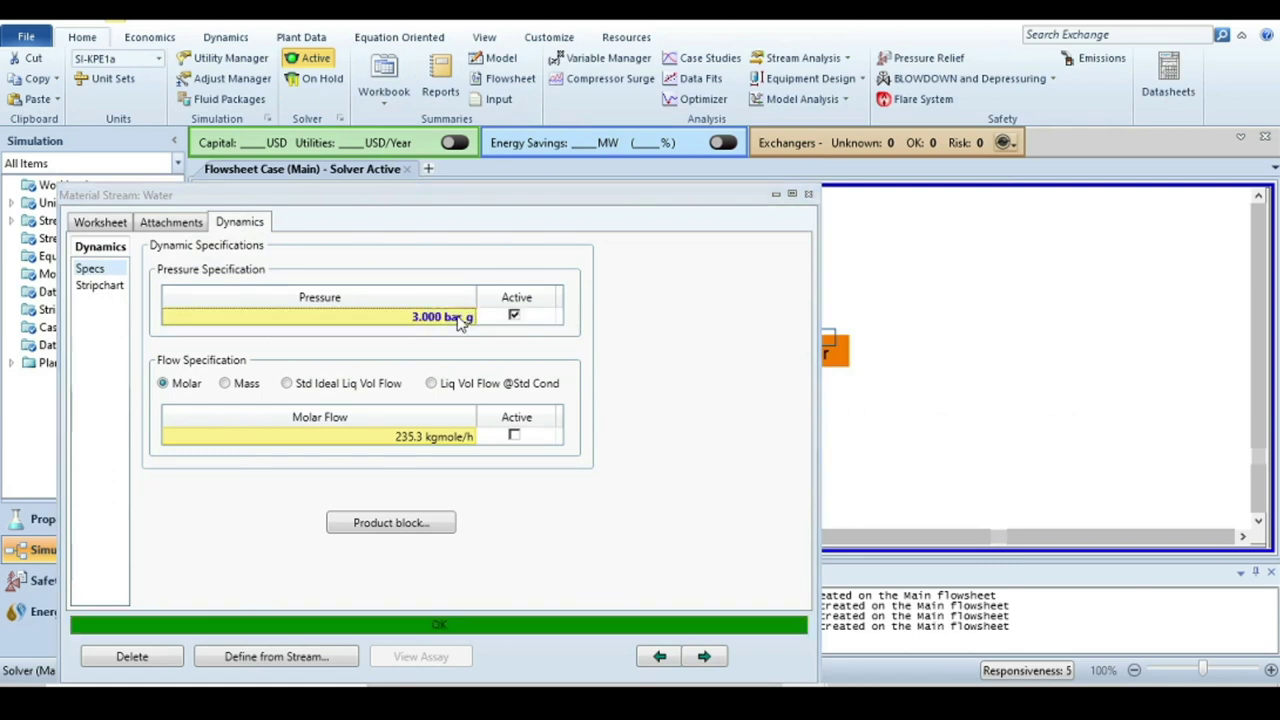
pyautogui.click(808, 194)
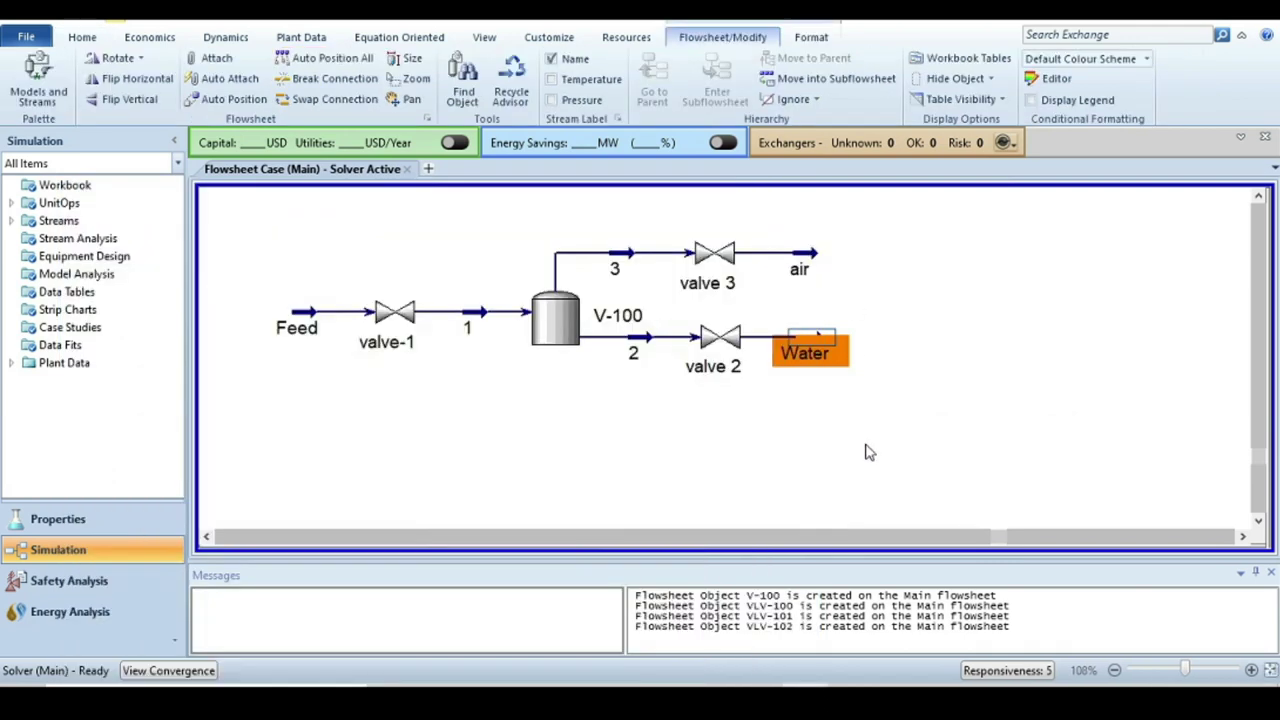
pyautogui.click(866, 451)
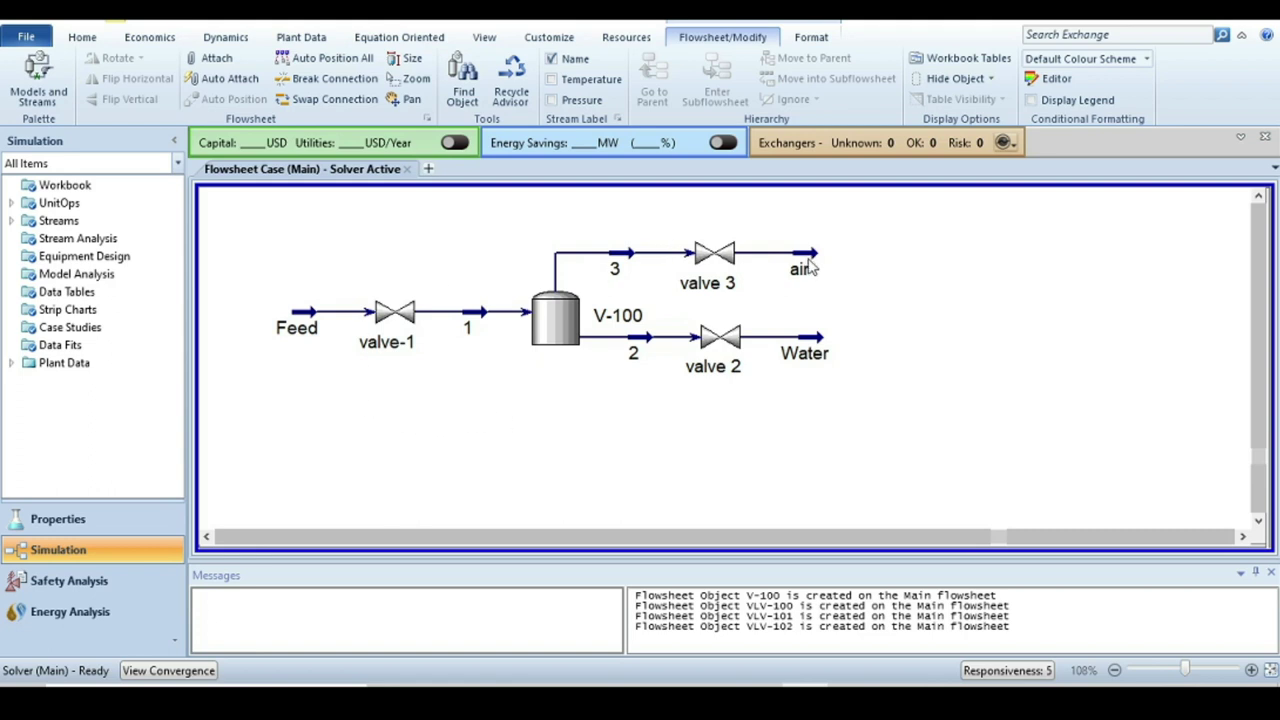
# Review the tank diagram in the PowerPoint problem statement, compare it with the flowsheet valves, and open the slide with the valve specifications
pyautogui.moveTo(721, 357)
pyautogui.hotkey('alt', 'Tab')
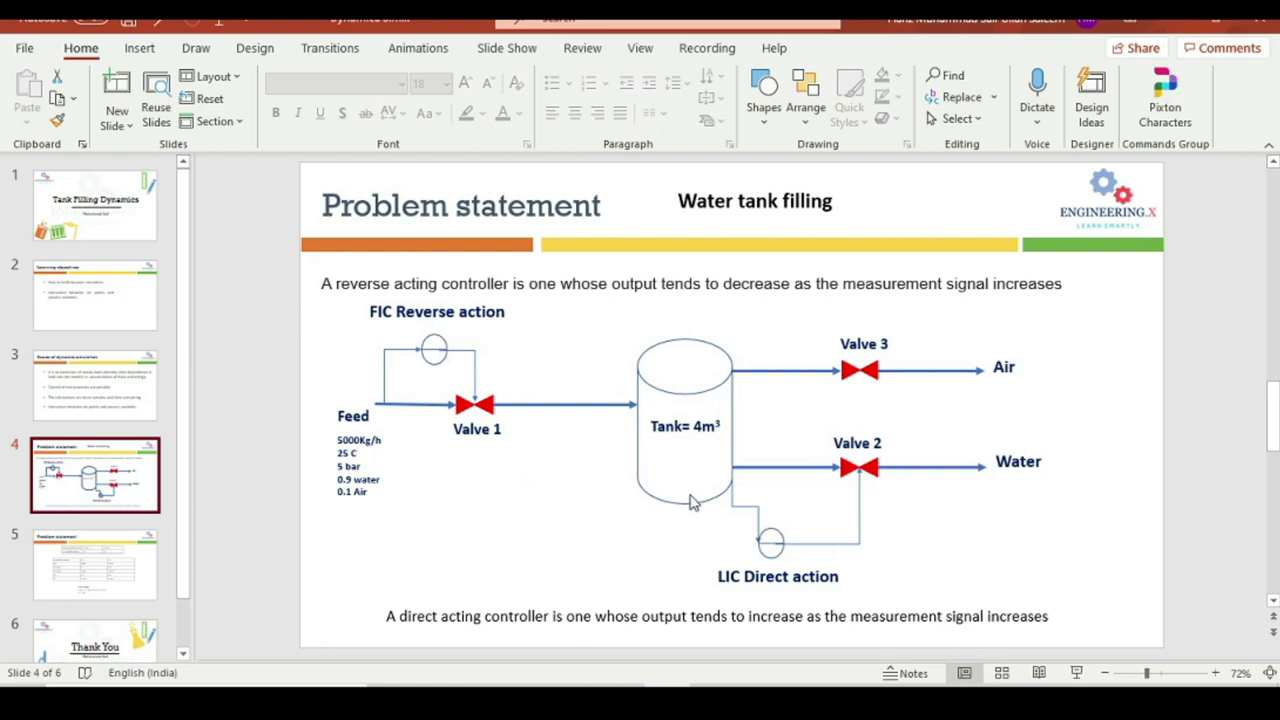
pyautogui.hotkey('alt', 'Tab')
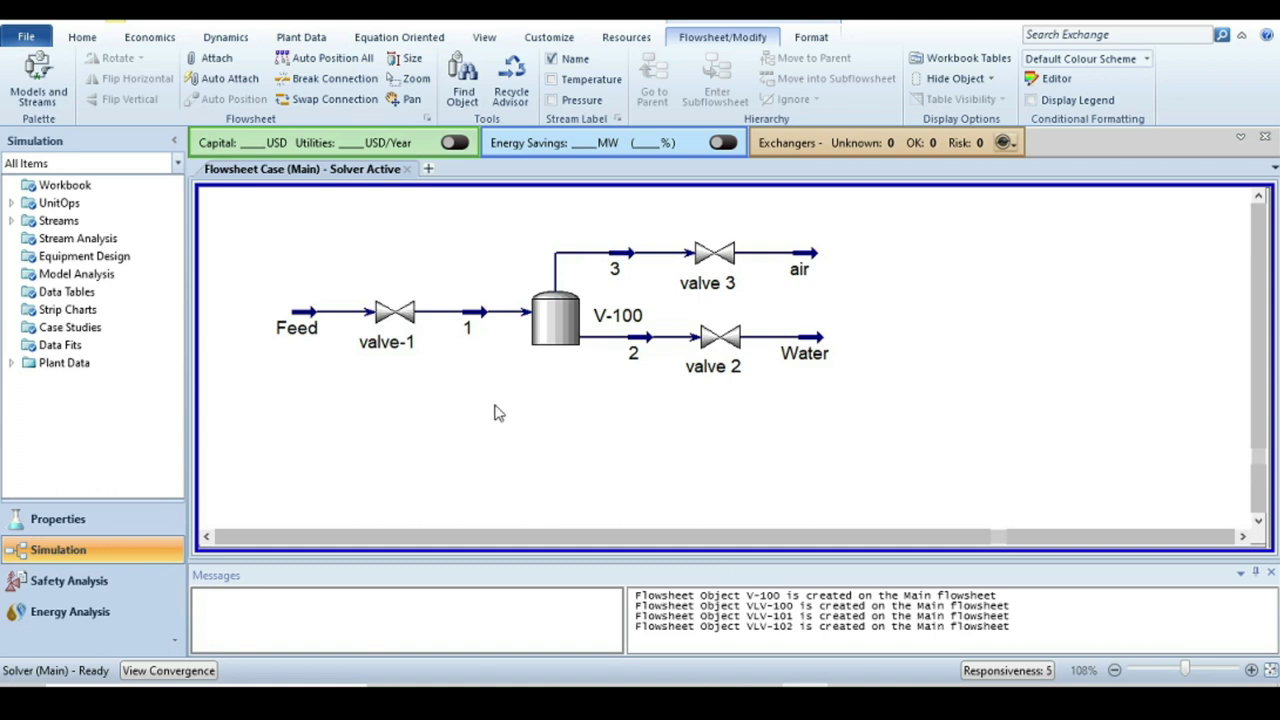
pyautogui.moveTo(390, 320)
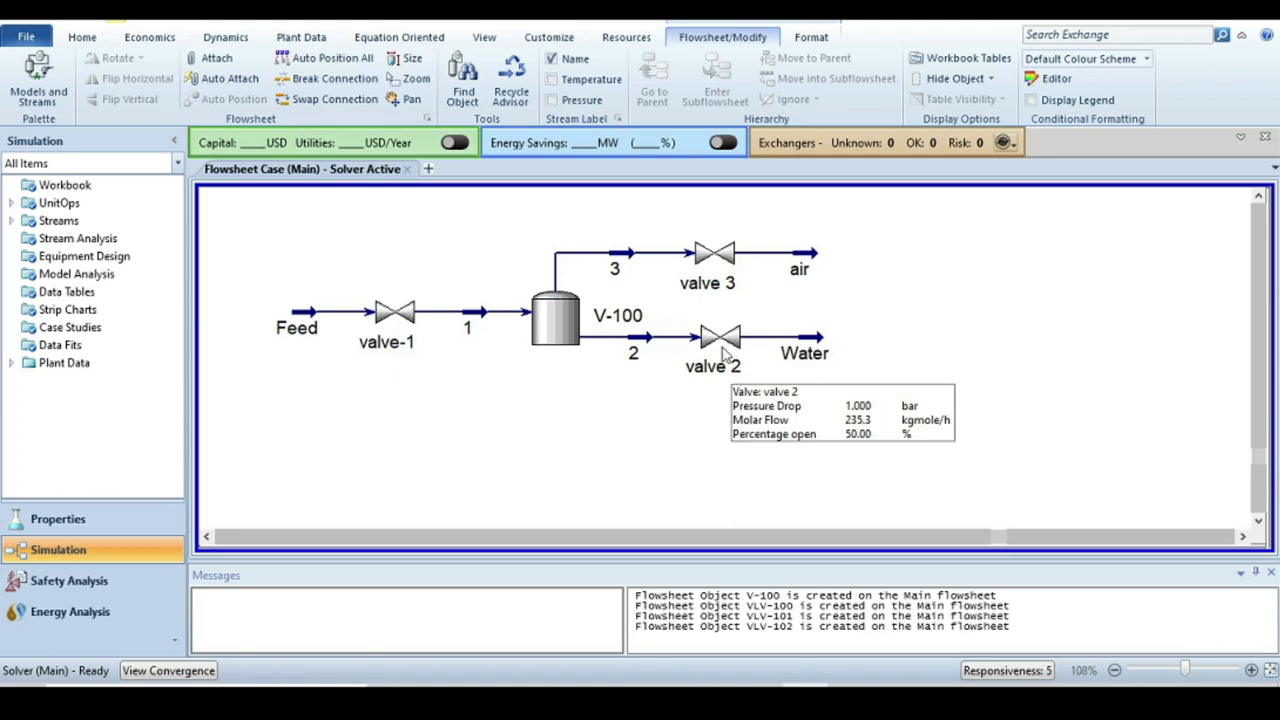
pyautogui.moveTo(418, 343)
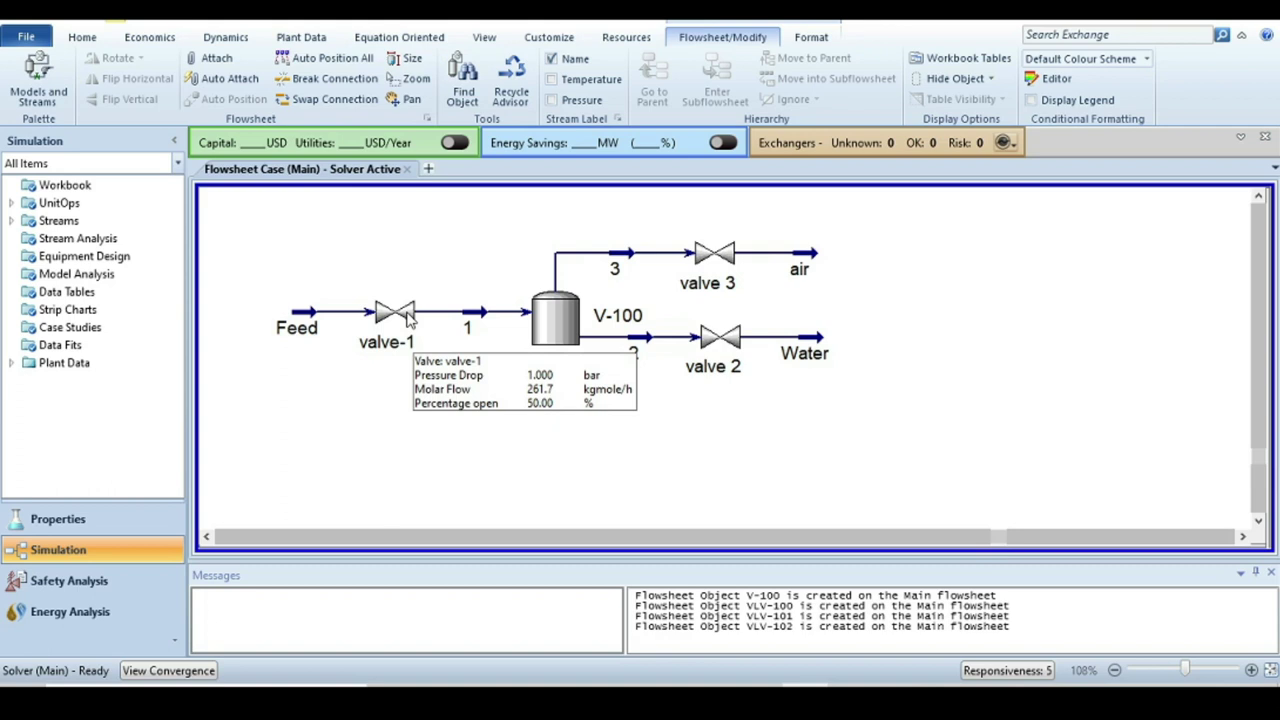
pyautogui.hotkey('alt', 'Tab')
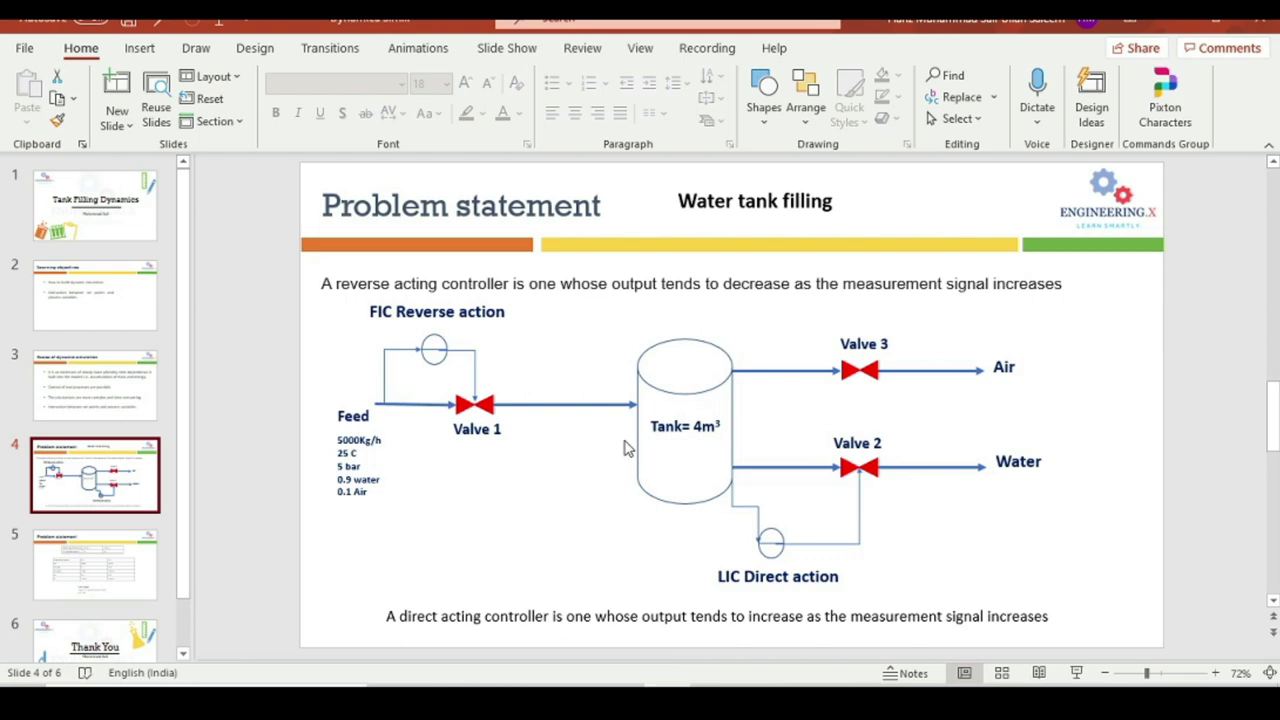
pyautogui.click(110, 550)
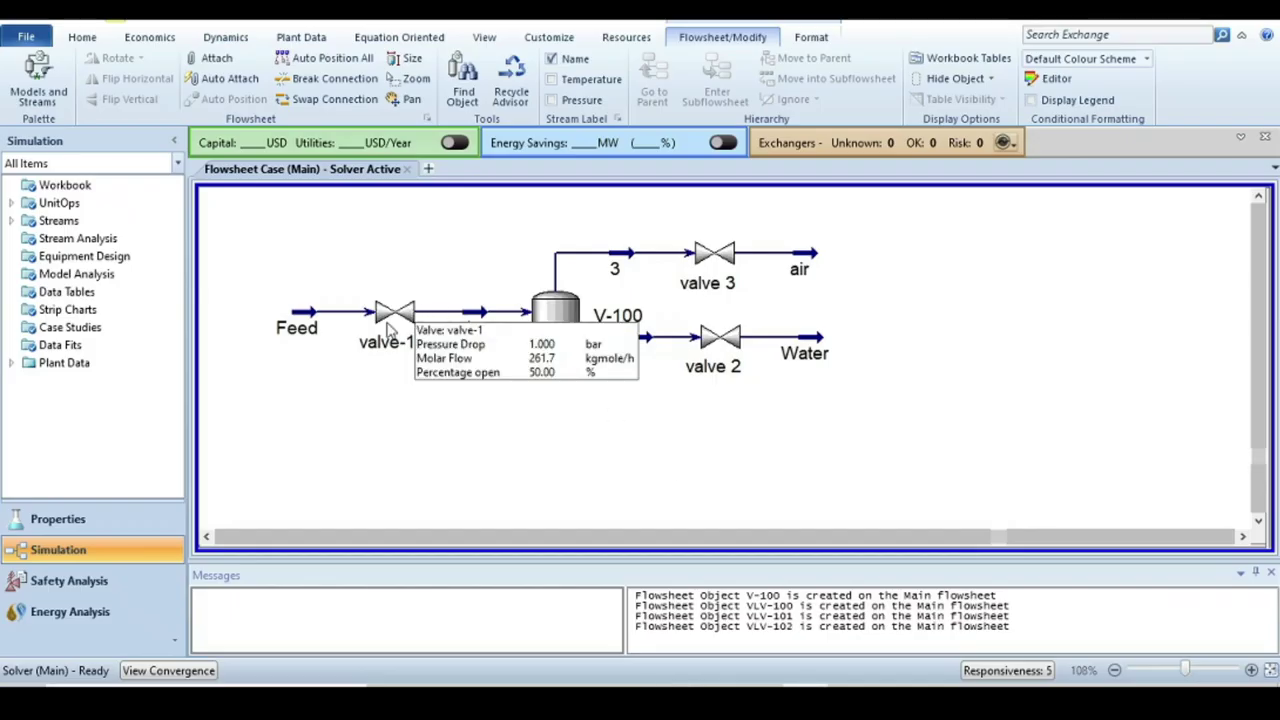
# Back in Aspen HYSYS, set the conductance (Cv) of valve-1 to 70 in its dynamic specs and close the valve window
pyautogui.click(385, 321)
pyautogui.doubleClick(385, 321)
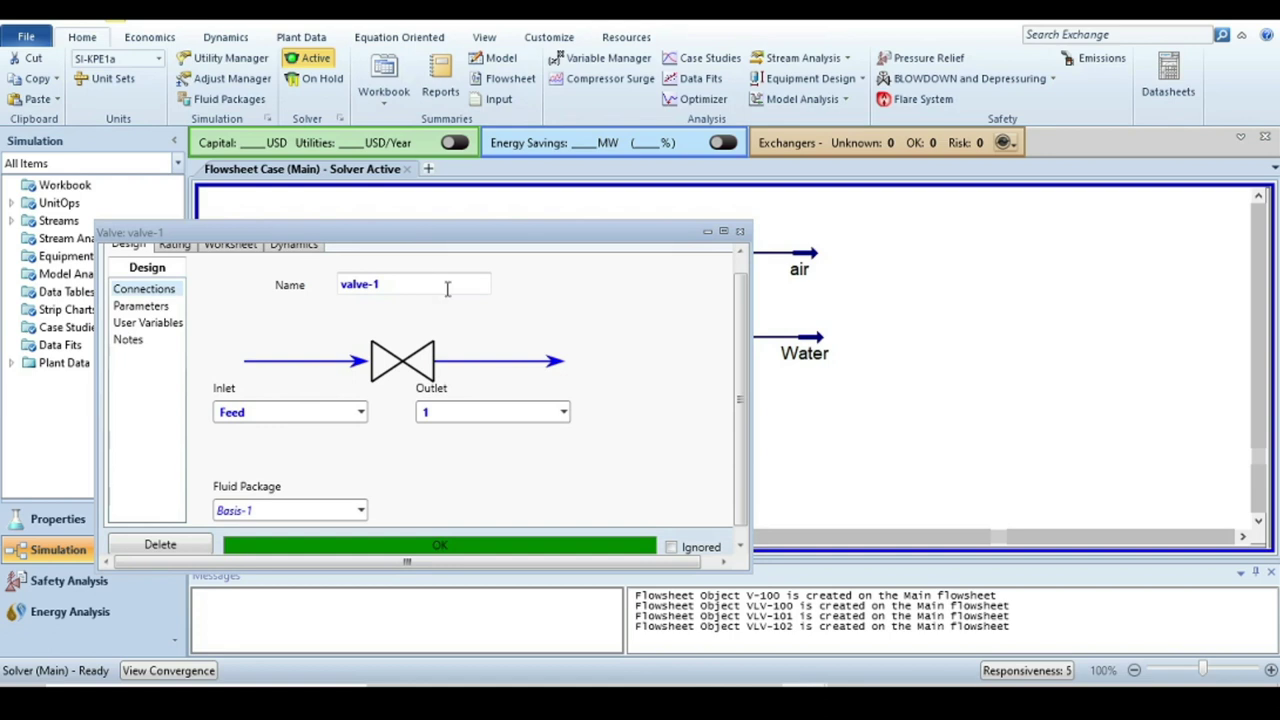
pyautogui.moveTo(630, 232); pyautogui.dragTo(638, 158)
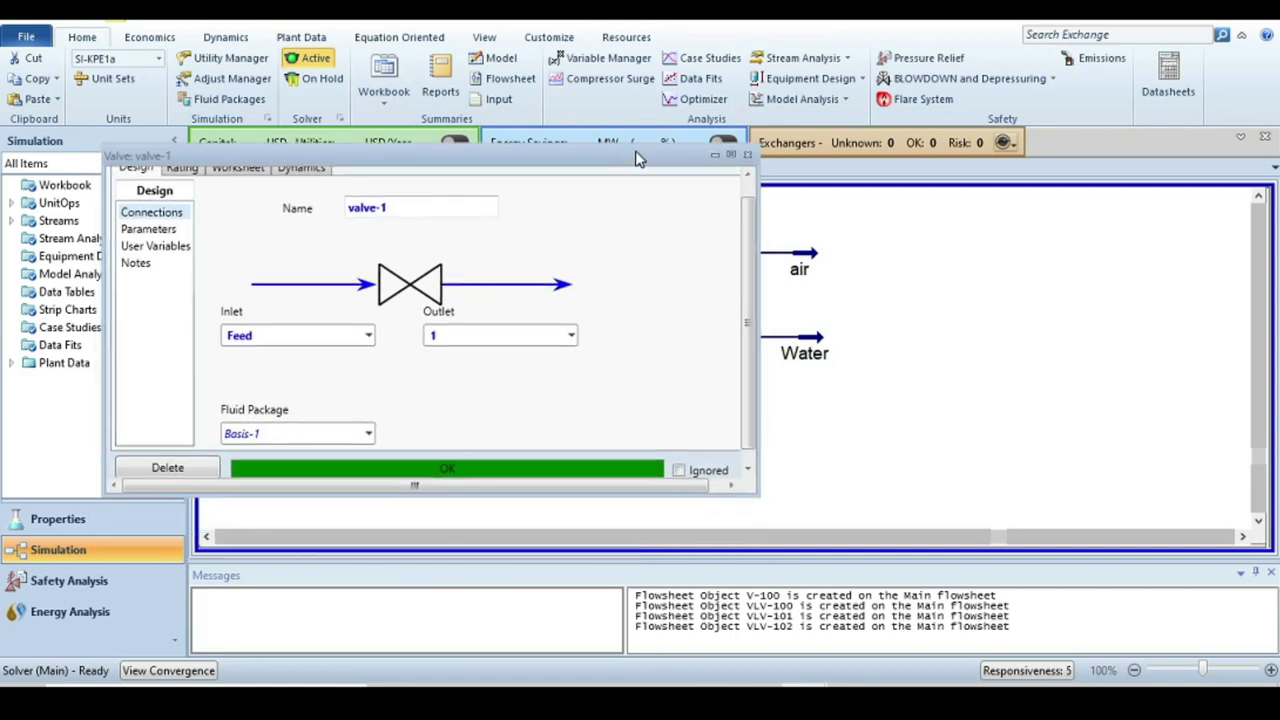
pyautogui.scroll(1, 565, 332)
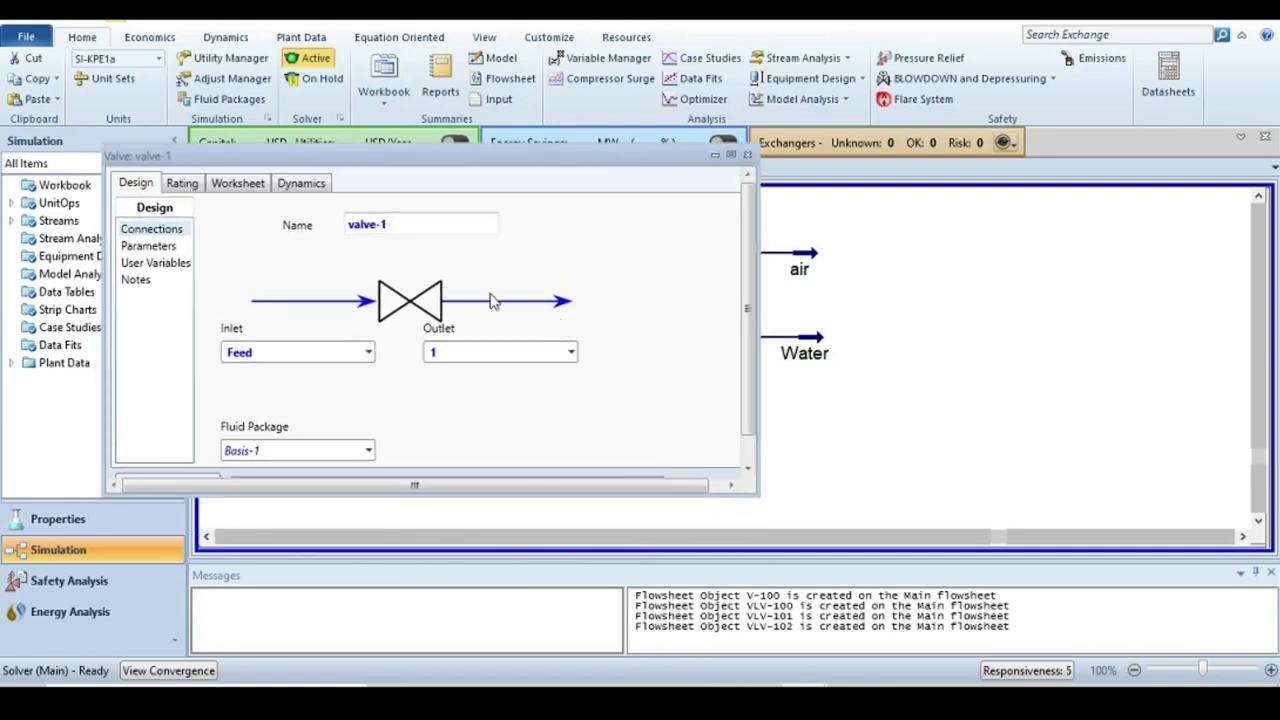
pyautogui.click(305, 186)
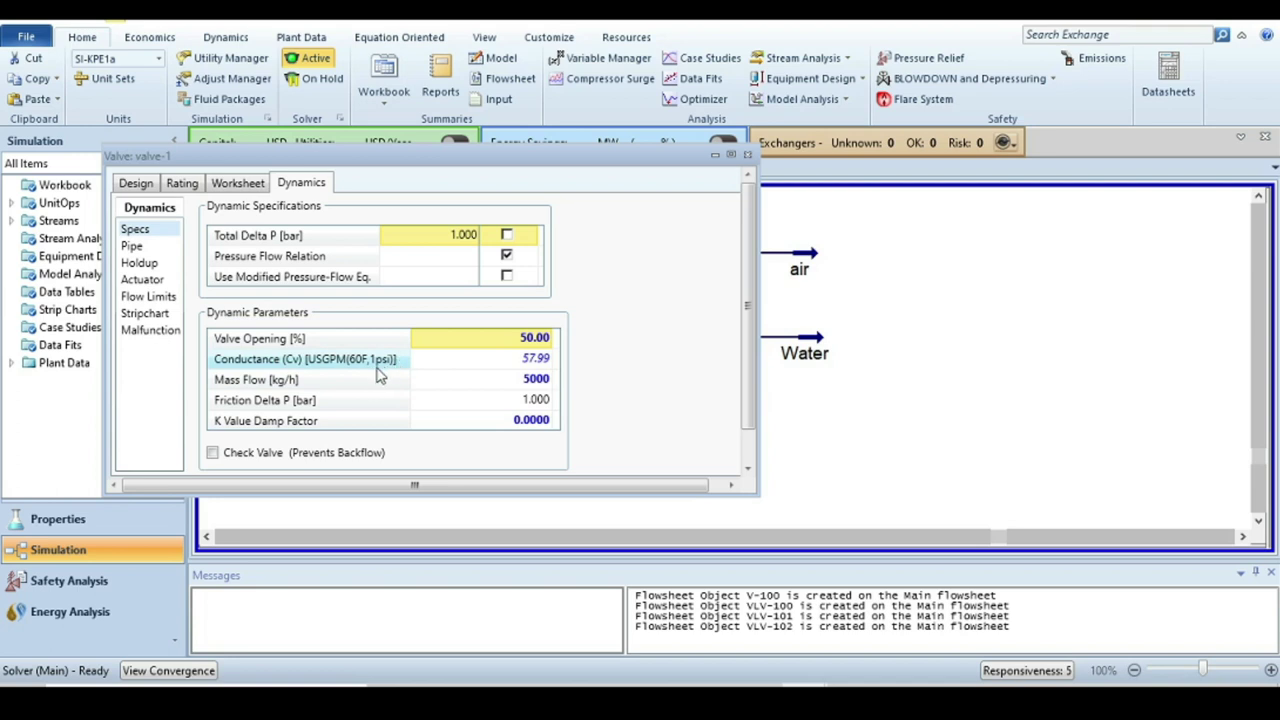
pyautogui.click(534, 360)
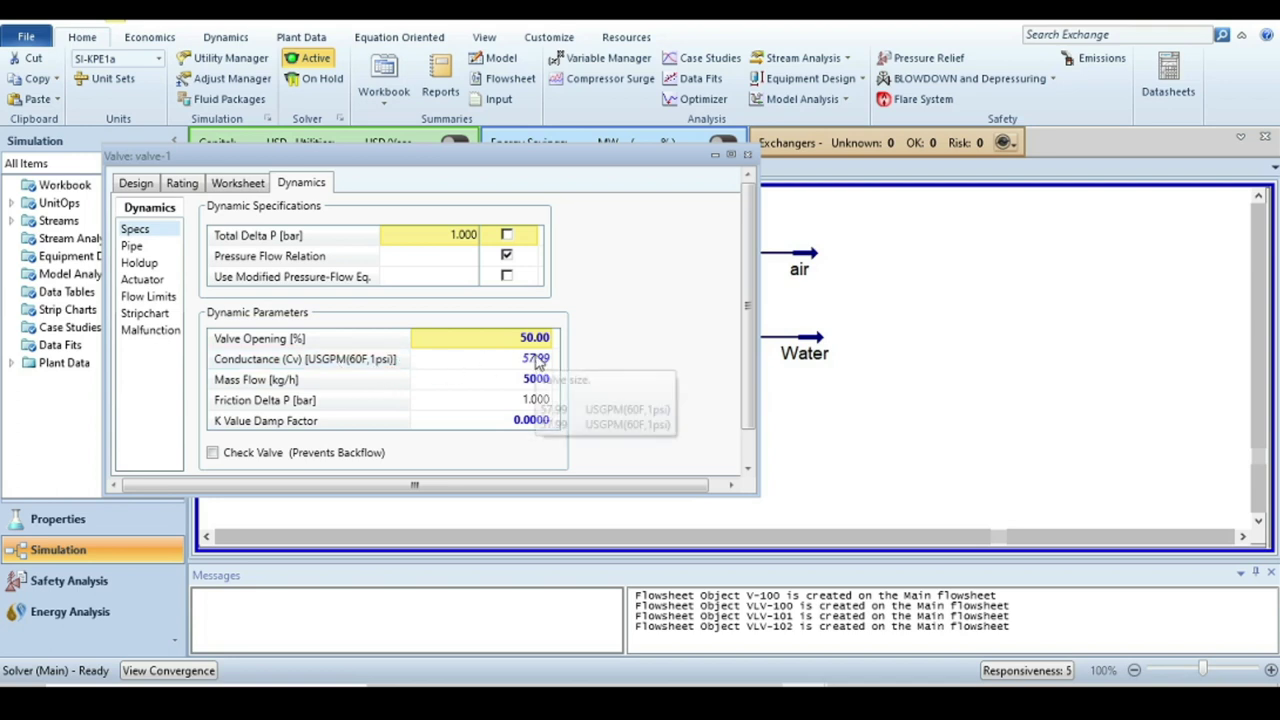
pyautogui.write('70')
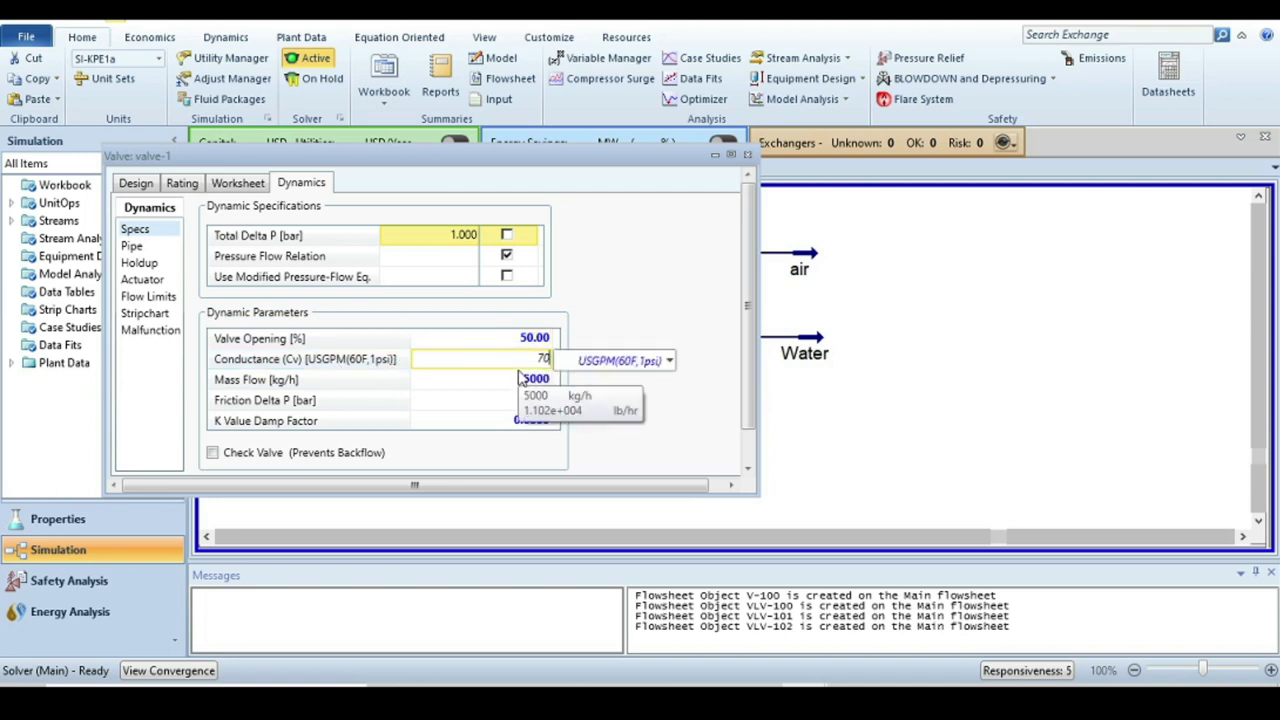
pyautogui.press('Return')
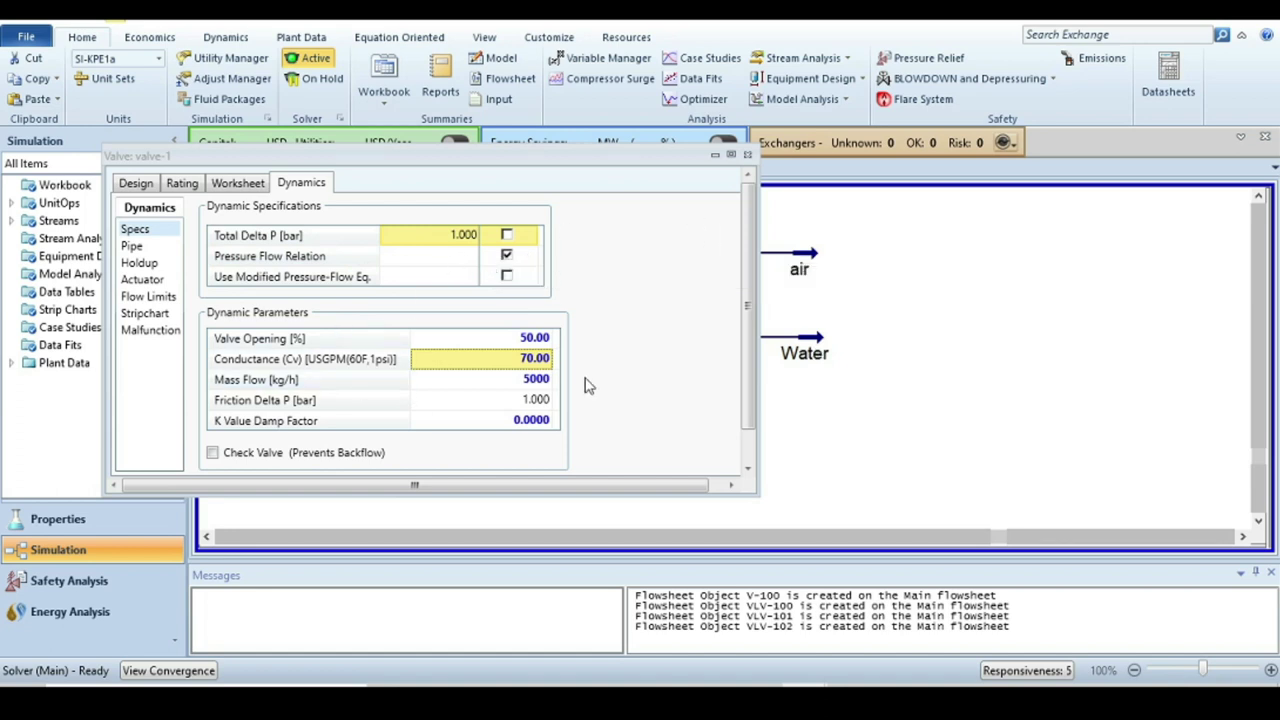
pyautogui.click(748, 156)
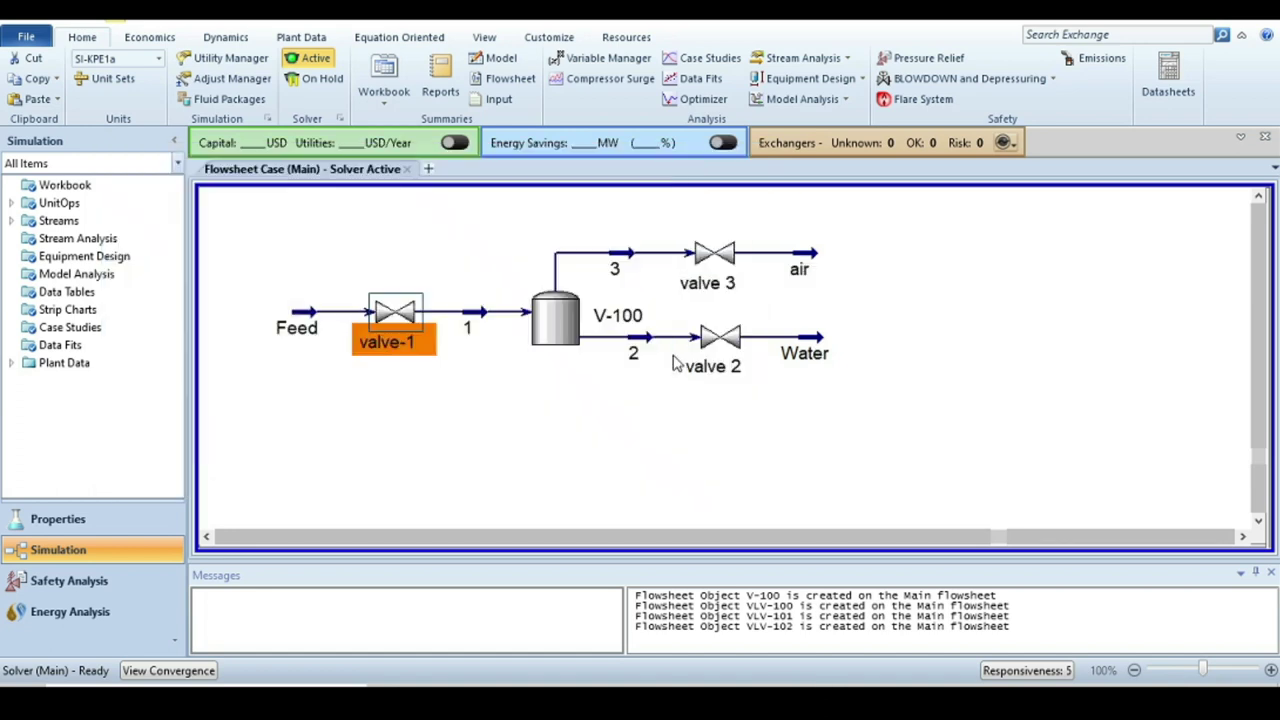
# Check valve 2's specification in the PowerPoint problem statement, set its conductance (Cv) to 55 in the HYSYS dynamic specs, and close its window
pyautogui.doubleClick(722, 338)
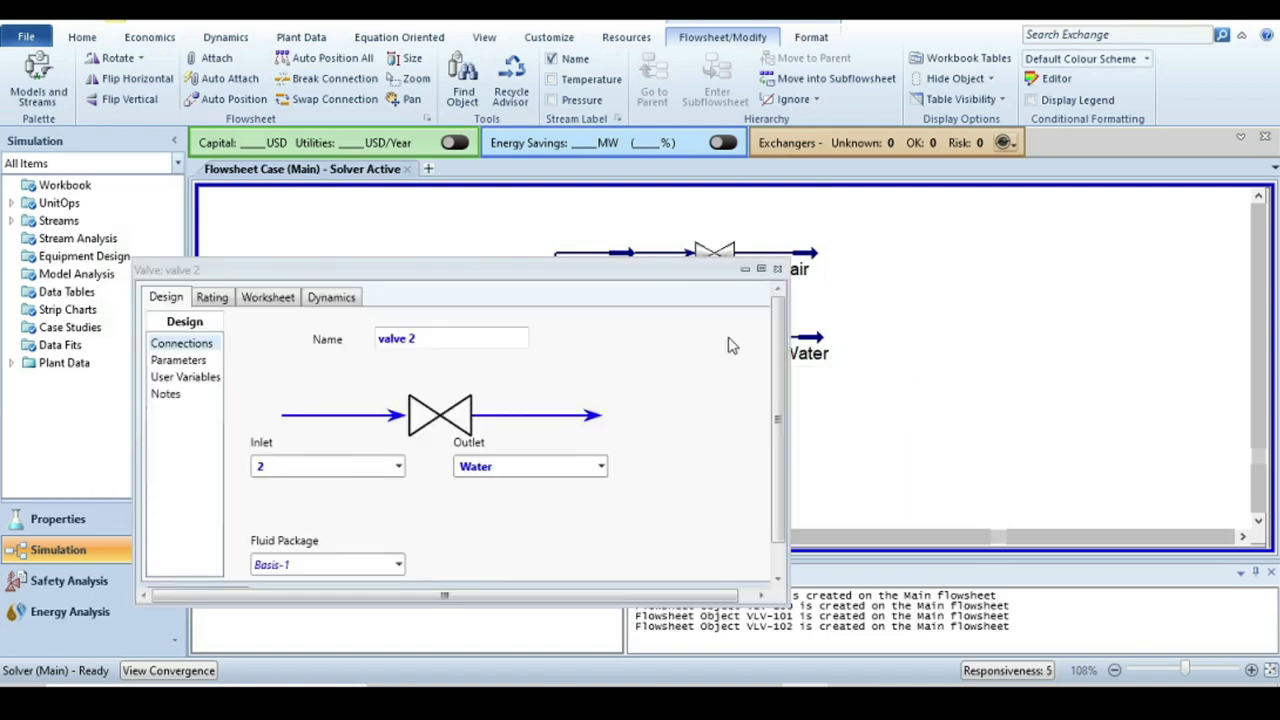
pyautogui.click(333, 299)
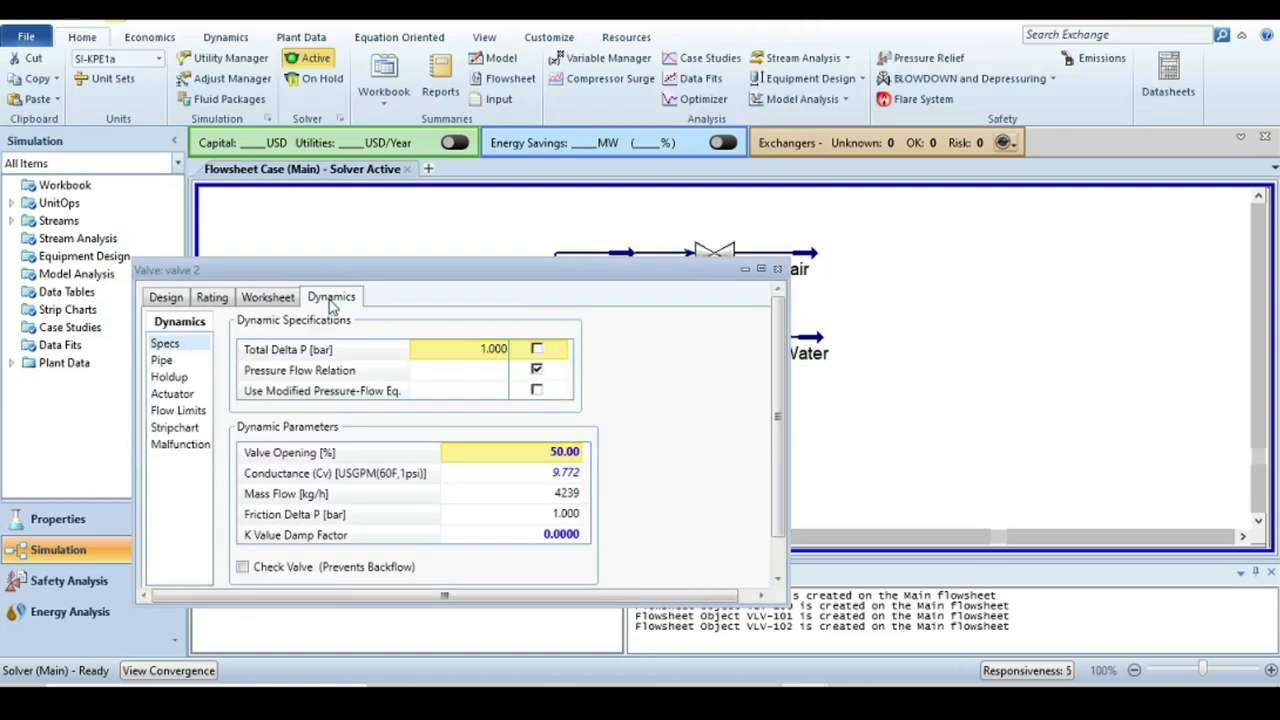
pyautogui.click(561, 476)
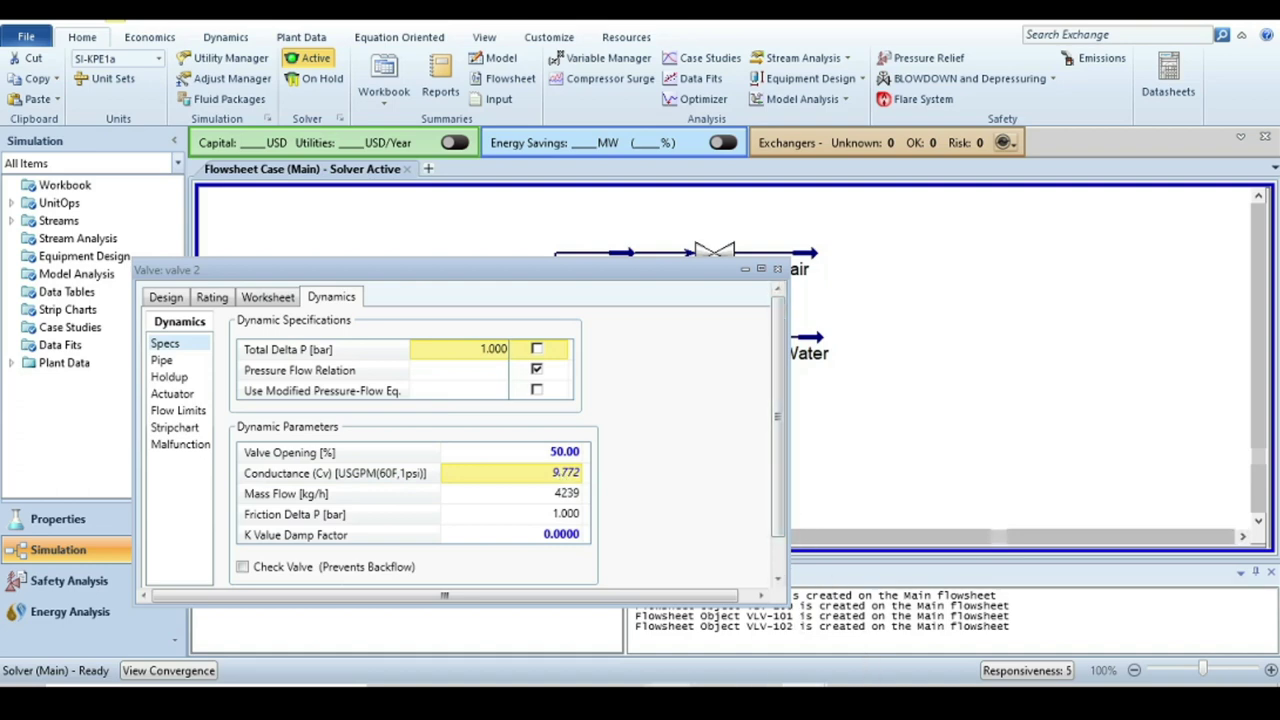
pyautogui.hotkey('alt', 'Tab')
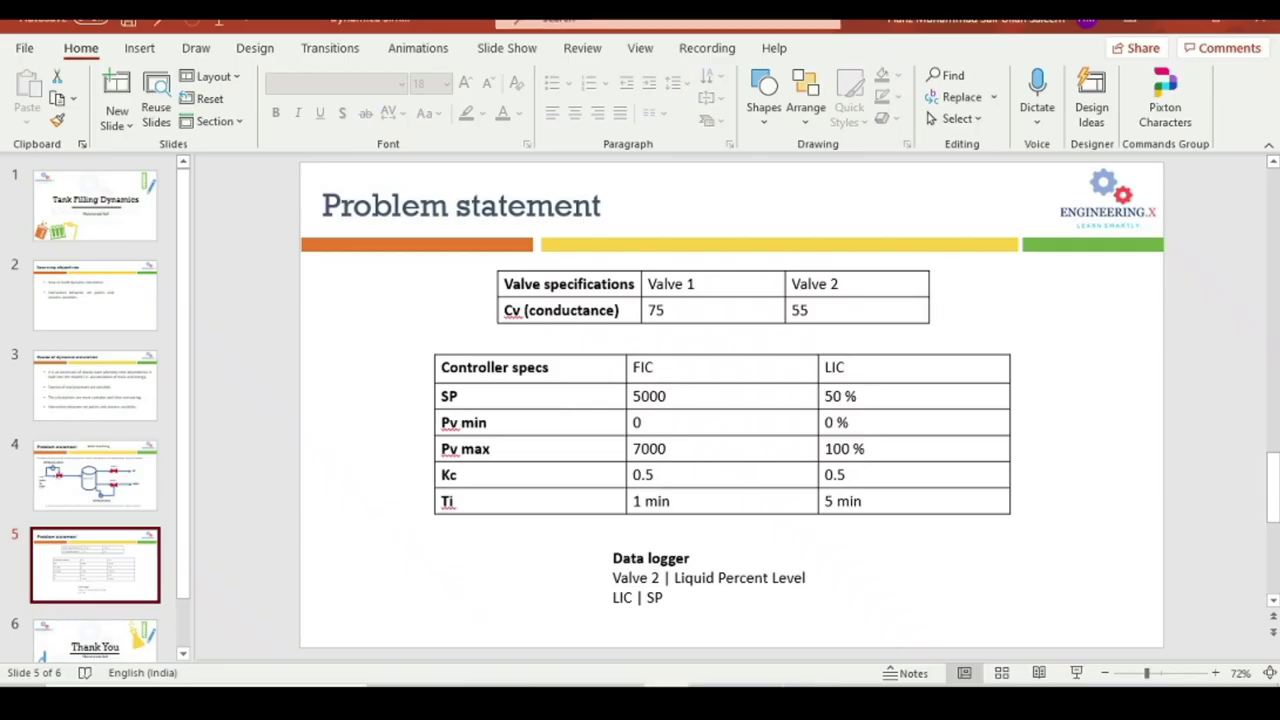
pyautogui.hotkey('alt', 'Tab')
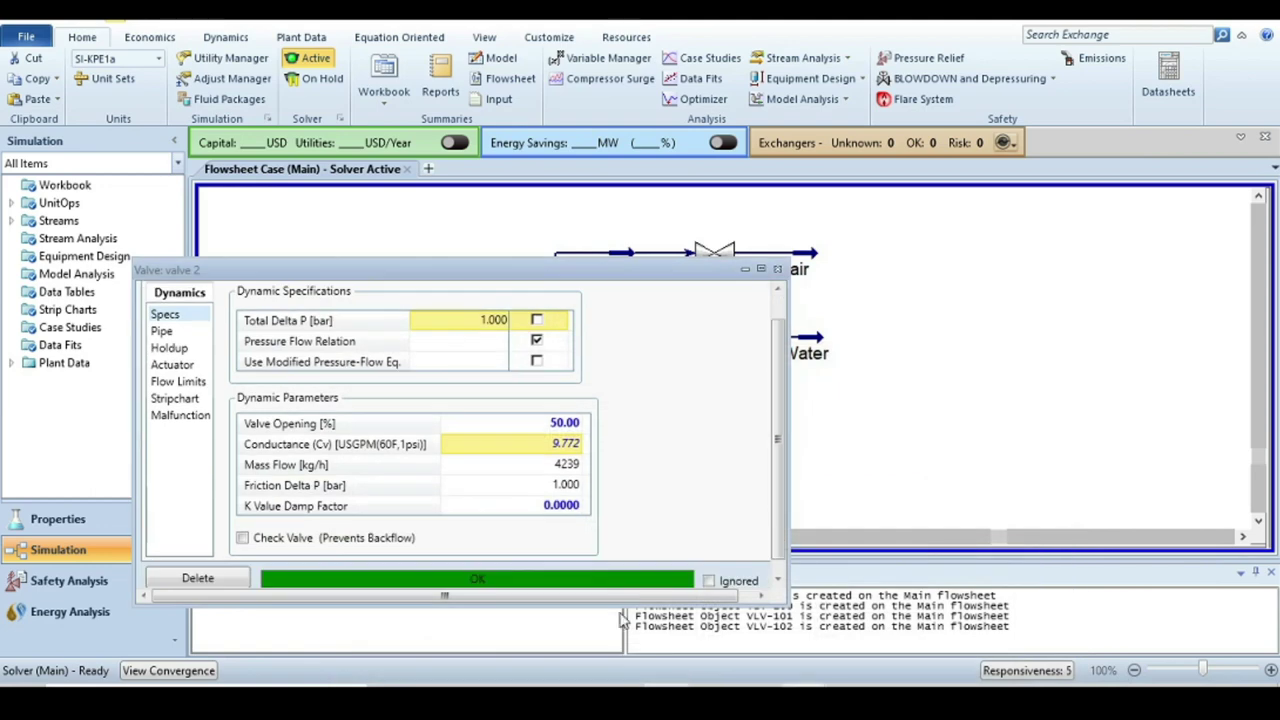
pyautogui.click(546, 448)
pyautogui.write('55')
pyautogui.press('Return')
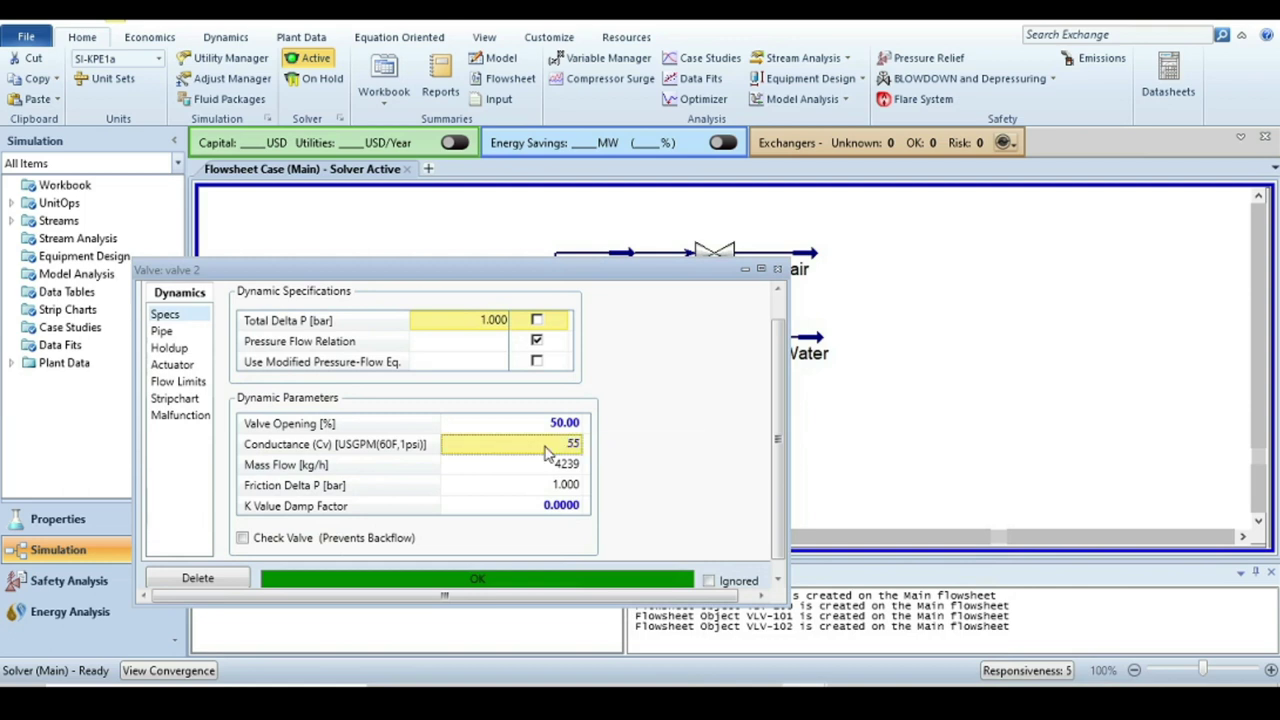
pyautogui.scroll(1, 706, 478)
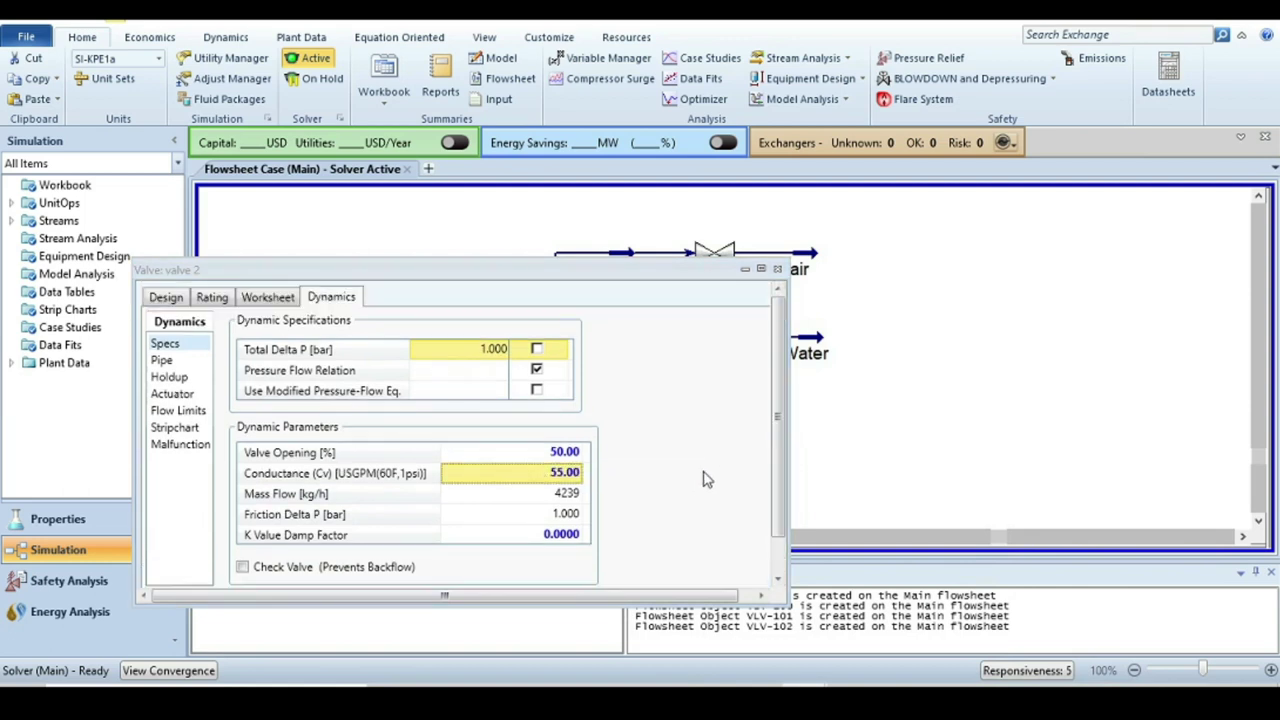
pyautogui.click(777, 270)
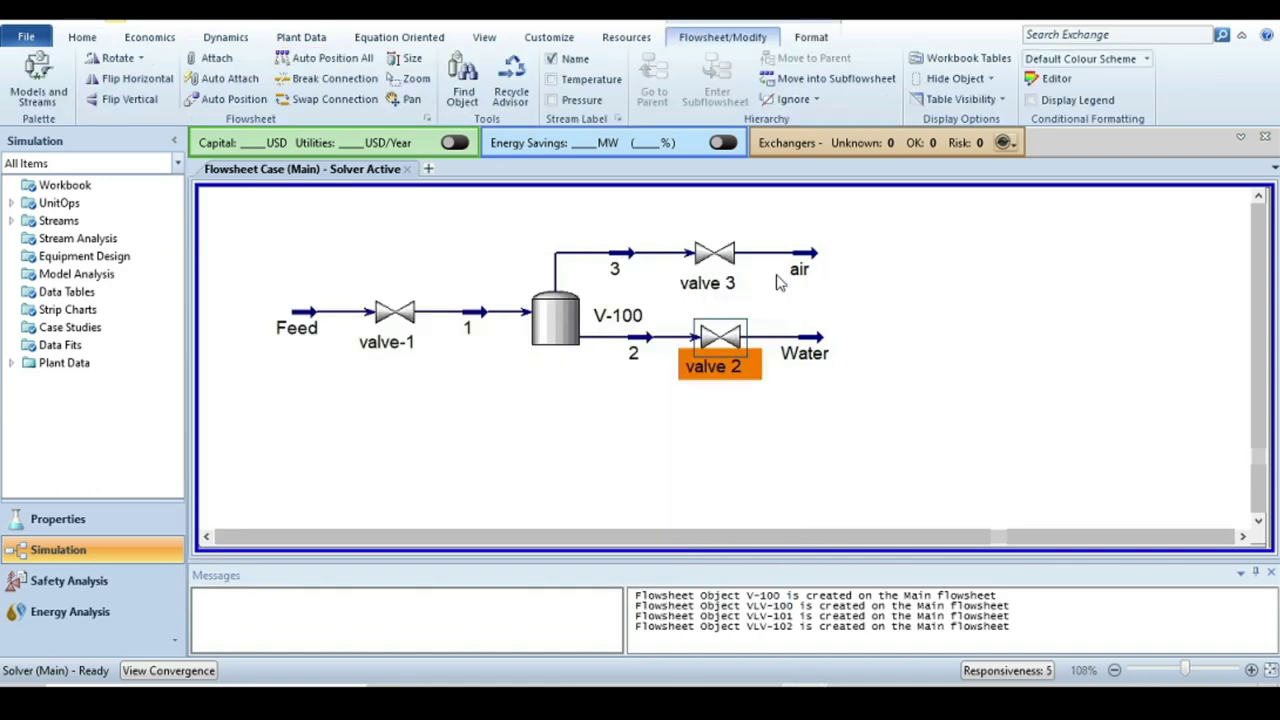
# Examine the dynamic specifications of valve 3 on the air line and return to the flowsheet
pyautogui.click(713, 253)
pyautogui.doubleClick(713, 253)
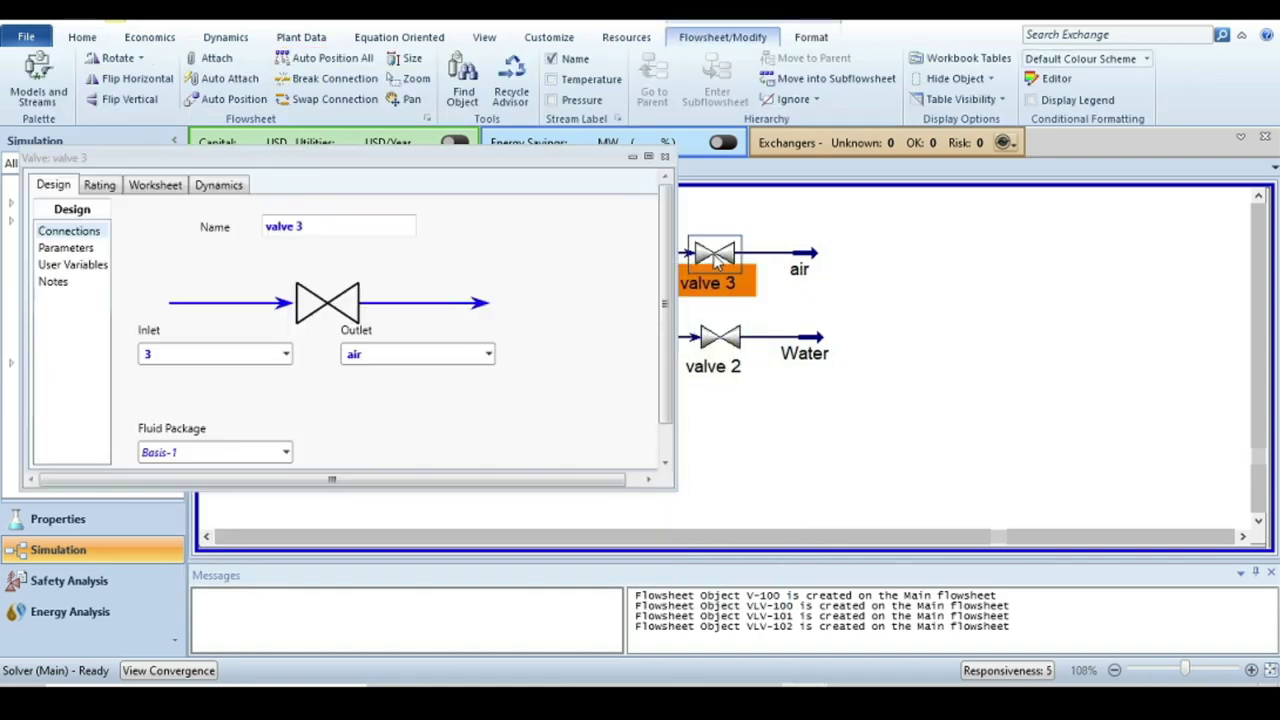
pyautogui.scroll(1, 487, 377)
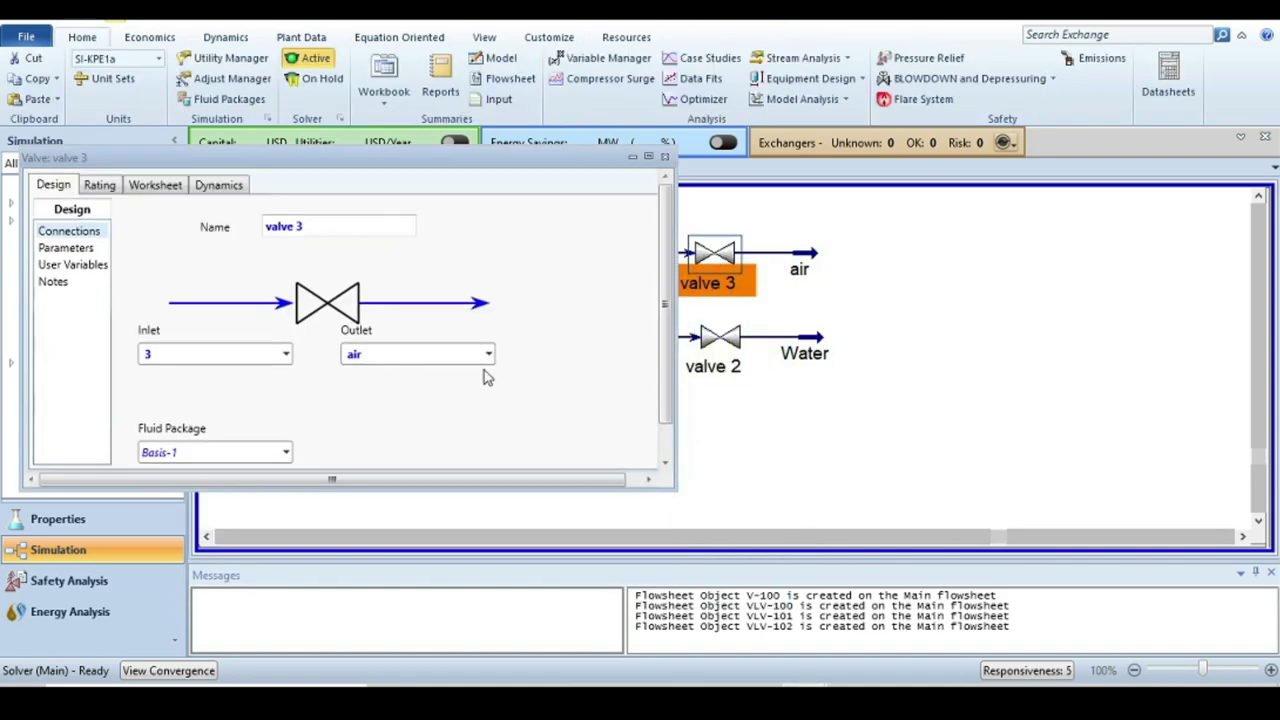
pyautogui.click(222, 190)
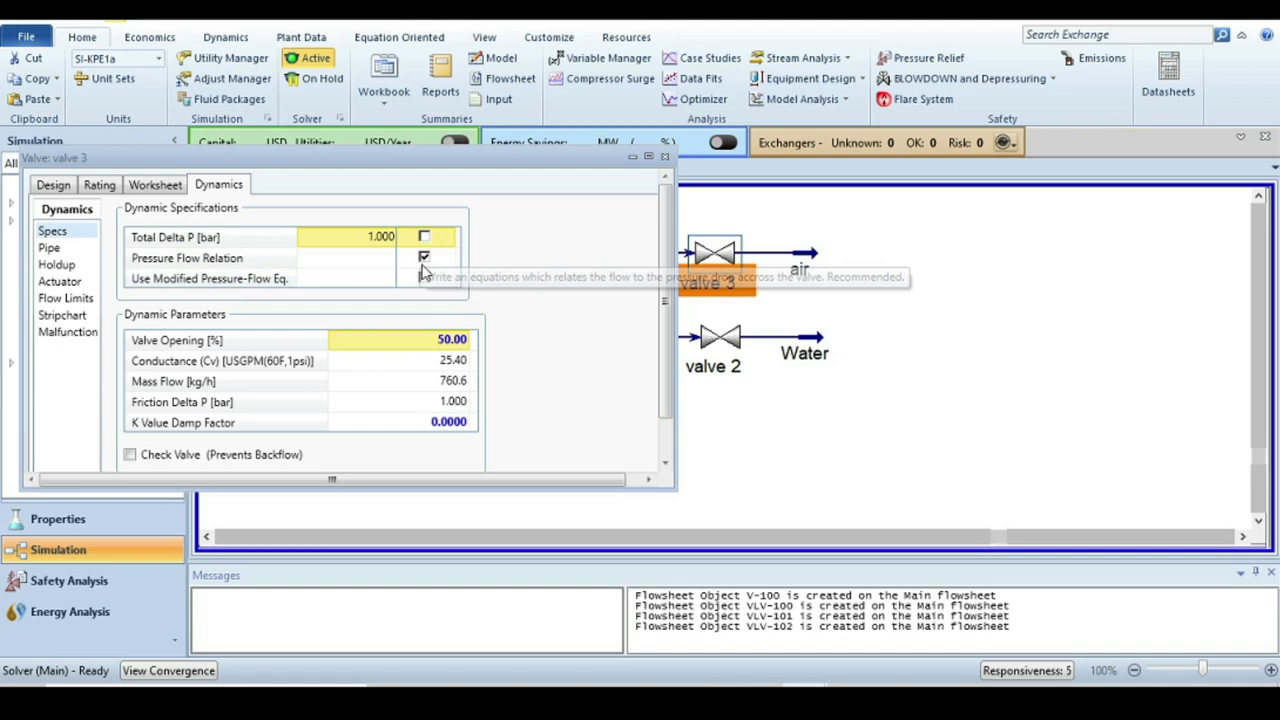
pyautogui.click(746, 461)
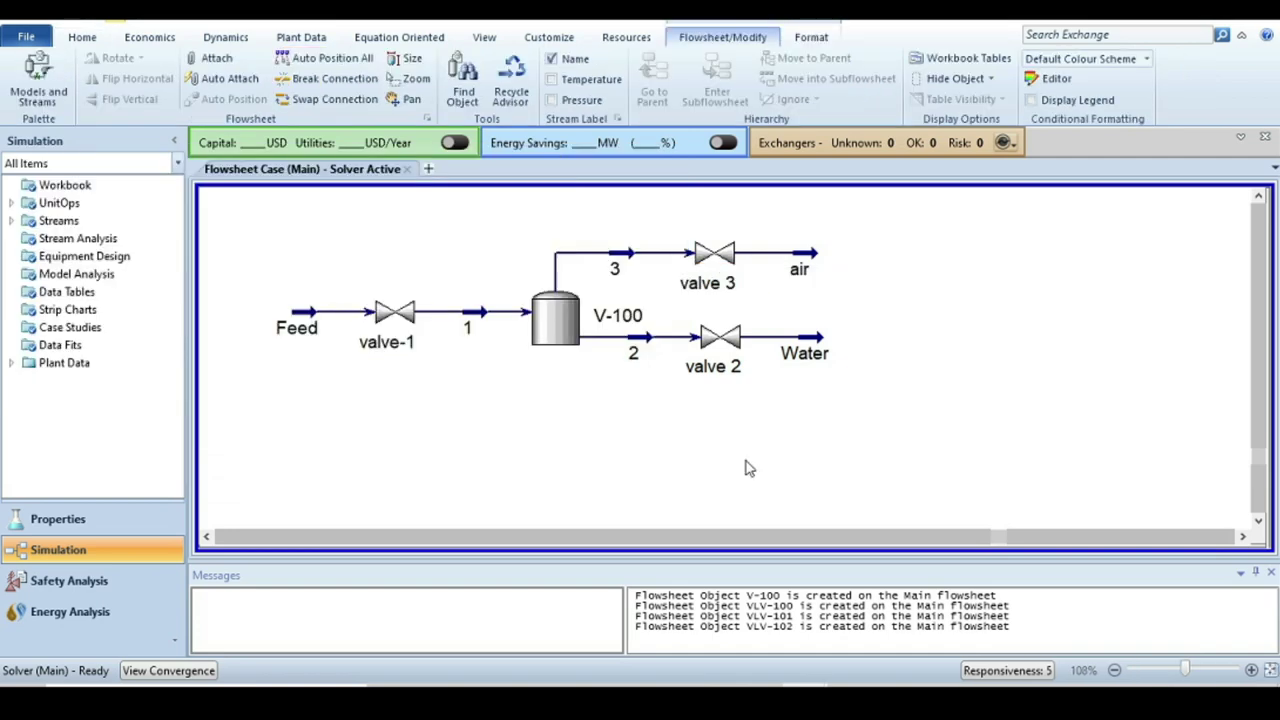
# Look up the tank volume in the PowerPoint problem diagram and set tank V-100's vessel volume to 4 m3 in its HYSYS dynamic specs
pyautogui.moveTo(575, 330)
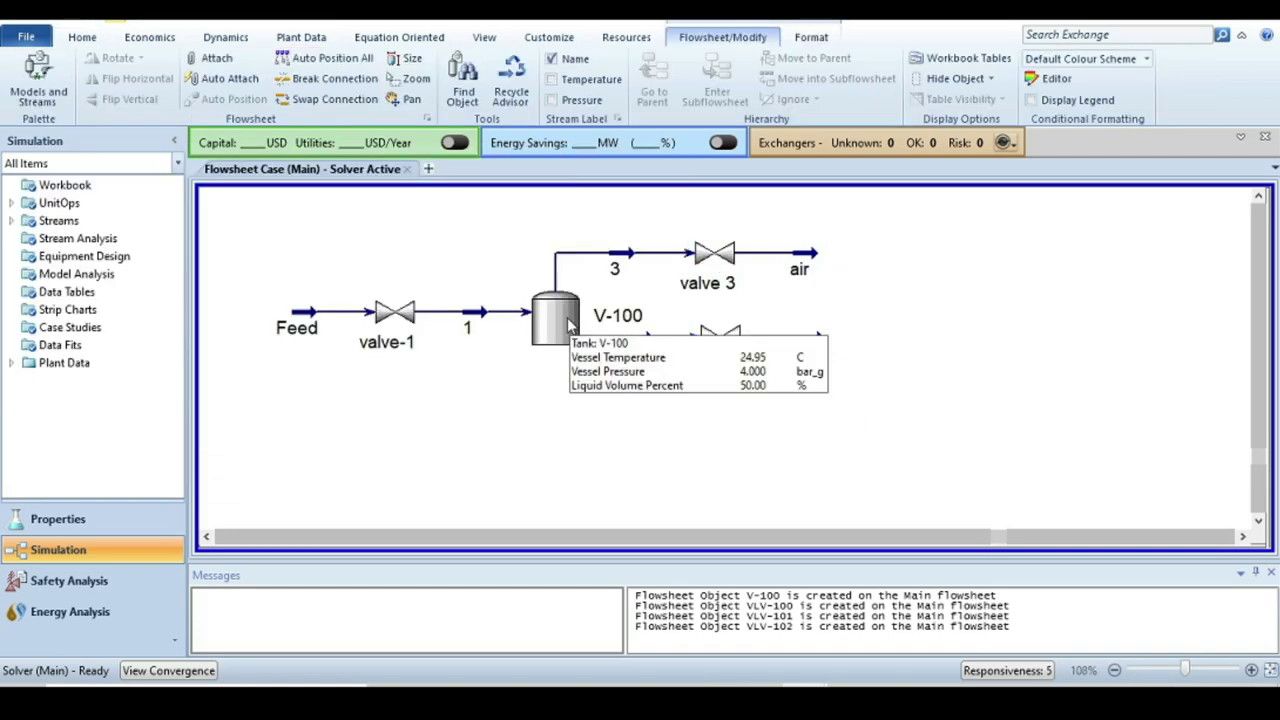
pyautogui.doubleClick(562, 322)
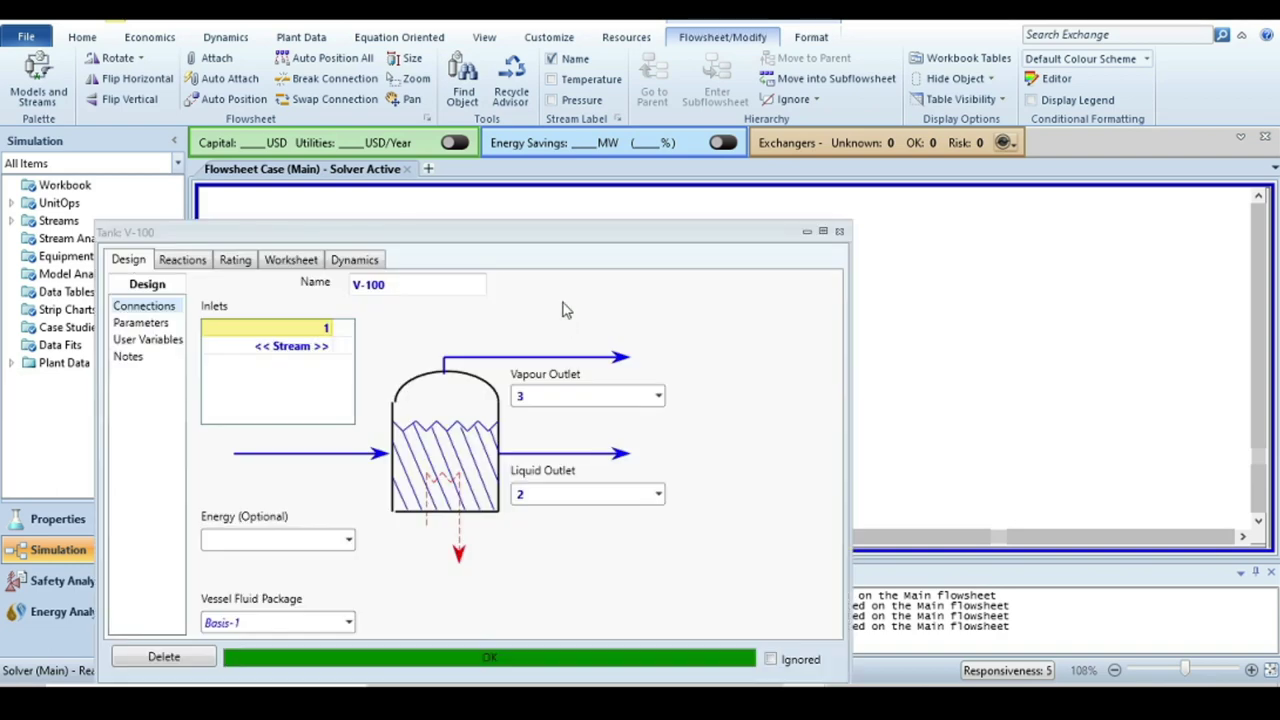
pyautogui.moveTo(572, 236); pyautogui.dragTo(585, 159)
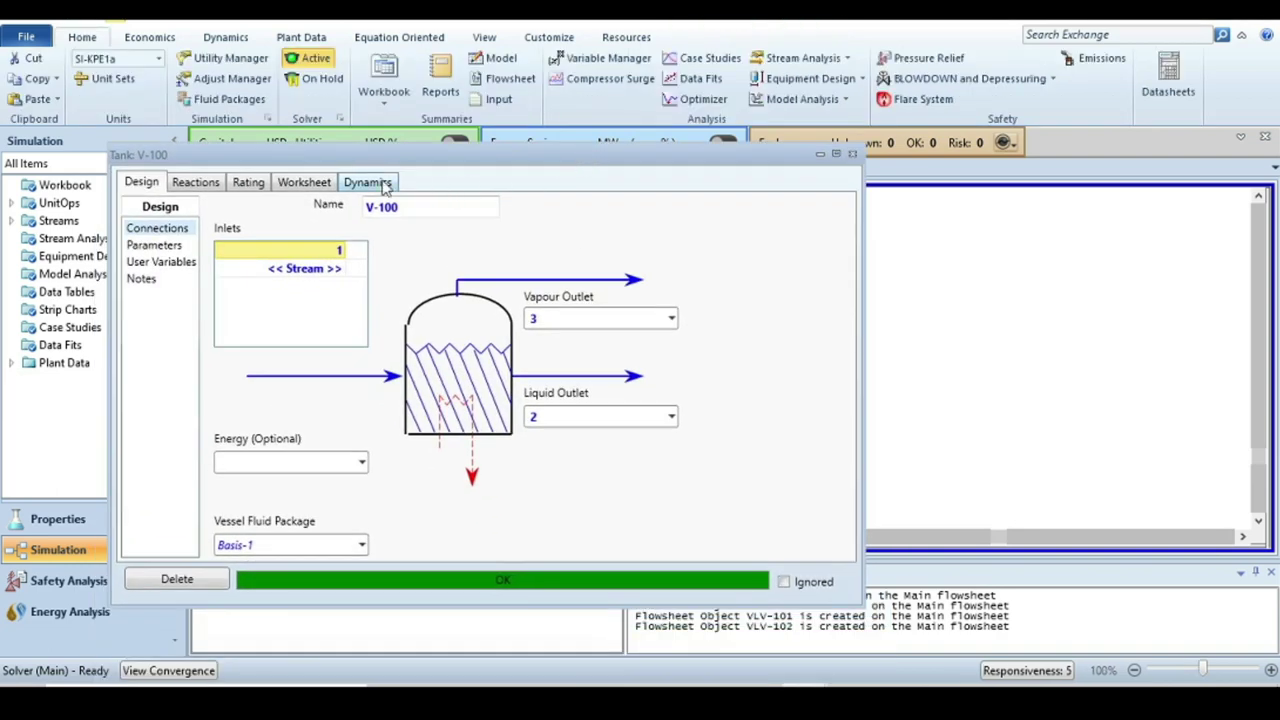
pyautogui.click(364, 184)
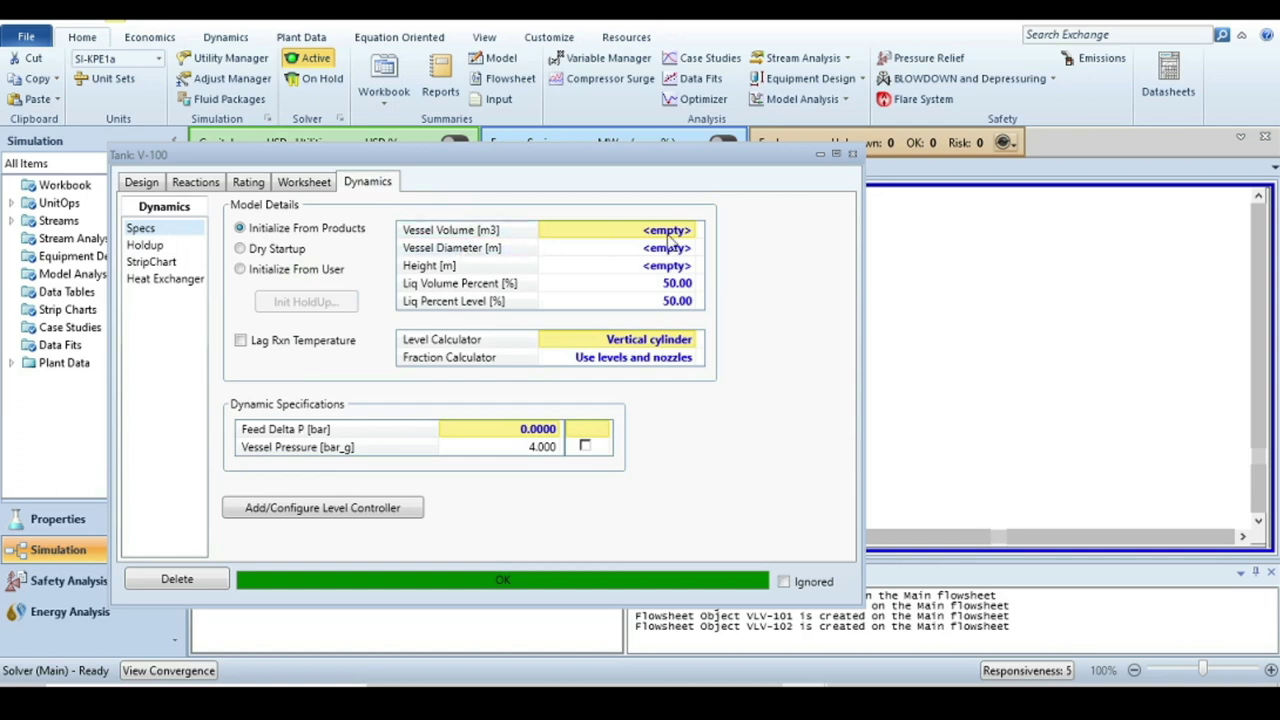
pyautogui.hotkey('alt', 'Tab')
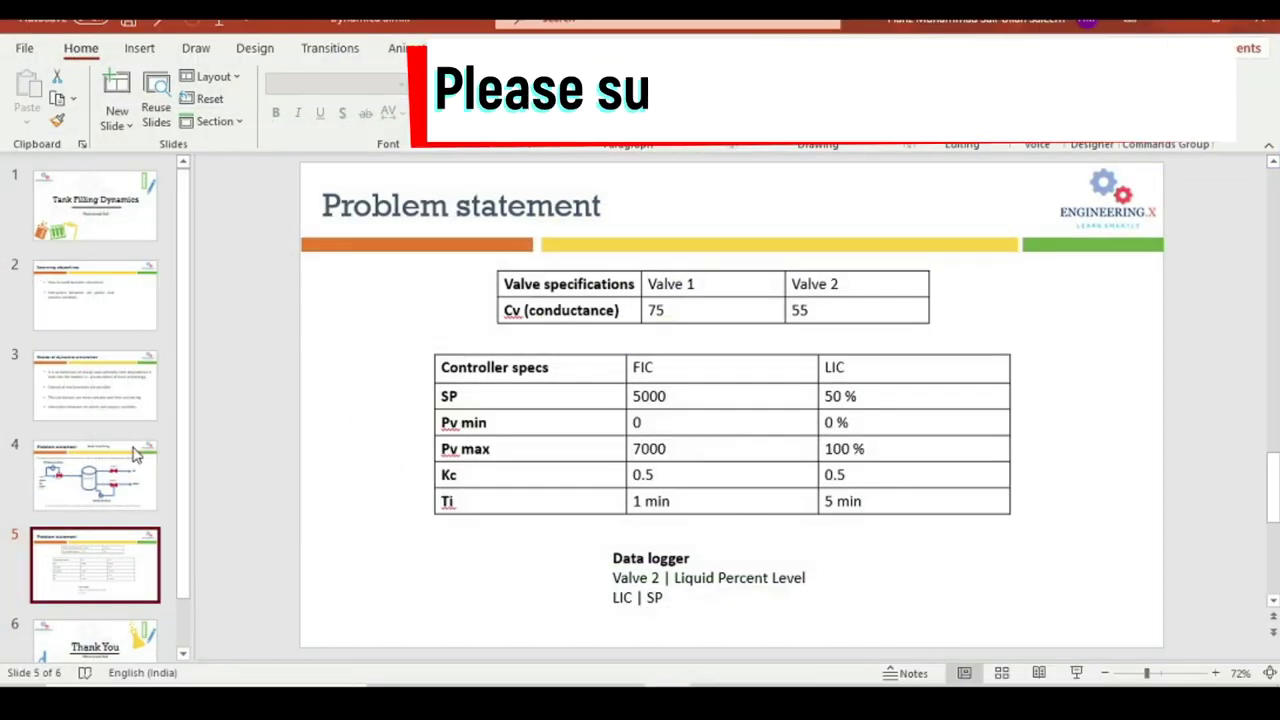
pyautogui.press('pageup')
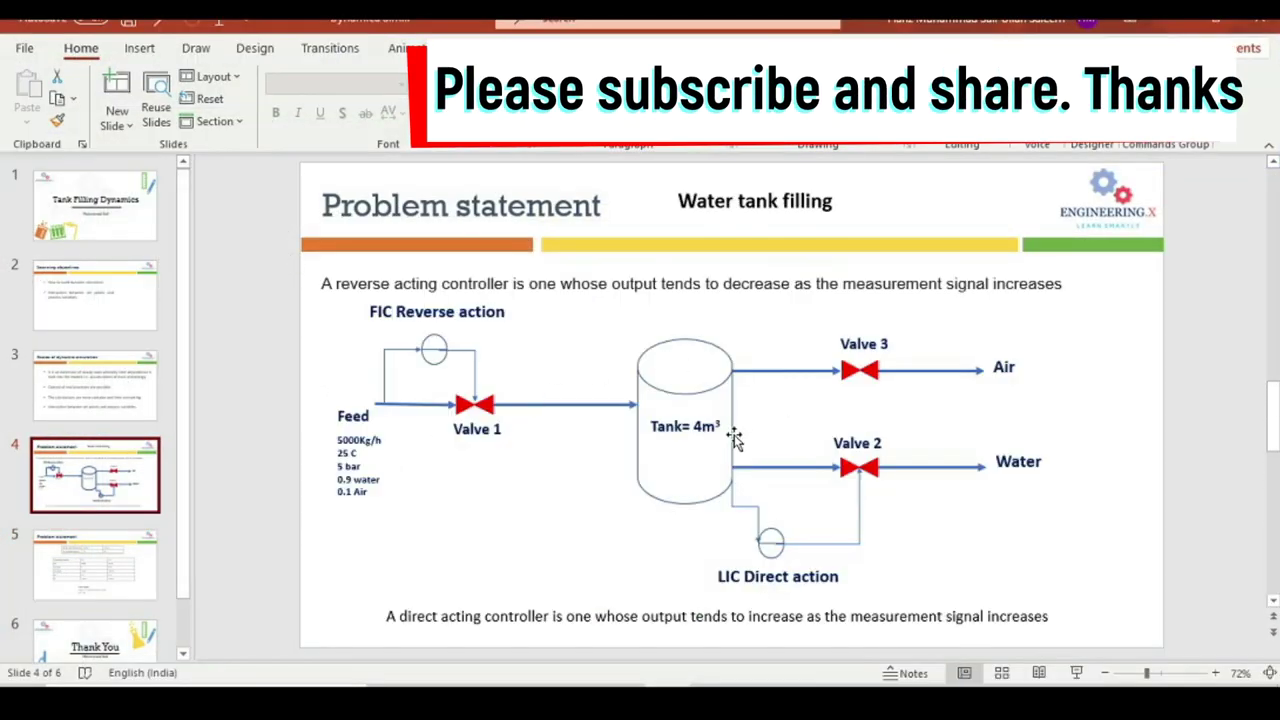
pyautogui.moveTo(804, 686)
pyautogui.click(775, 625)
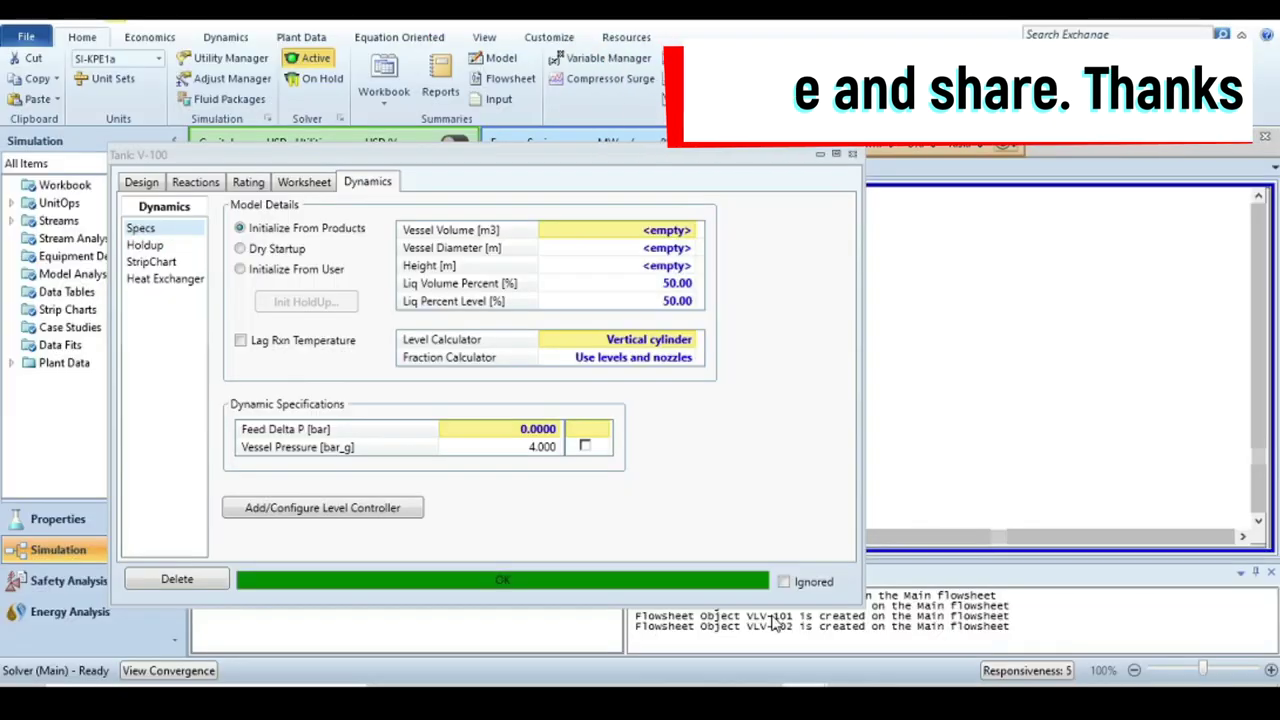
pyautogui.doubleClick(673, 236)
pyautogui.write('4')
pyautogui.press('Return')
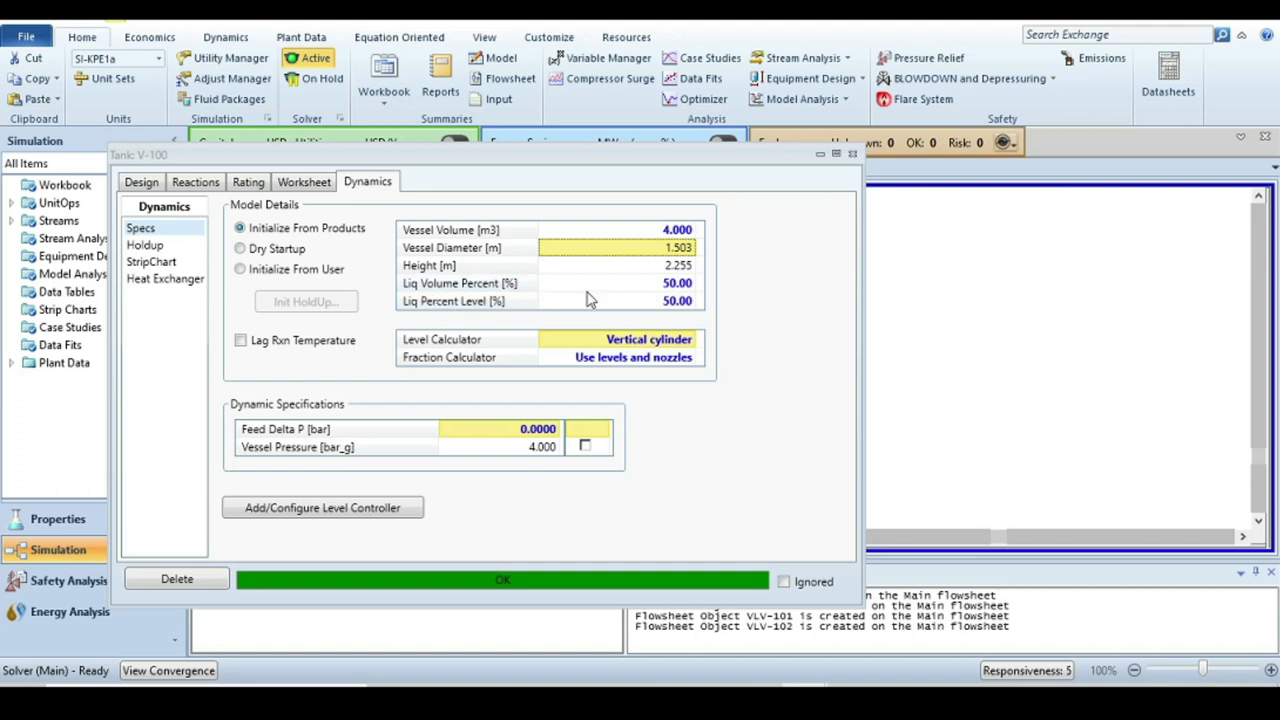
# Set the tank's liquid volume percent to 0 % so that the tank starts empty
pyautogui.click(667, 286)
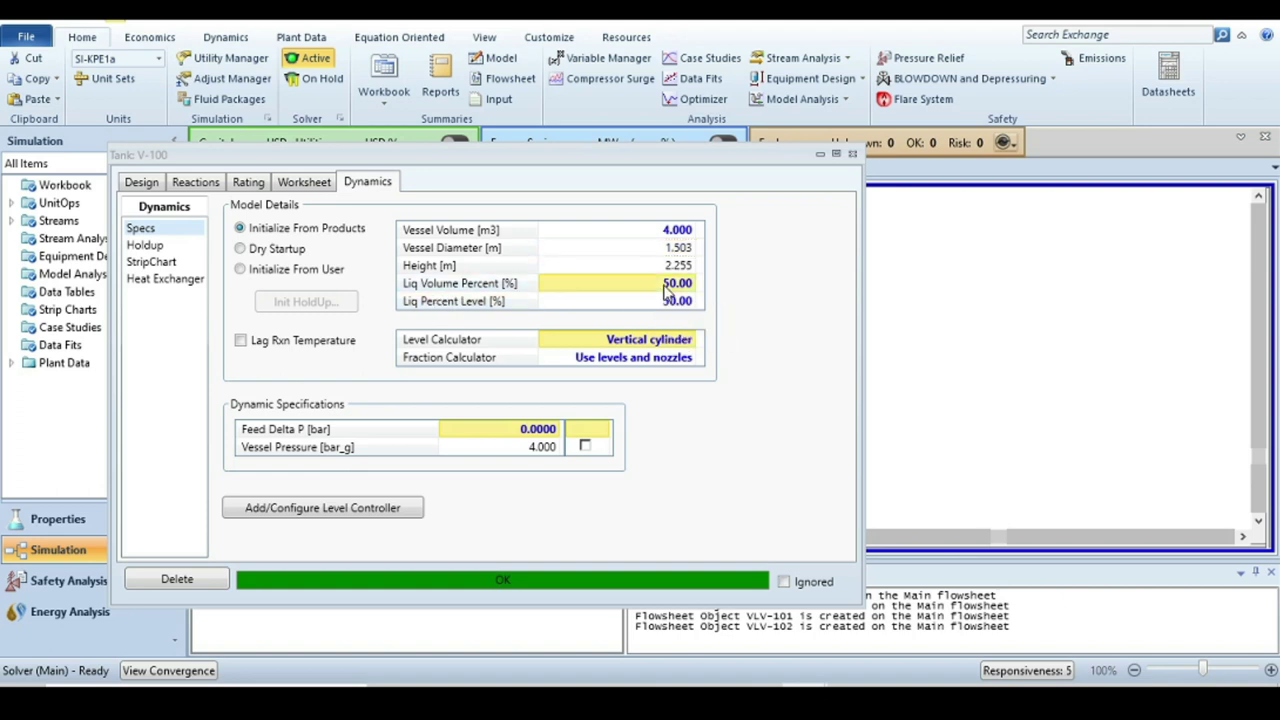
pyautogui.write('0')
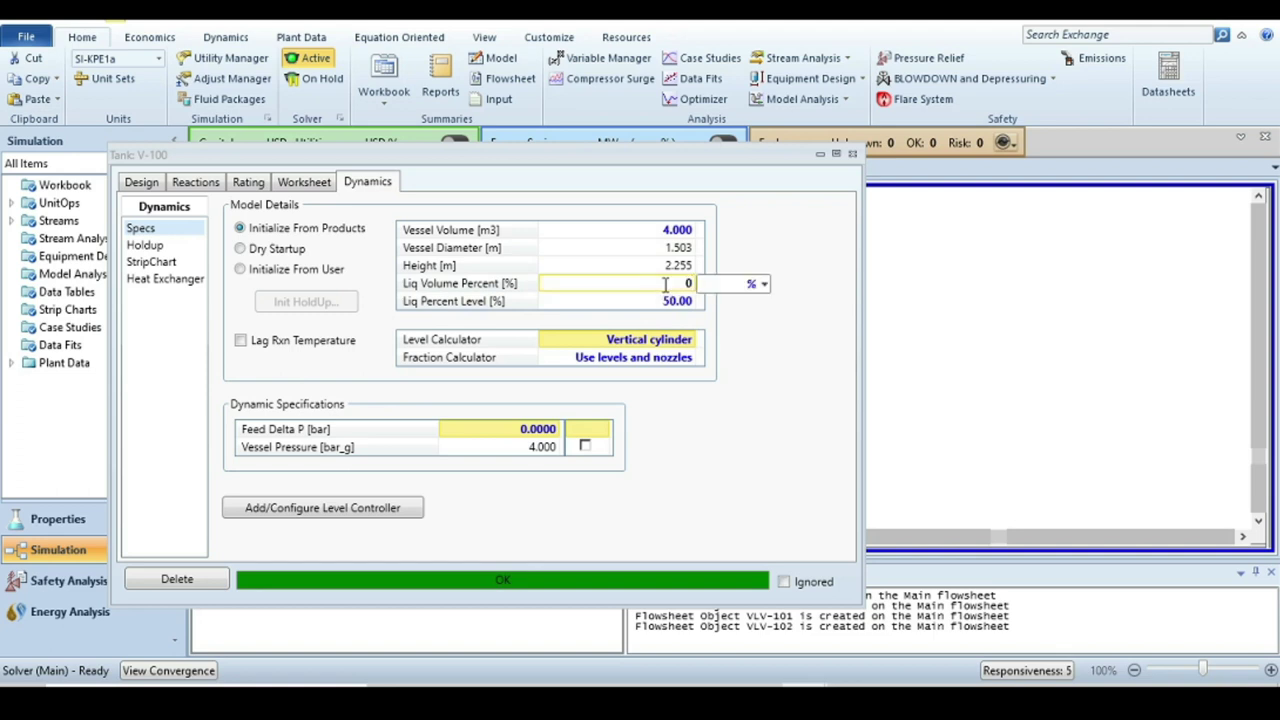
pyautogui.press('Return')
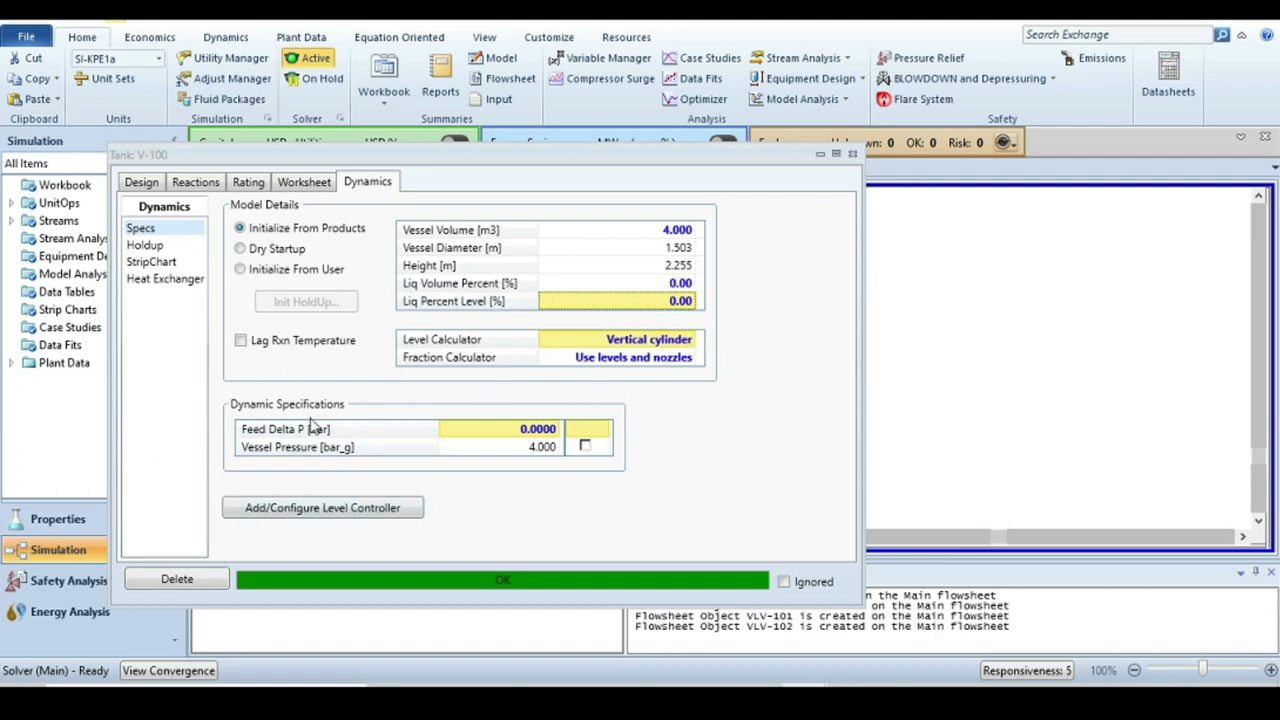
# Add a level controller to tank V-100, check the tank's sizing geometry and close its window
pyautogui.click(328, 510)
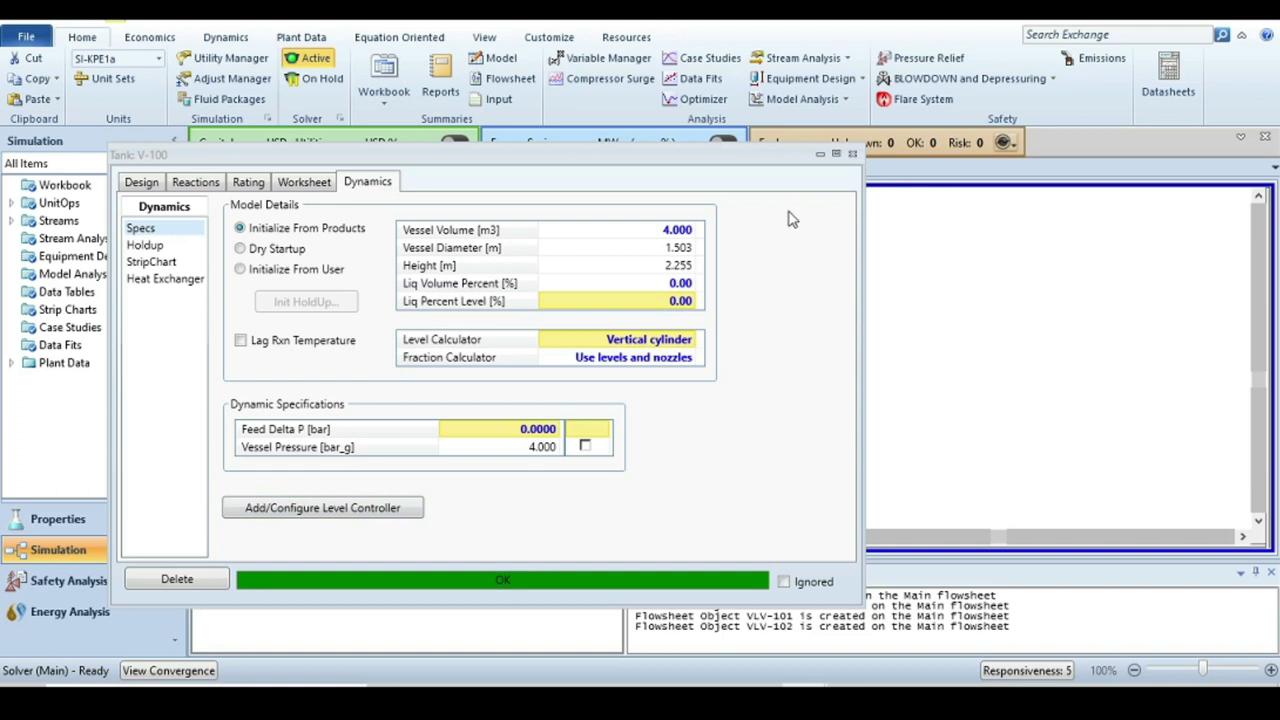
pyautogui.click(246, 183)
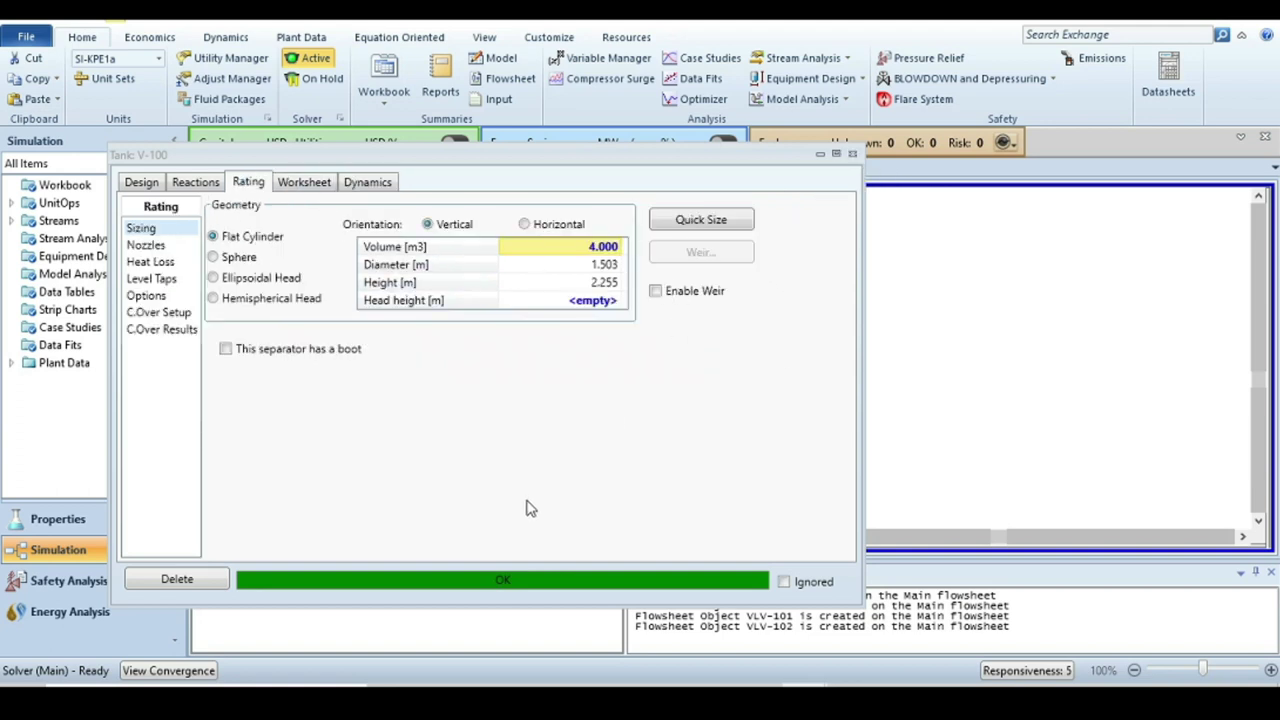
pyautogui.click(852, 156)
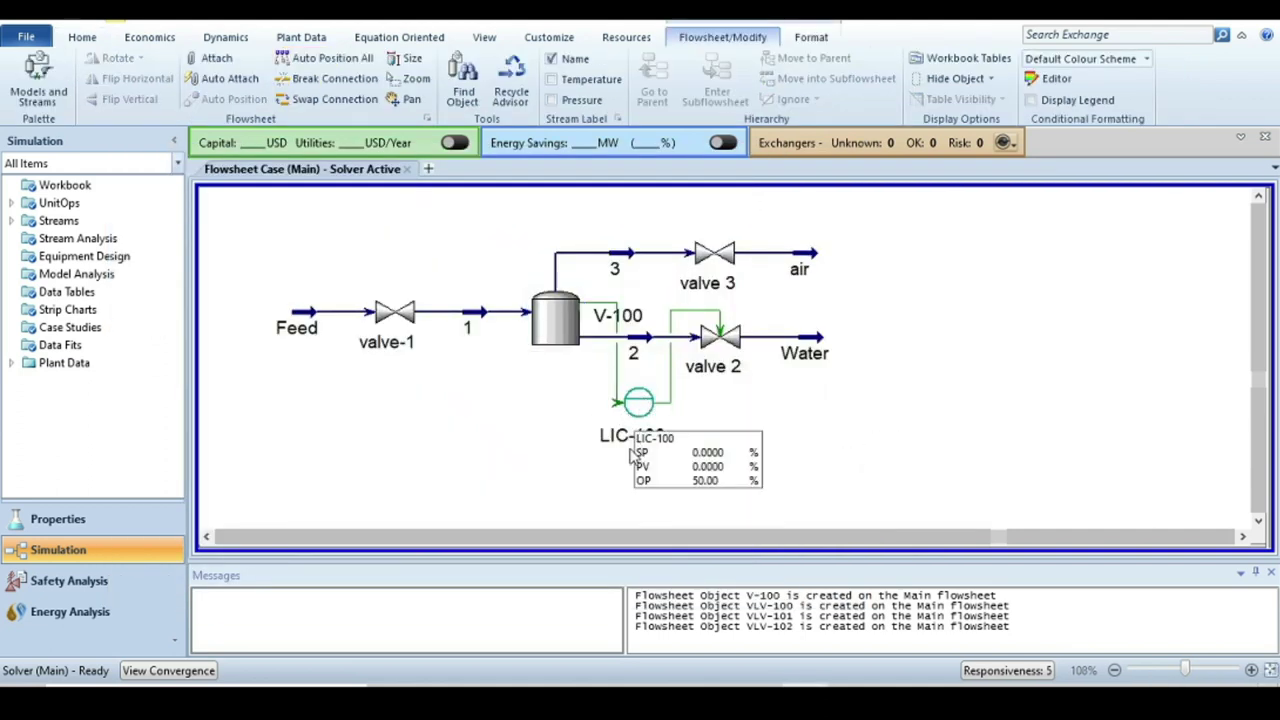
# Open level controller LIC-100 beside the flowsheet and examine its process variable source and output target connections
pyautogui.doubleClick(640, 405)
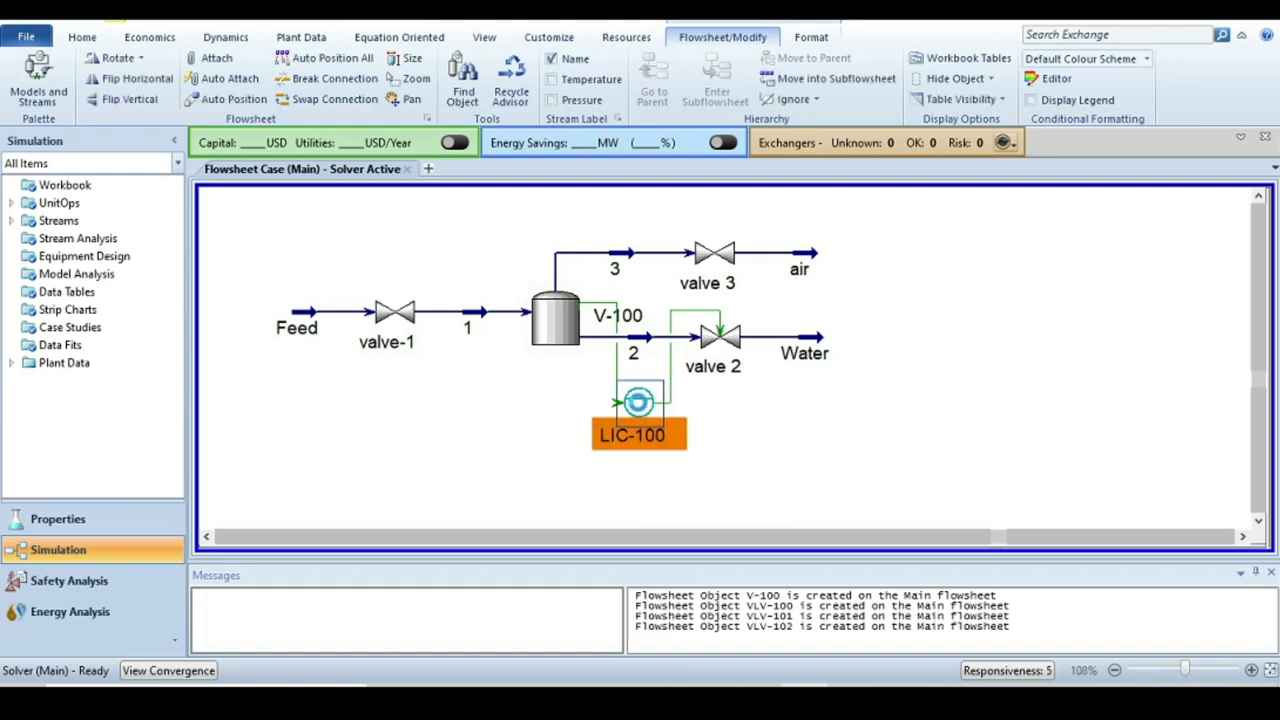
pyautogui.moveTo(578, 285); pyautogui.dragTo(1108, 88)
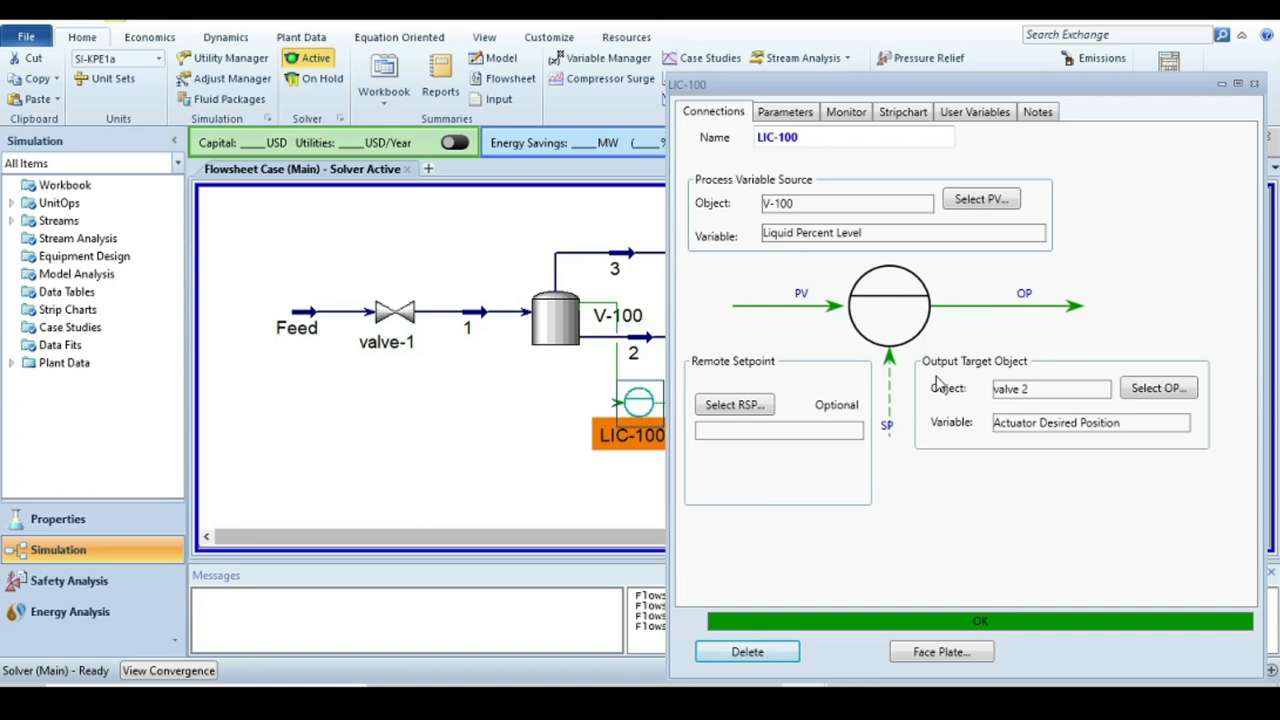
pyautogui.moveTo(1020, 90); pyautogui.dragTo(1145, 138)
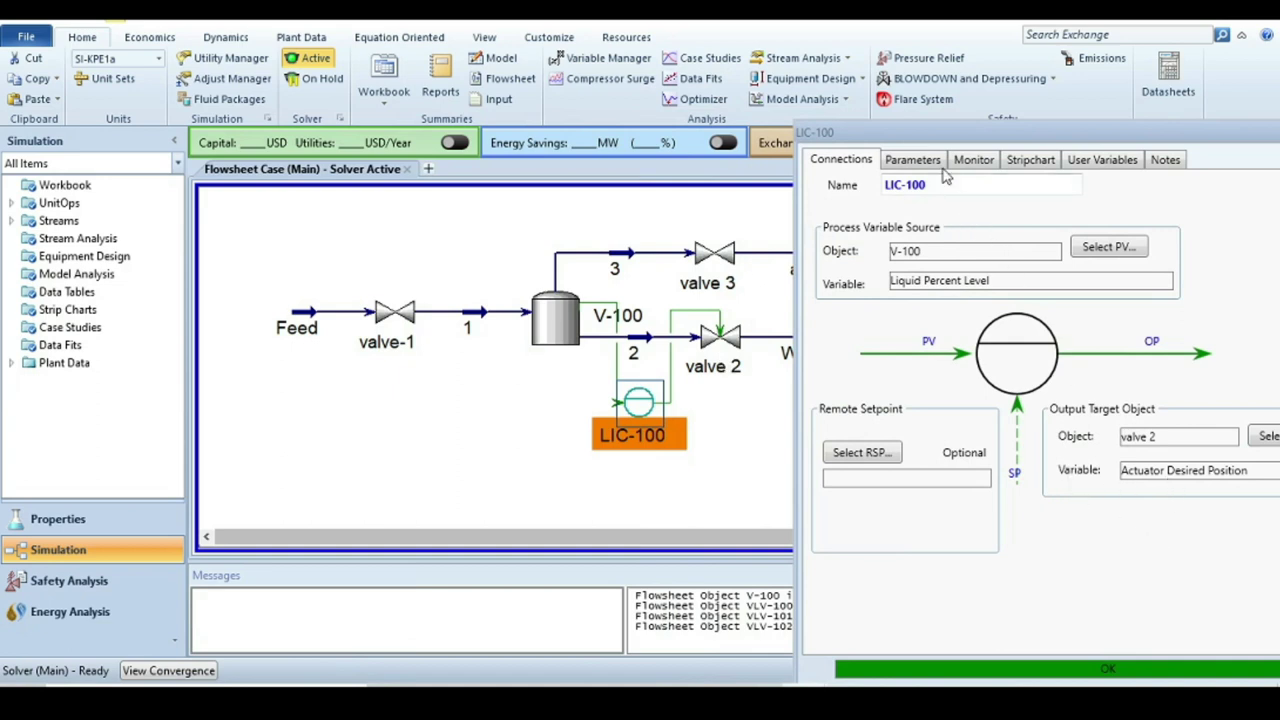
pyautogui.moveTo(965, 135); pyautogui.dragTo(946, 66)
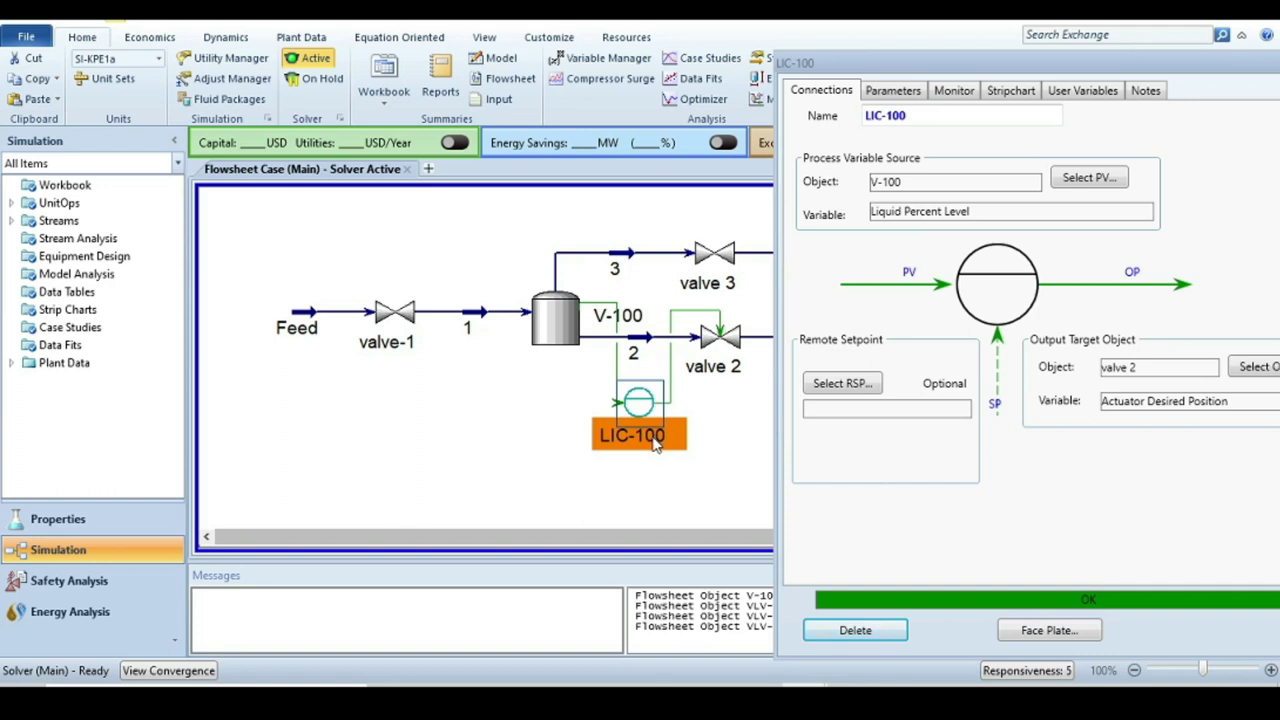
# Keep level controller LIC-100 in Auto mode and set its setpoint to 50 %
pyautogui.click(900, 92)
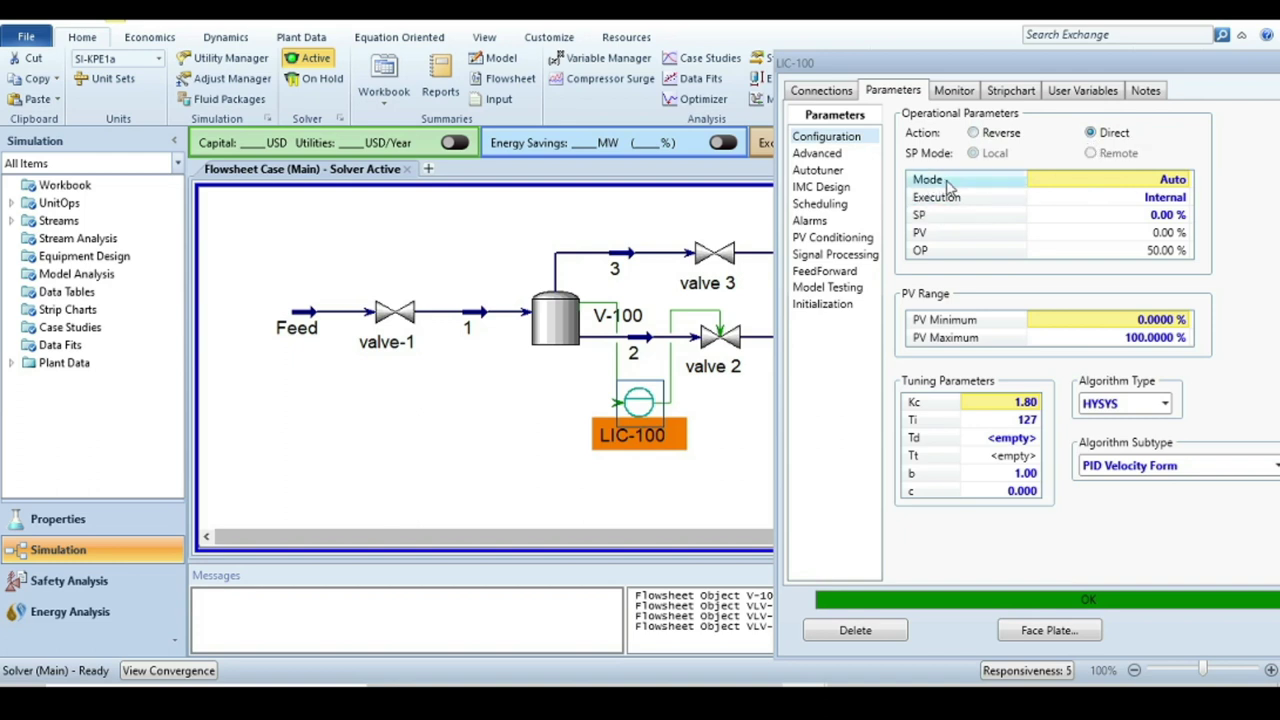
pyautogui.click(1185, 180)
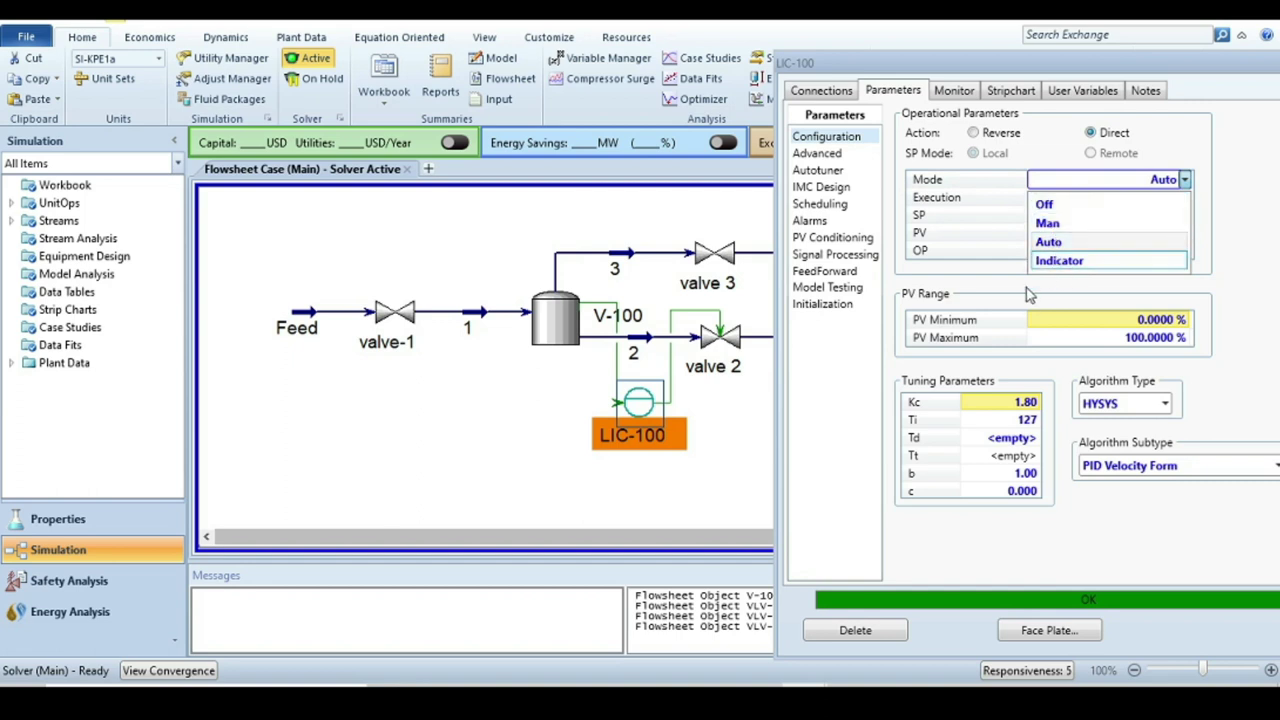
pyautogui.click(1064, 248)
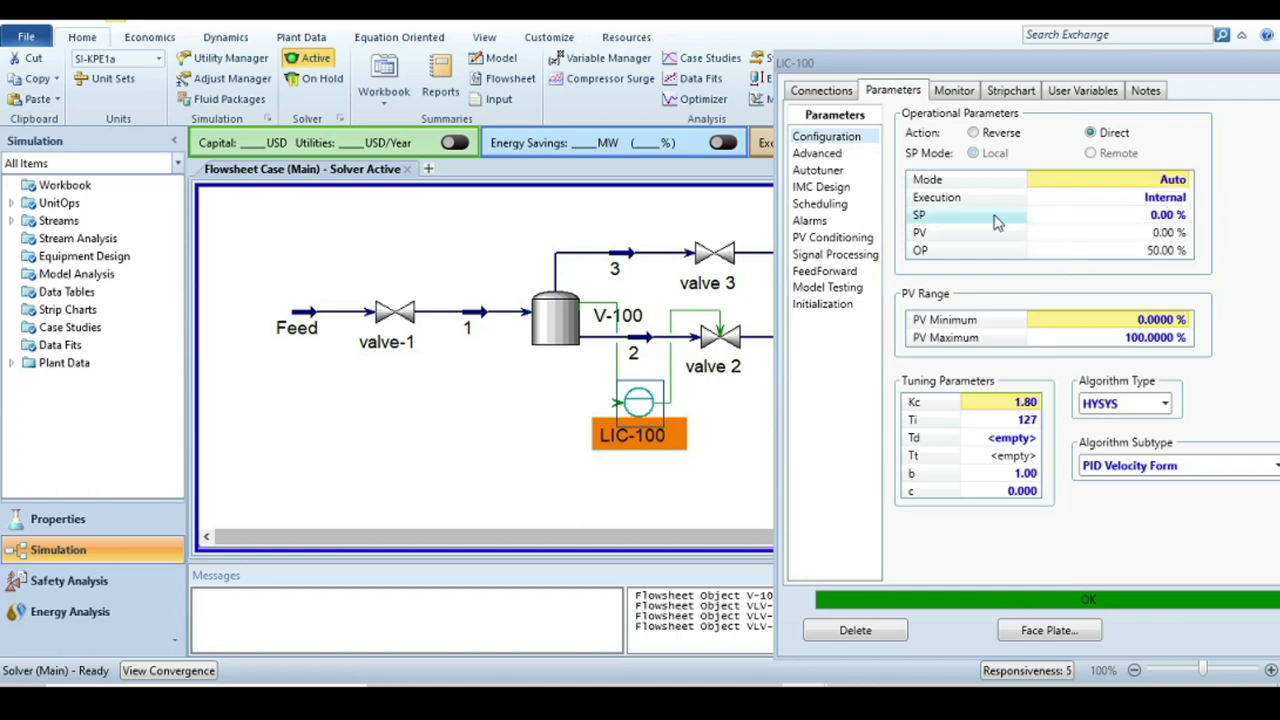
pyautogui.click(1160, 218)
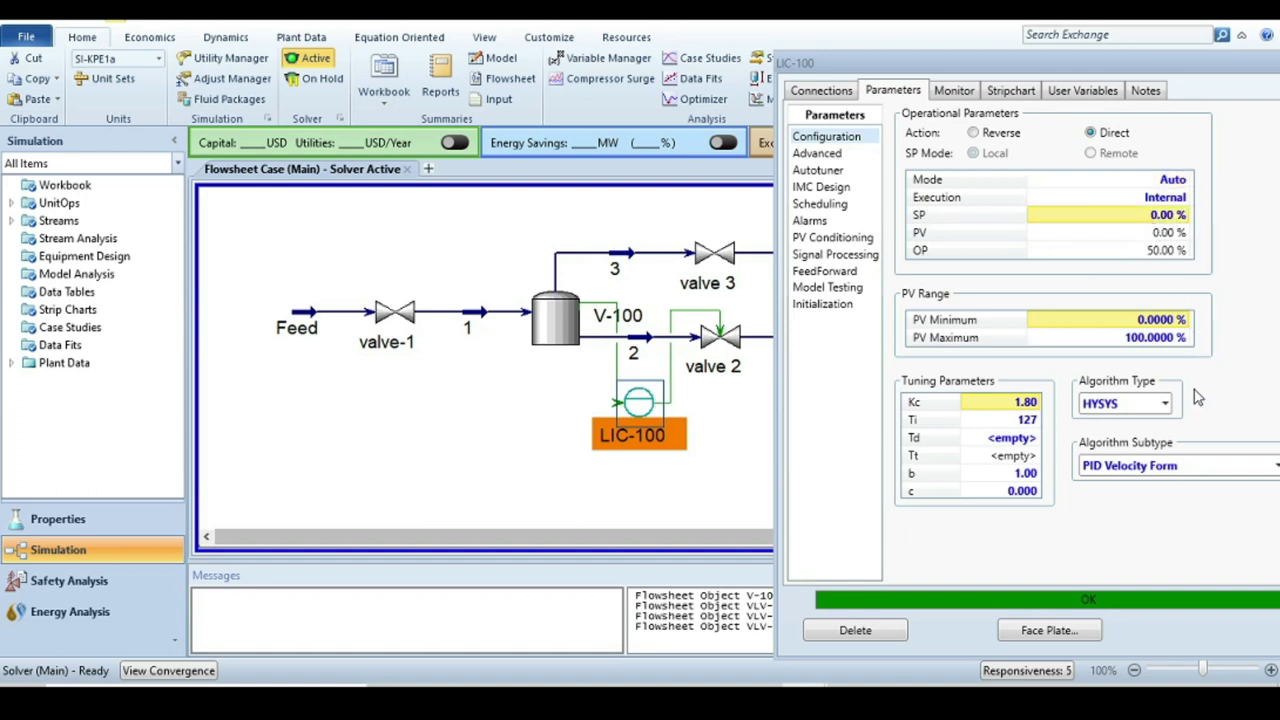
pyautogui.write('50')
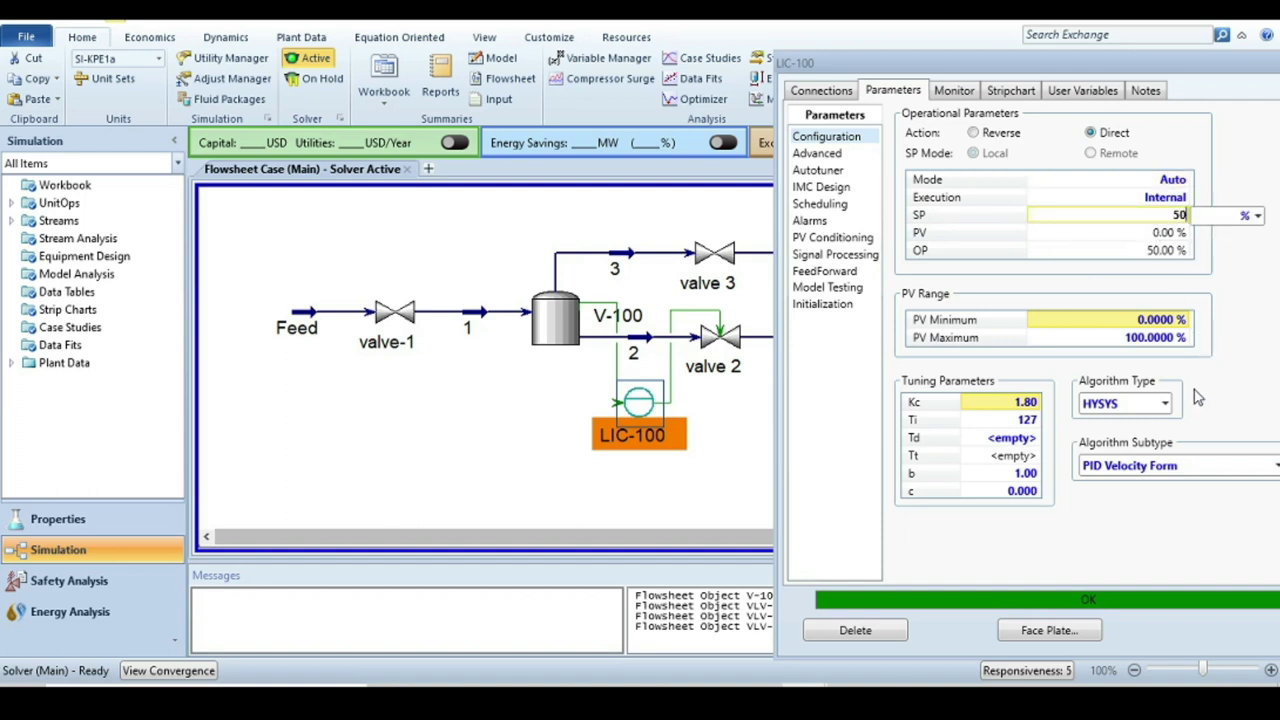
pyautogui.press('Return')
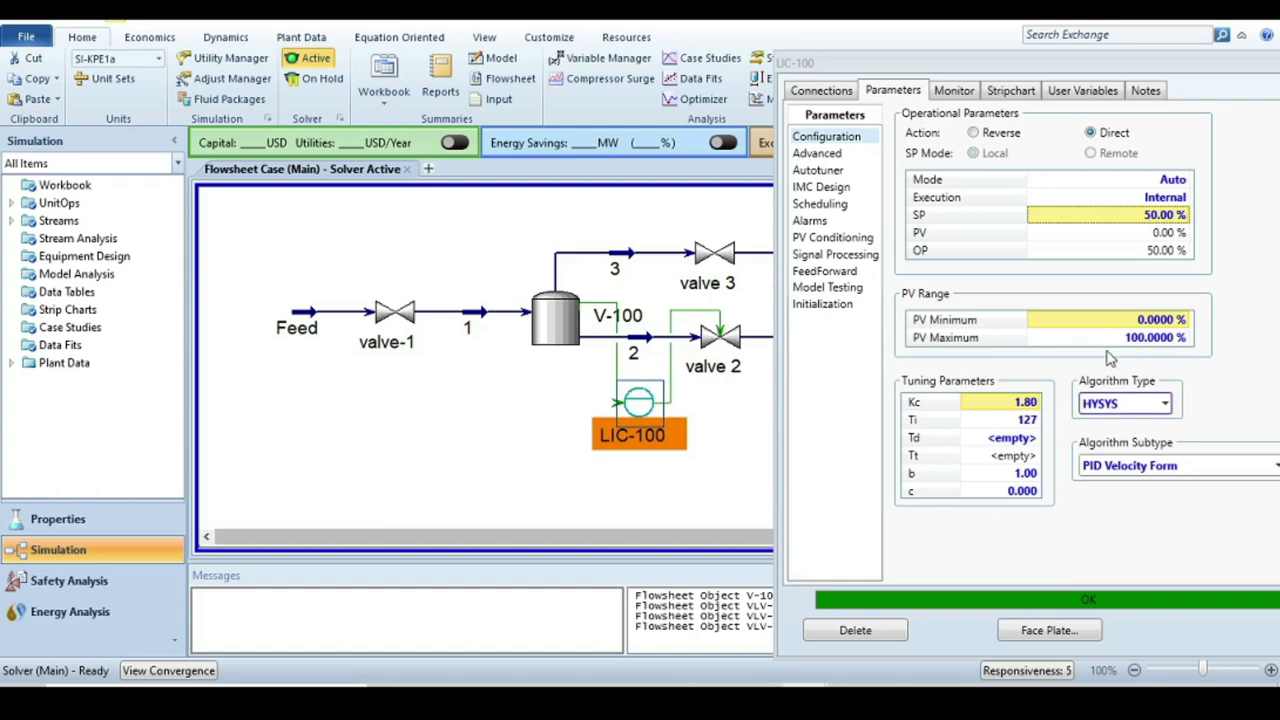
# Look up the controller specs on the PowerPoint problem slide and set LIC-100's tuning in HYSYS to Kc 0.5 and Ti 5
pyautogui.hotkey('alt', 'Tab')
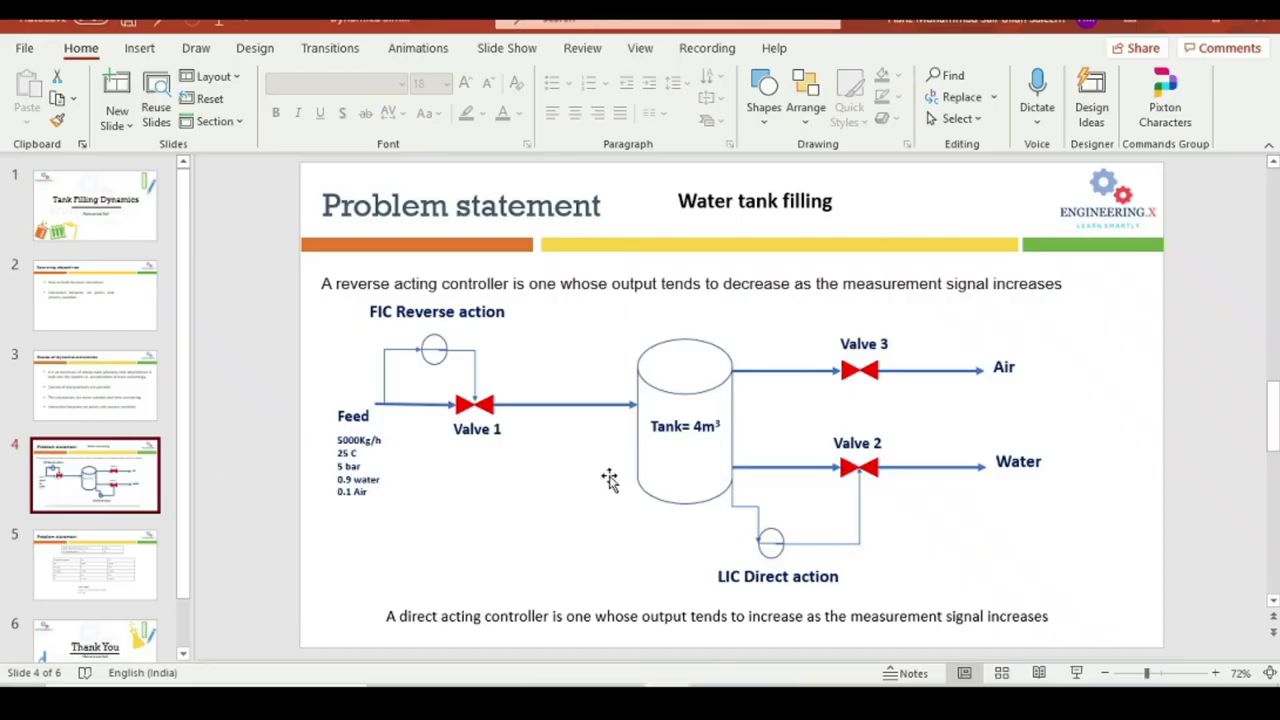
pyautogui.click(130, 590)
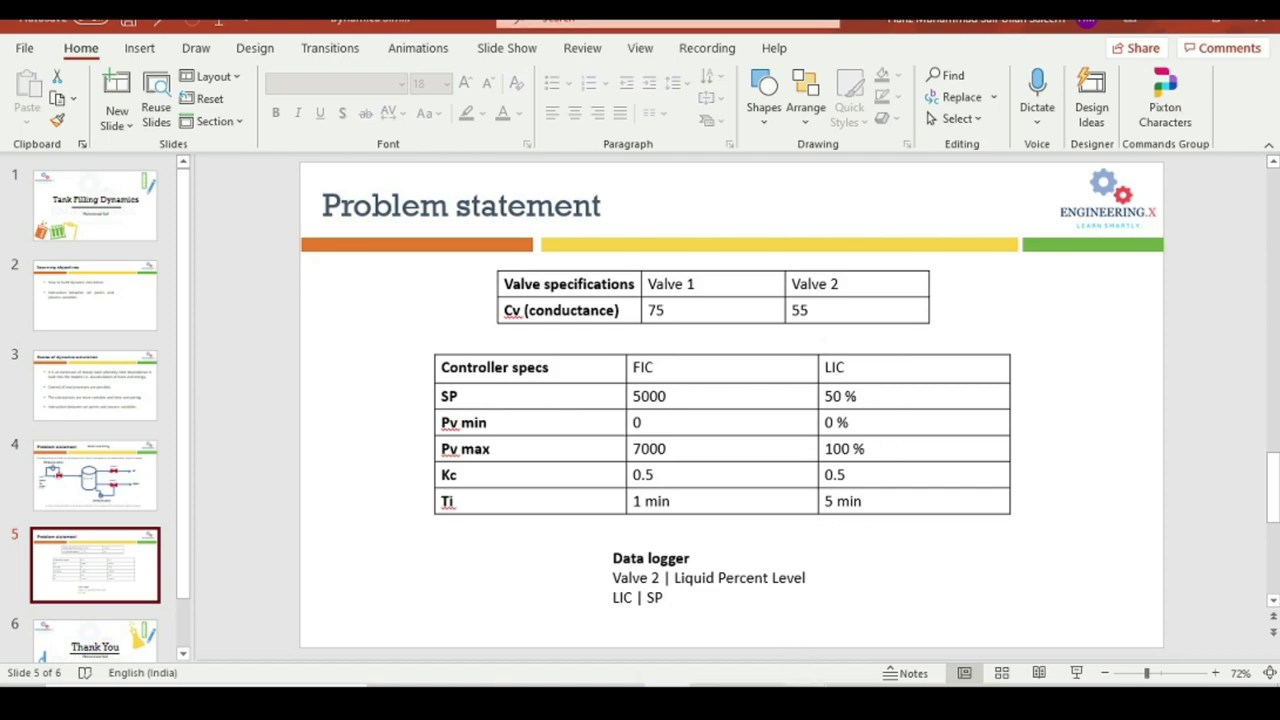
pyautogui.moveTo(793, 695)
pyautogui.click(890, 678)
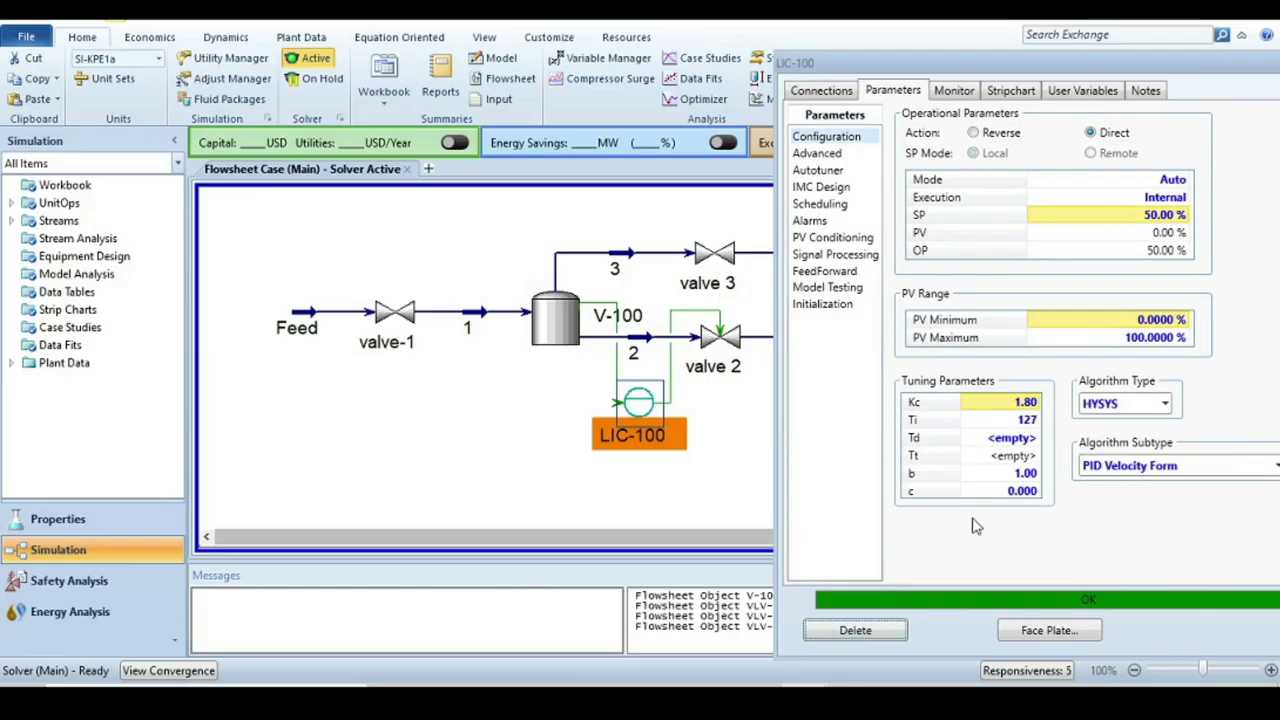
pyautogui.click(1030, 402)
pyautogui.write('0.')
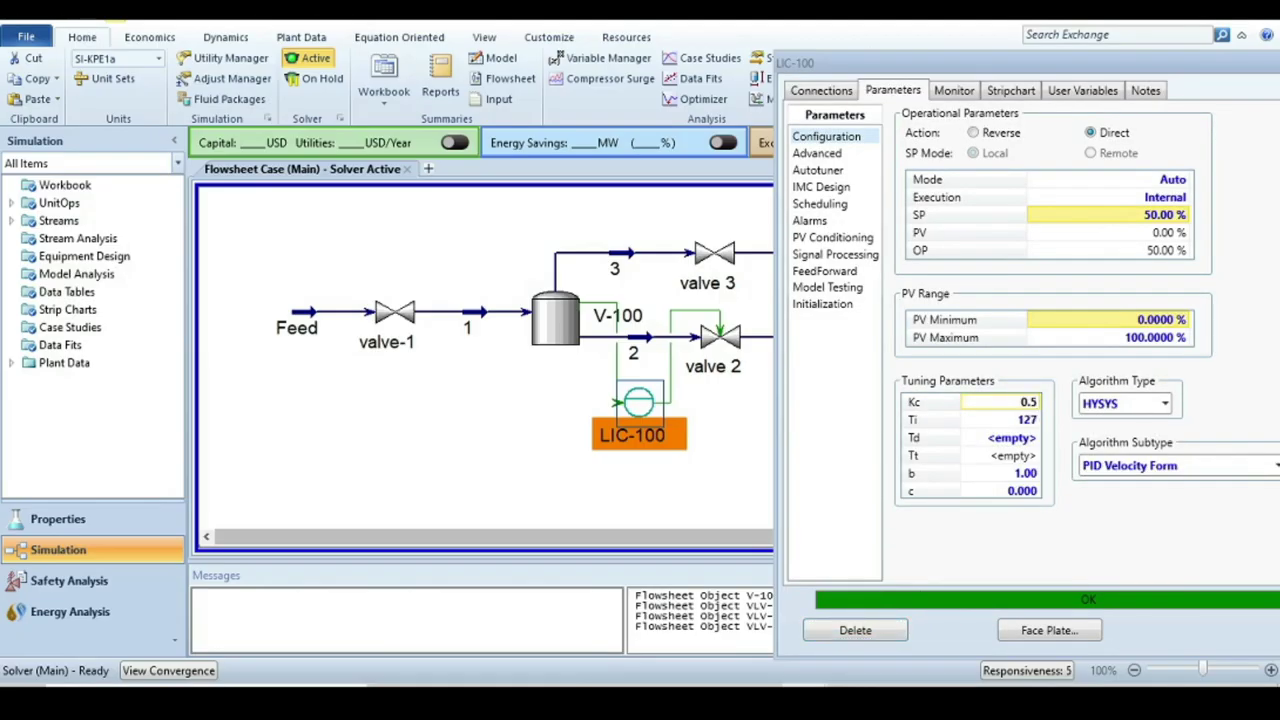
pyautogui.write('5')
pyautogui.press('Return')
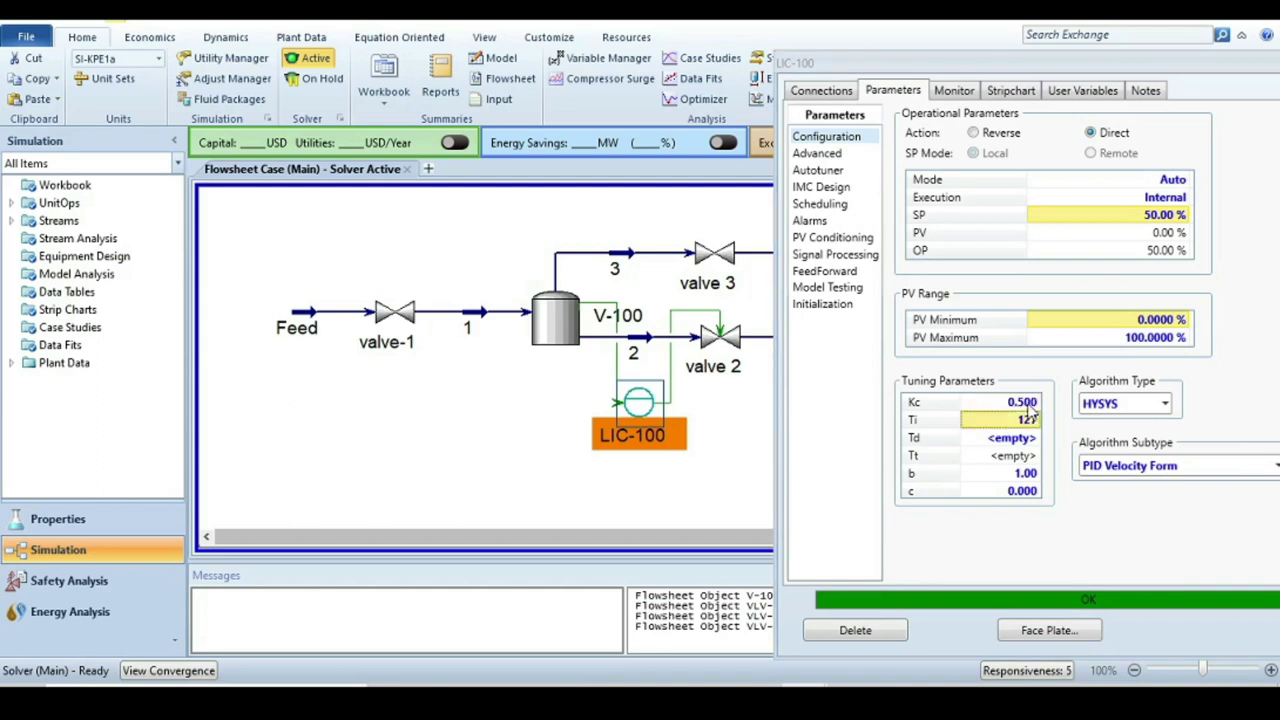
pyautogui.click(1030, 416)
pyautogui.write('5')
pyautogui.press('Return')
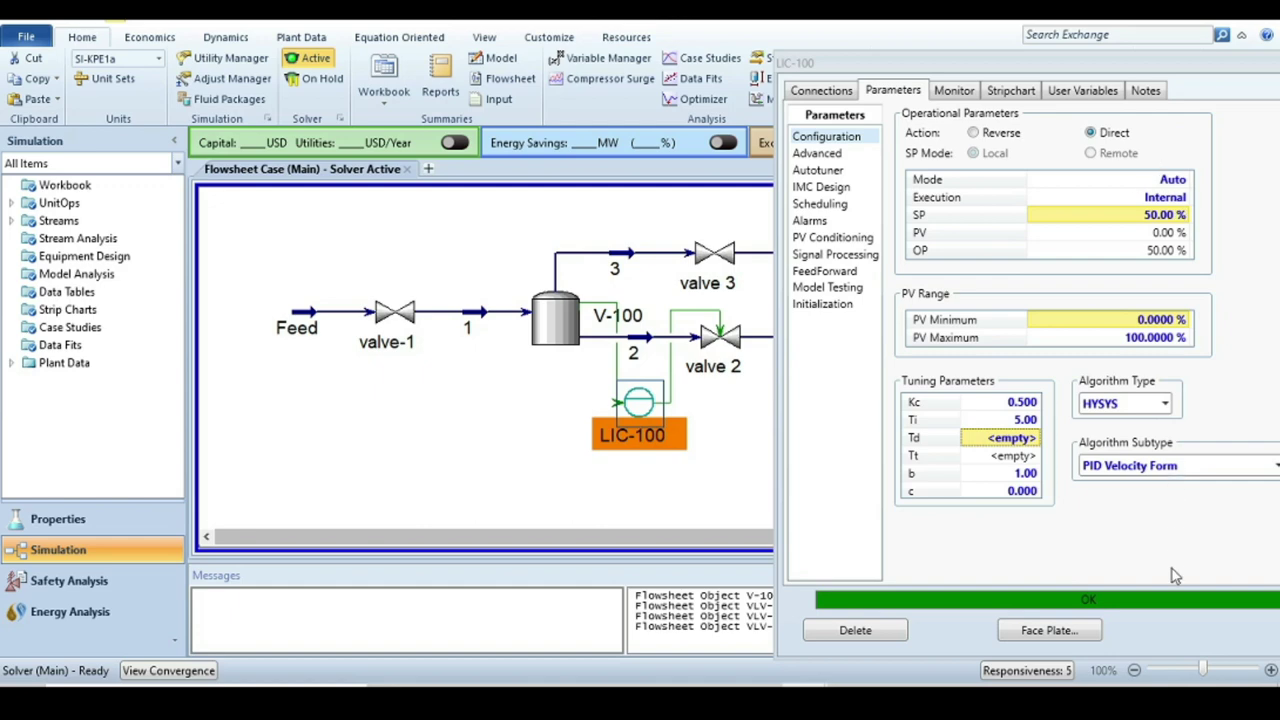
# Show LIC-100's face plate, close the controller's property window and place the face plate below tank V-100, beside the controller
pyautogui.moveTo(1185, 67); pyautogui.dragTo(977, 22)
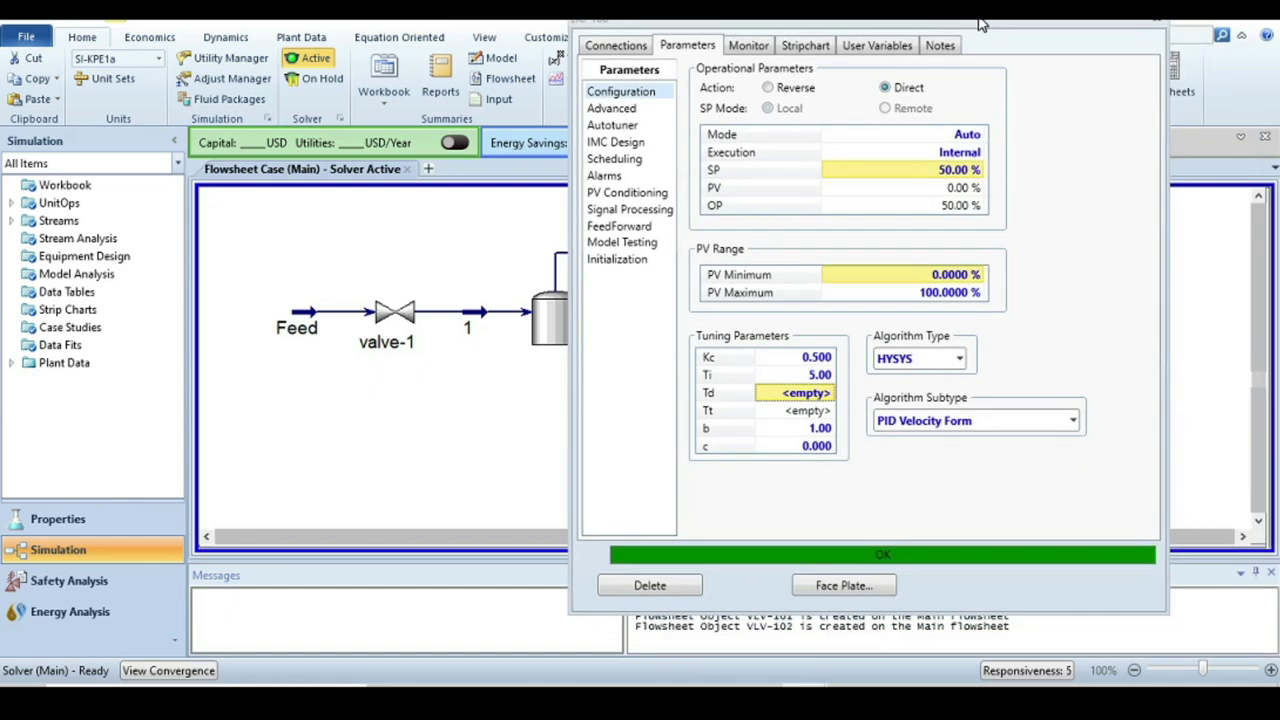
pyautogui.click(838, 588)
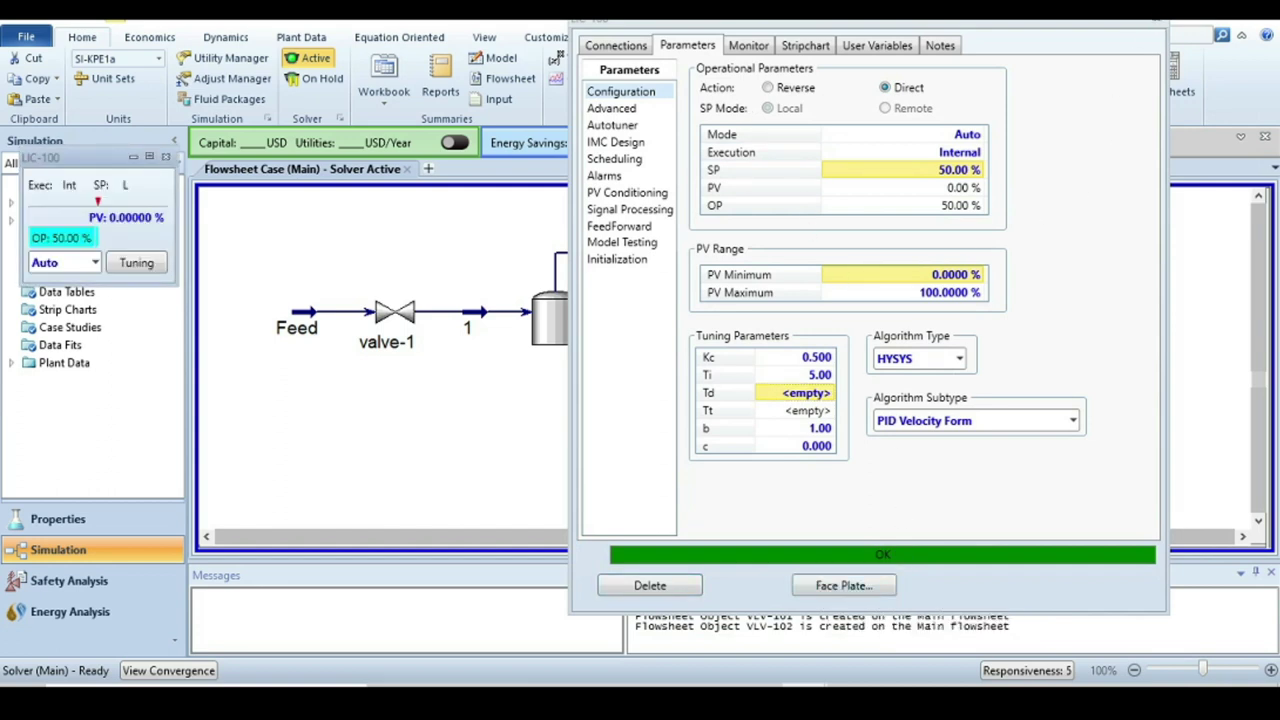
pyautogui.click(1157, 23)
pyautogui.moveTo(108, 163); pyautogui.dragTo(517, 415)
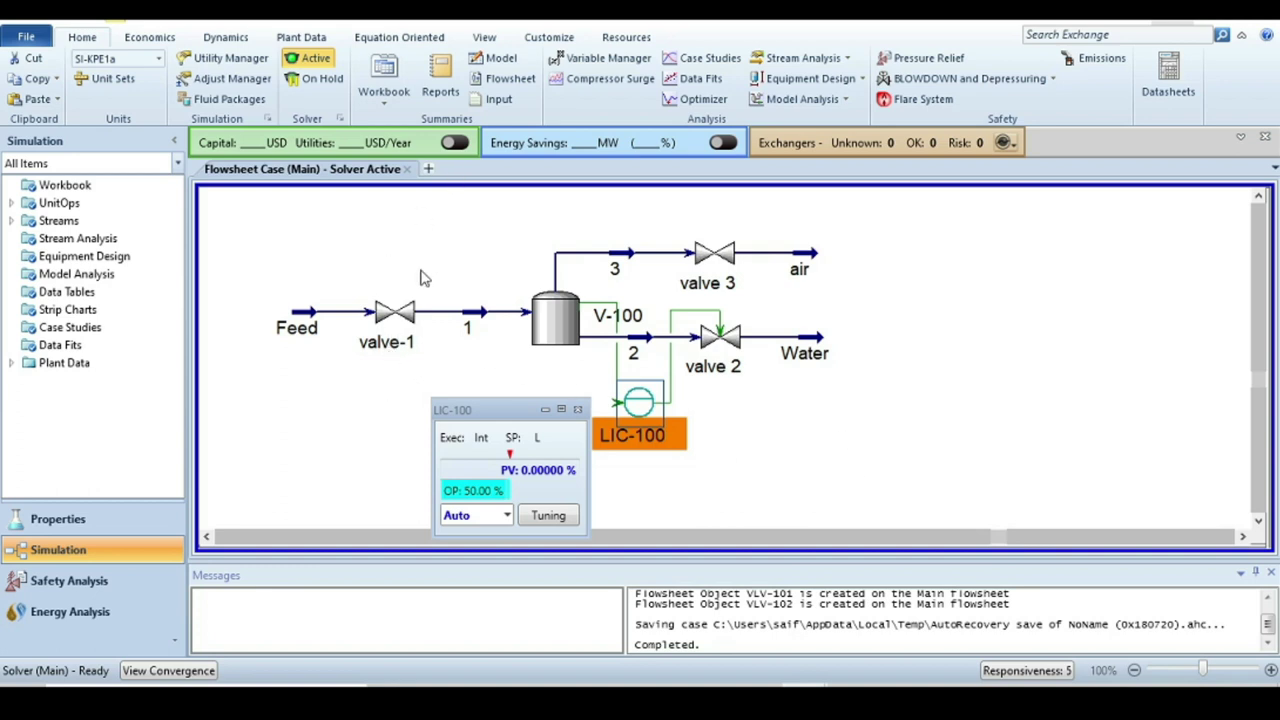
# Add a PID controller to the flowsheet and position it above valve-1 on the feed line
pyautogui.click(720, 37)
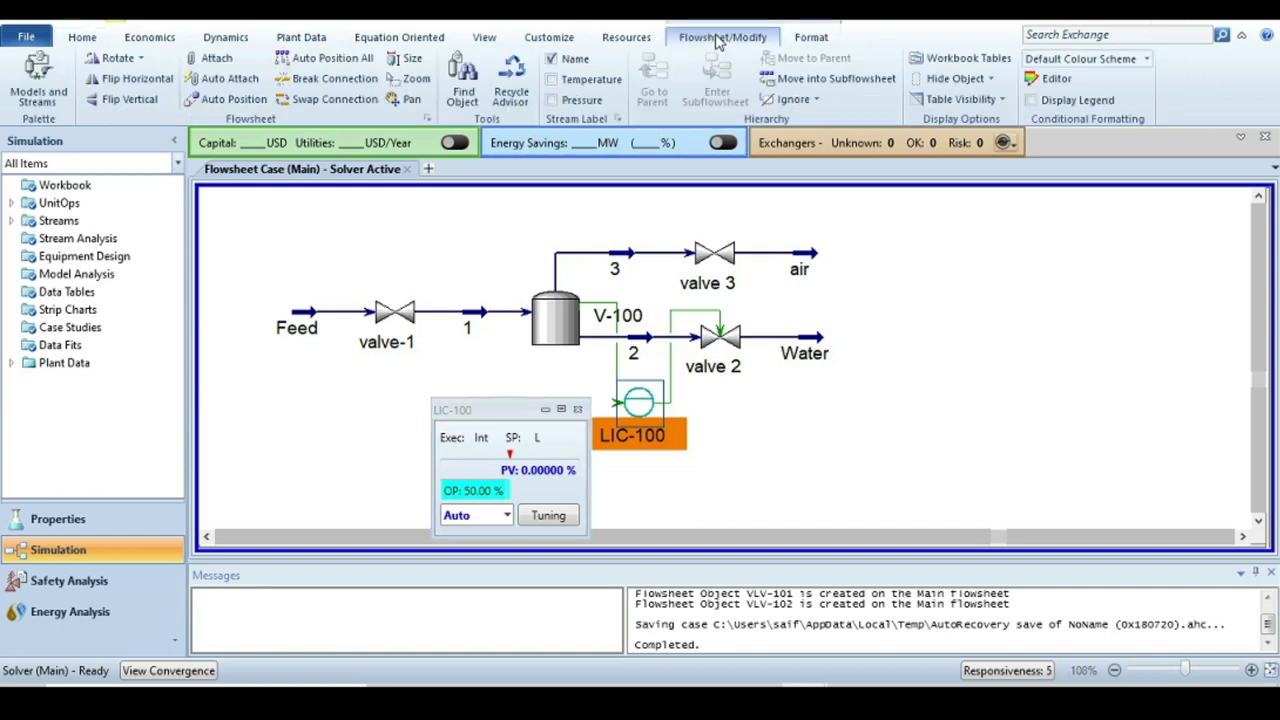
pyautogui.click(40, 80)
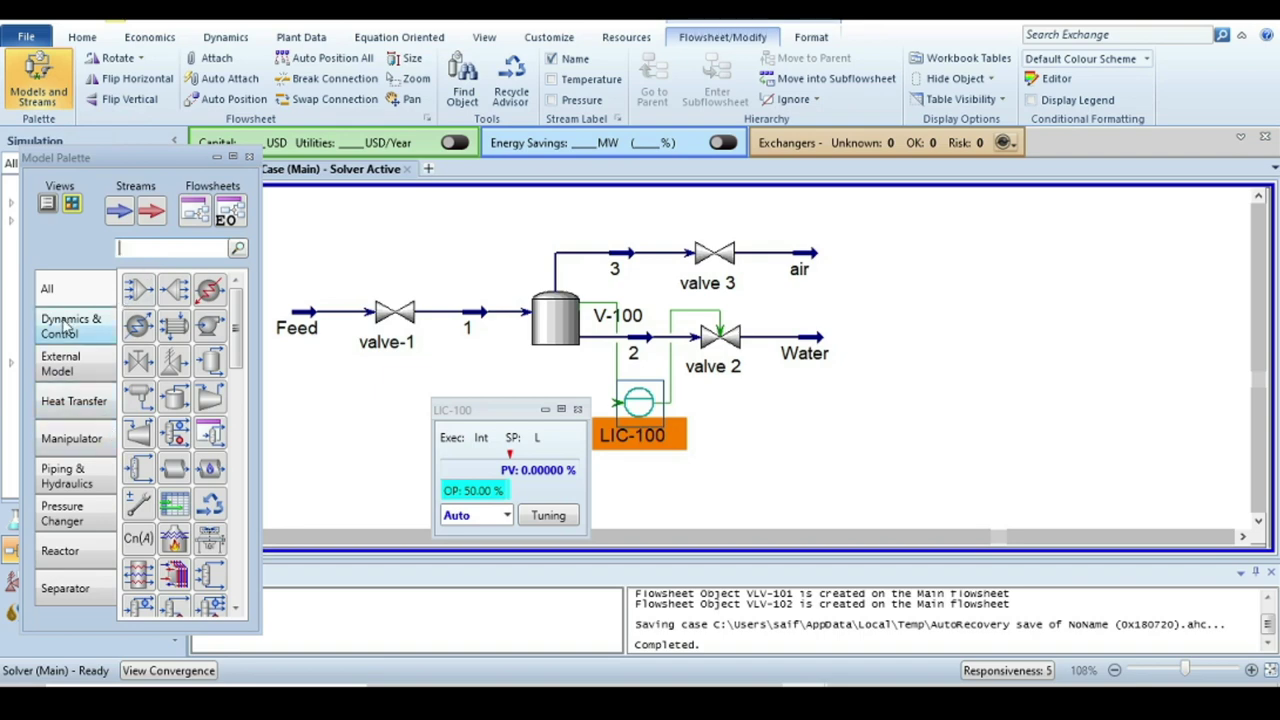
pyautogui.click(65, 341)
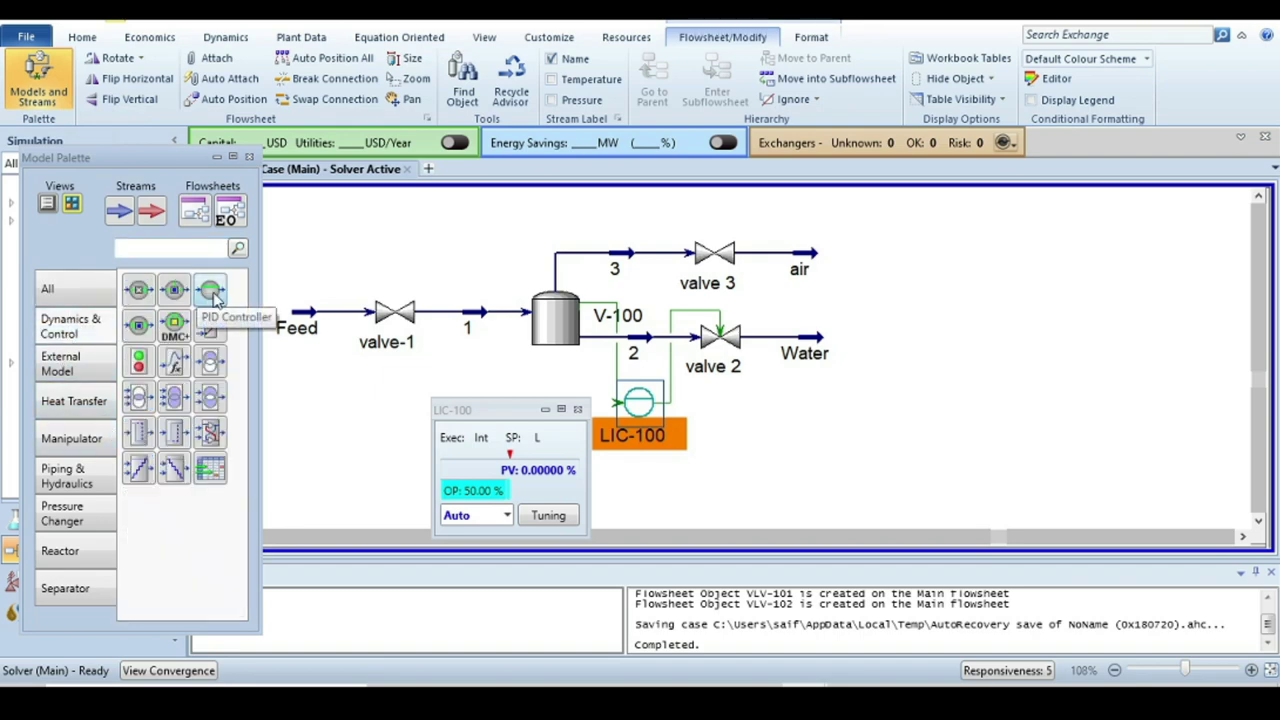
pyautogui.moveTo(205, 292); pyautogui.dragTo(390, 272)
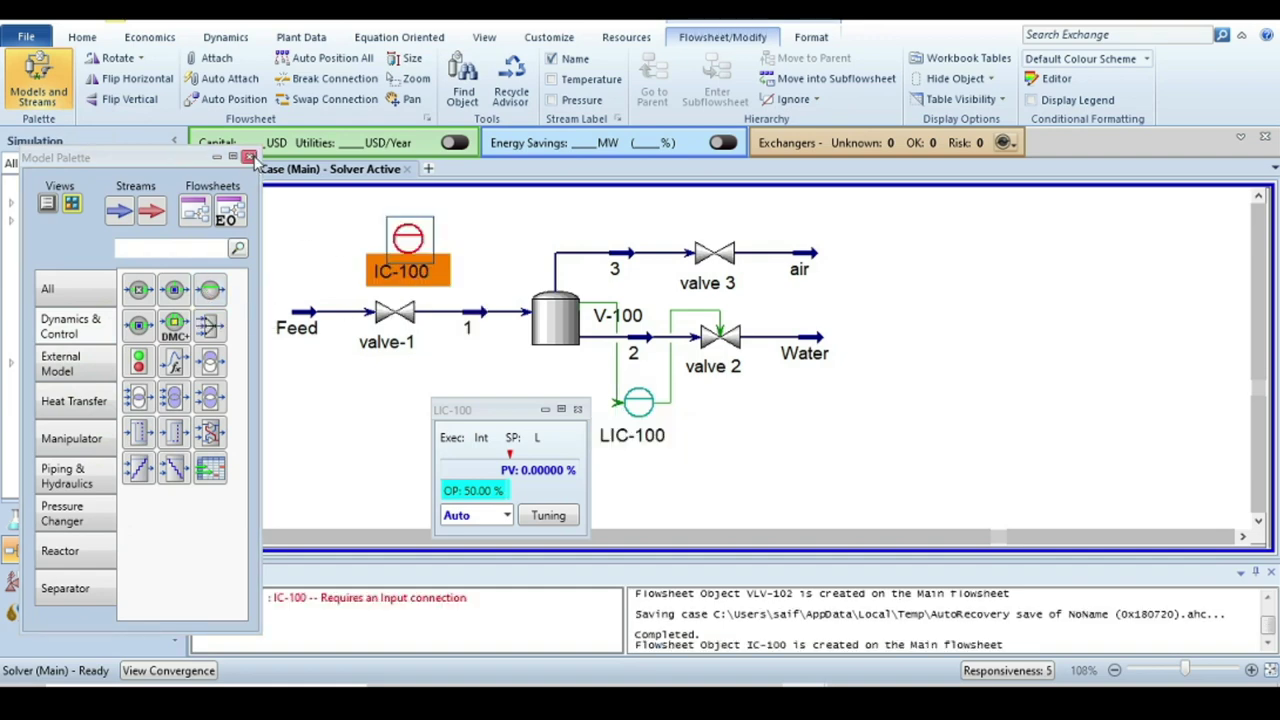
pyautogui.press('F4')
pyautogui.moveTo(410, 255); pyautogui.dragTo(370, 245)
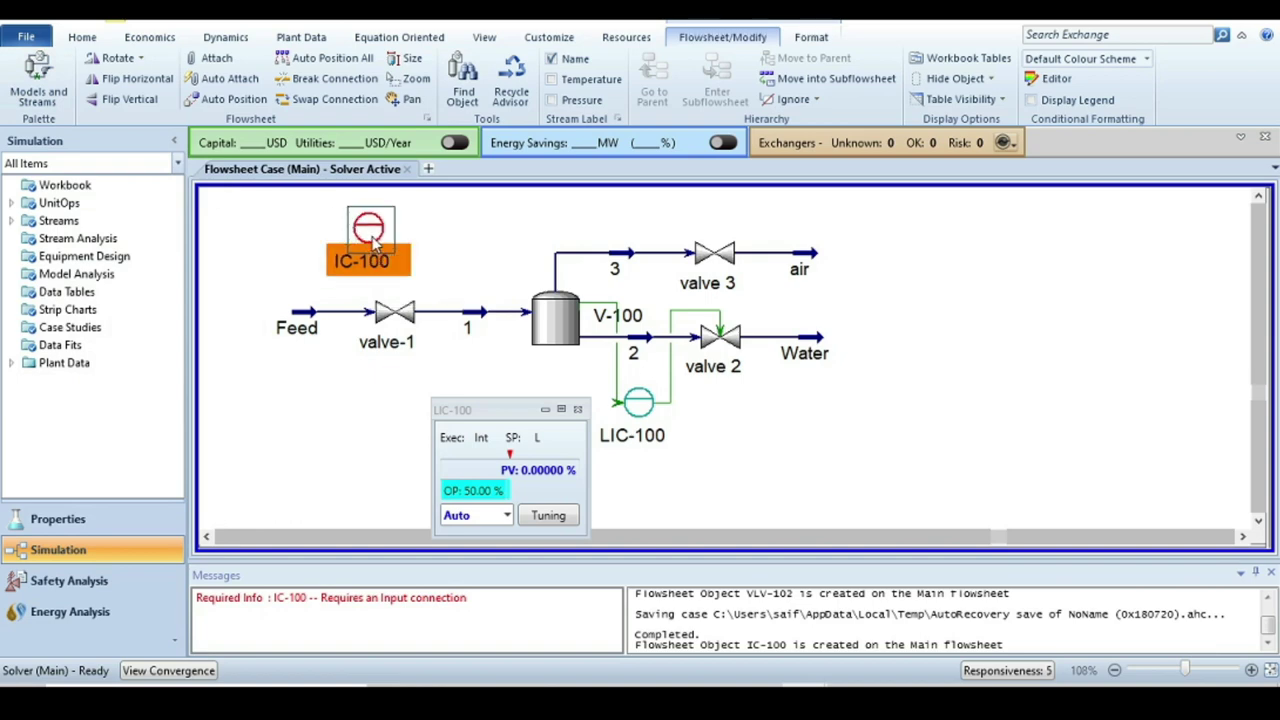
# Set the new PID controller's process variable source to the Mass Flow of the Feed stream
pyautogui.doubleClick(370, 245)
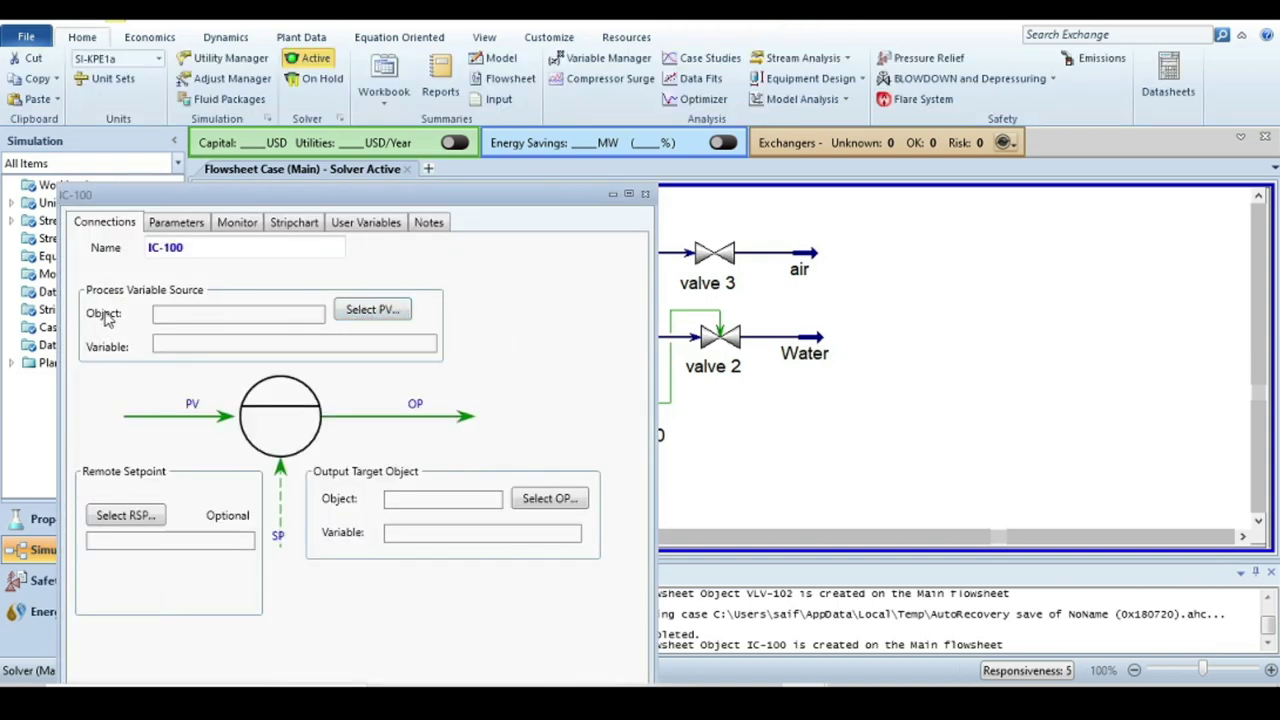
pyautogui.click(372, 311)
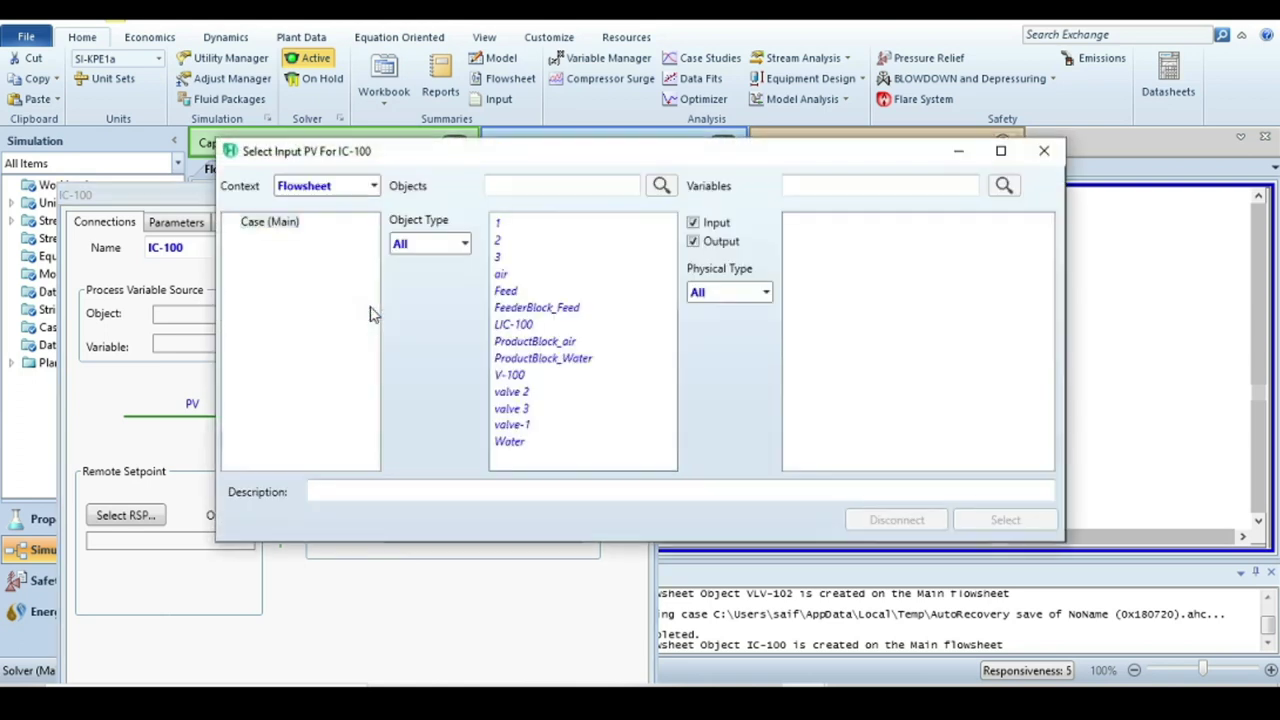
pyautogui.click(505, 291)
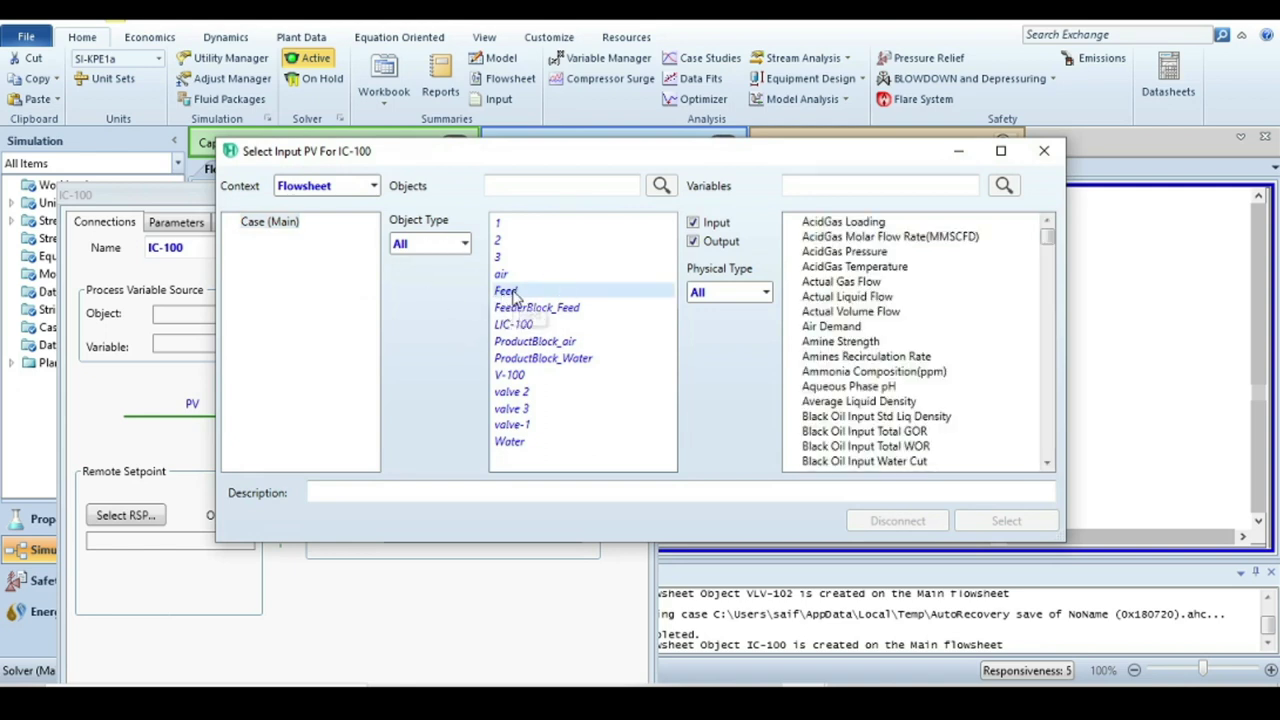
pyautogui.click(830, 186)
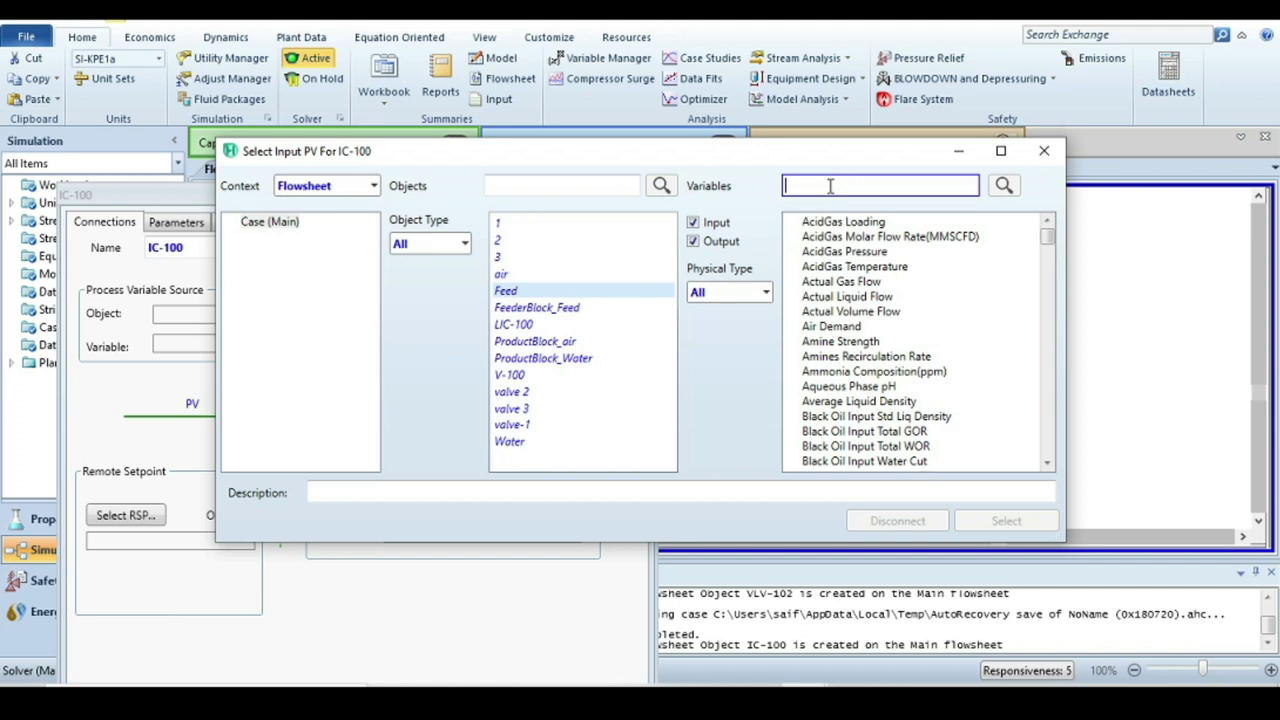
pyautogui.write('mass')
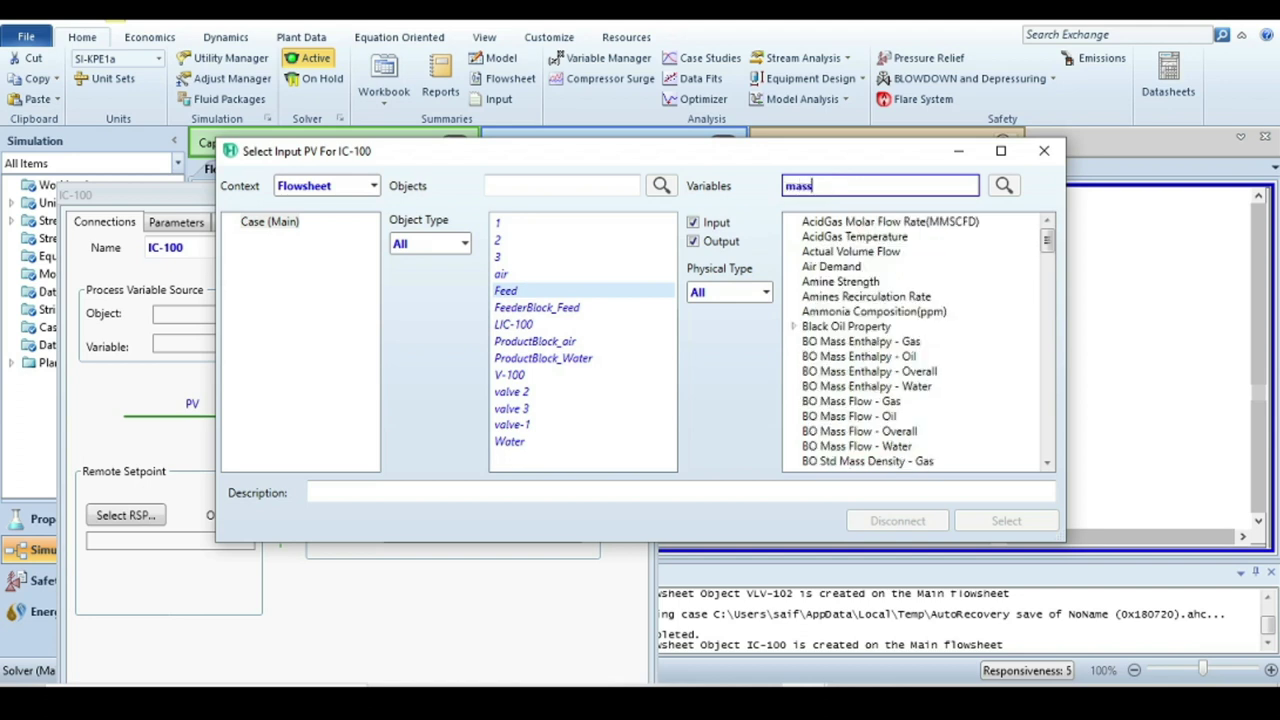
pyautogui.write(' flow')
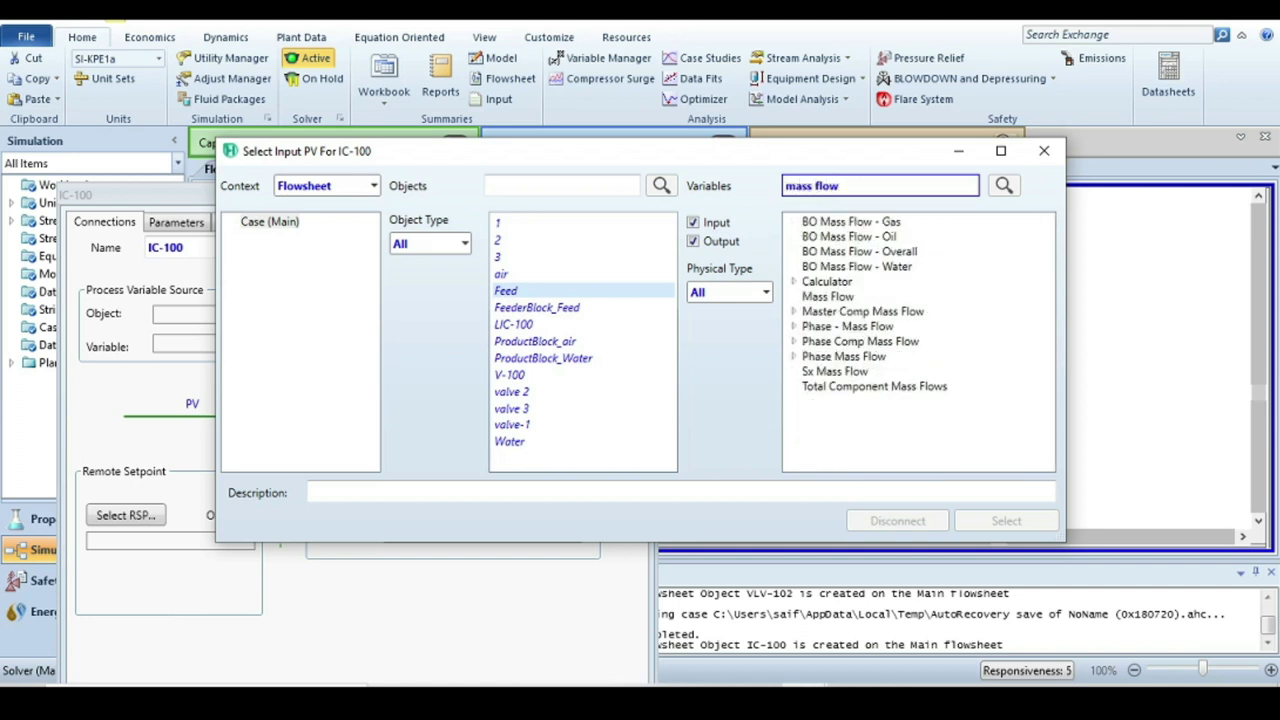
pyautogui.click(848, 297)
pyautogui.click(975, 527)
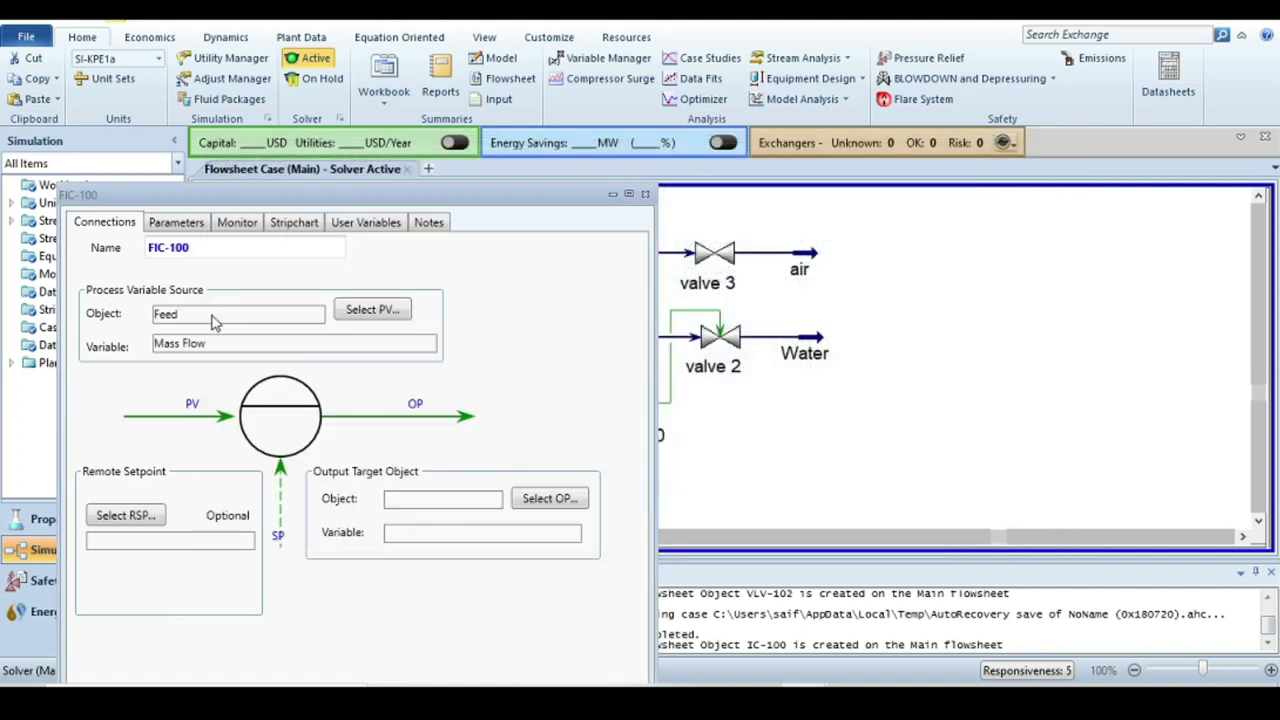
# Set the feed flow controller's output target to valve-1's Actuator Desired Position
pyautogui.moveTo(487, 202); pyautogui.dragTo(1077, 145)
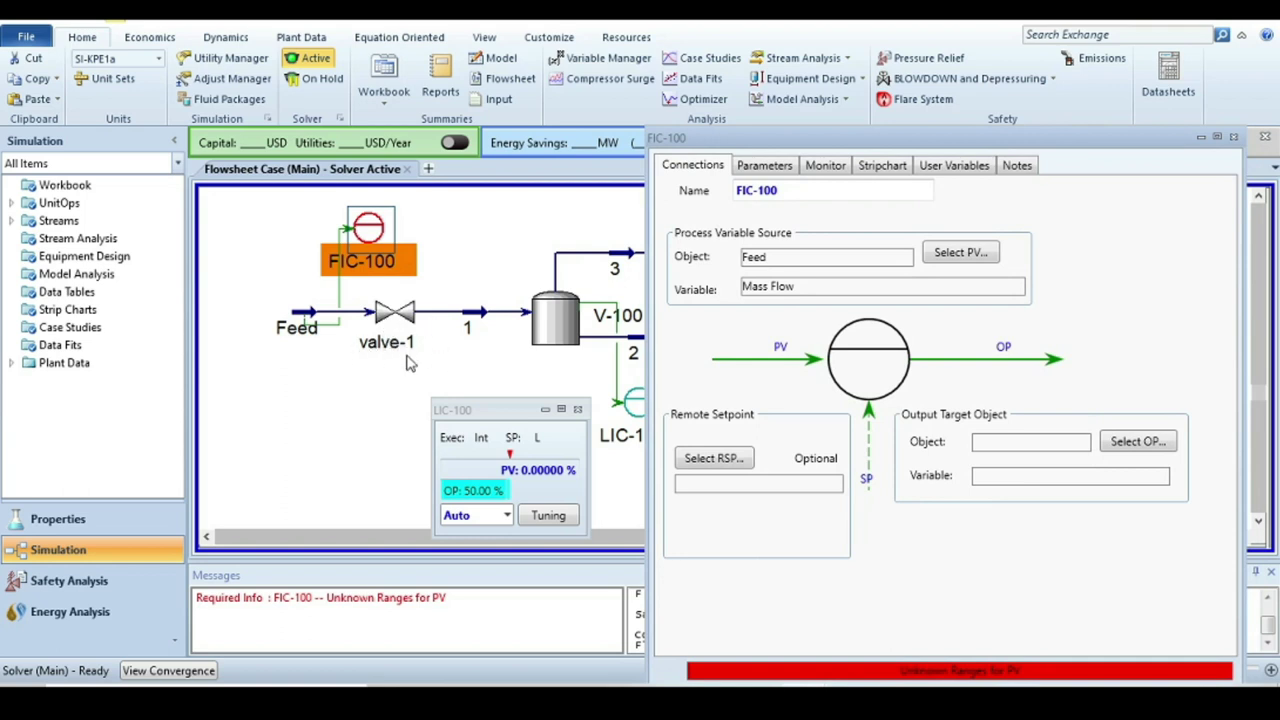
pyautogui.click(1137, 442)
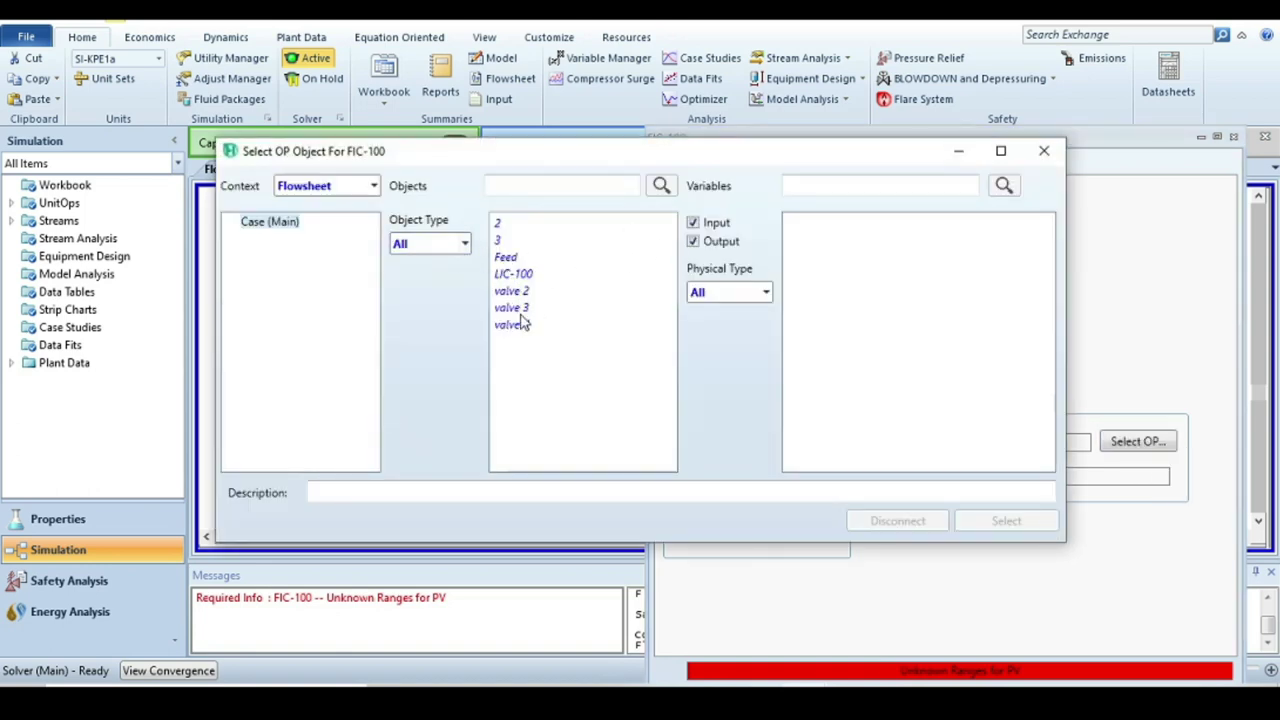
pyautogui.moveTo(587, 170); pyautogui.dragTo(798, 162)
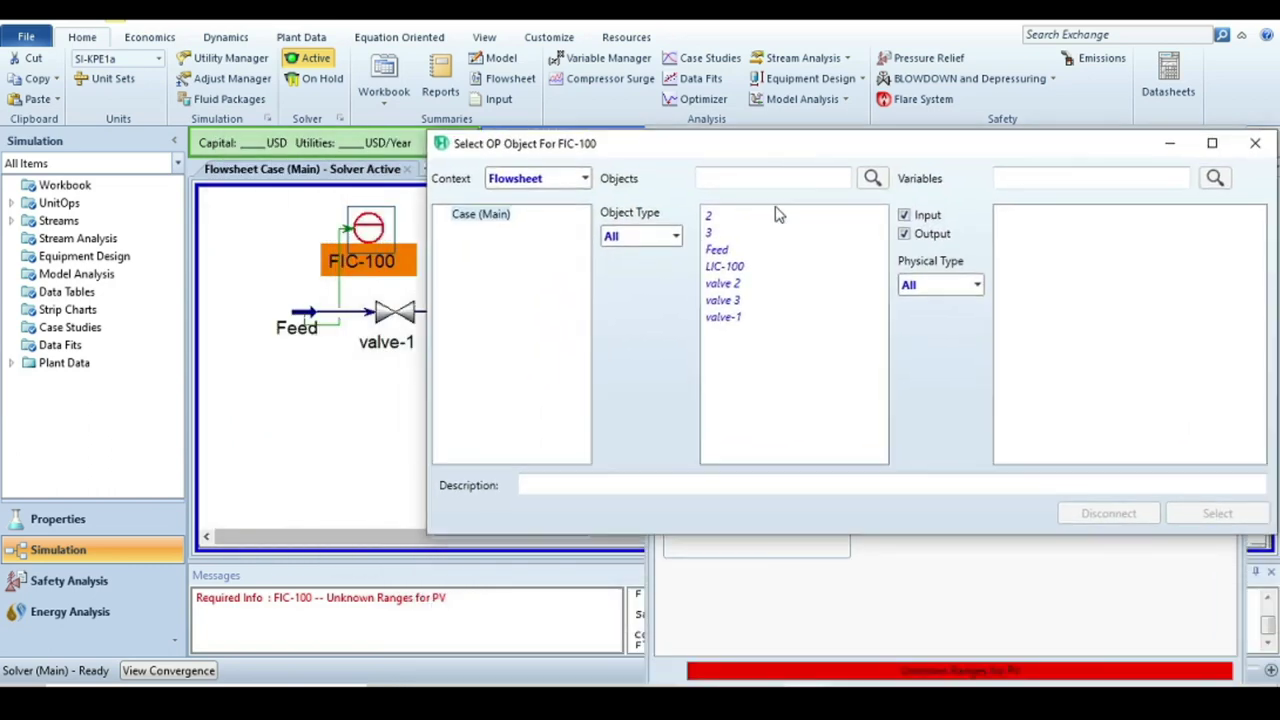
pyautogui.click(732, 318)
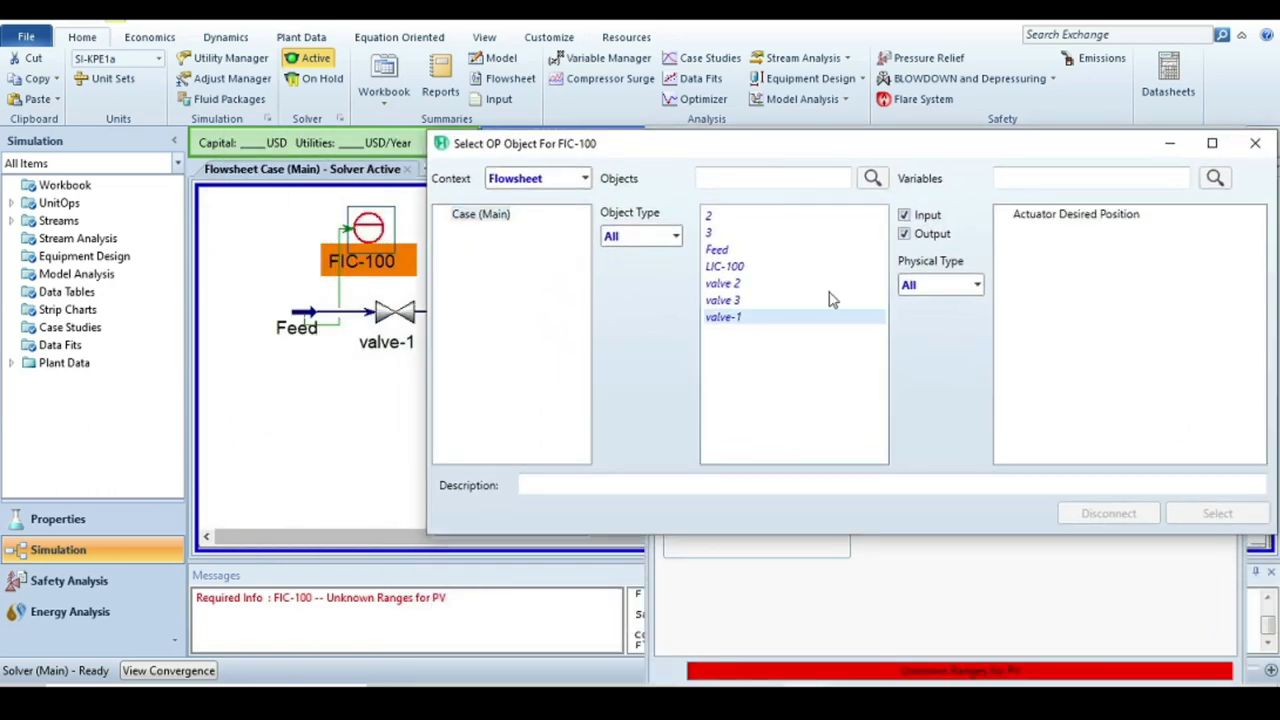
pyautogui.click(1093, 220)
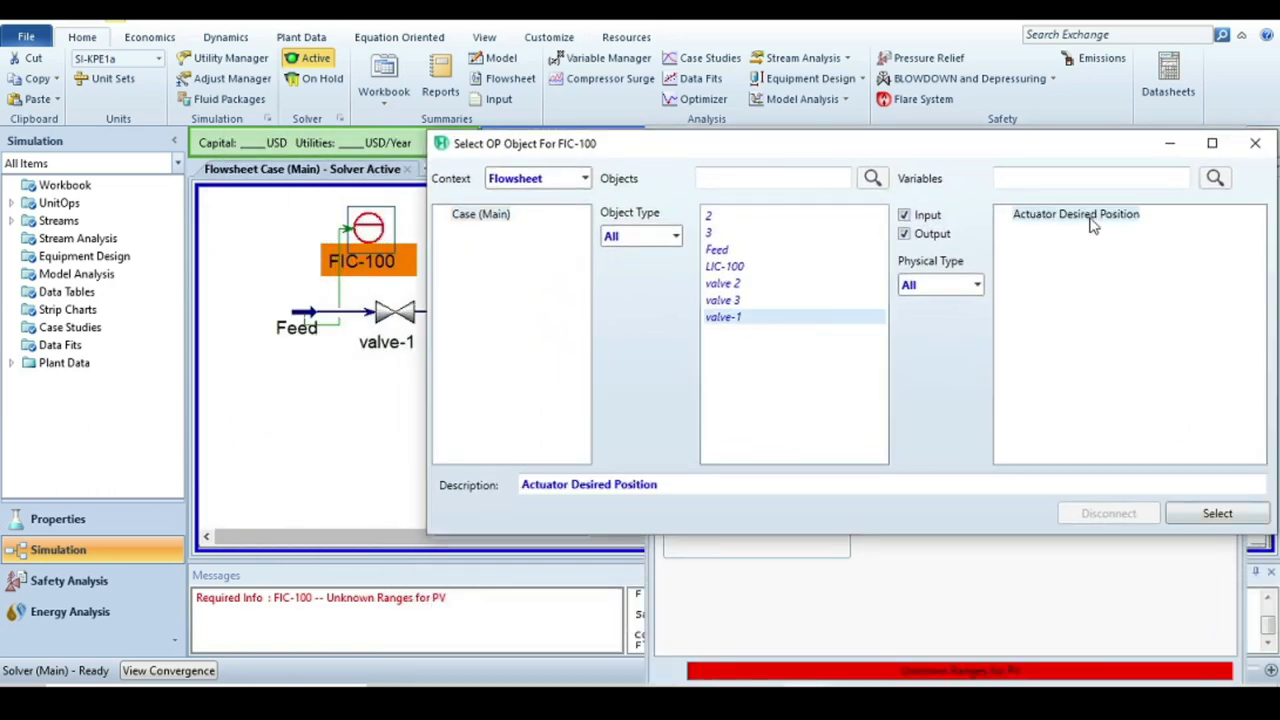
pyautogui.click(1216, 513)
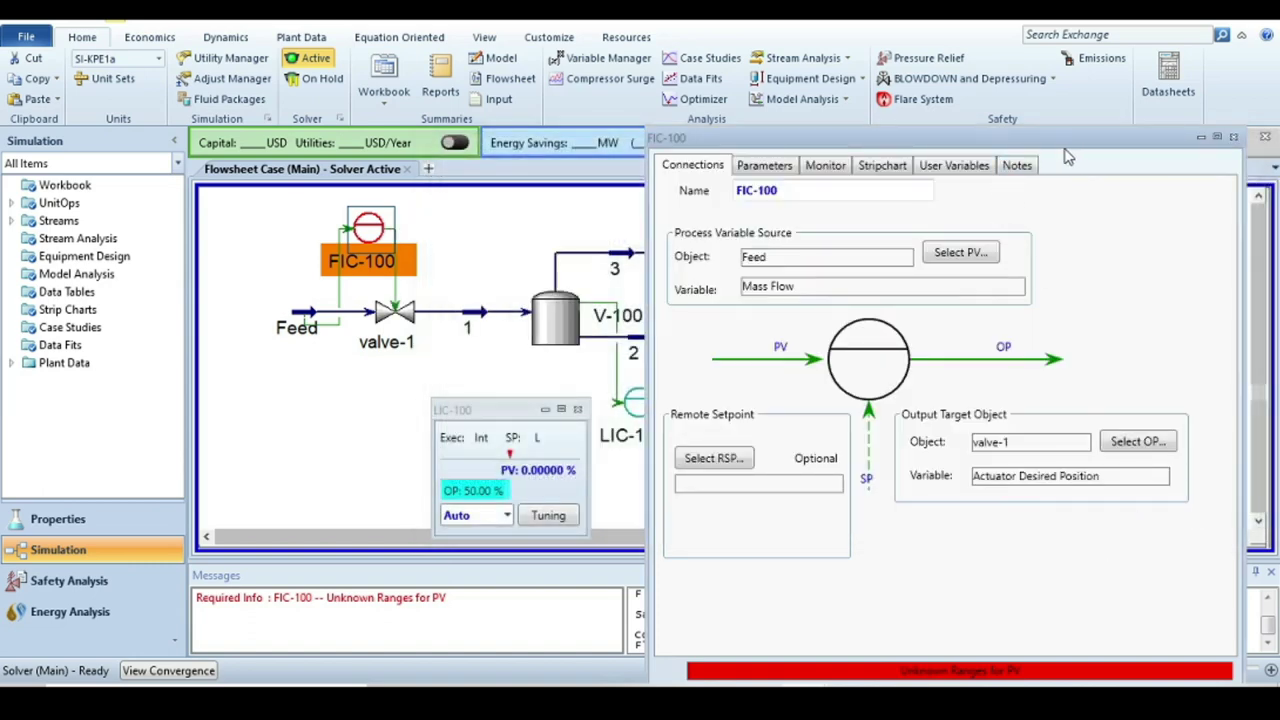
# Open FIC-100's configuration parameters and try to set the controller mode to Auto
pyautogui.doubleClick(1115, 145)
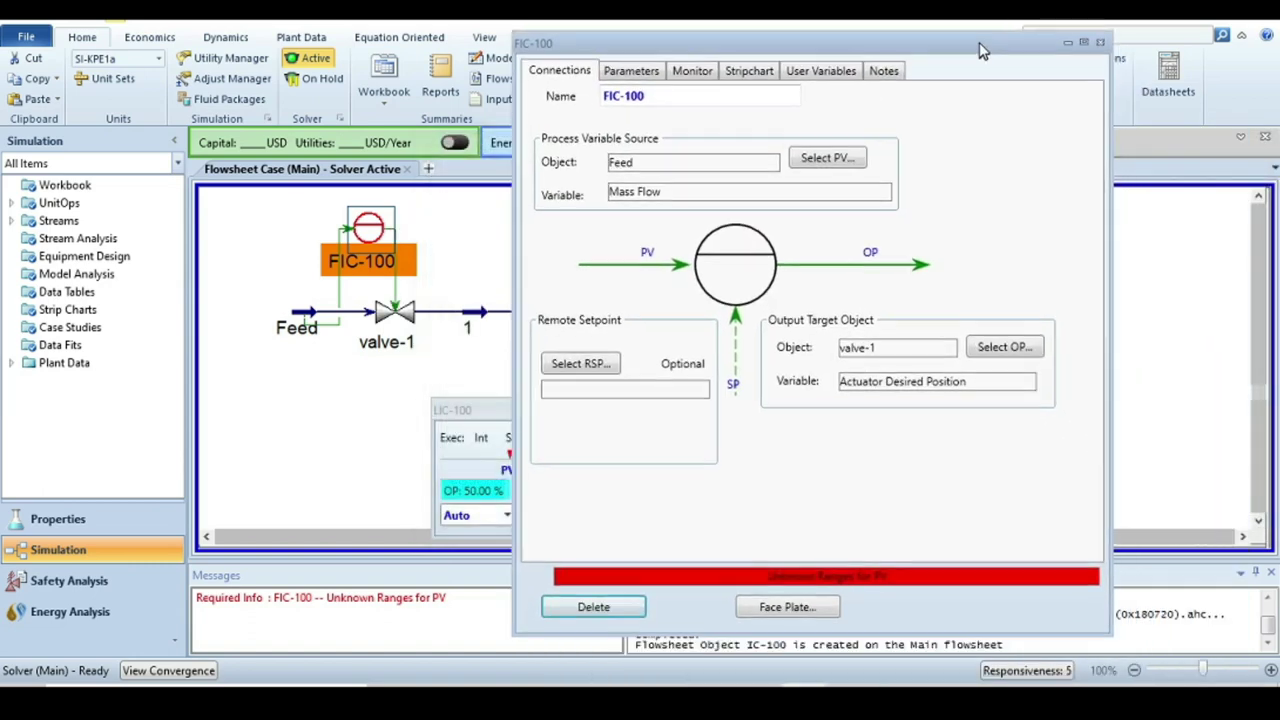
pyautogui.click(632, 72)
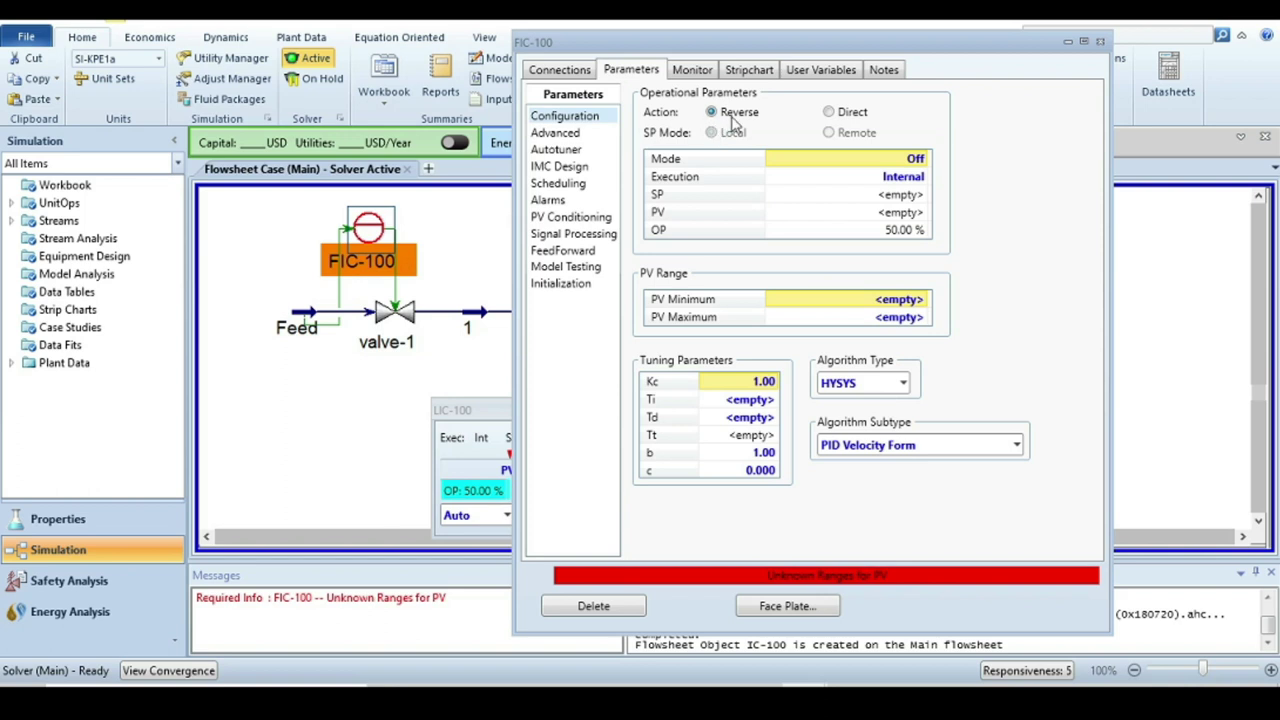
pyautogui.click(910, 162)
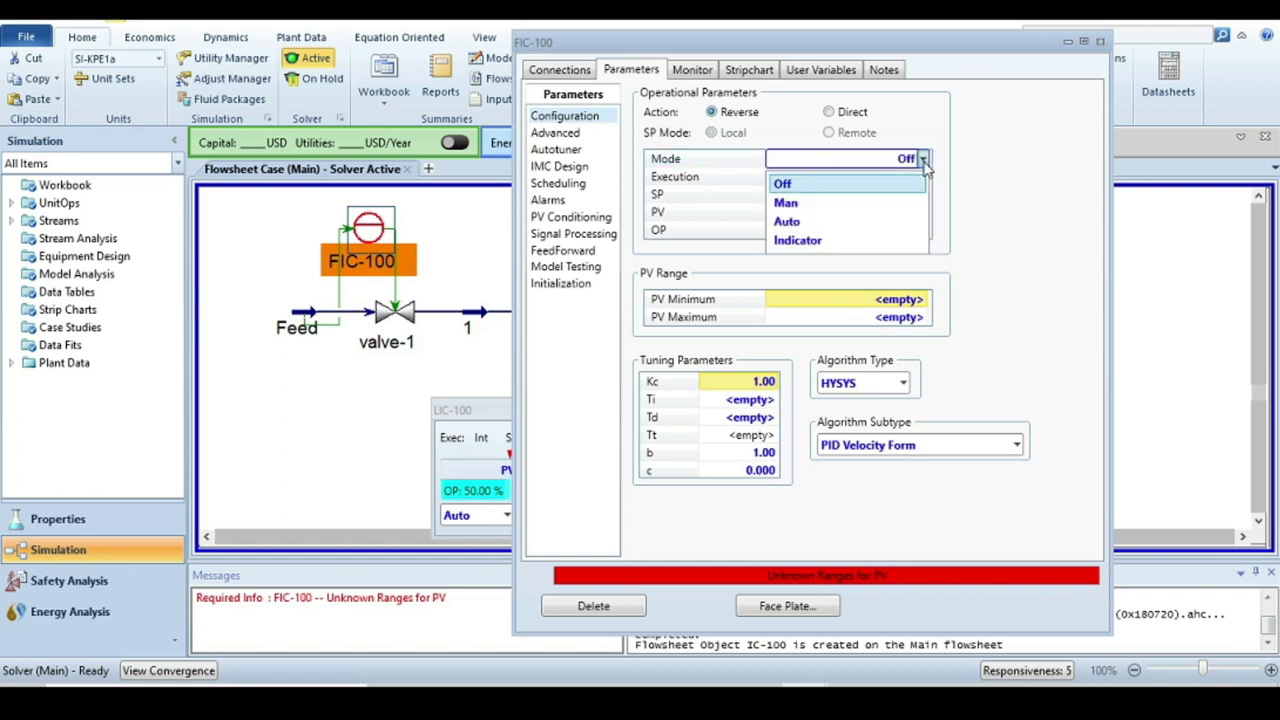
pyautogui.click(803, 221)
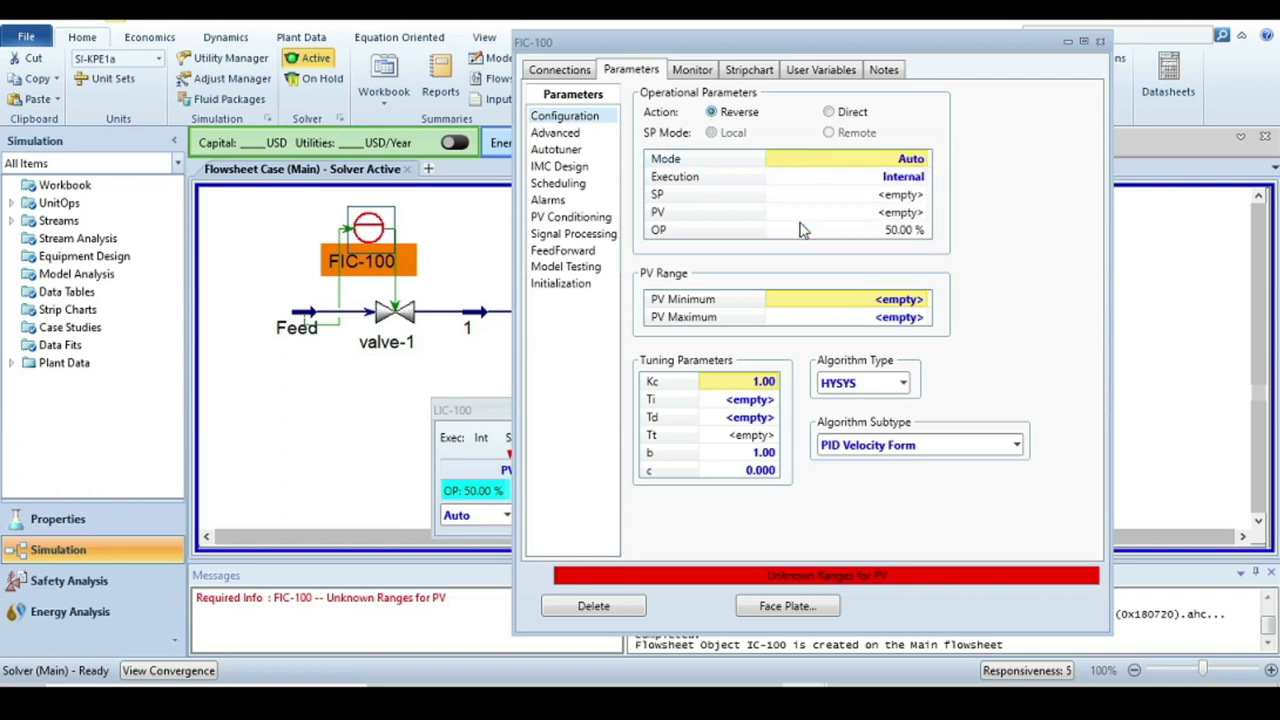
pyautogui.click(901, 196)
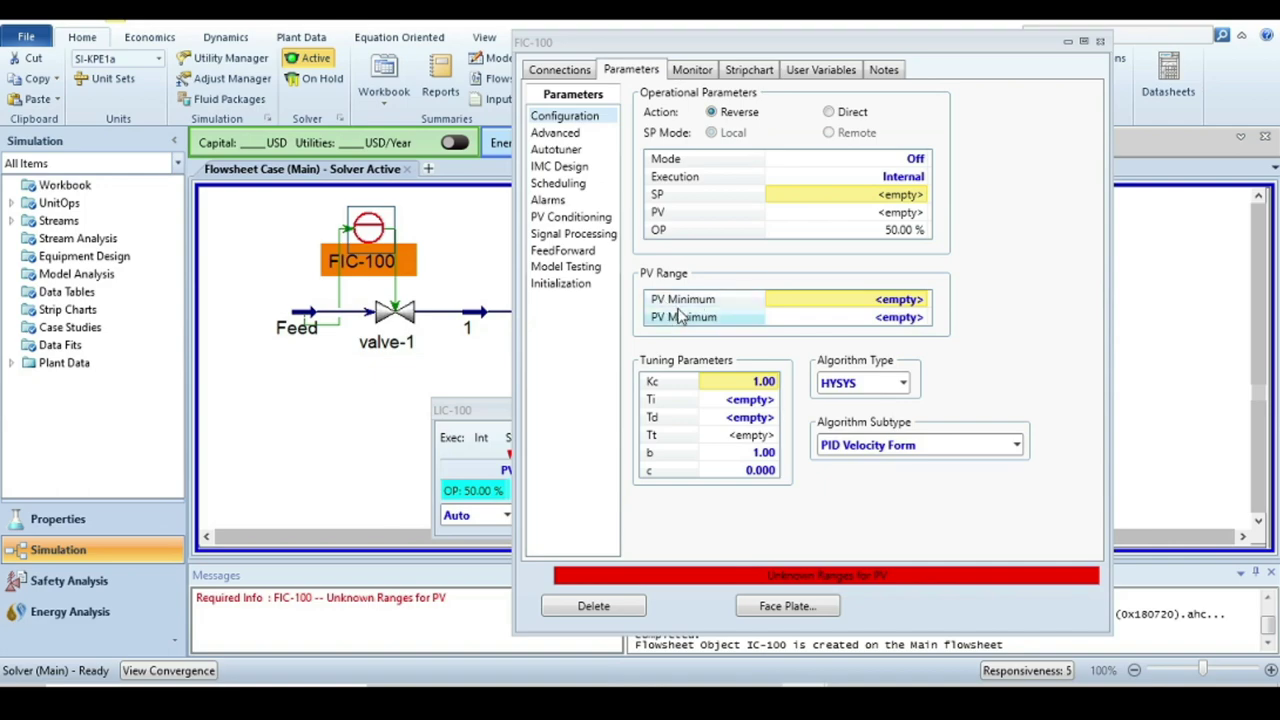
# Check the controller specs slide in PowerPoint, return to FIC-100 in HYSYS and set its PV range from 0 to 7000 kg/h
pyautogui.hotkey('alt', 'Tab')
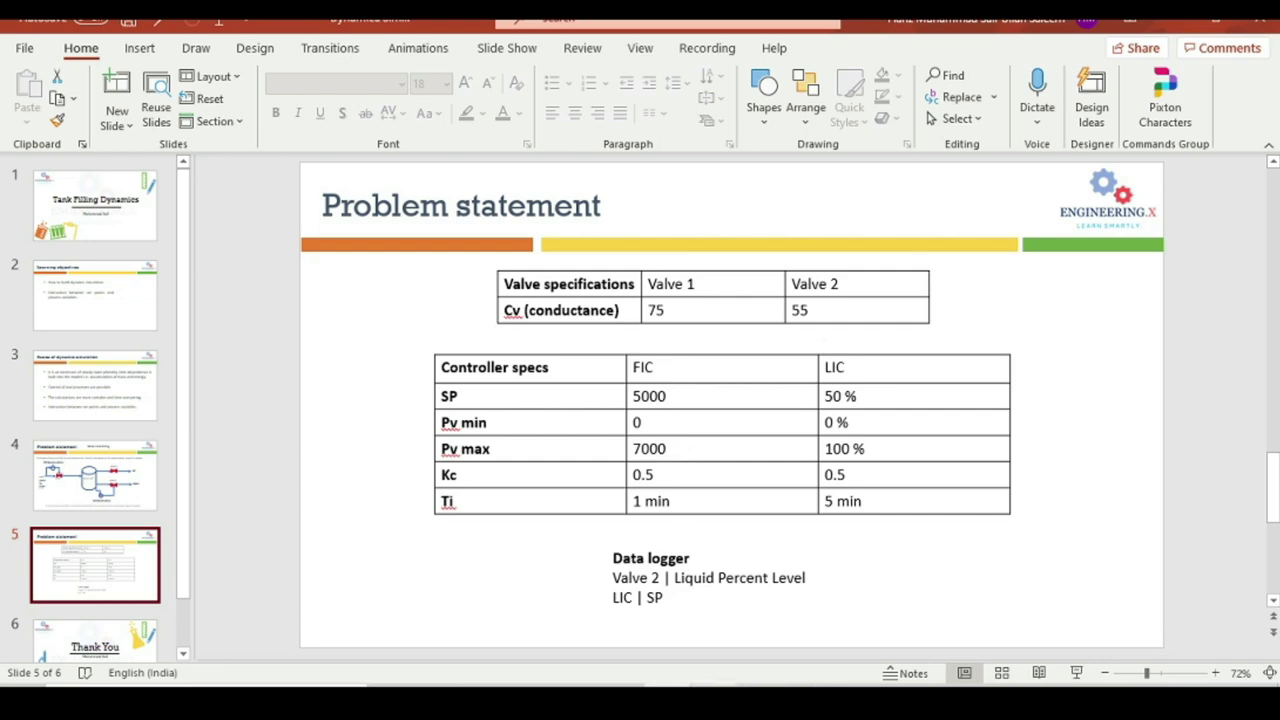
pyautogui.moveTo(807, 700)
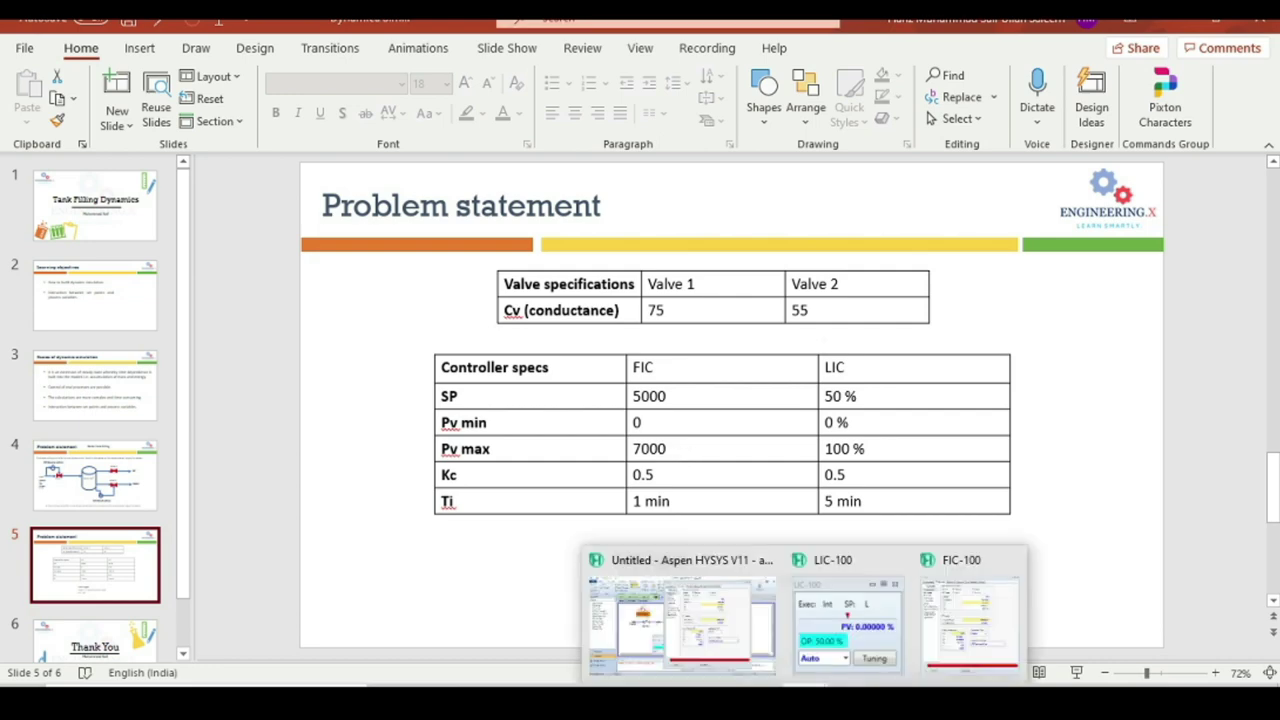
pyautogui.click(975, 640)
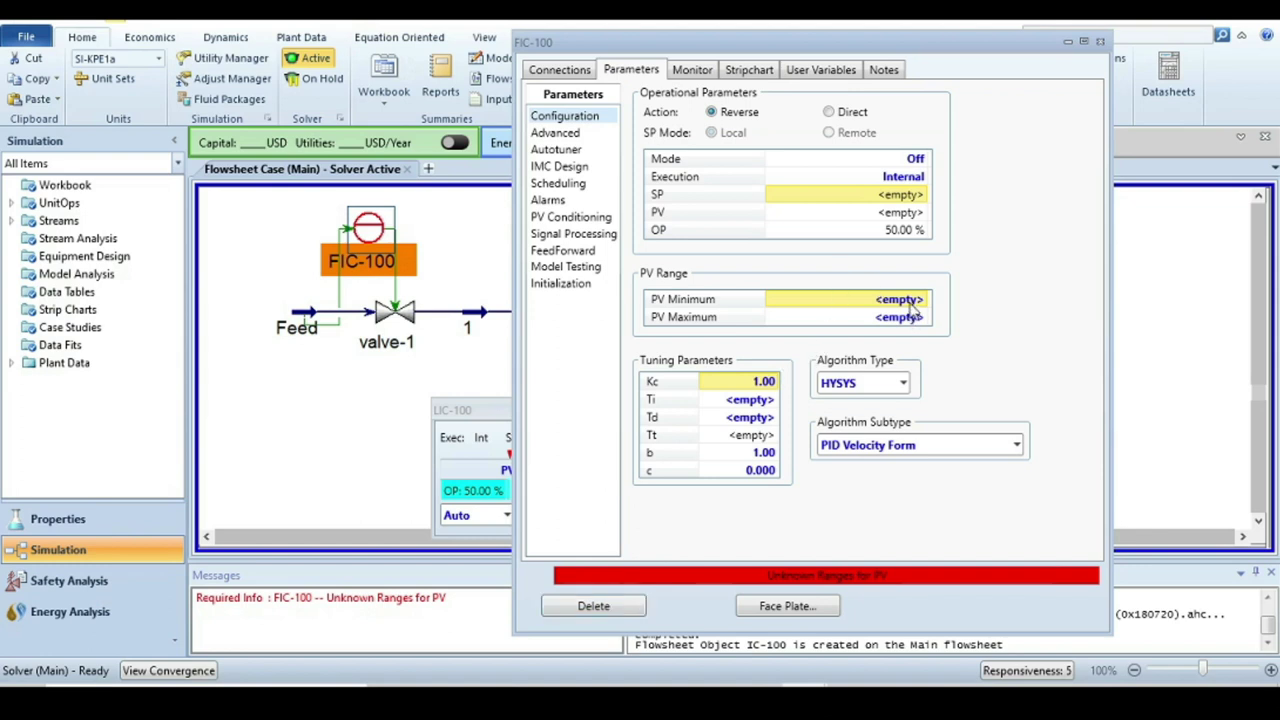
pyautogui.write('0')
pyautogui.press('Return')
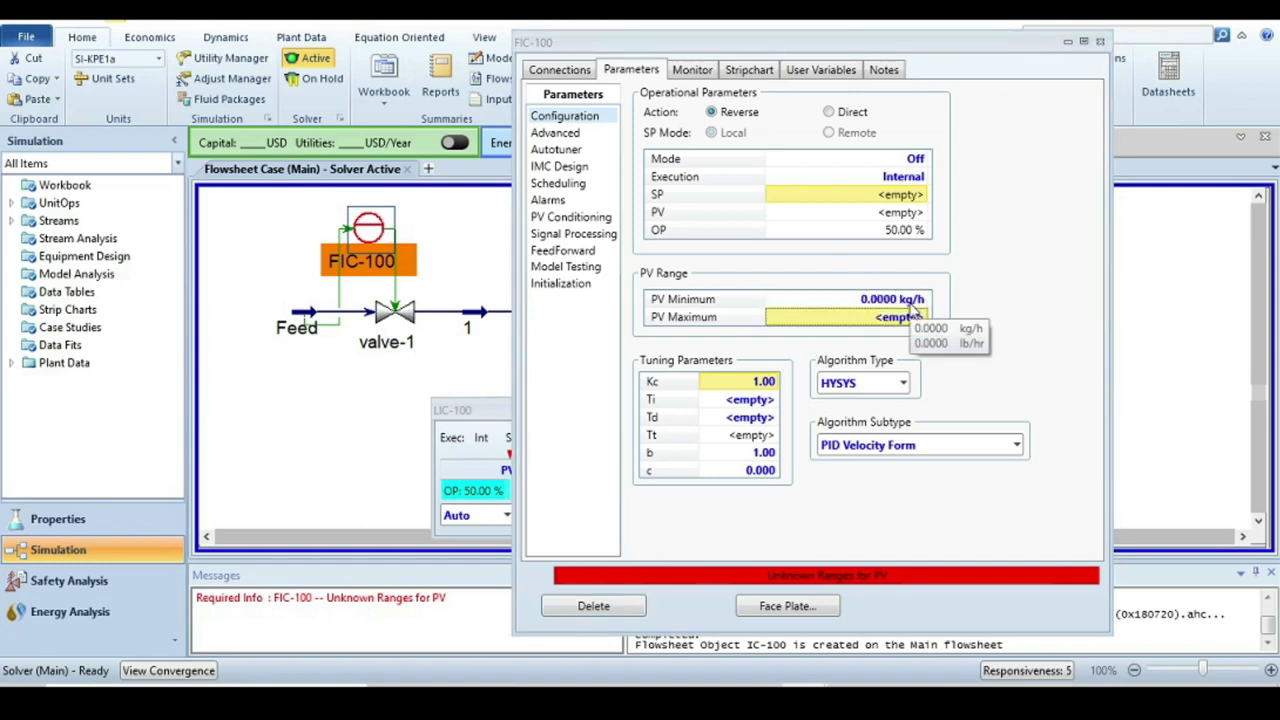
pyautogui.write('7000')
pyautogui.press('Return')
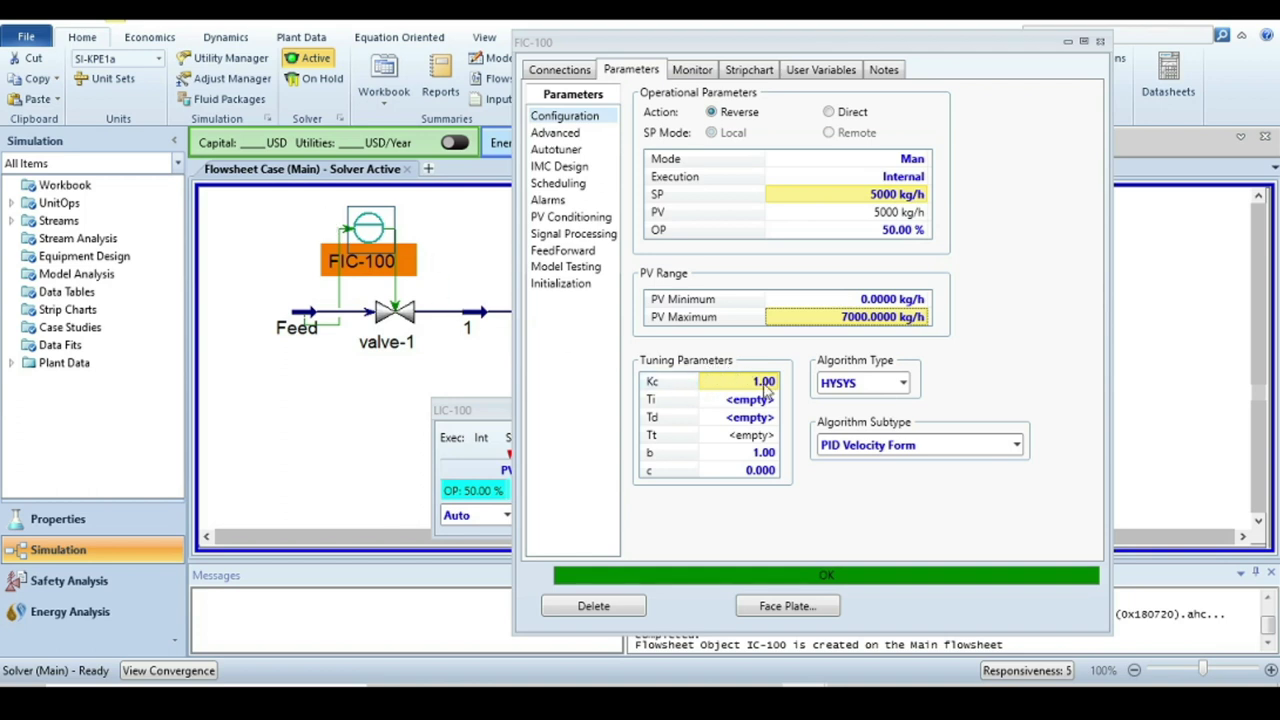
# Set FIC-100's tuning parameters to a Kc of 0.5 and a Ti of 1
pyautogui.write('0')
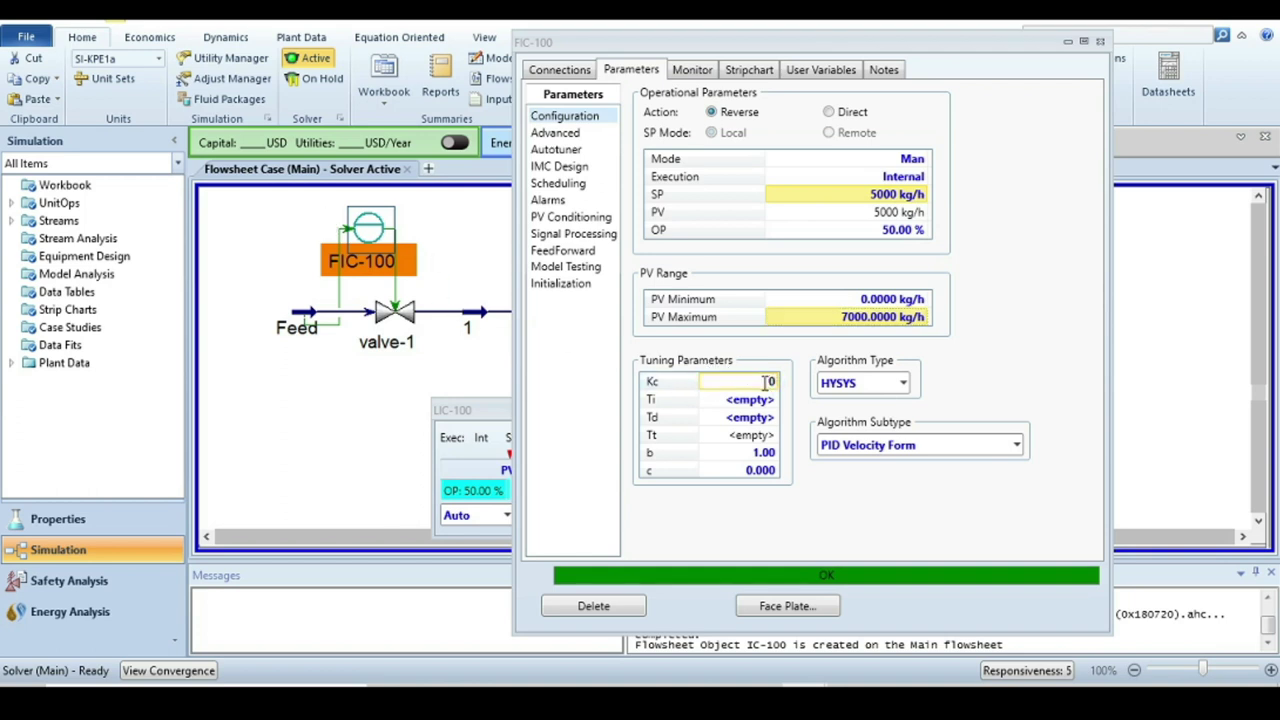
pyautogui.write('.5')
pyautogui.press('Return')
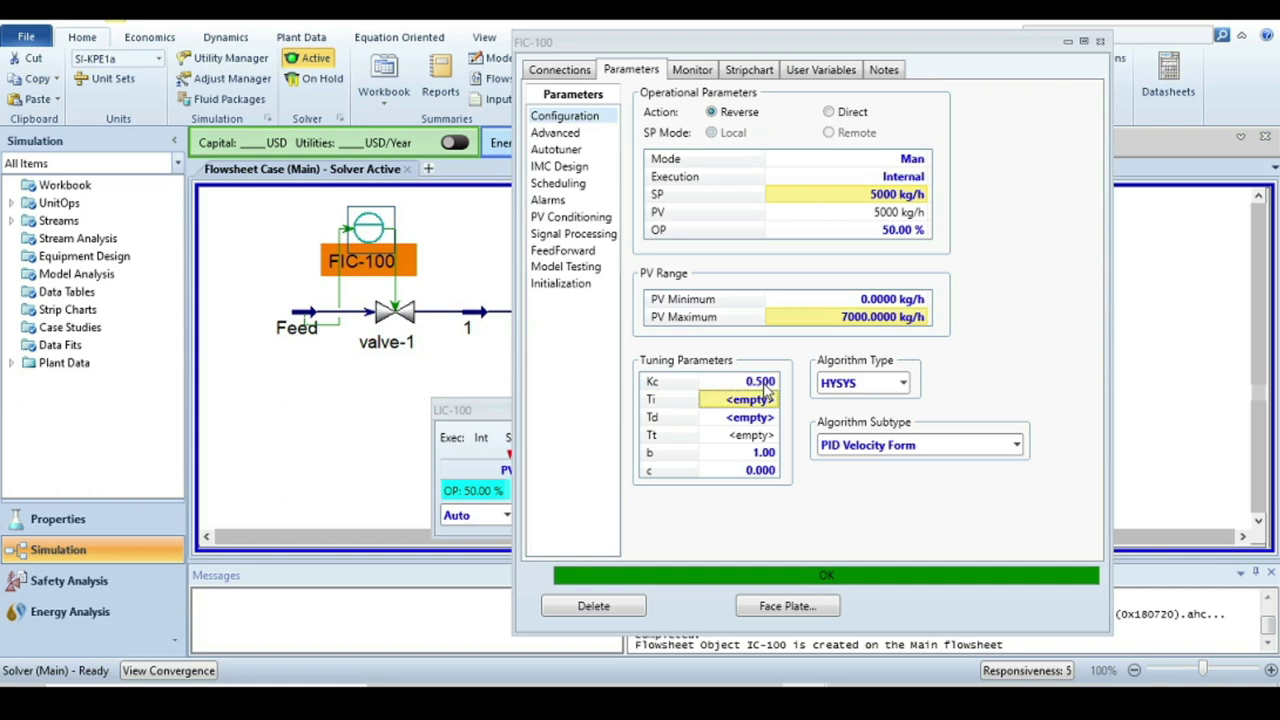
pyautogui.write('0.3')
pyautogui.press('Return')
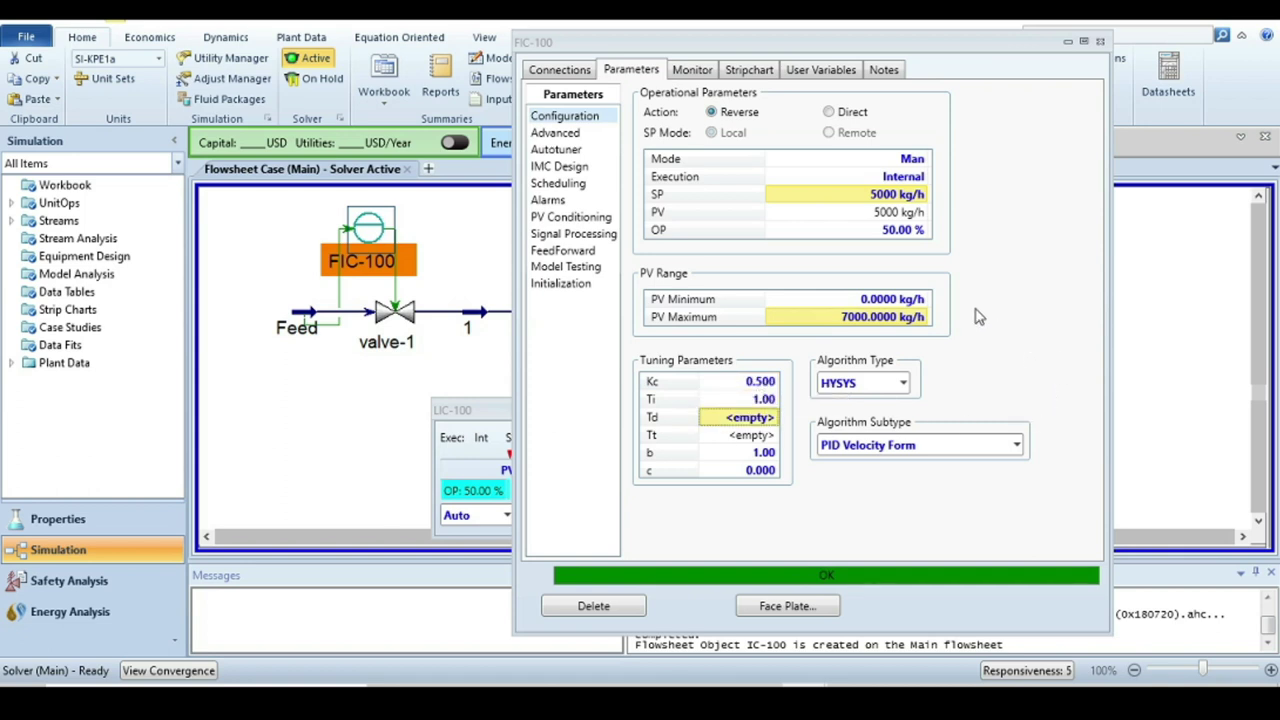
# Show FIC-100's face plate, close the controller's property window and place both controller face plates beside the flowsheet
pyautogui.click(775, 607)
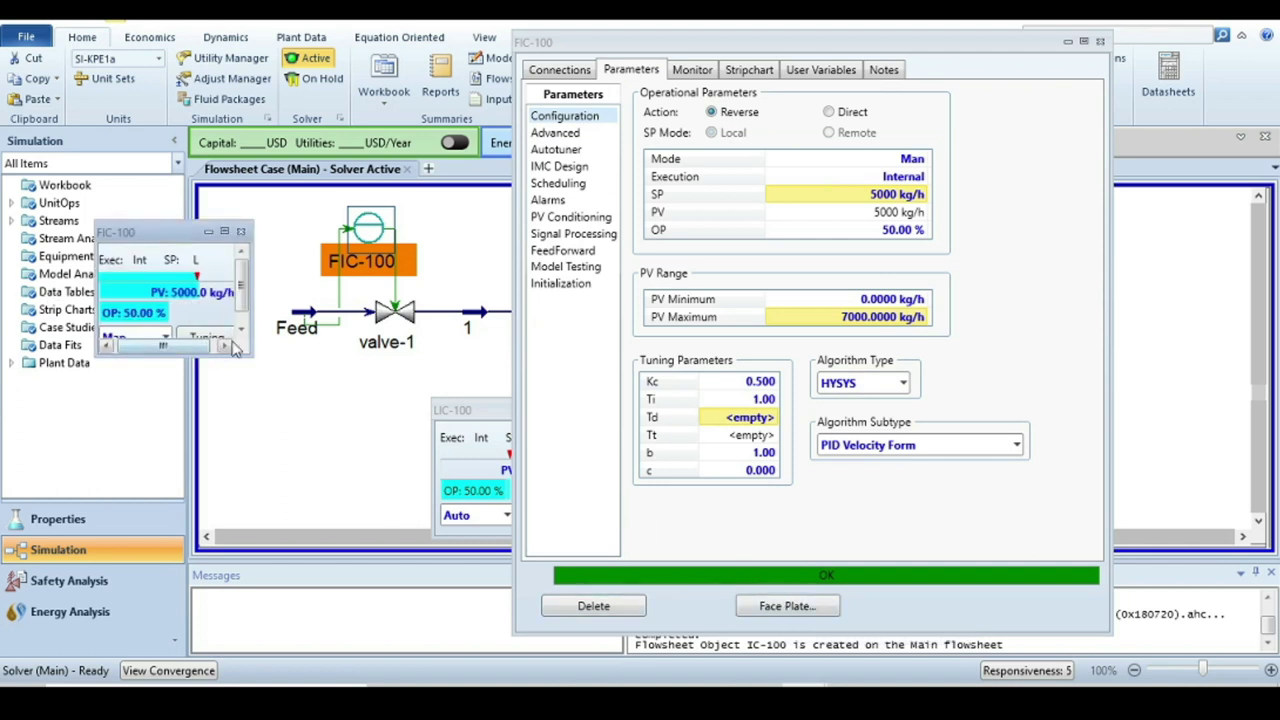
pyautogui.click(1101, 42)
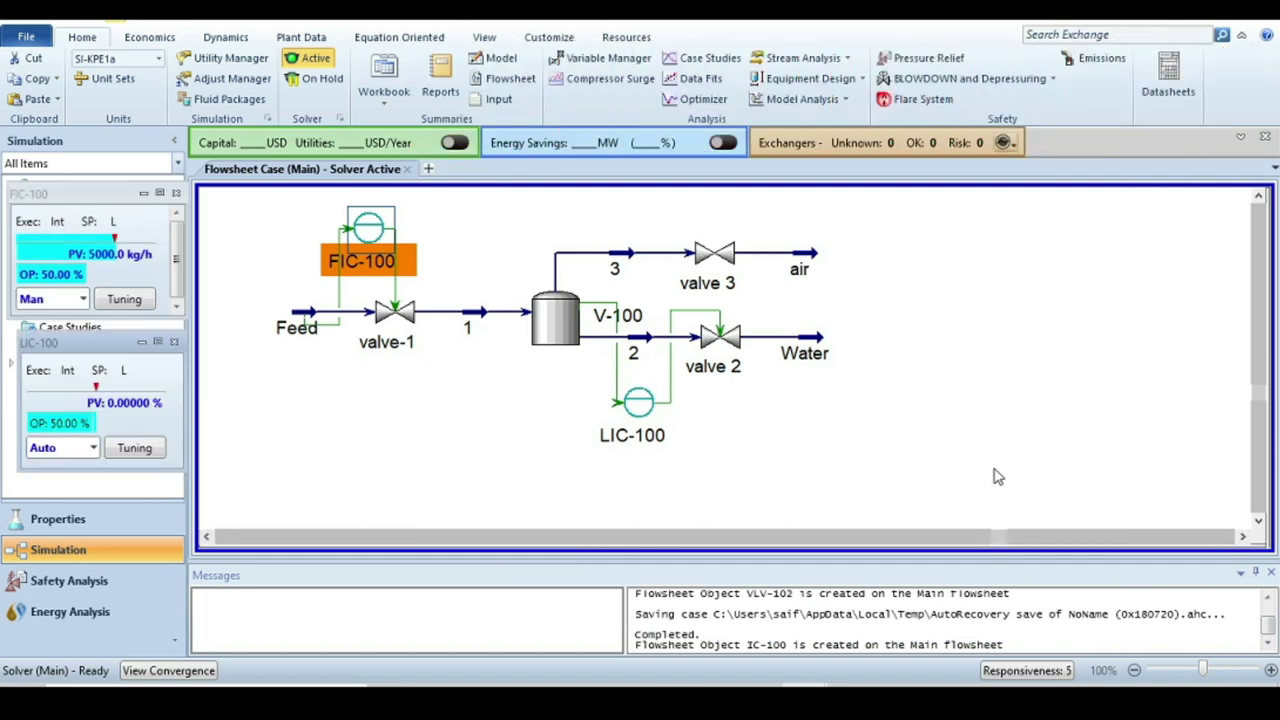
# Request dynamics mode, resolve the flagged items in steady state and apply the Dynamics Assistant's change that disables stream pressure specifications
pyautogui.click(224, 40)
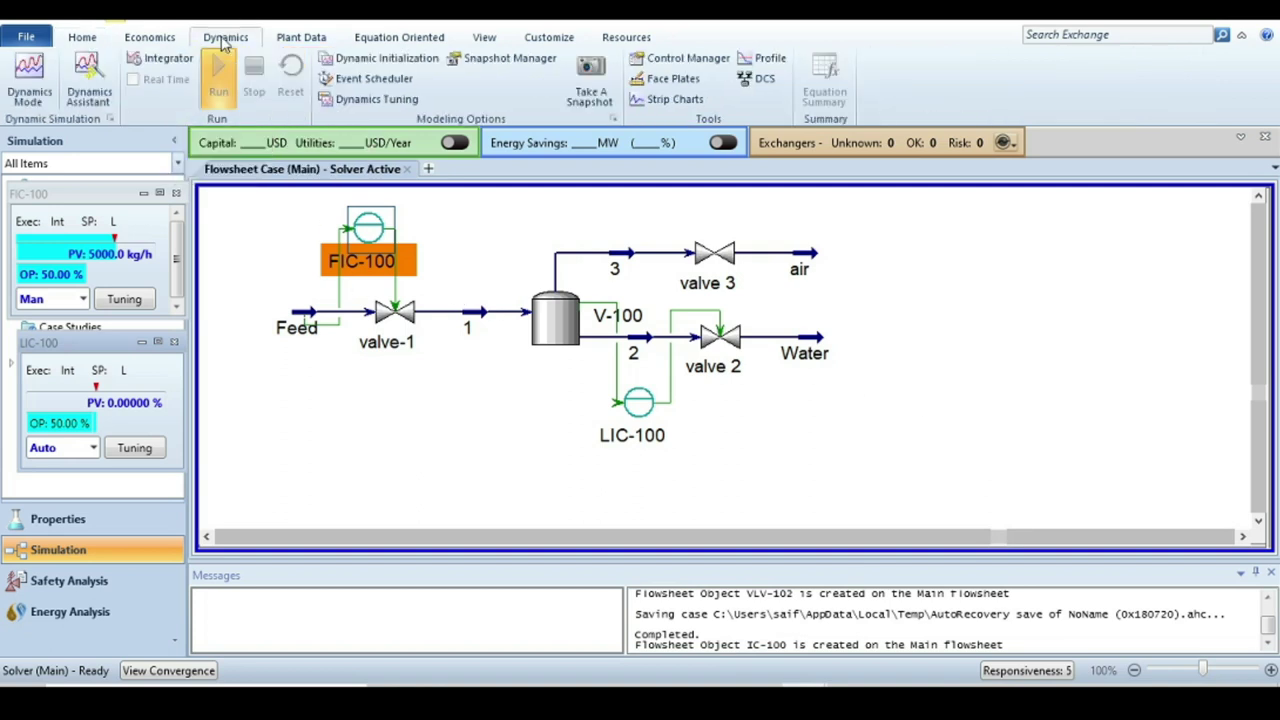
pyautogui.click(30, 78)
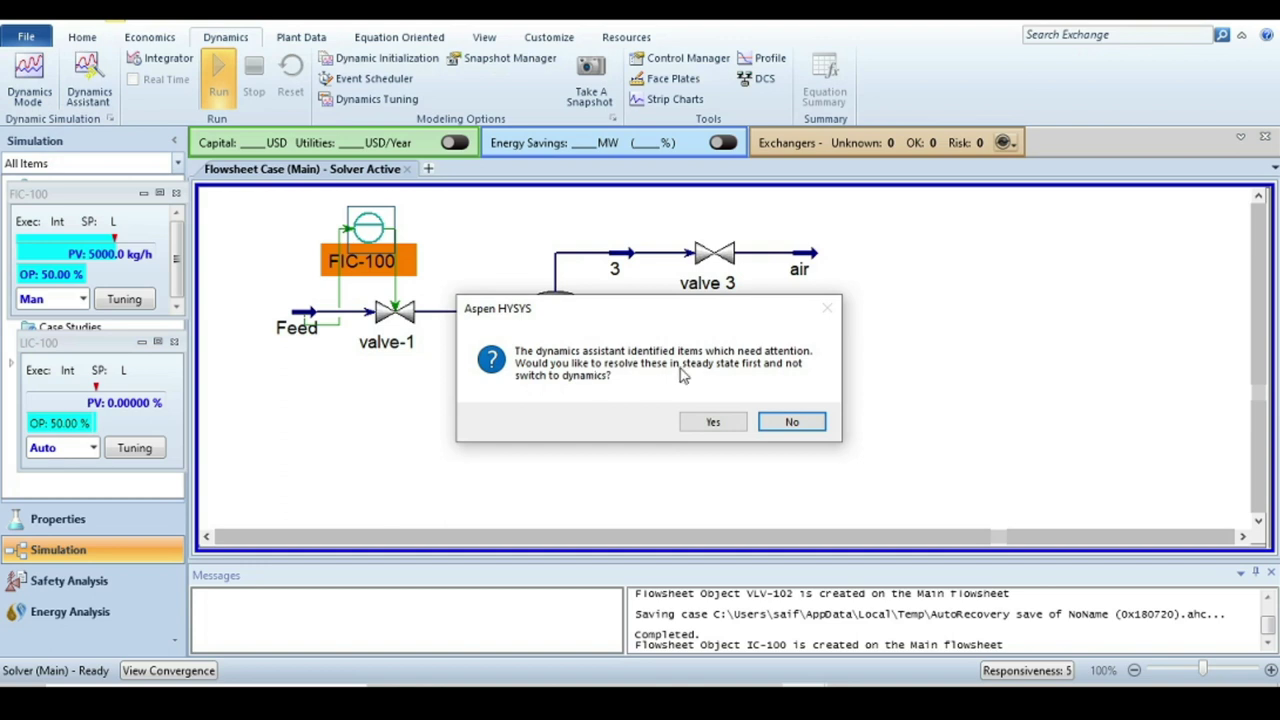
pyautogui.click(708, 425)
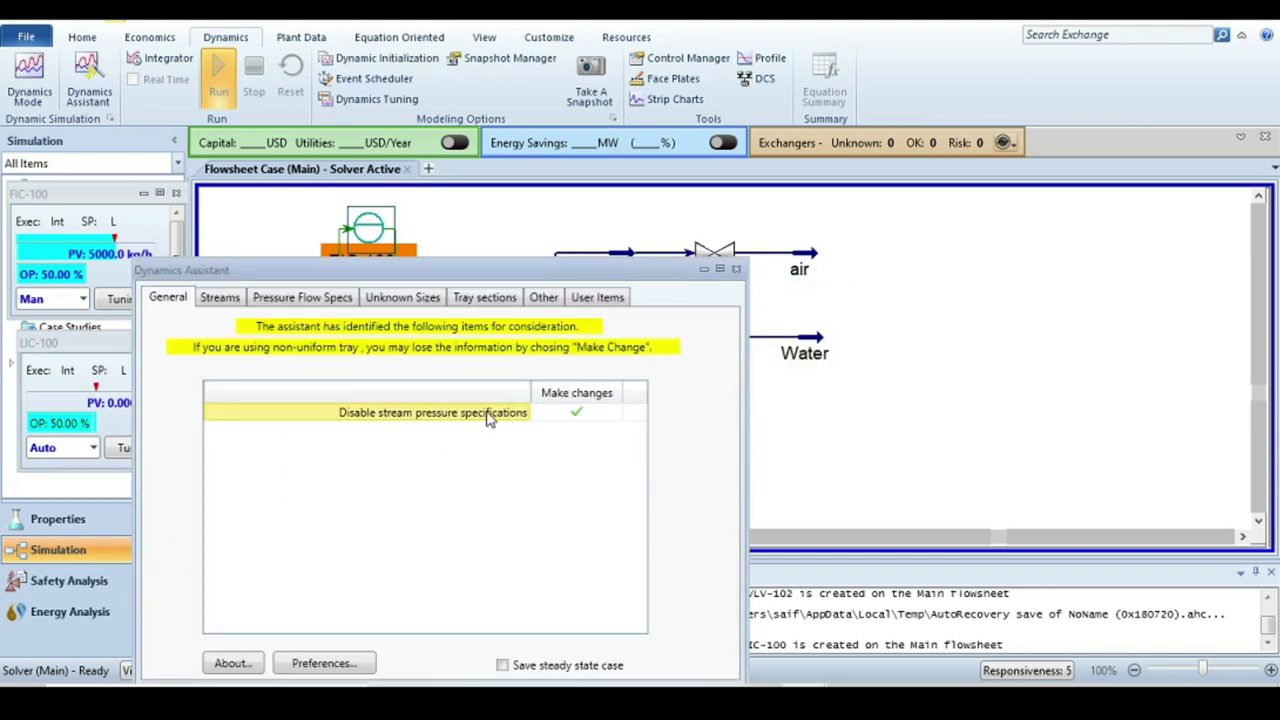
pyautogui.moveTo(534, 271); pyautogui.dragTo(766, 169)
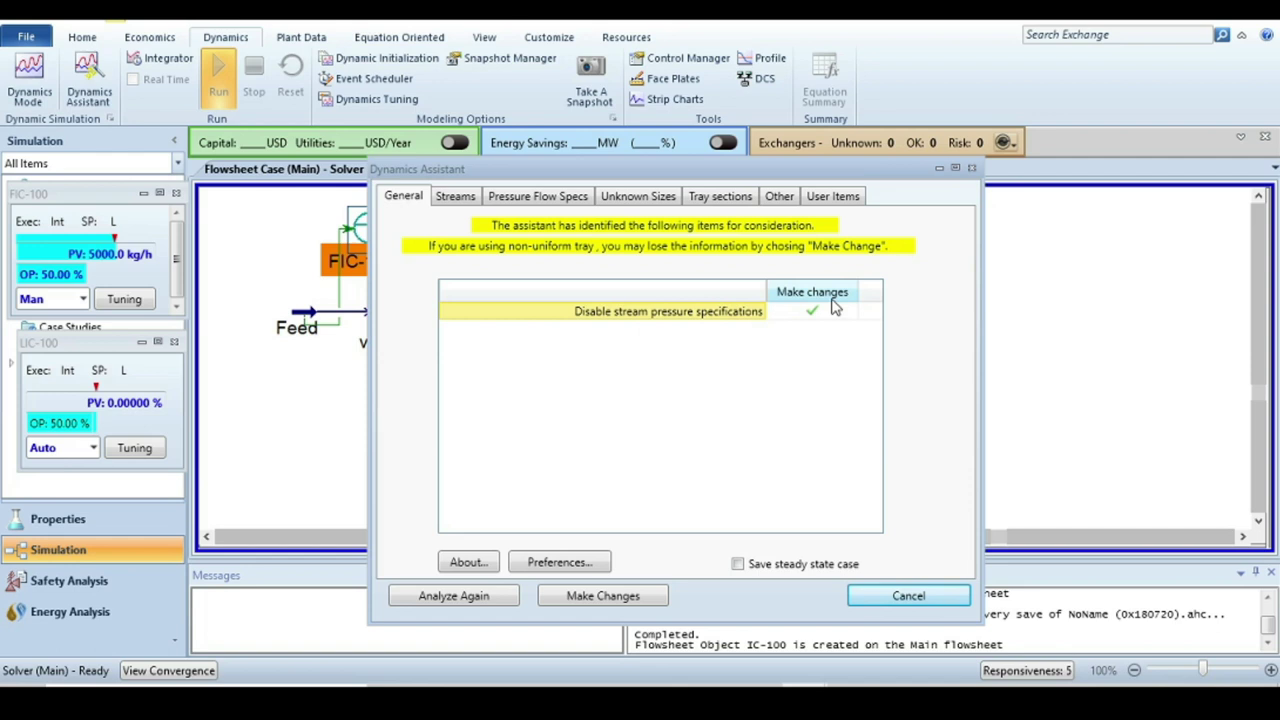
pyautogui.click(588, 600)
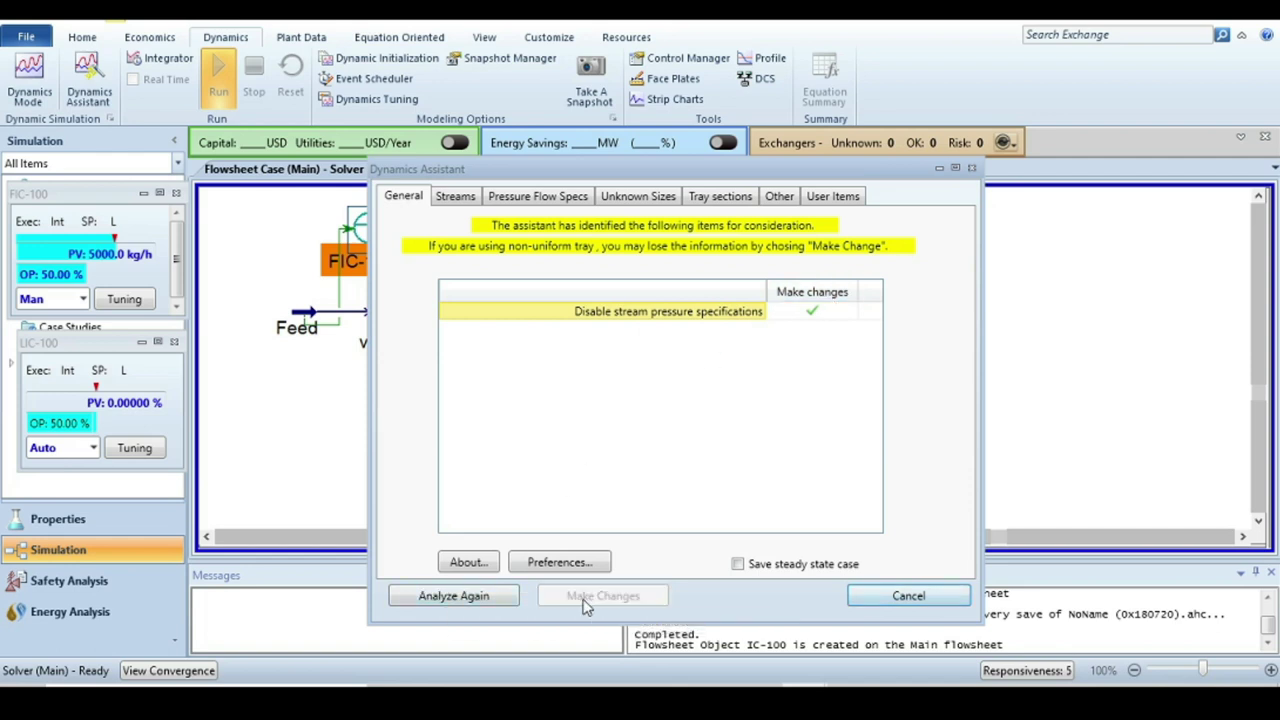
pyautogui.click(898, 600)
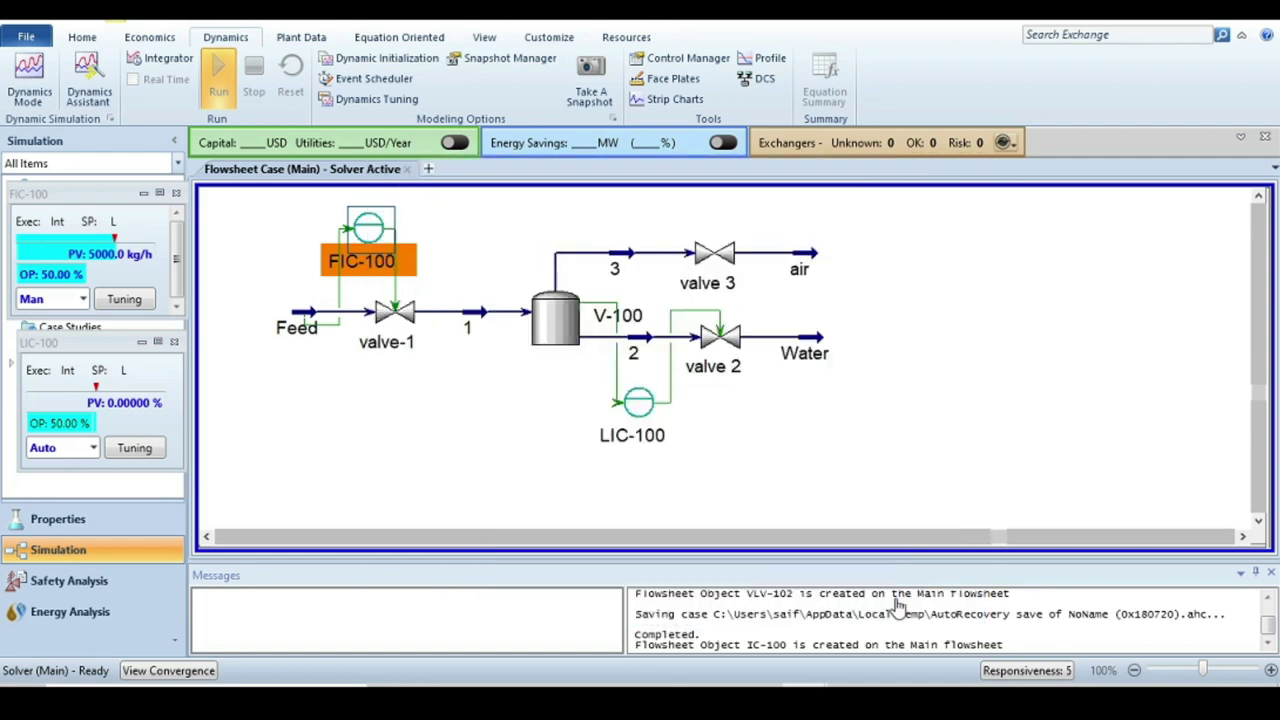
# Switch the simulation from steady state to dynamics mode
pyautogui.click(370, 428)
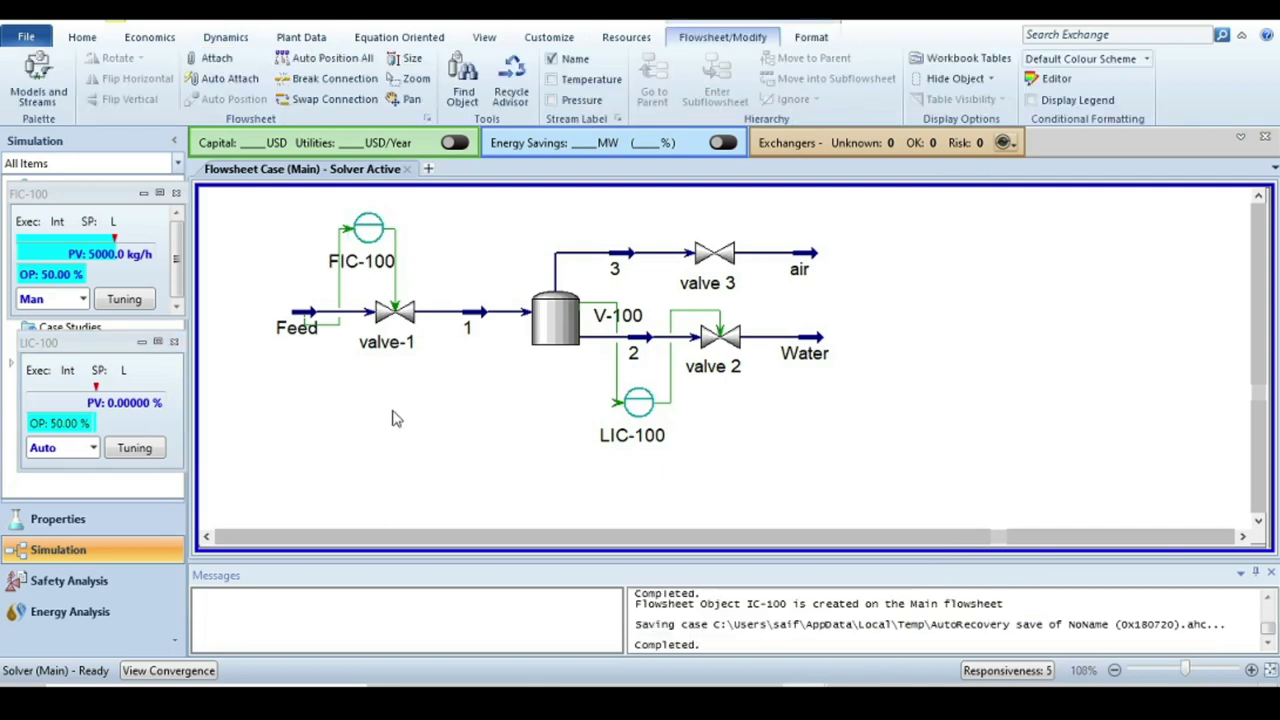
pyautogui.click(232, 38)
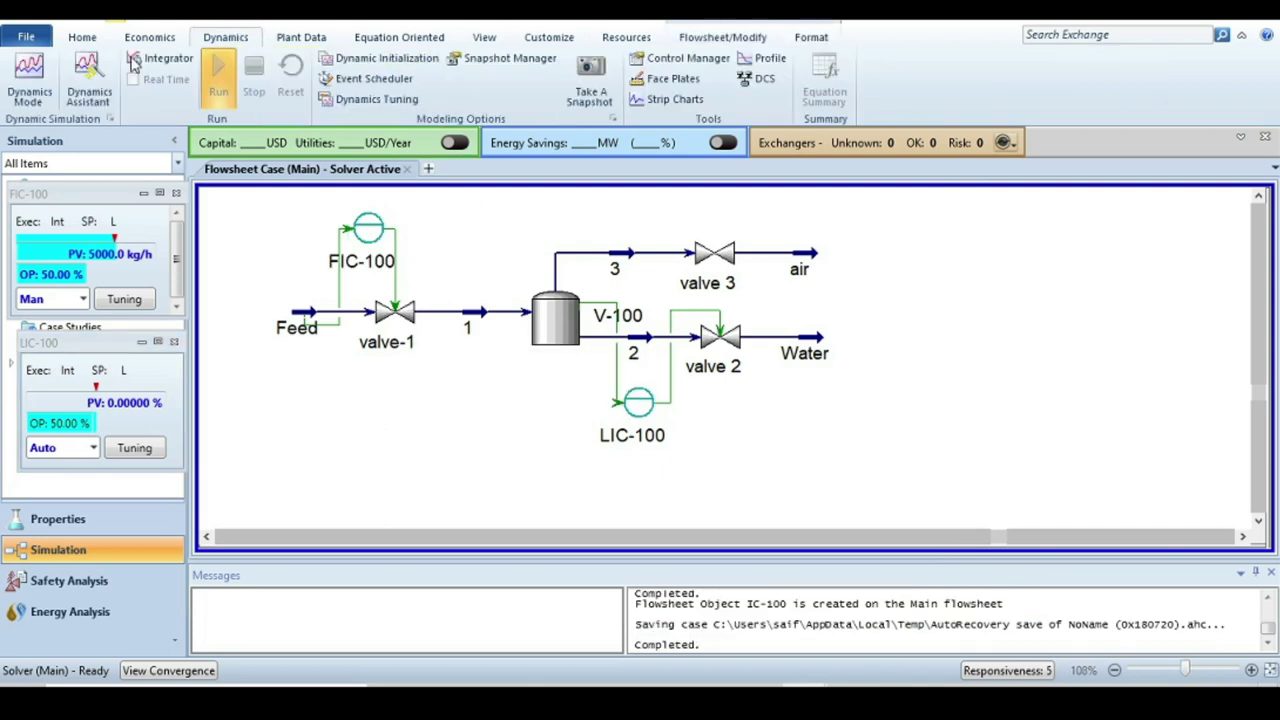
pyautogui.click(35, 76)
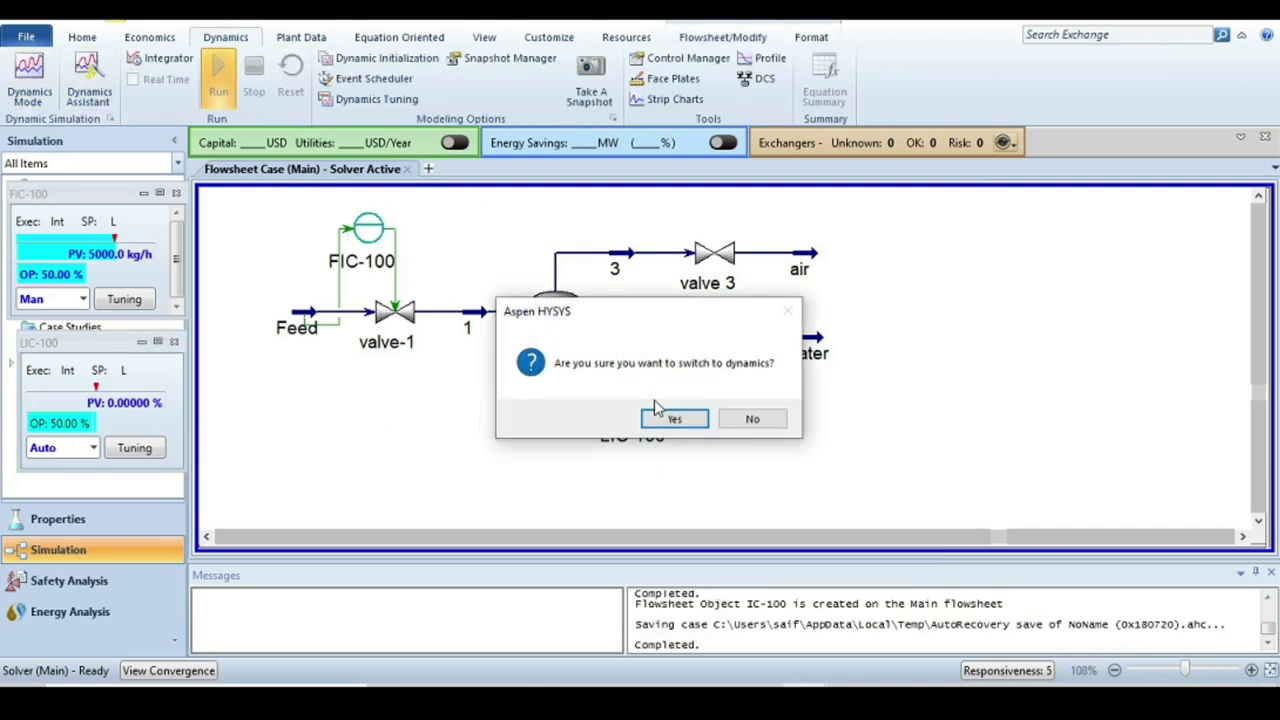
pyautogui.click(667, 420)
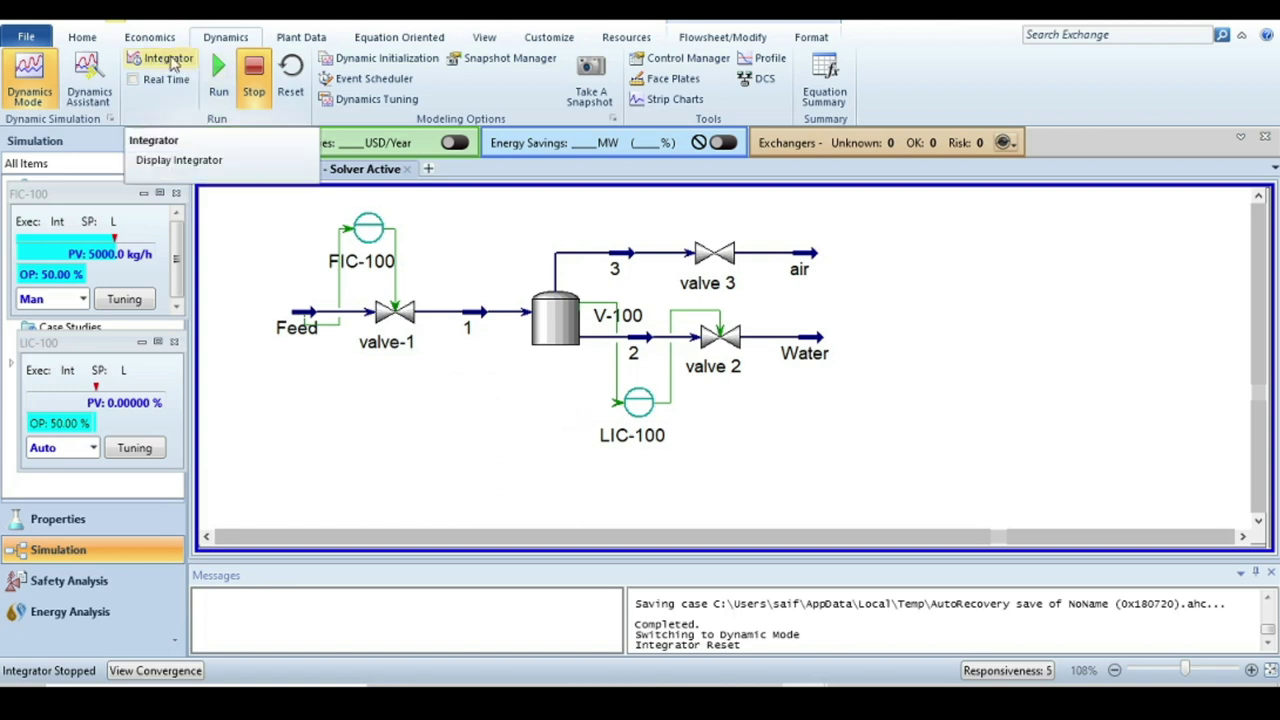
# Open the integrator settings and set the integration time acceleration to 0.1
pyautogui.click(167, 60)
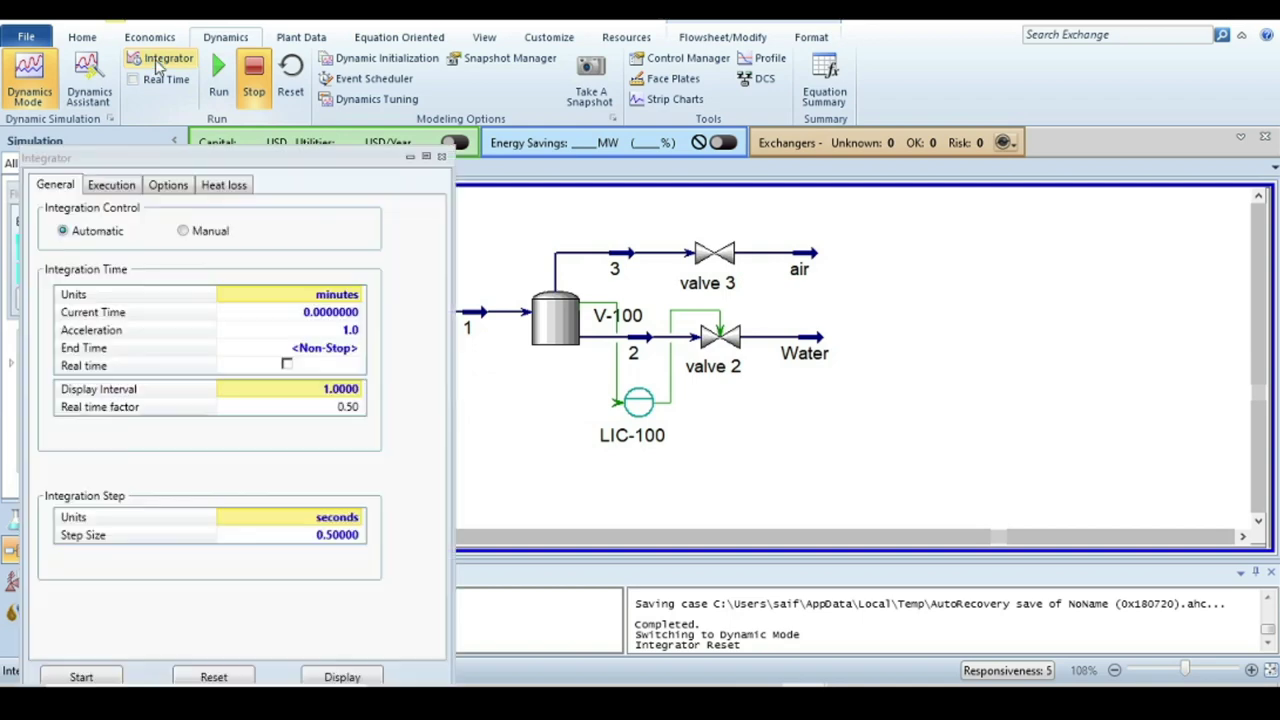
pyautogui.moveTo(312, 160); pyautogui.dragTo(829, 63)
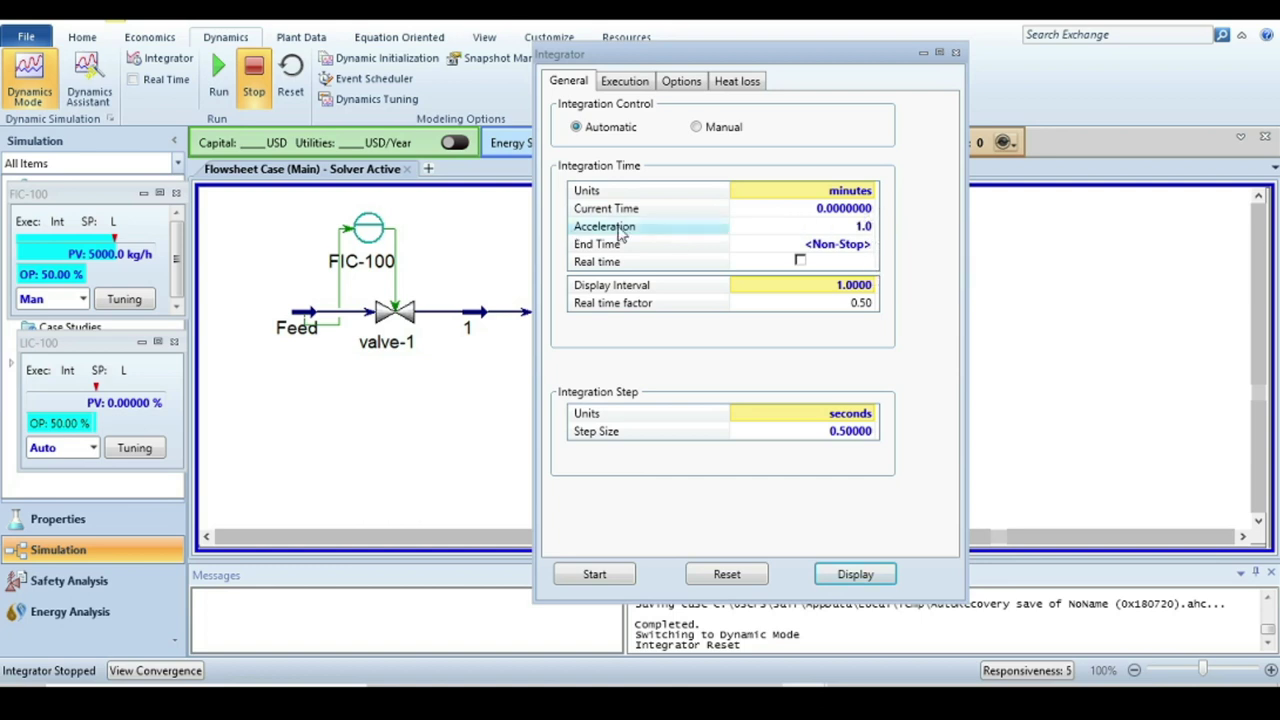
pyautogui.click(865, 228)
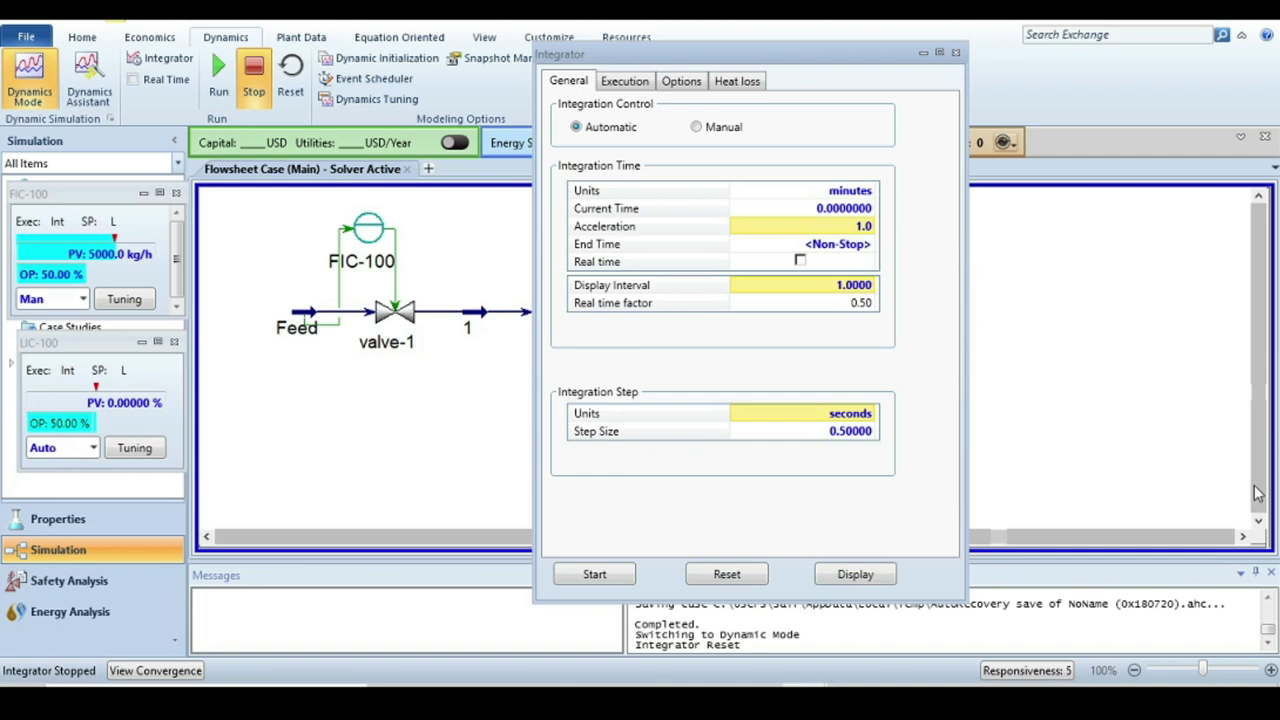
pyautogui.write('0')
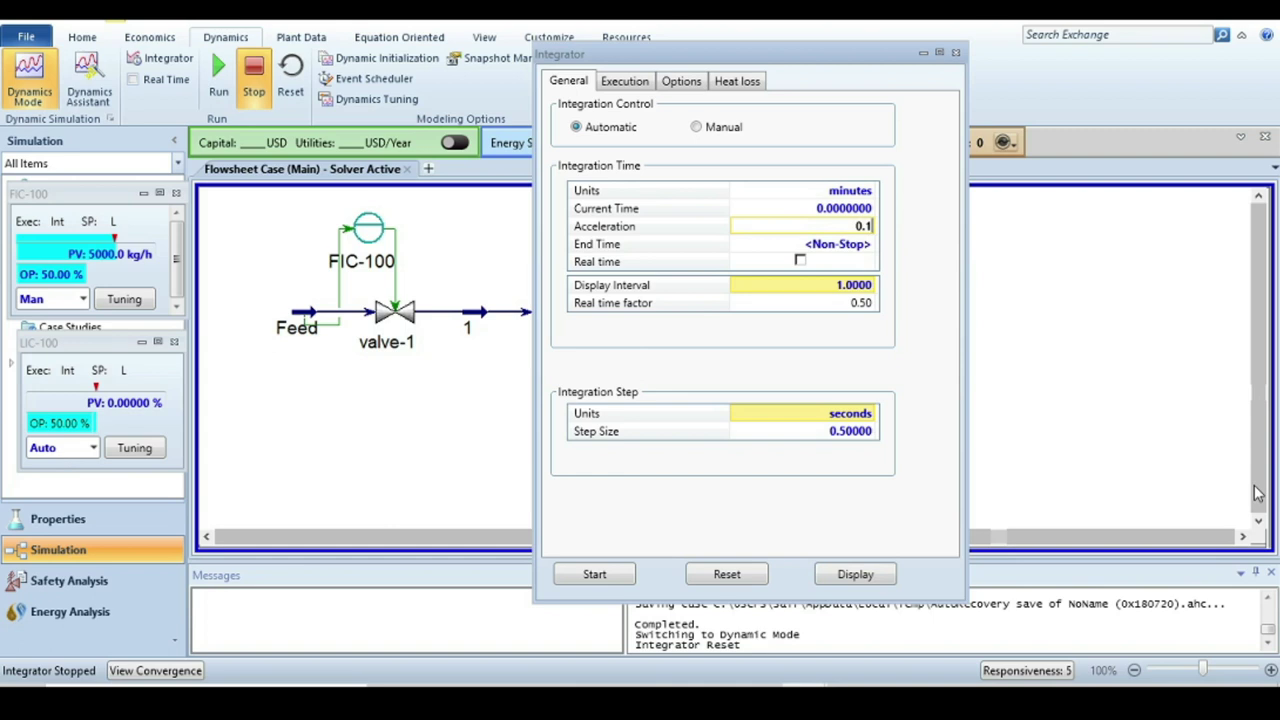
pyautogui.write('.1')
pyautogui.press('Return')
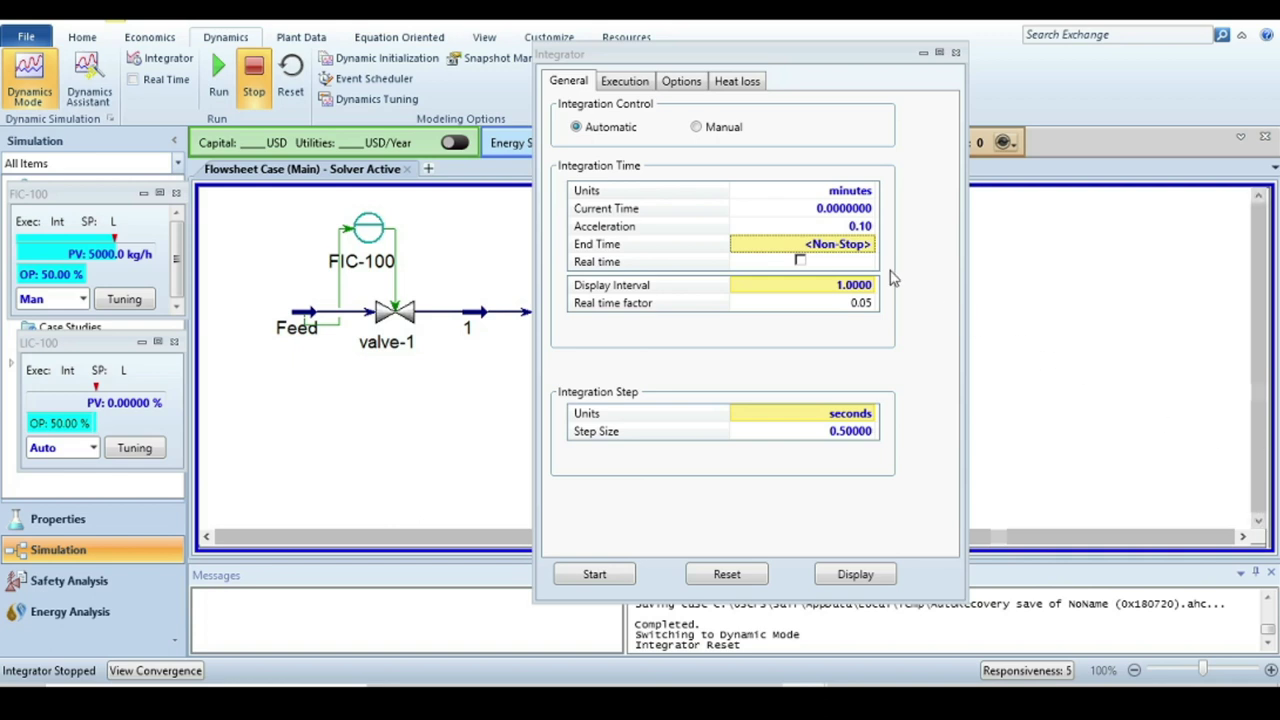
# Set the integrator's end time to 100 minutes and close its settings
pyautogui.click(847, 246)
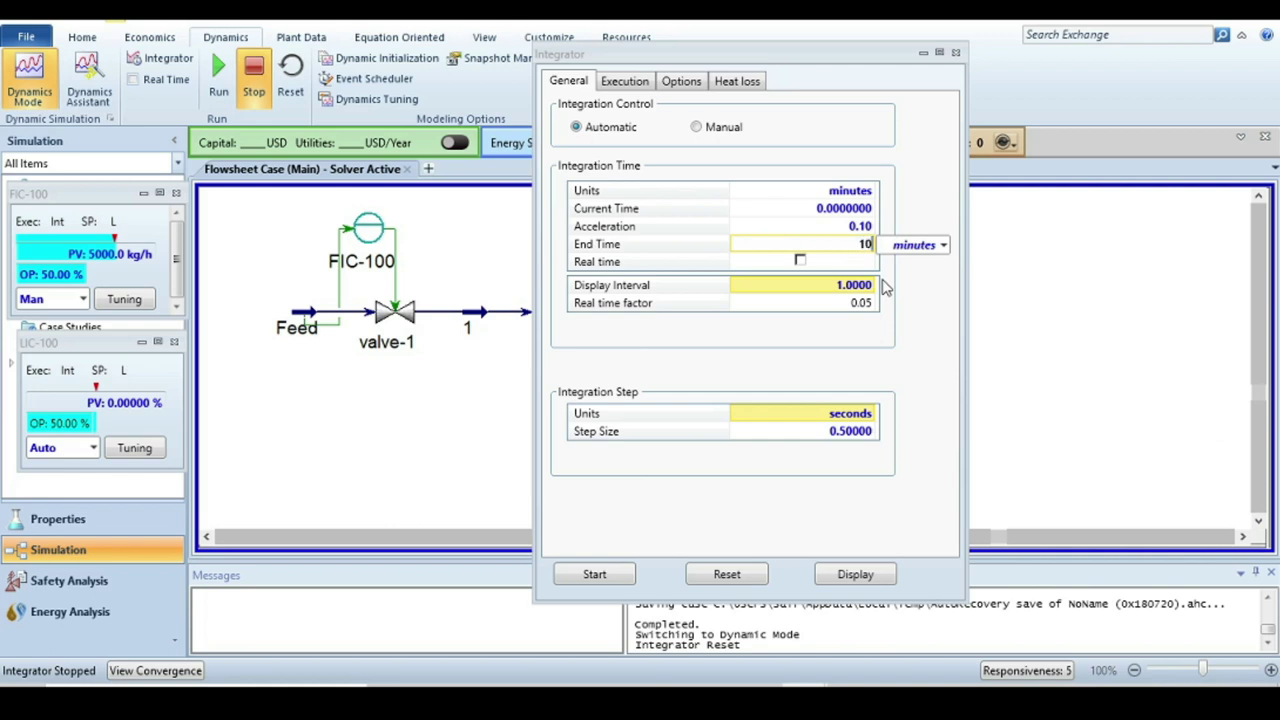
pyautogui.press('Return')
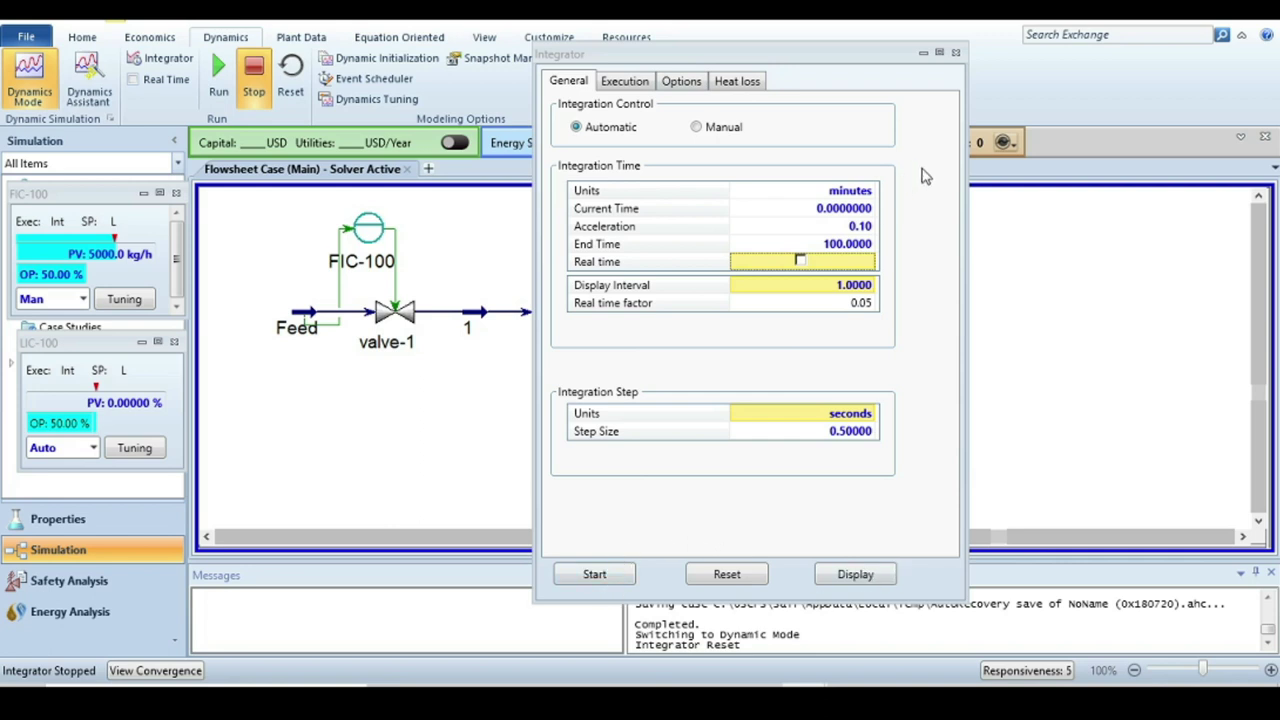
pyautogui.click(955, 52)
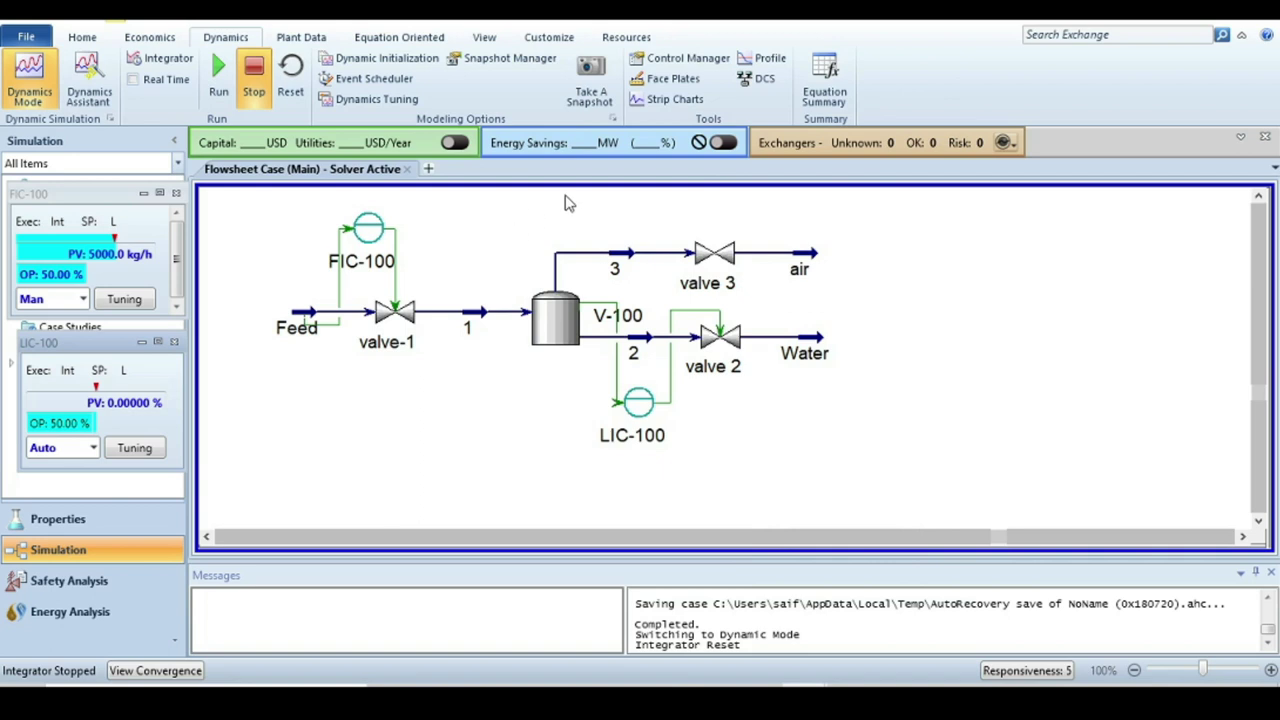
# Open the list of strip charts, add a second chart and delete it again
pyautogui.click(528, 442)
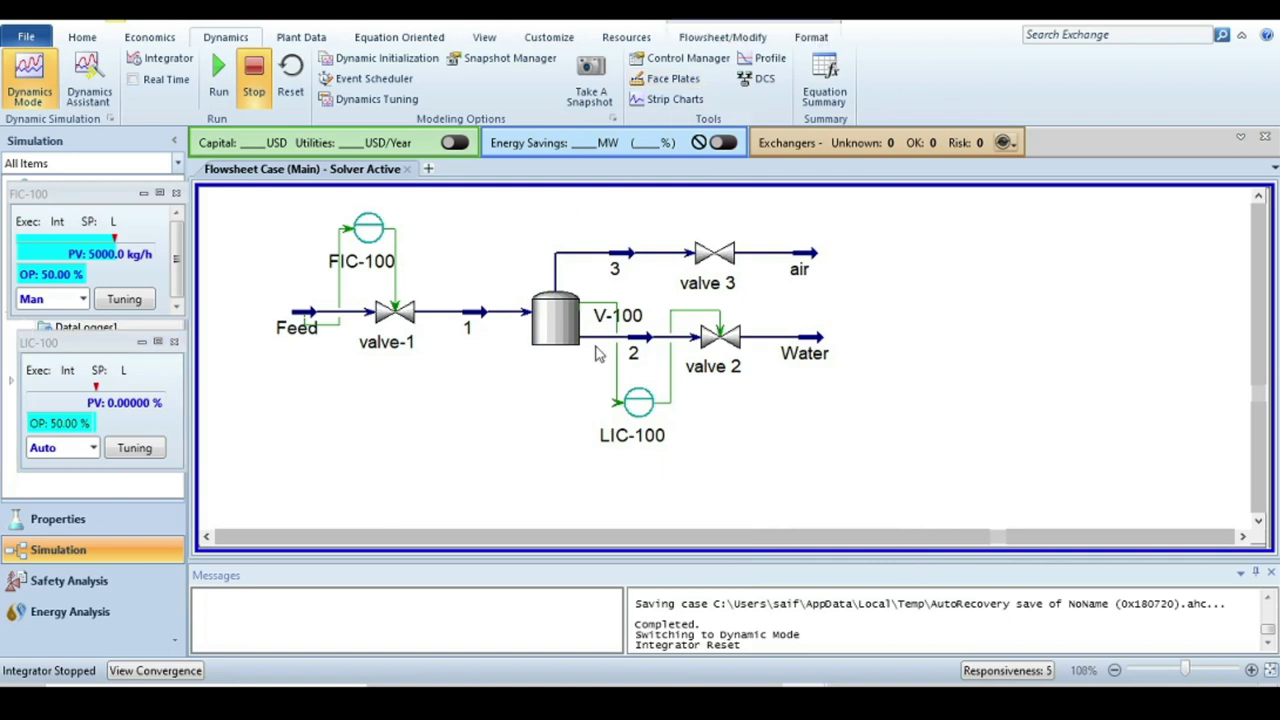
pyautogui.click(658, 101)
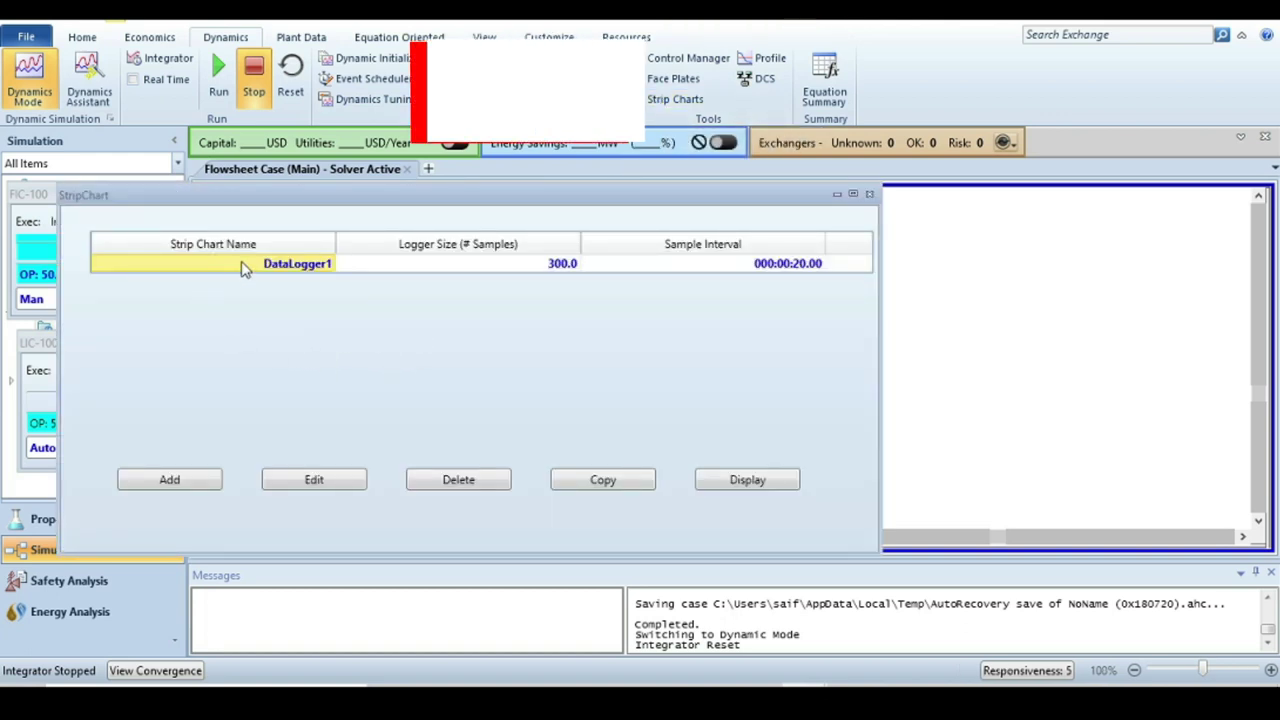
pyautogui.moveTo(489, 196); pyautogui.dragTo(755, 140)
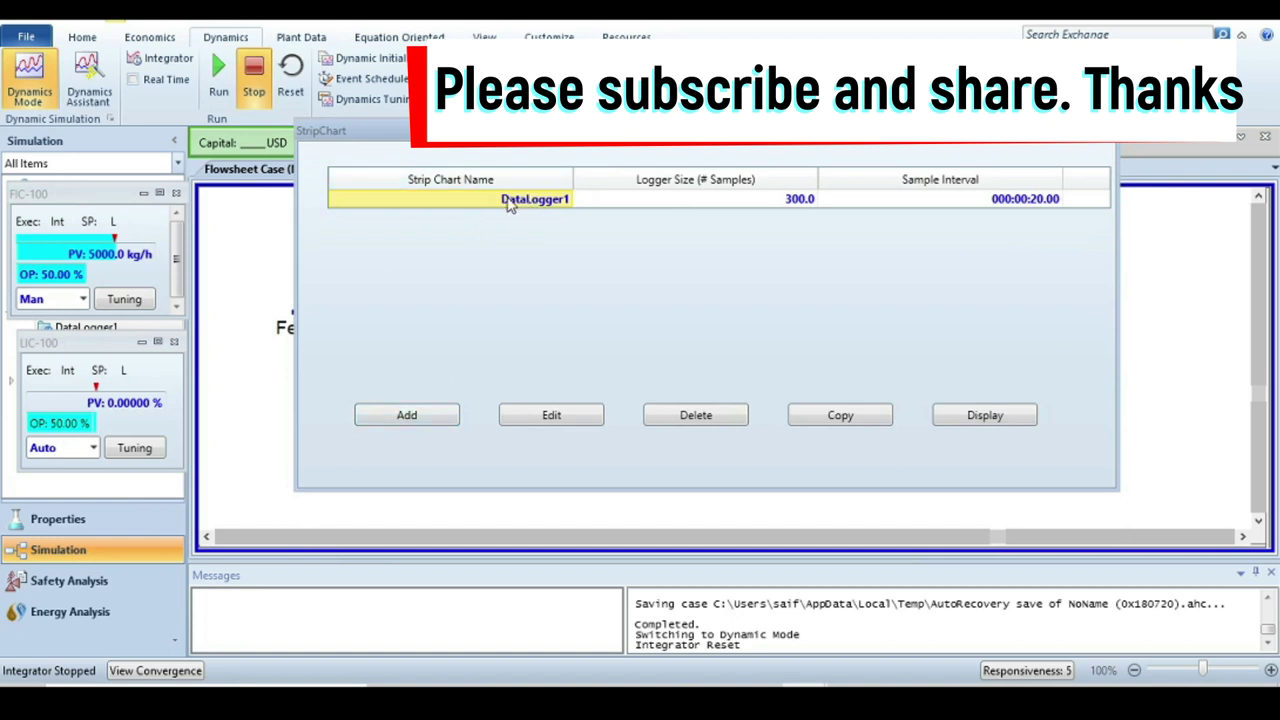
pyautogui.click(407, 415)
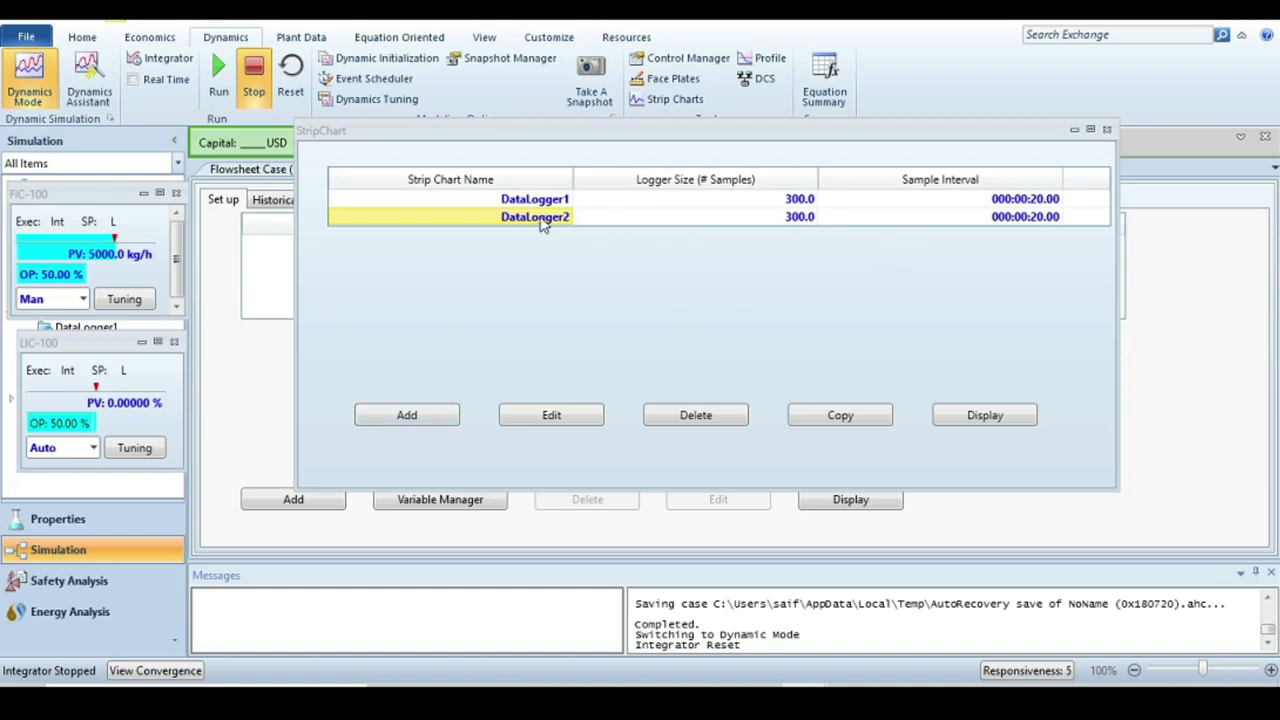
pyautogui.click(695, 418)
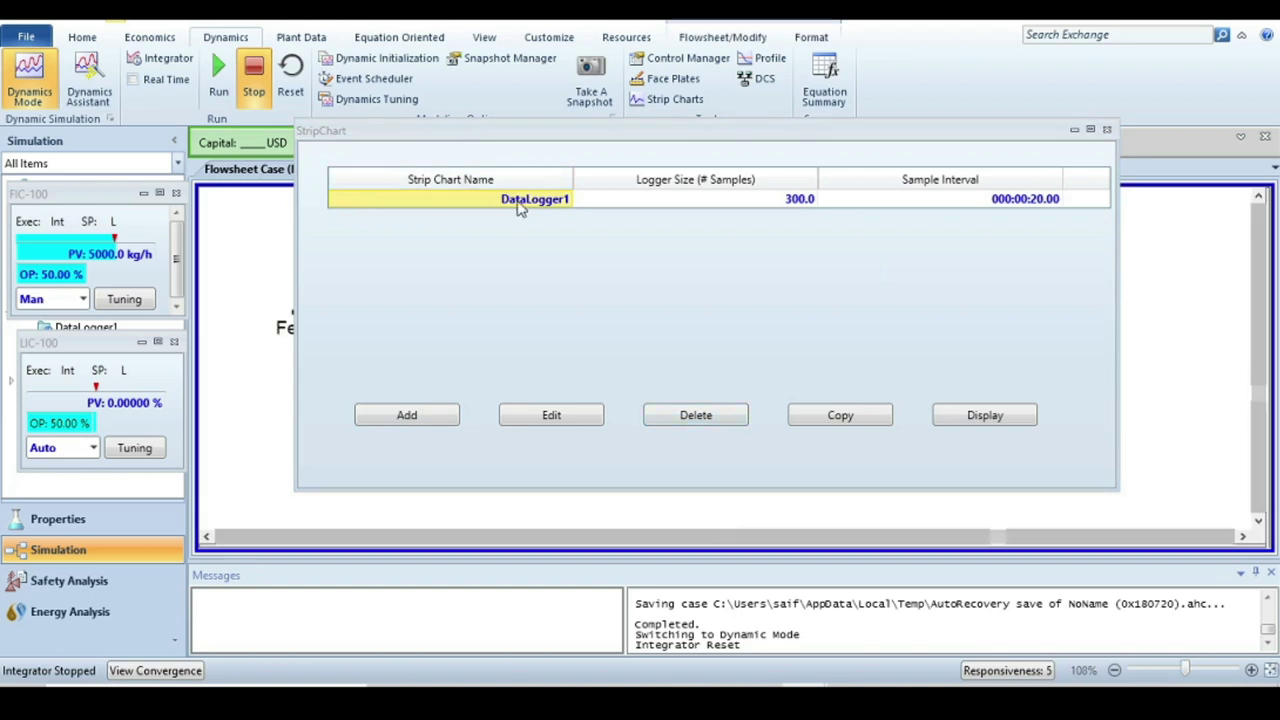
# Open the DataLogger1 strip chart for editing and add the Liquid Percent Level variable of V-100
pyautogui.click(551, 418)
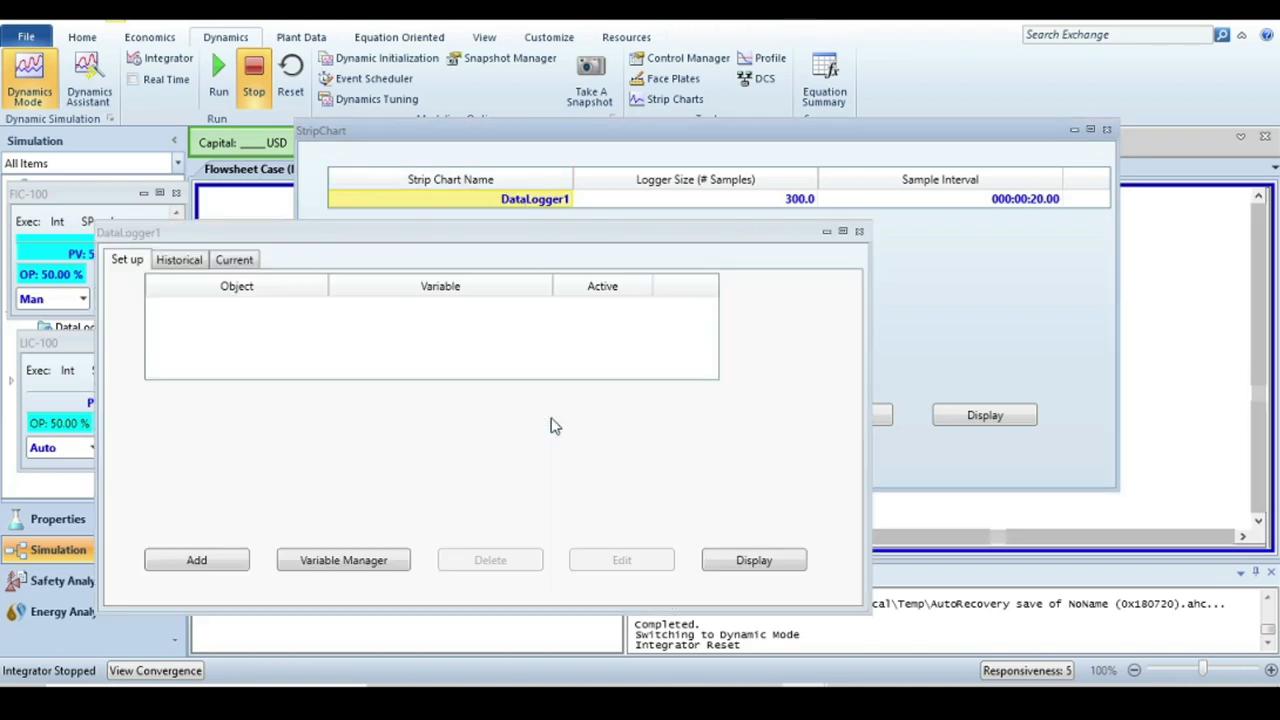
pyautogui.click(197, 560)
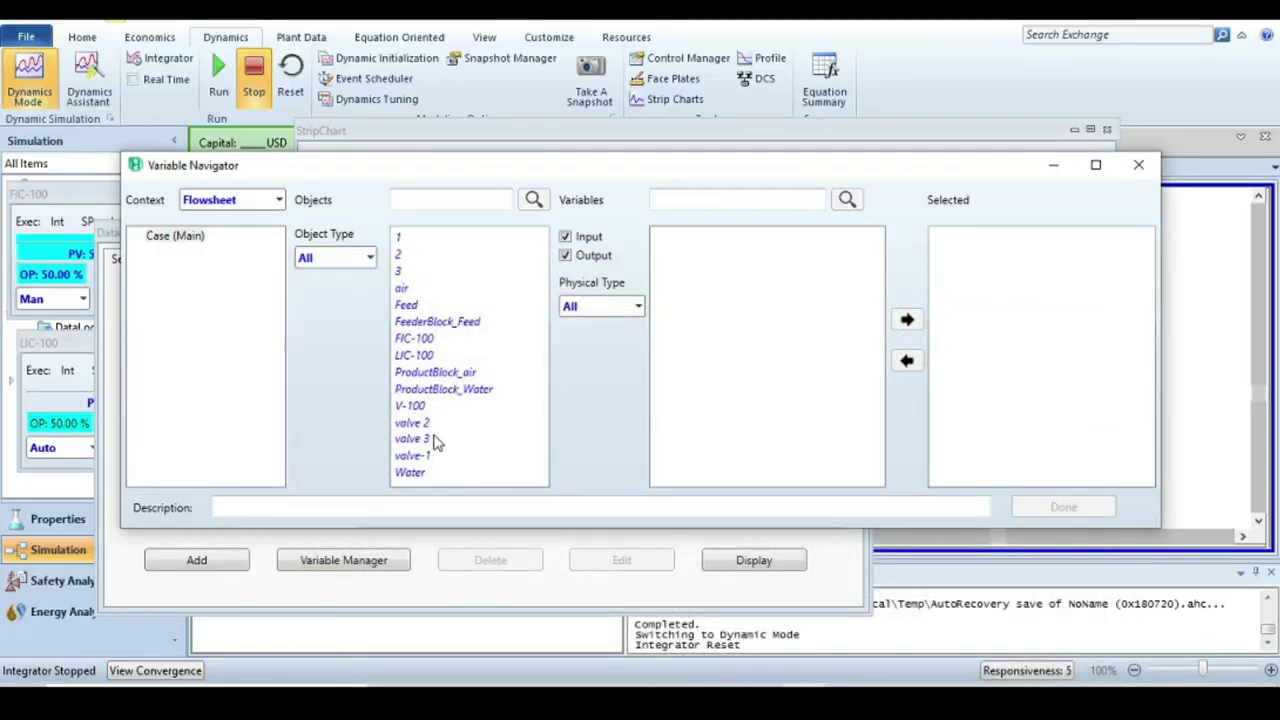
pyautogui.click(410, 408)
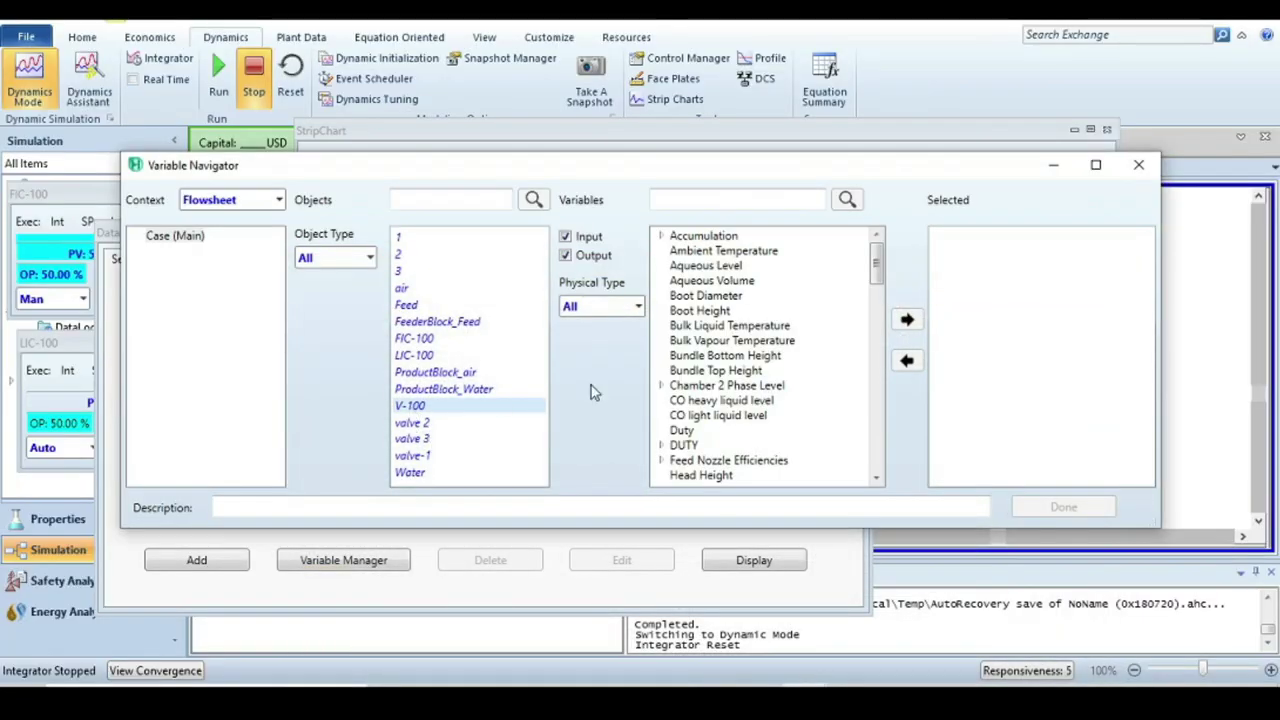
pyautogui.scroll(-10, 748, 340)
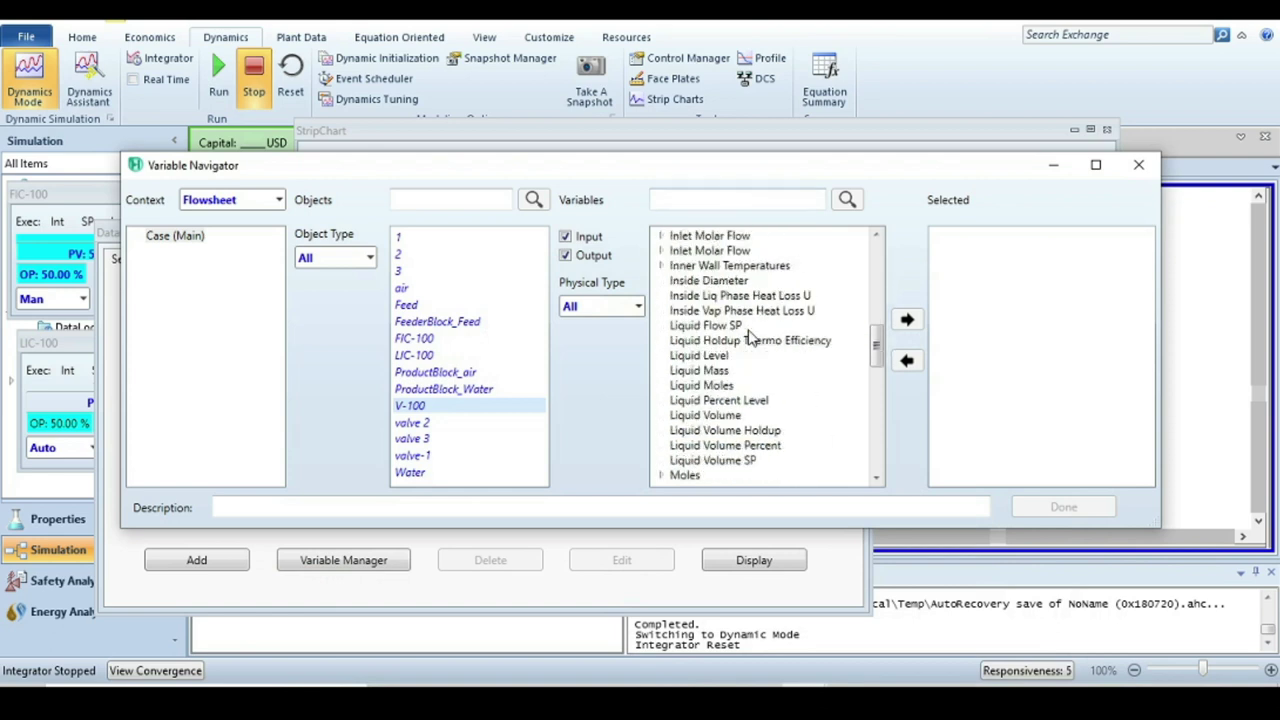
pyautogui.scroll(-6, 748, 340)
pyautogui.scroll(4, 738, 344)
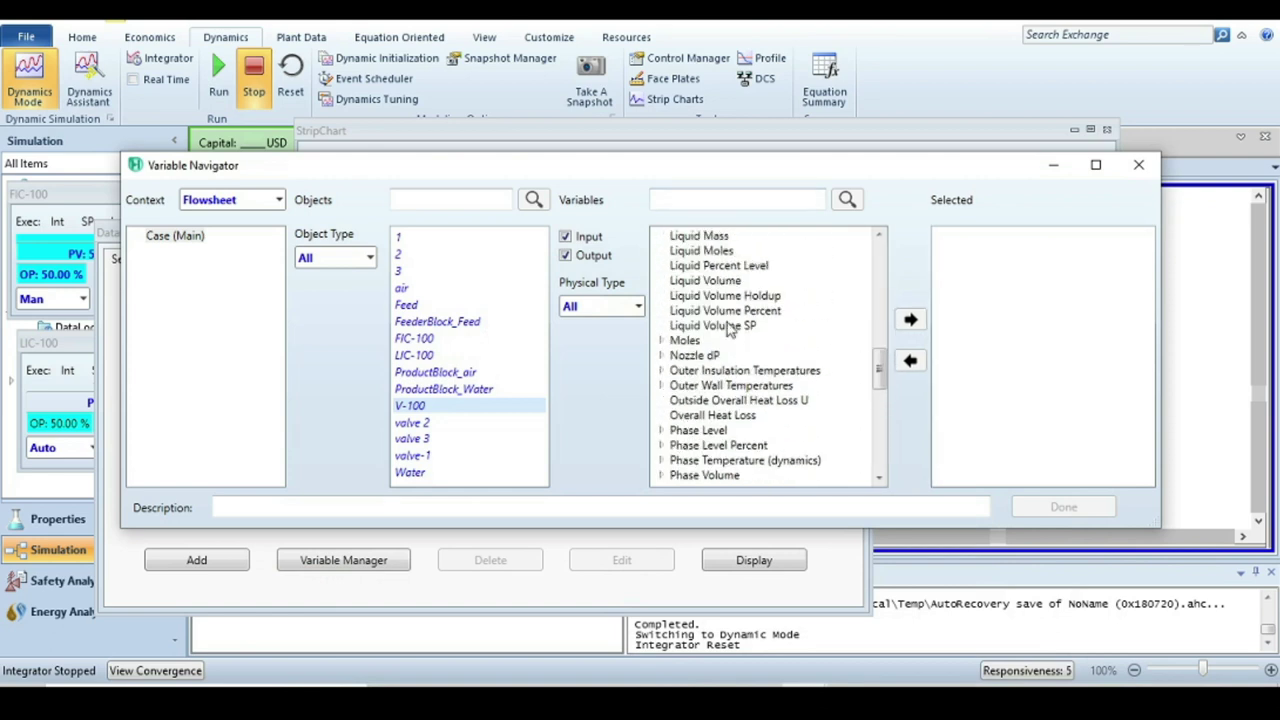
pyautogui.scroll(2, 728, 330)
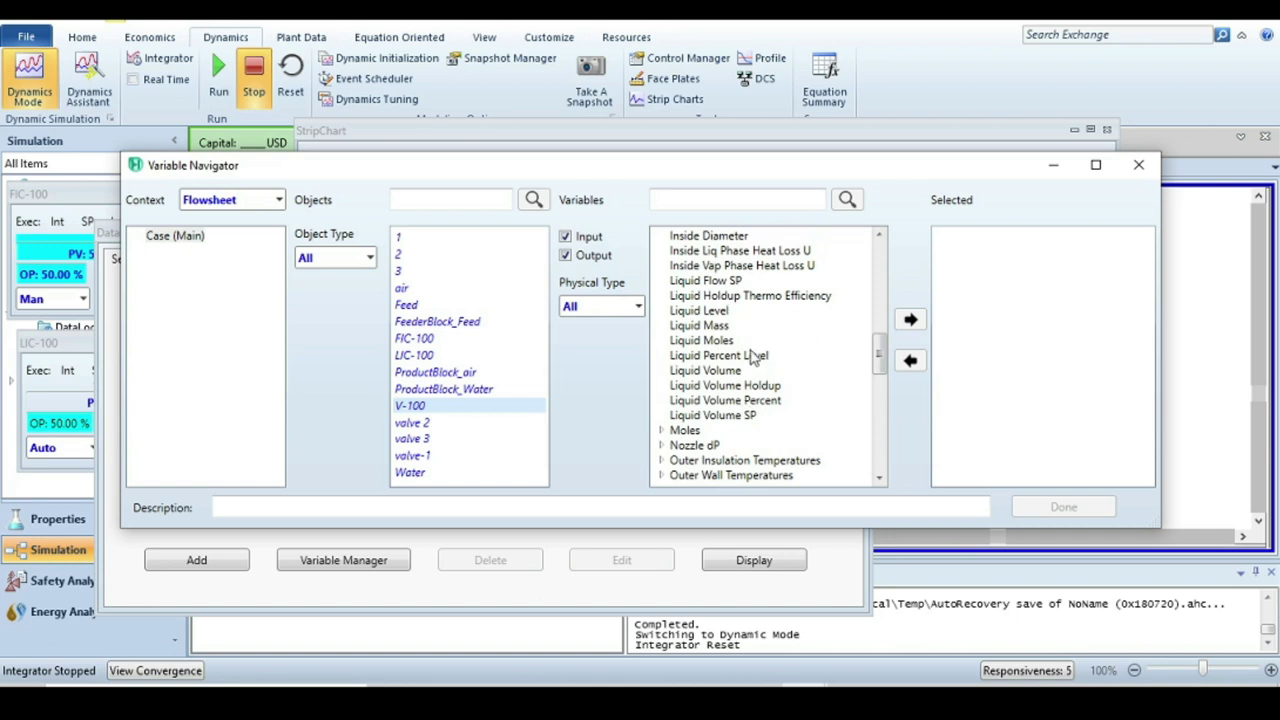
pyautogui.click(757, 360)
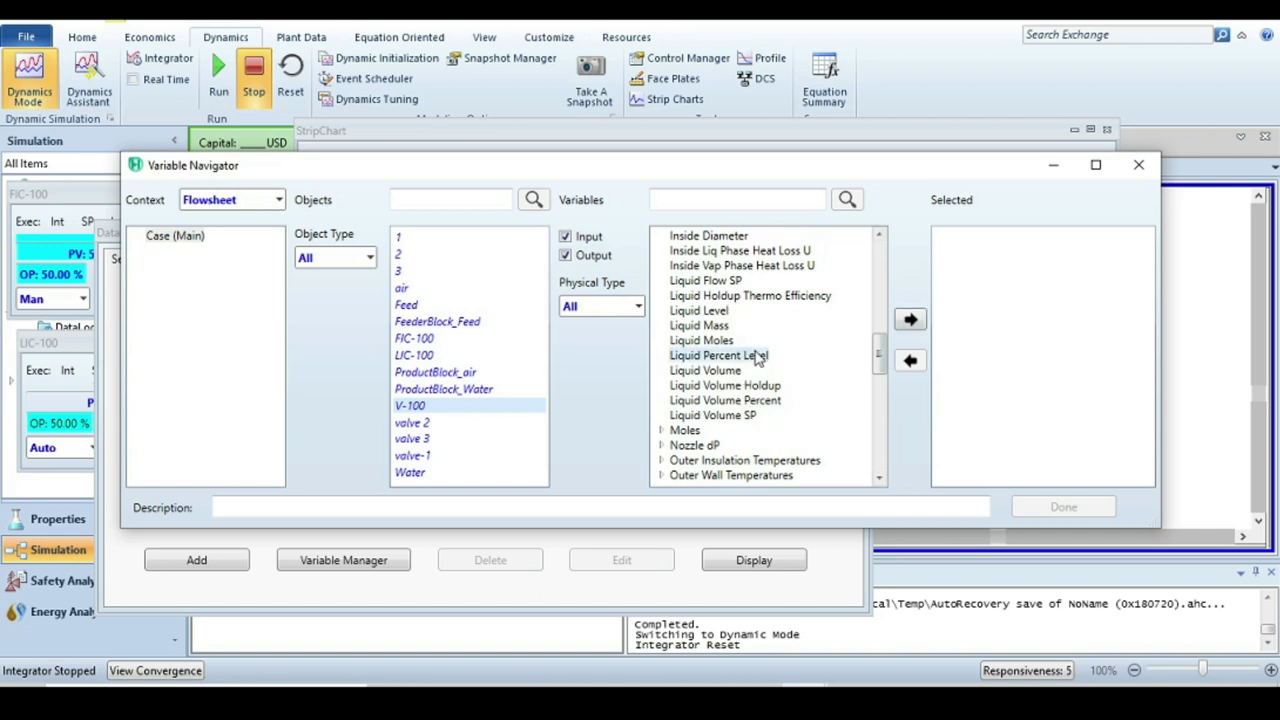
pyautogui.click(910, 319)
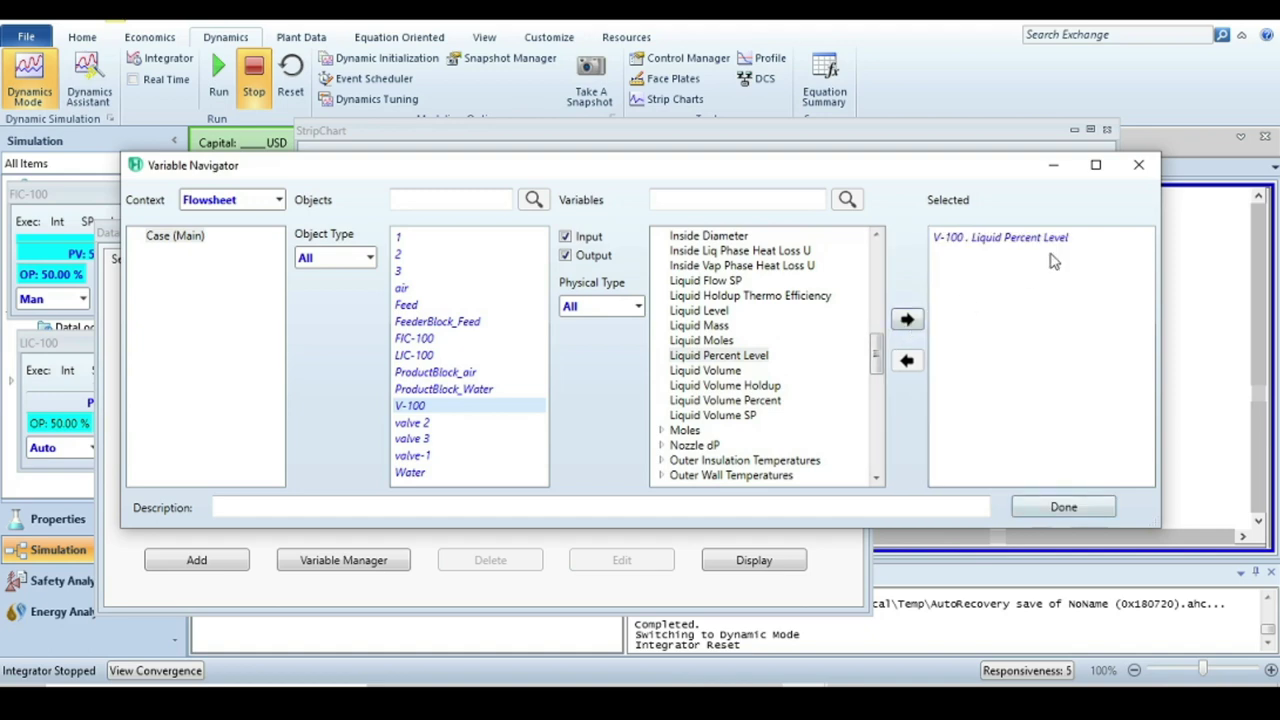
pyautogui.click(1063, 507)
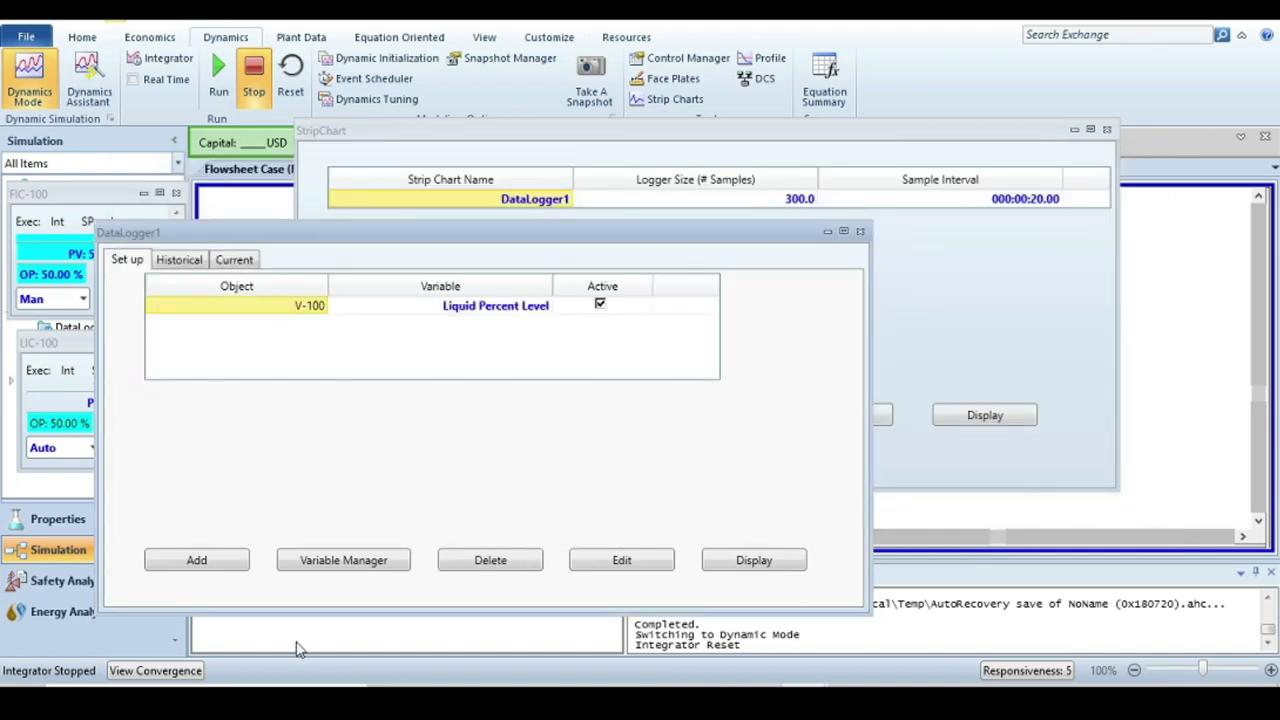
# Add the SP variable of controller LIC-100 to the DataLogger1 strip chart
pyautogui.click(189, 561)
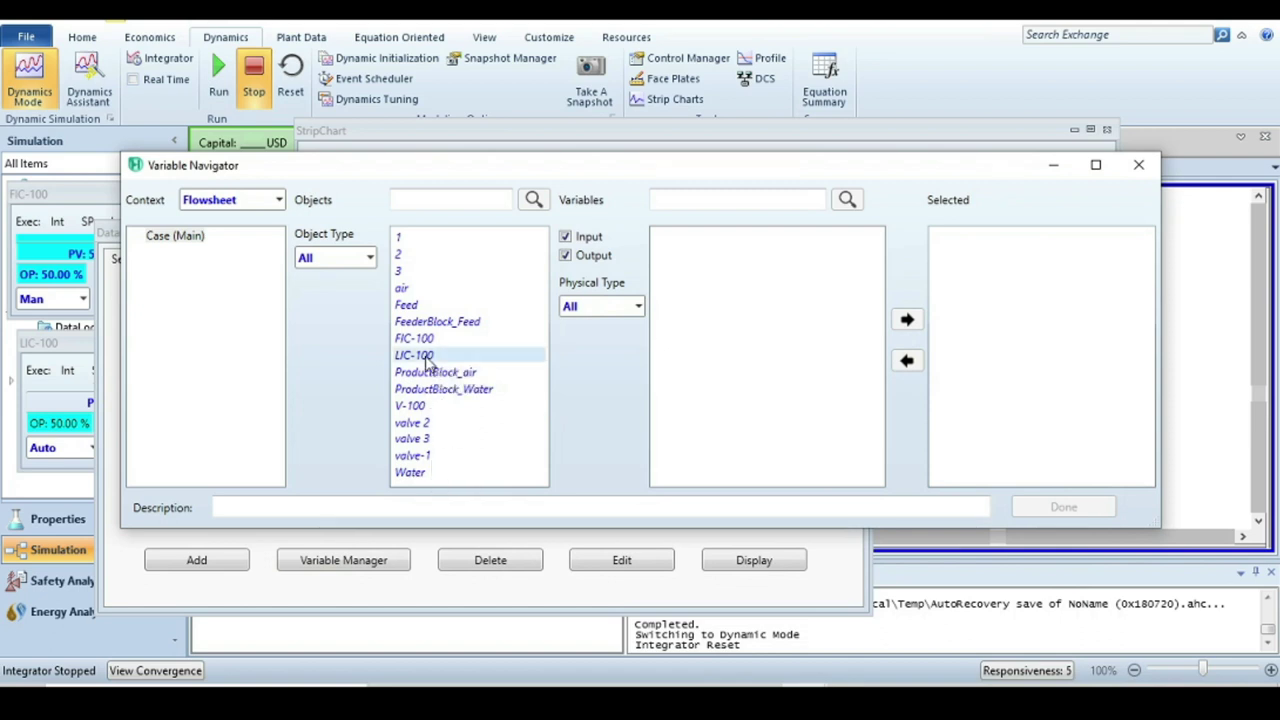
pyautogui.click(426, 357)
pyautogui.scroll(-8, 731, 389)
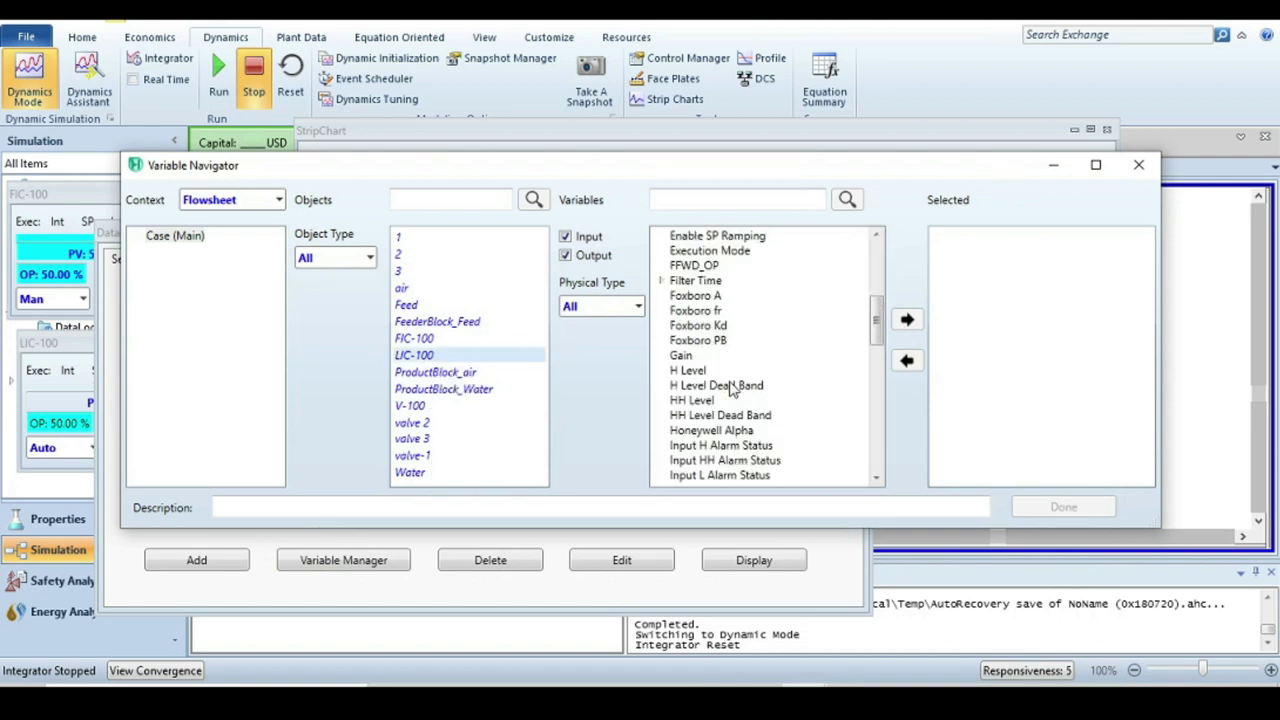
pyautogui.scroll(-6, 731, 389)
pyautogui.scroll(-6, 716, 396)
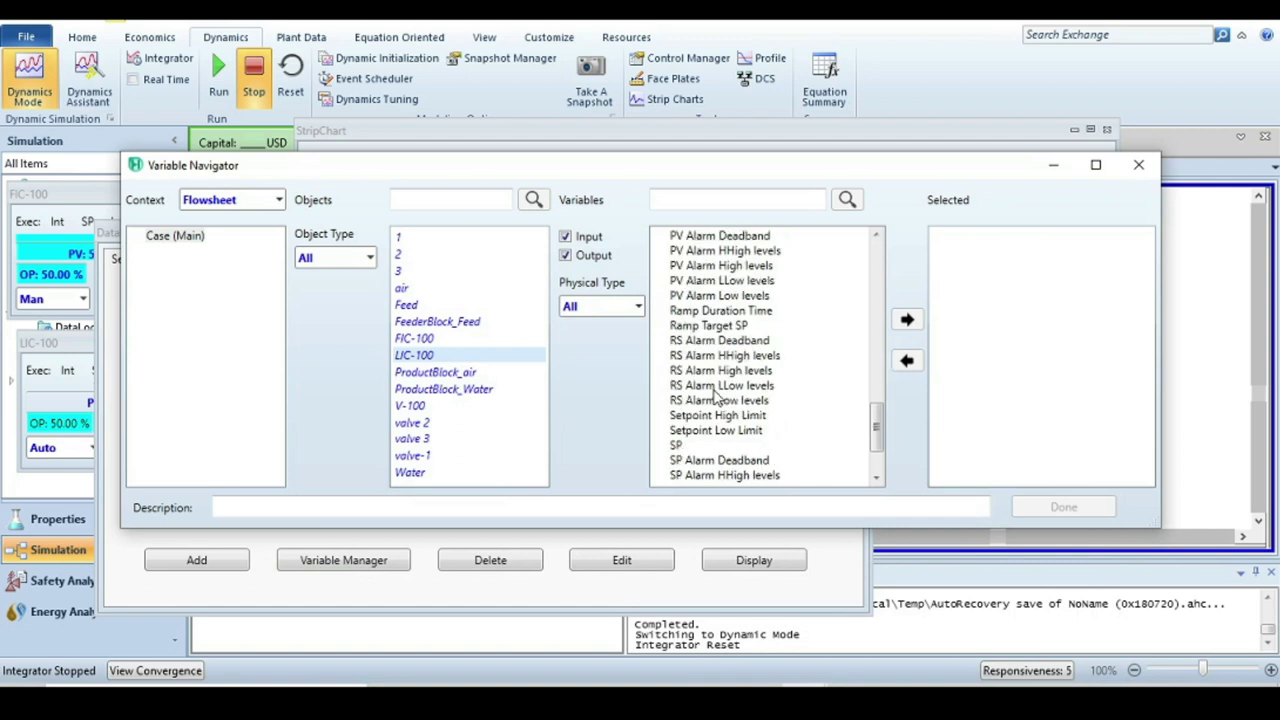
pyautogui.click(676, 446)
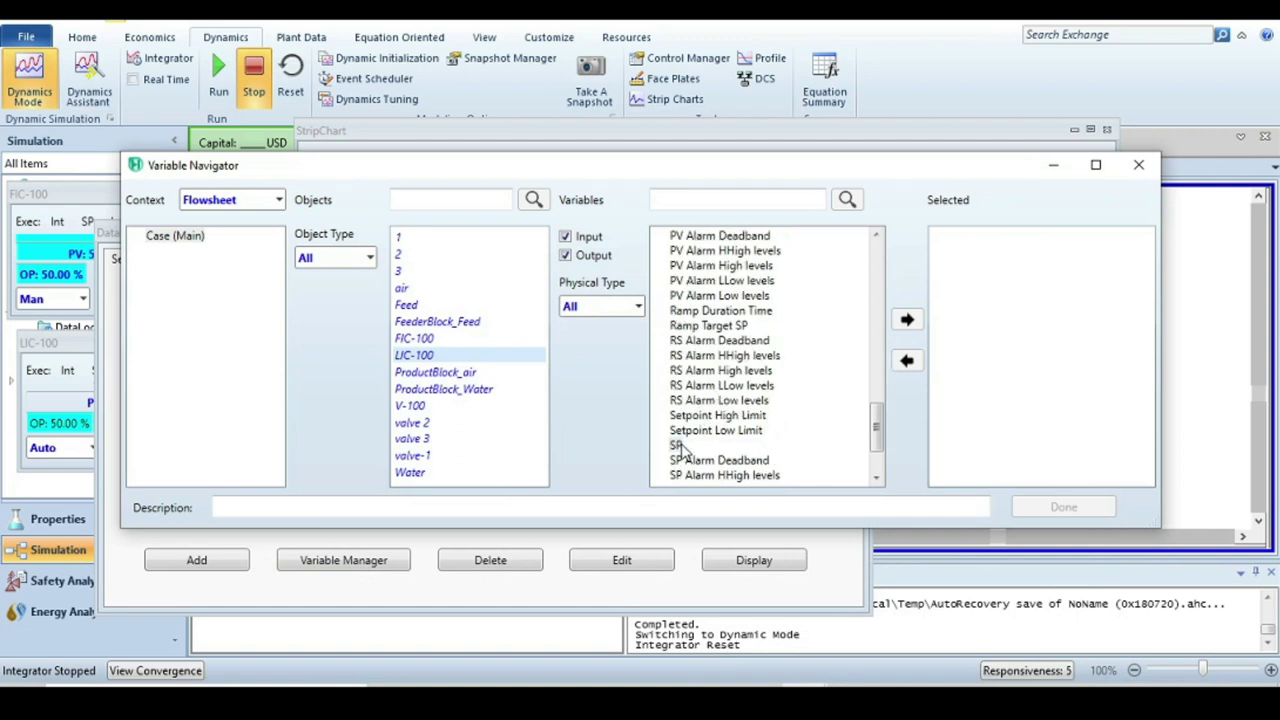
pyautogui.click(907, 320)
pyautogui.click(1063, 507)
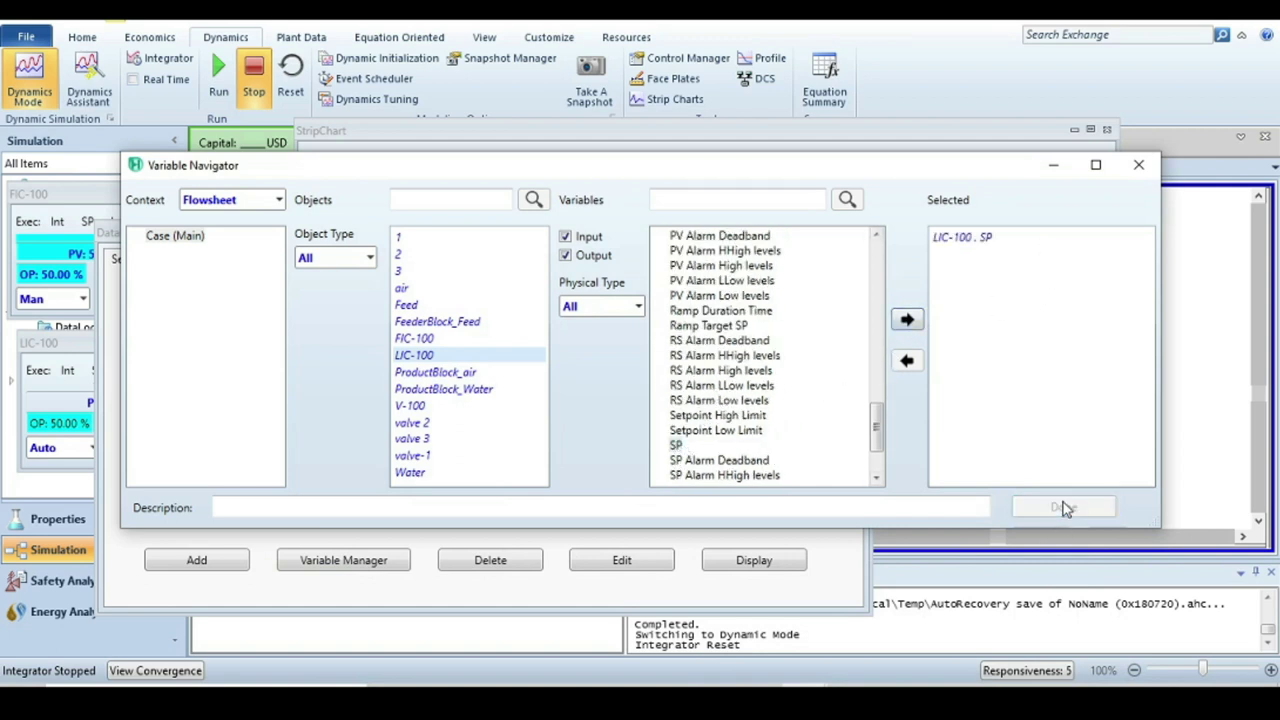
# Display the DataLogger1 strip chart and close its setup window and the strip chart list
pyautogui.moveTo(712, 240); pyautogui.dragTo(973, 136)
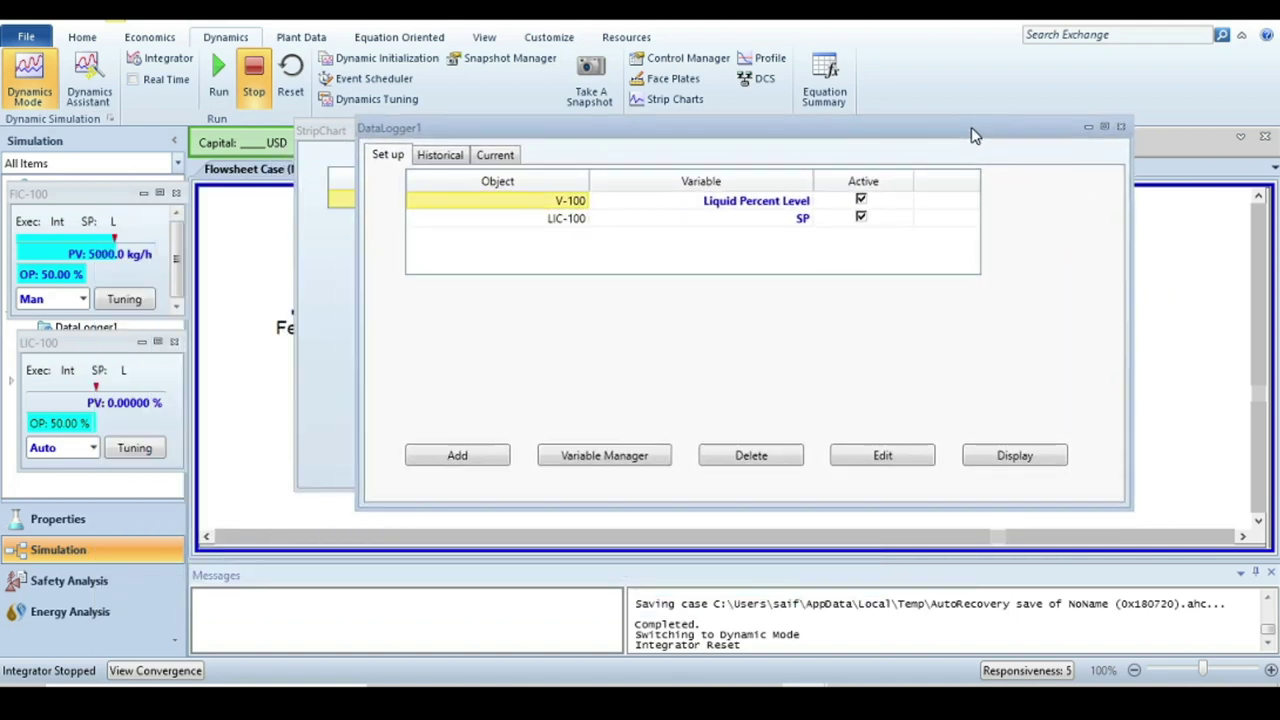
pyautogui.click(1008, 458)
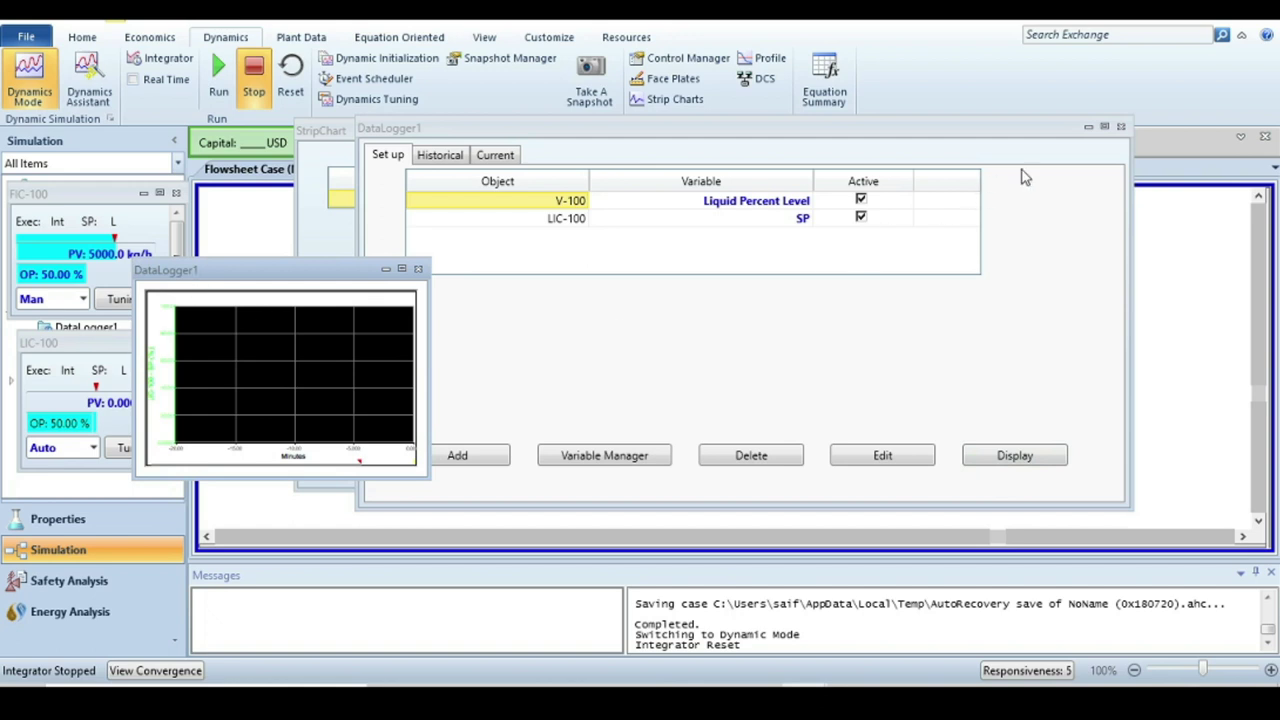
pyautogui.click(1122, 128)
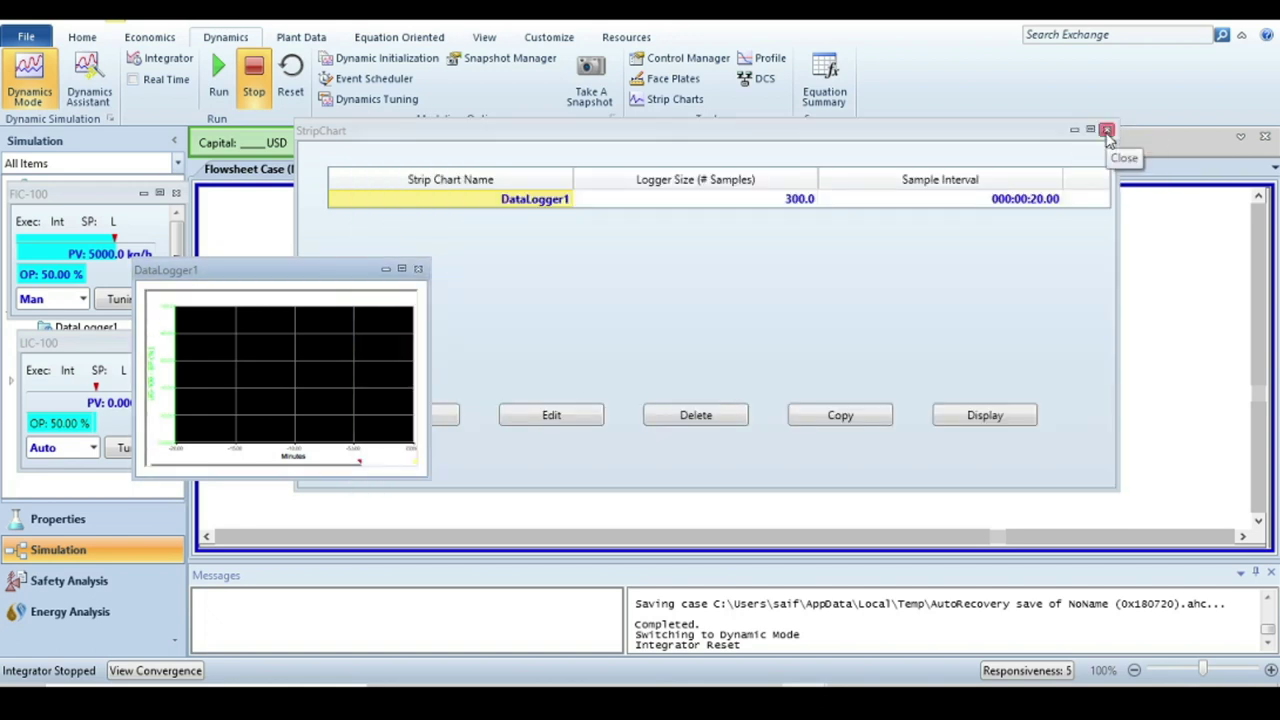
pyautogui.click(1107, 131)
# Reposition and enlarge the DataLogger1 chart window, and extend its time axis to span -100 to 0 minutes
pyautogui.moveTo(306, 272); pyautogui.dragTo(948, 215)
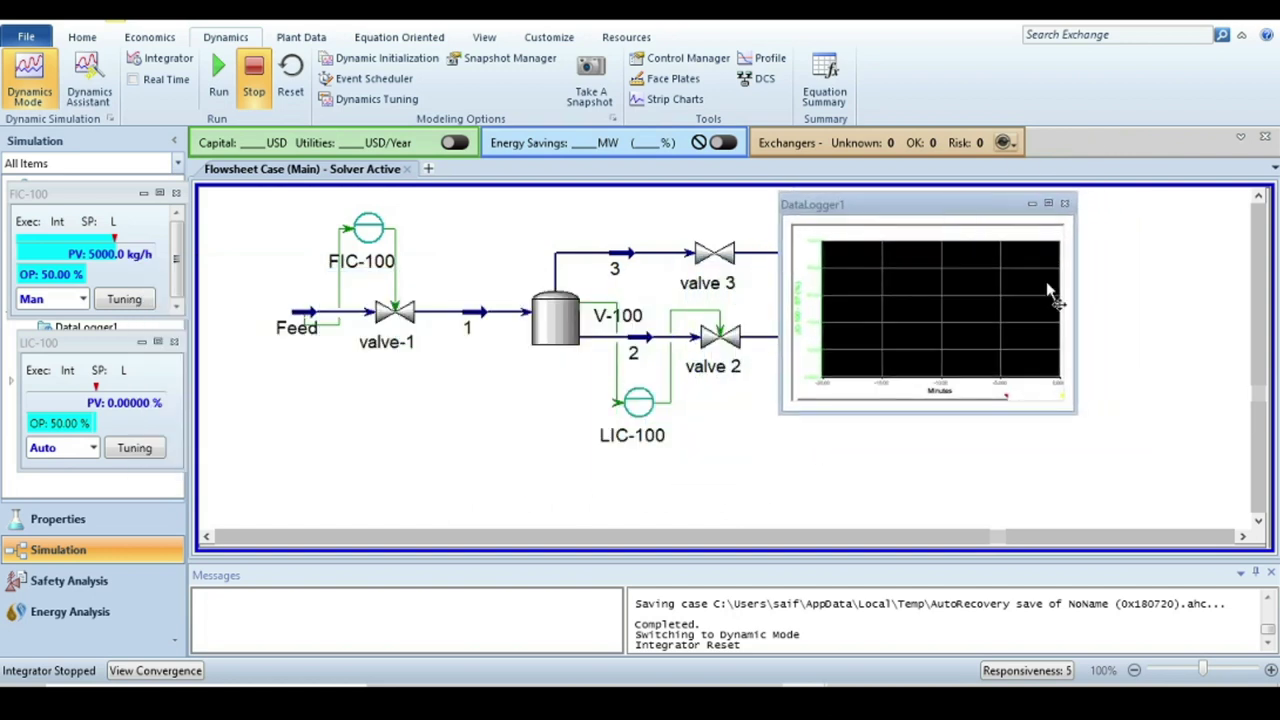
pyautogui.moveTo(1073, 413); pyautogui.dragTo(1207, 521)
pyautogui.moveTo(928, 217); pyautogui.dragTo(910, 145)
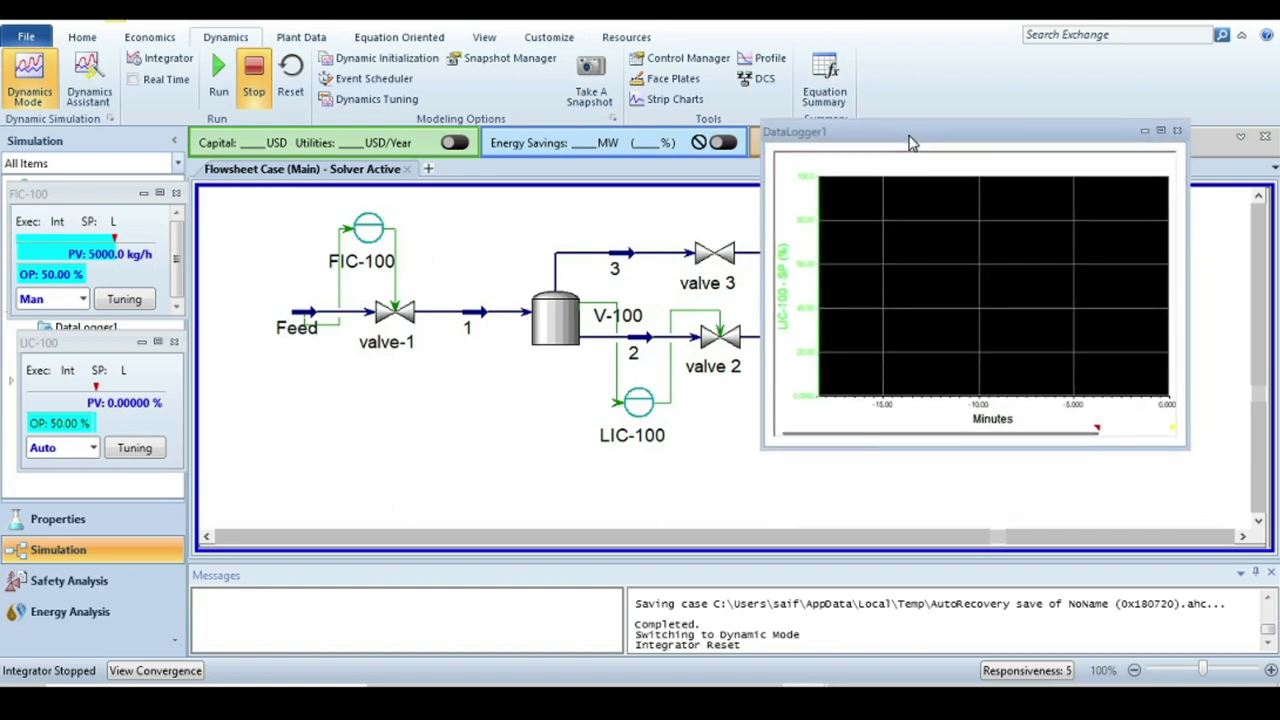
pyautogui.moveTo(760, 446); pyautogui.dragTo(710, 448)
pyautogui.moveTo(832, 503); pyautogui.dragTo(833, 517)
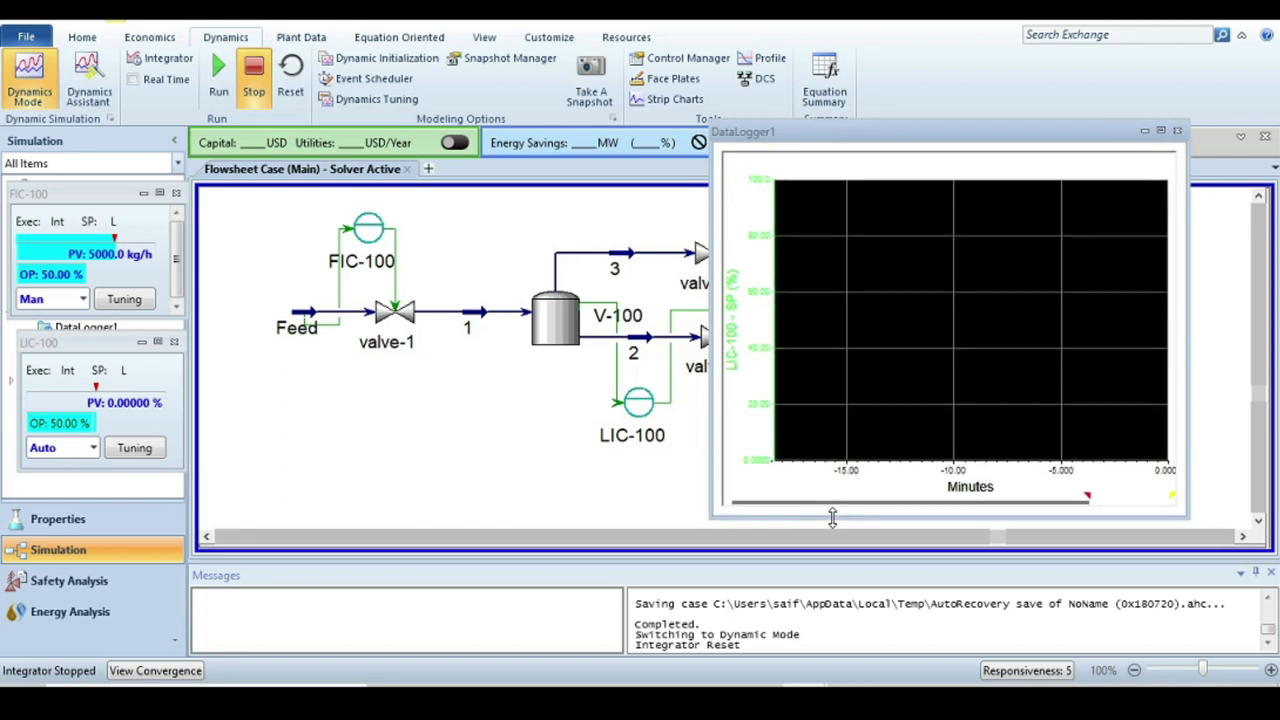
pyautogui.moveTo(1087, 494); pyautogui.dragTo(728, 508)
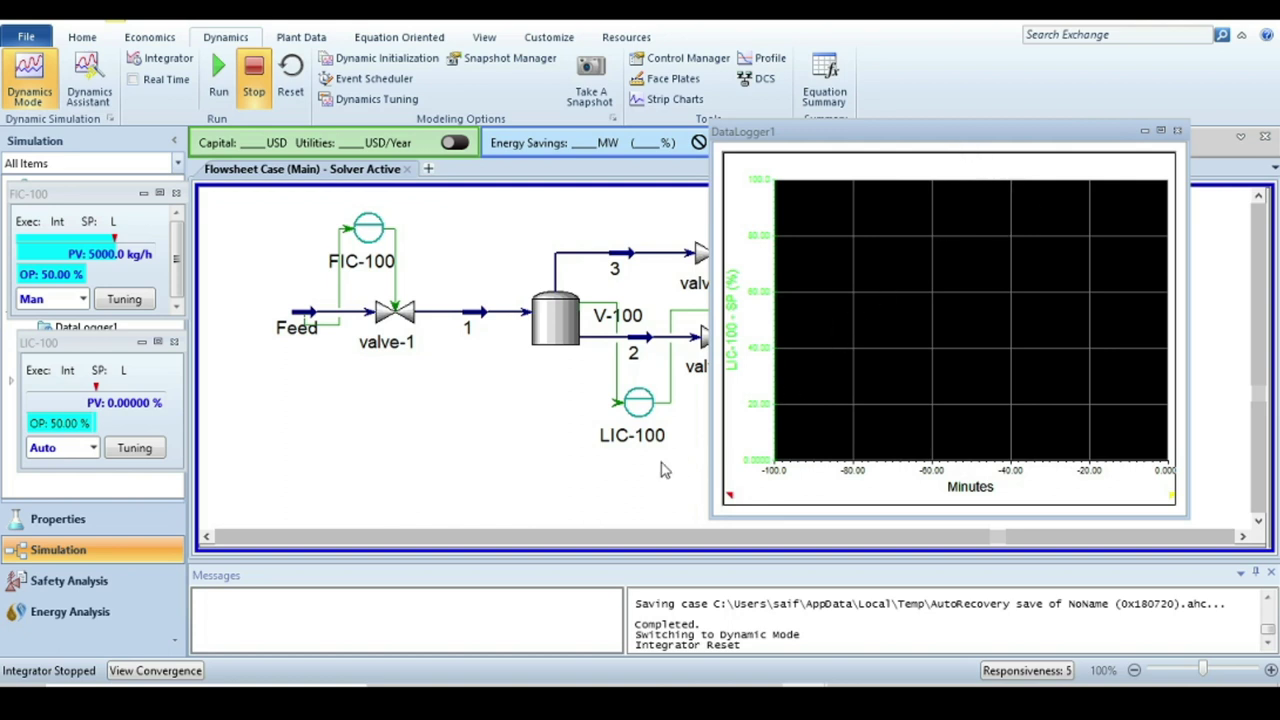
# Open the integrator settings beside the strip chart and run the dynamics solver
pyautogui.click(152, 66)
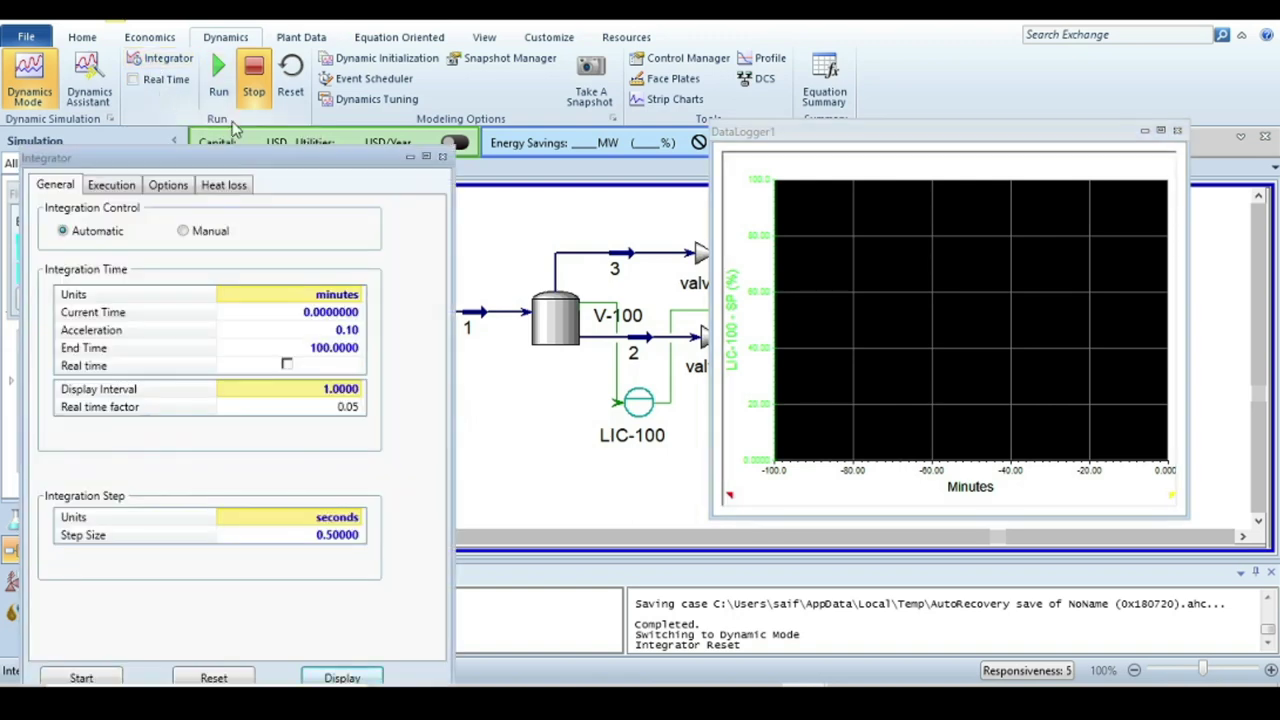
pyautogui.moveTo(239, 166); pyautogui.dragTo(226, 108)
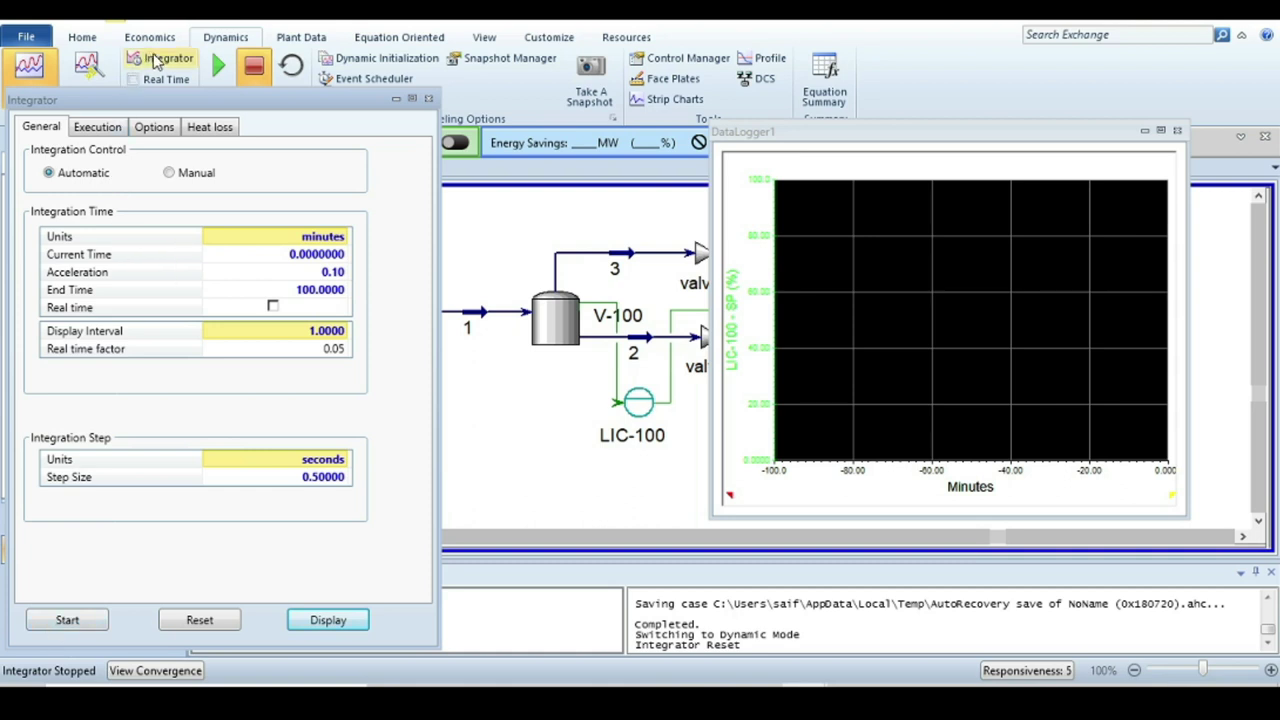
pyautogui.click(220, 74)
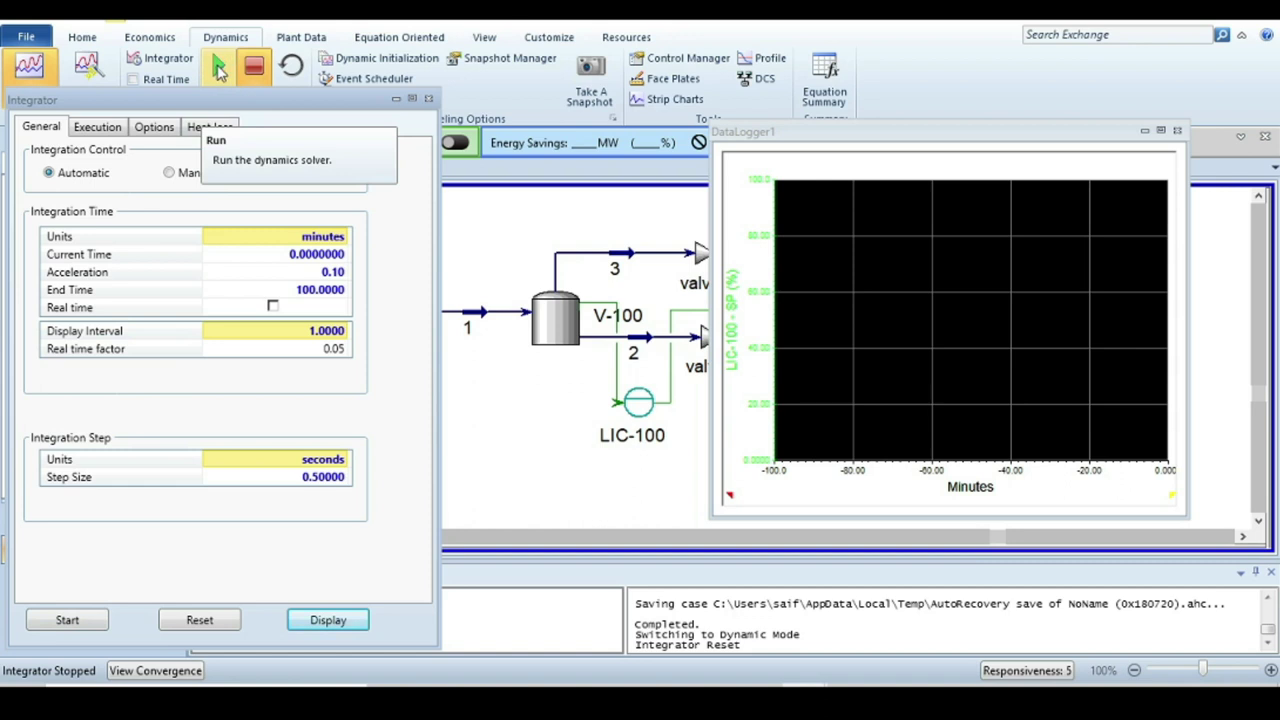